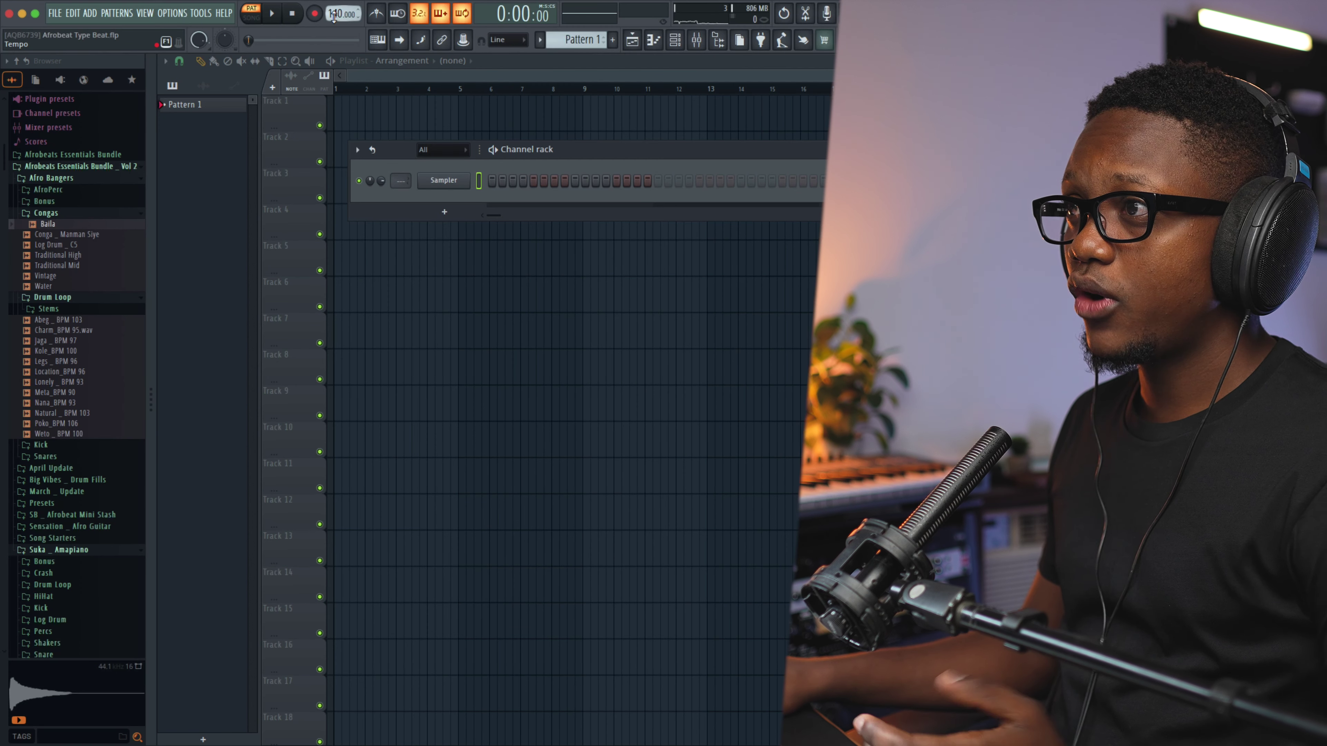
Step: Set the project tempo to 100 BPM and add an Analog Lab V instrument channel
right_click(342, 13)
click(466, 64)
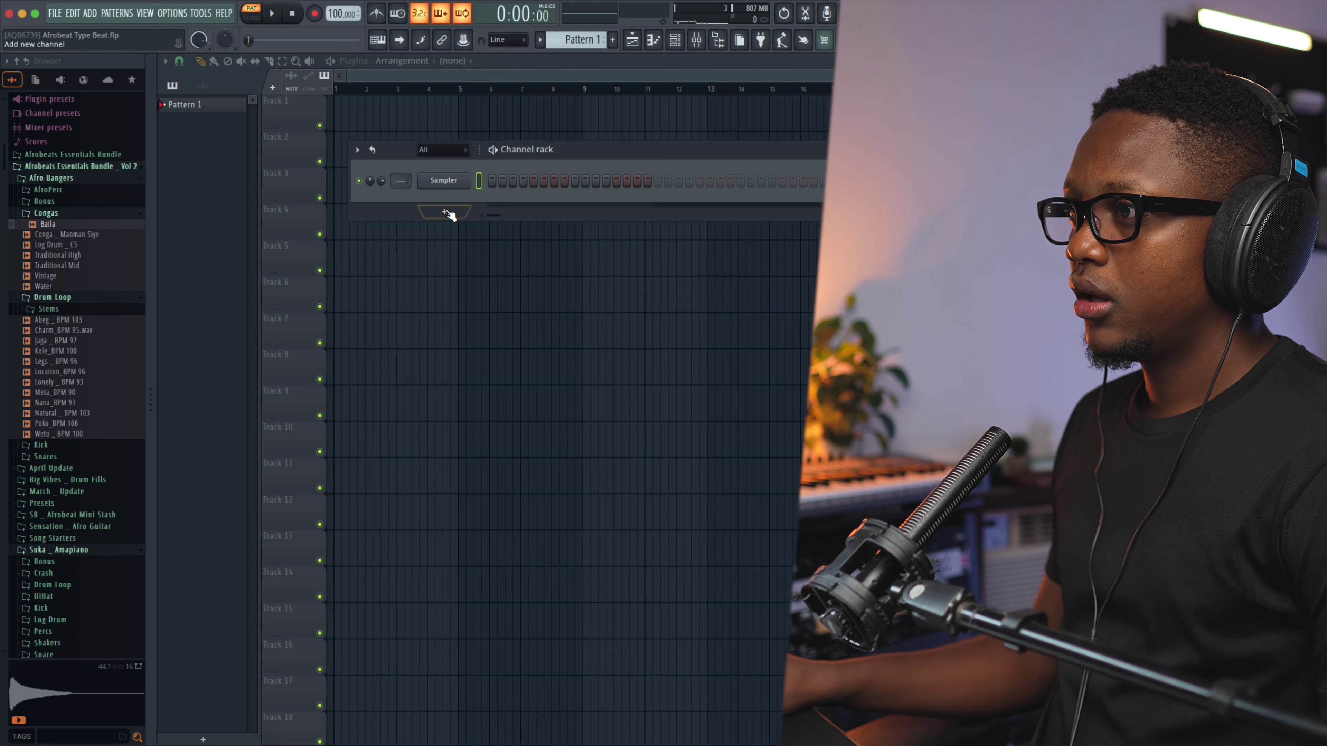
click(444, 212)
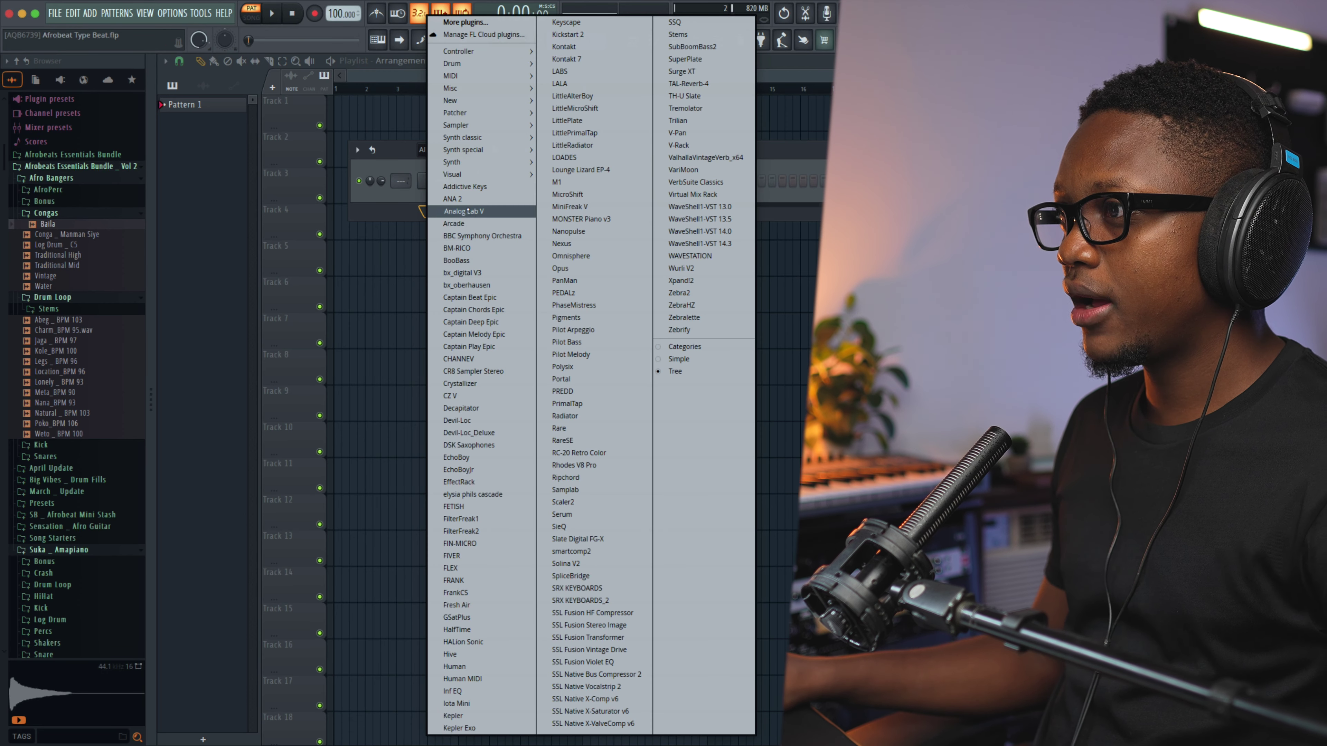
click(466, 211)
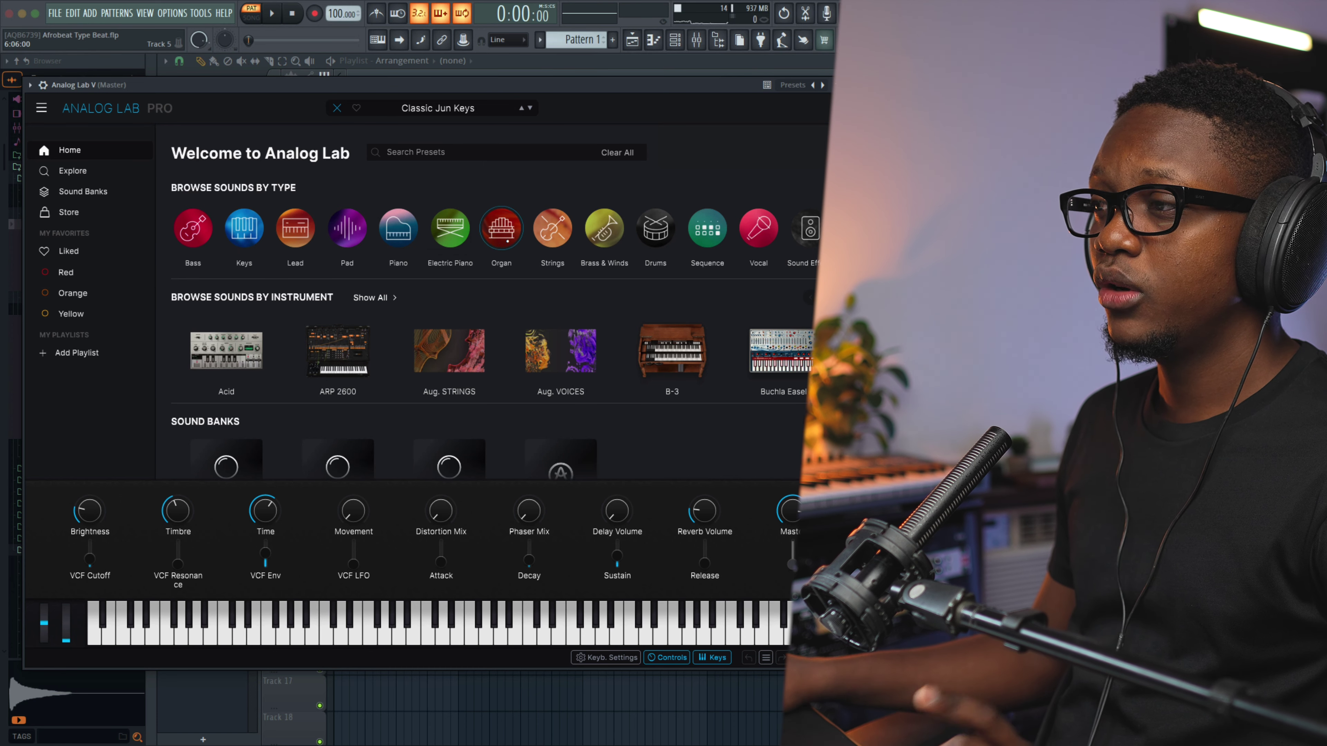
Step: Browse Analog Lab's Electric Piano presets and load Texas Funk Crusade
mouse_move(454, 234)
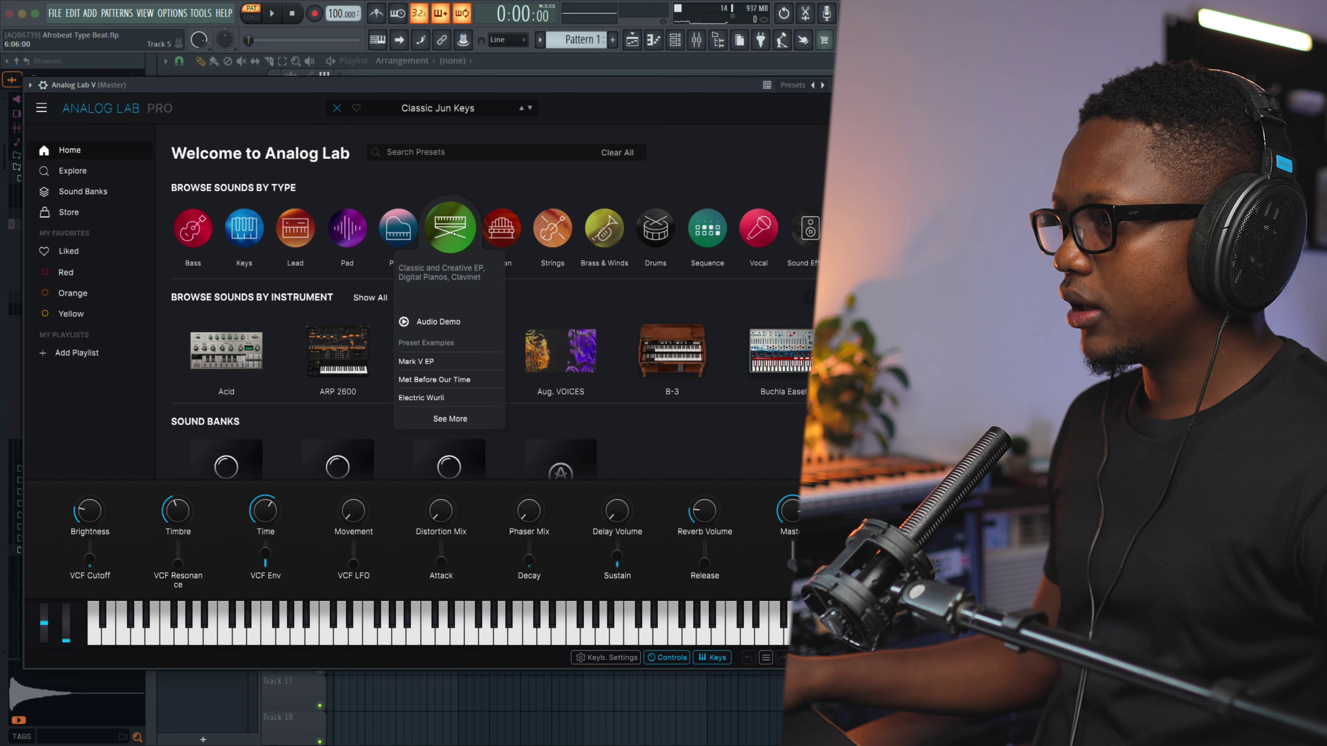
click(436, 236)
click(444, 308)
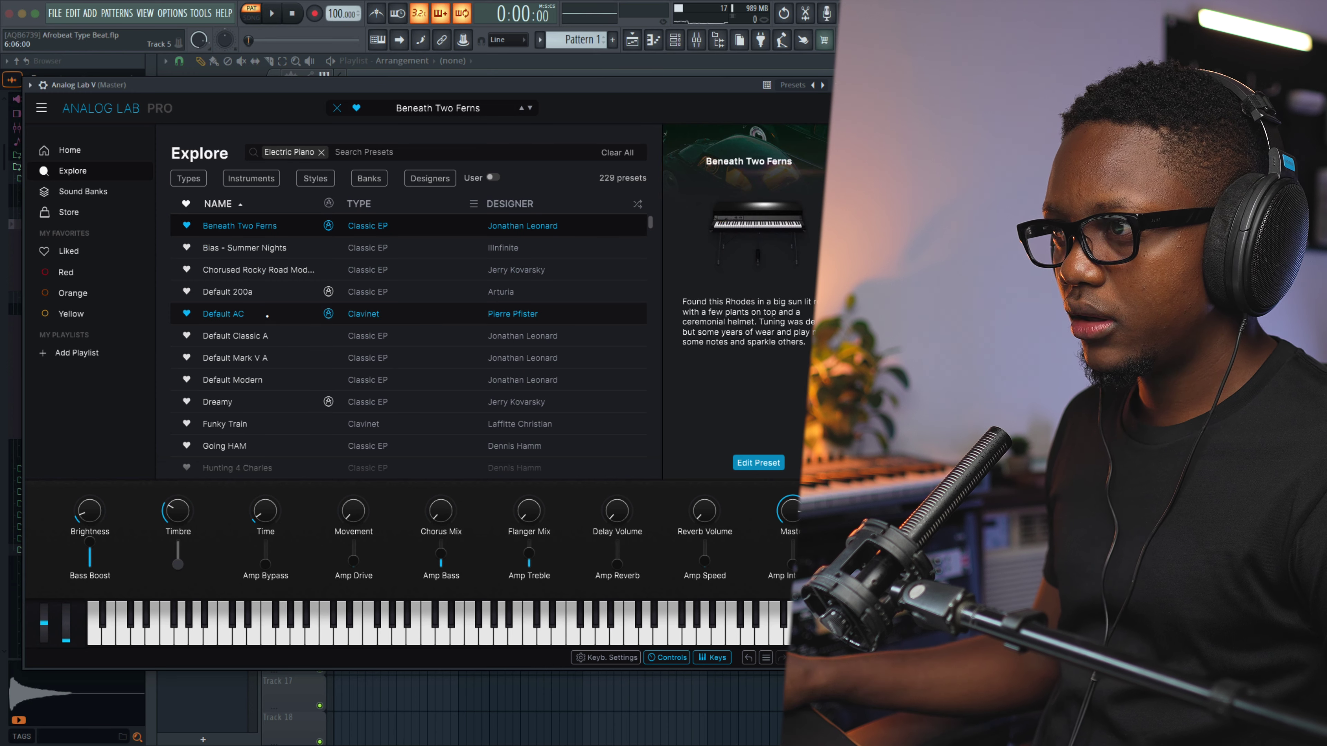
scroll(444, 312, down, 5)
scroll(444, 312, down, 8)
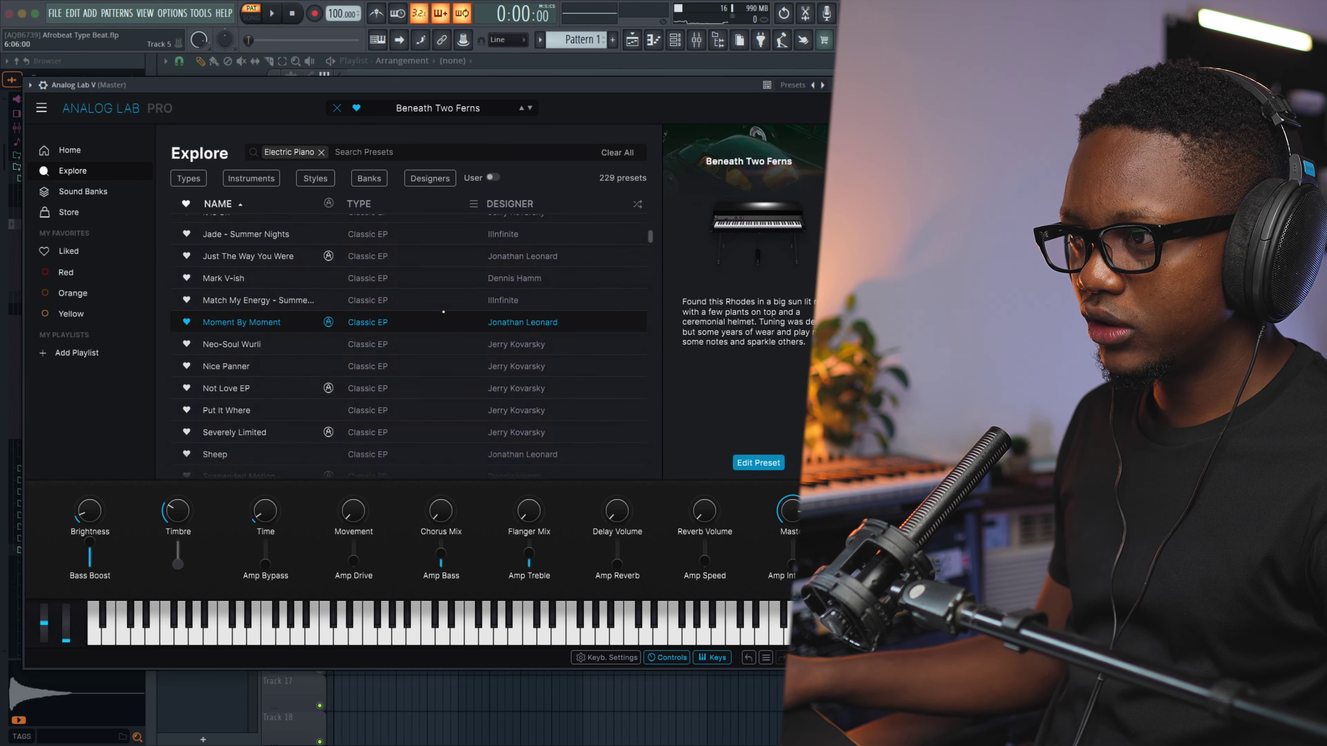
scroll(444, 312, down, 2)
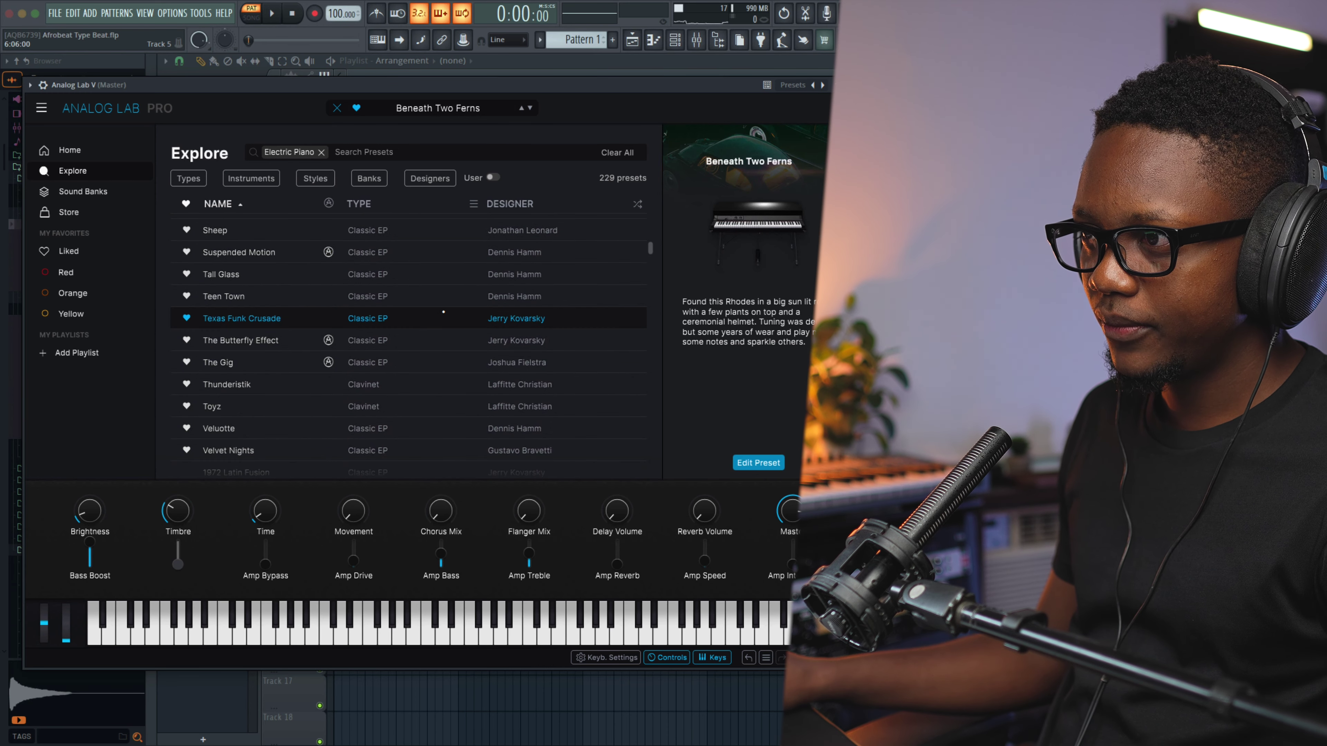
click(355, 319)
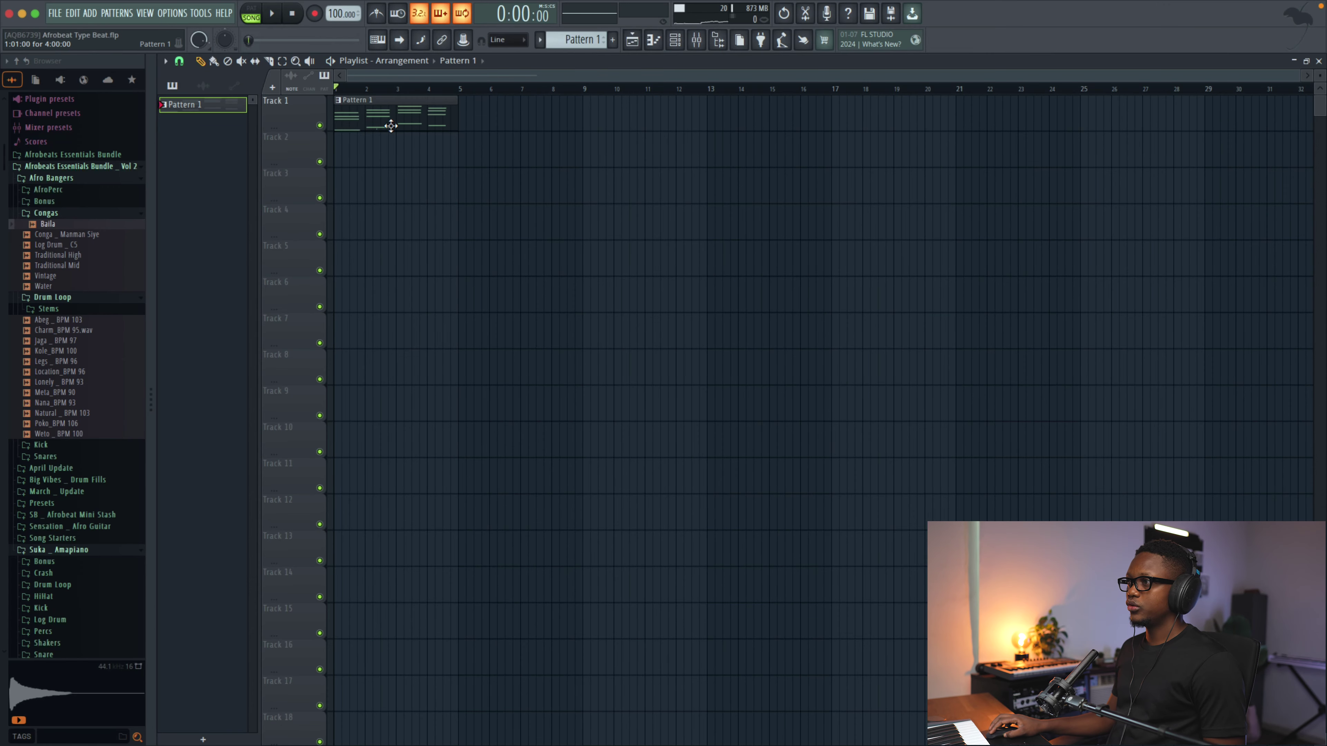
Step: Open Pattern 1's recorded chords in the piano roll and quantize their start times and durations
double_click(391, 125)
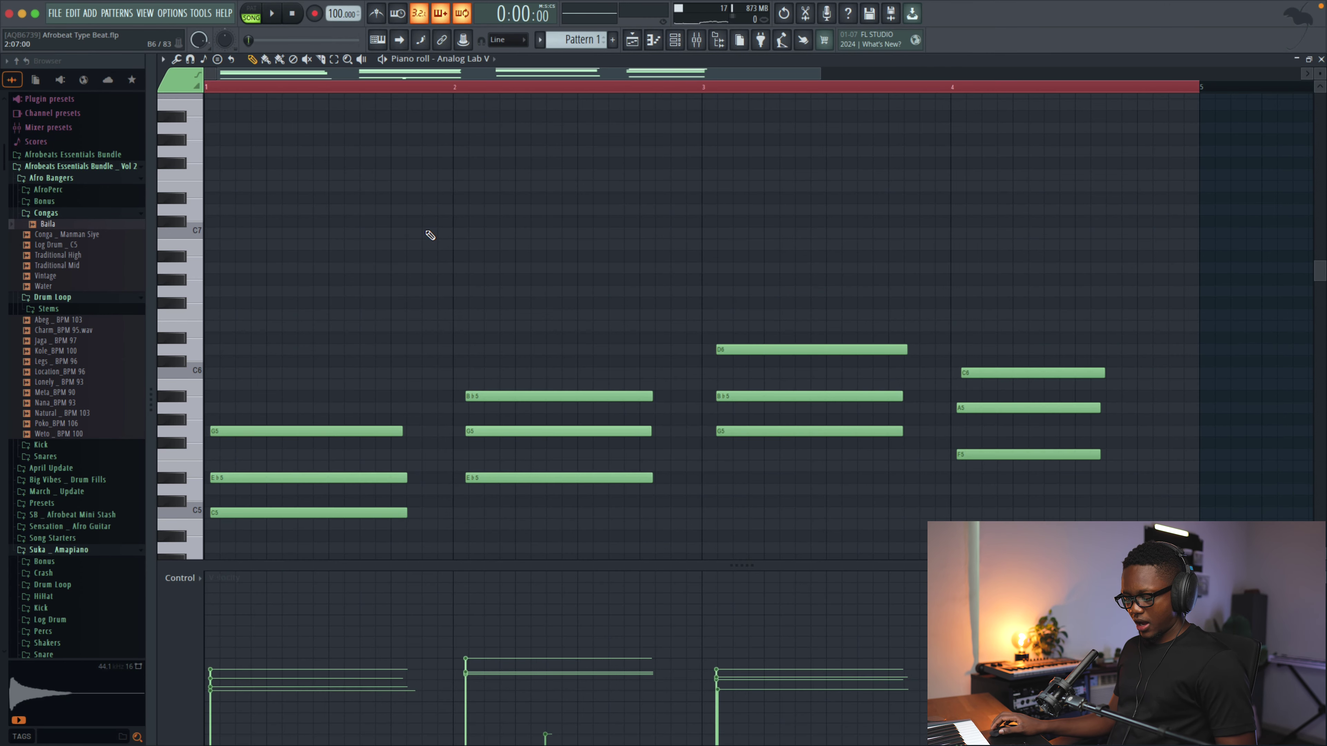
key(alt+q)
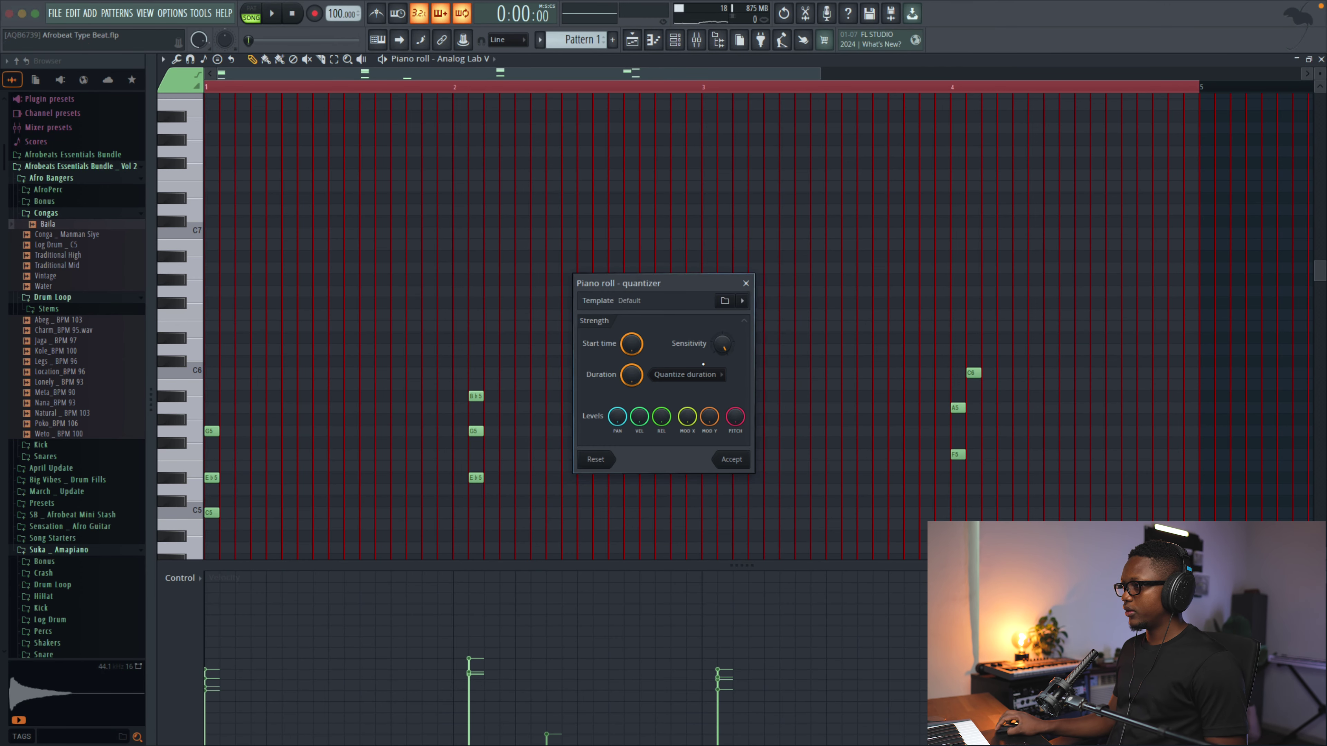
click(734, 460)
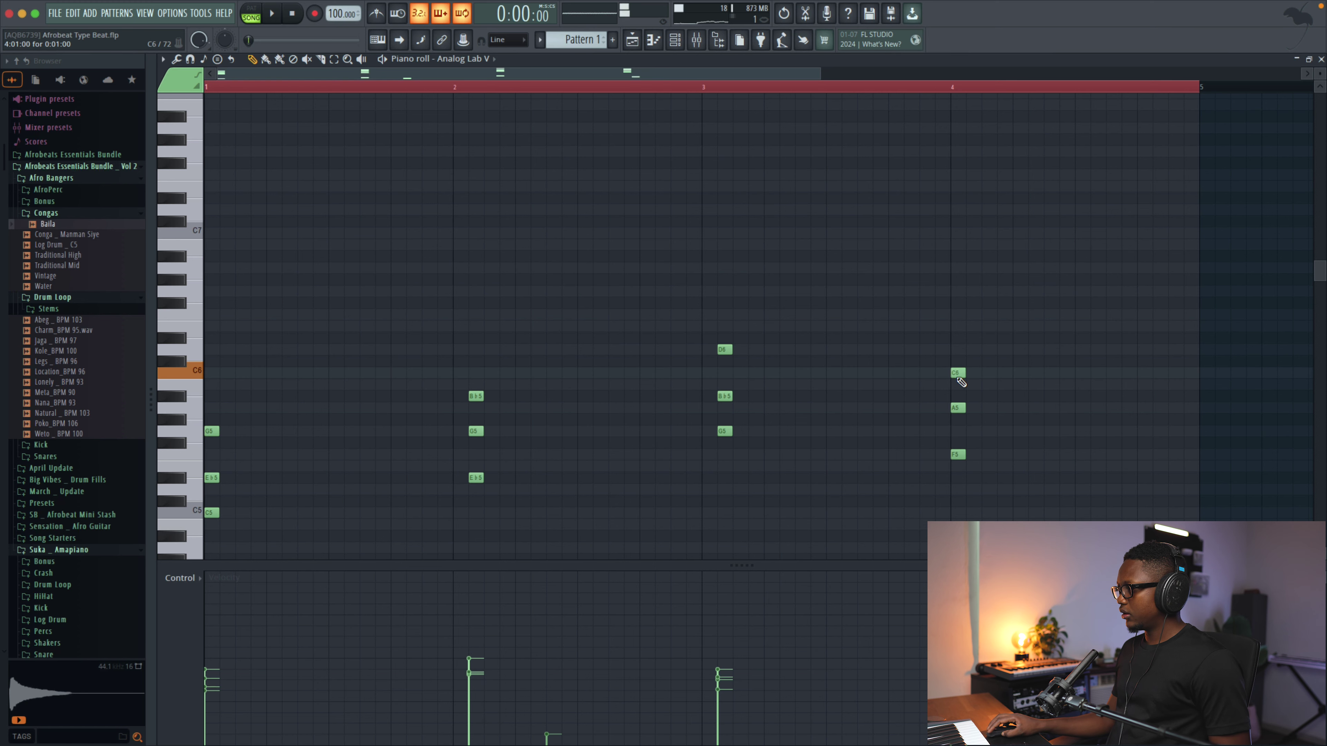
Step: Select the second and third chords and shift them back to the starts of bars 2 and 3
drag(777, 473, 357, 297)
drag(808, 531, 410, 307)
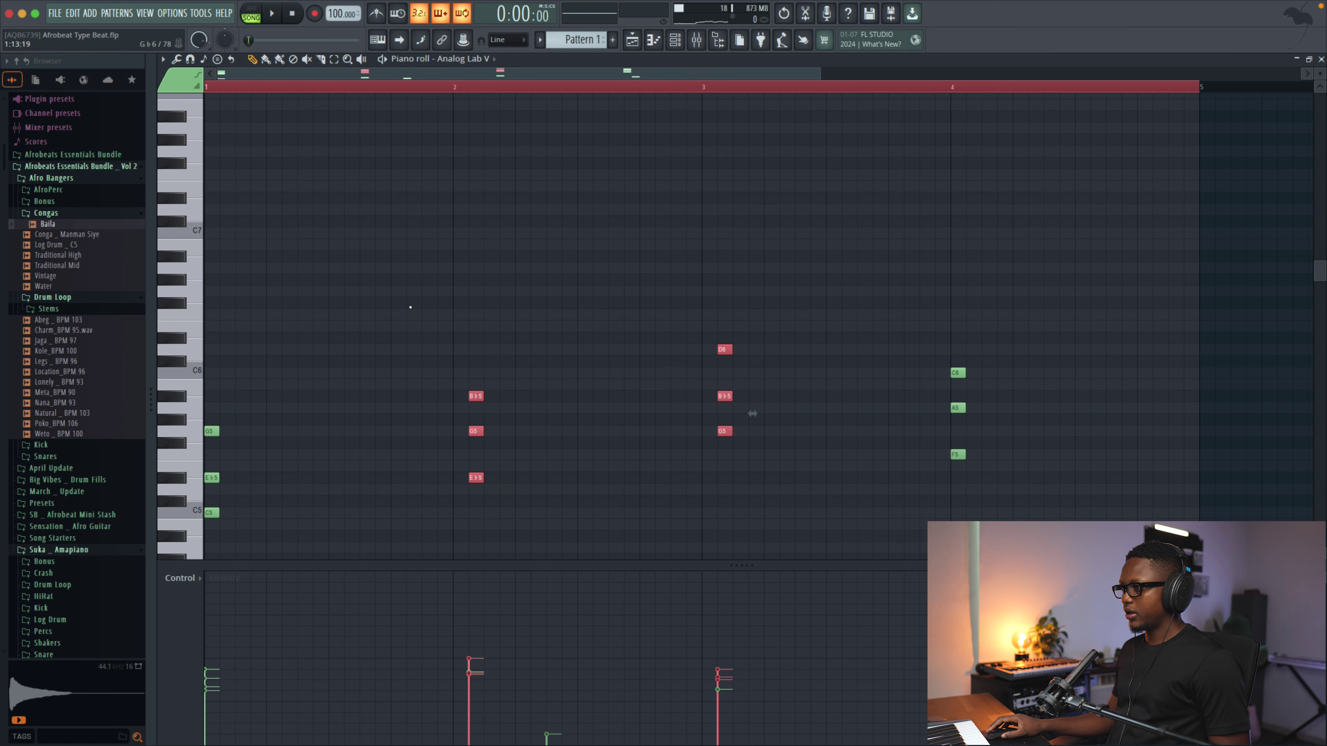
drag(476, 396, 454, 394)
Step: Review the four-bar chord progression with its bass notes in the piano roll and play back the first bar
scroll(503, 328, down, 6)
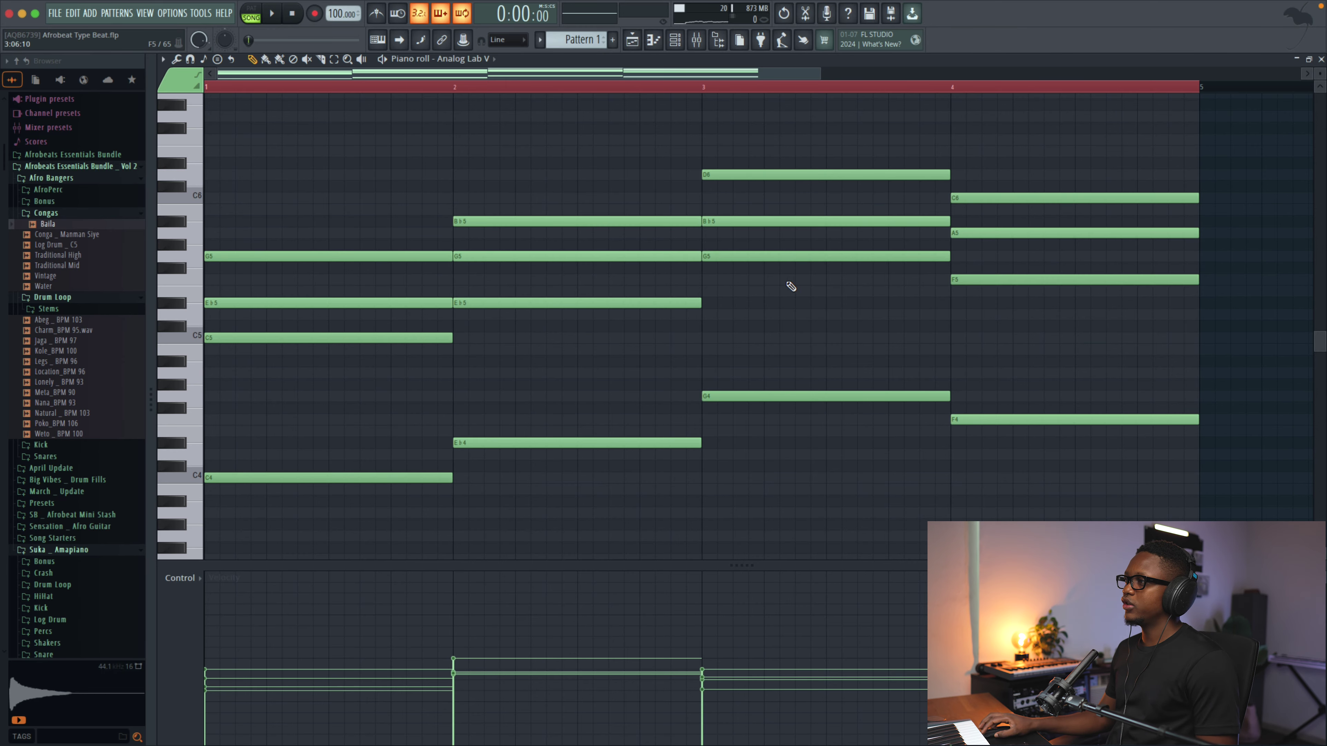
scroll(710, 256, right, 1)
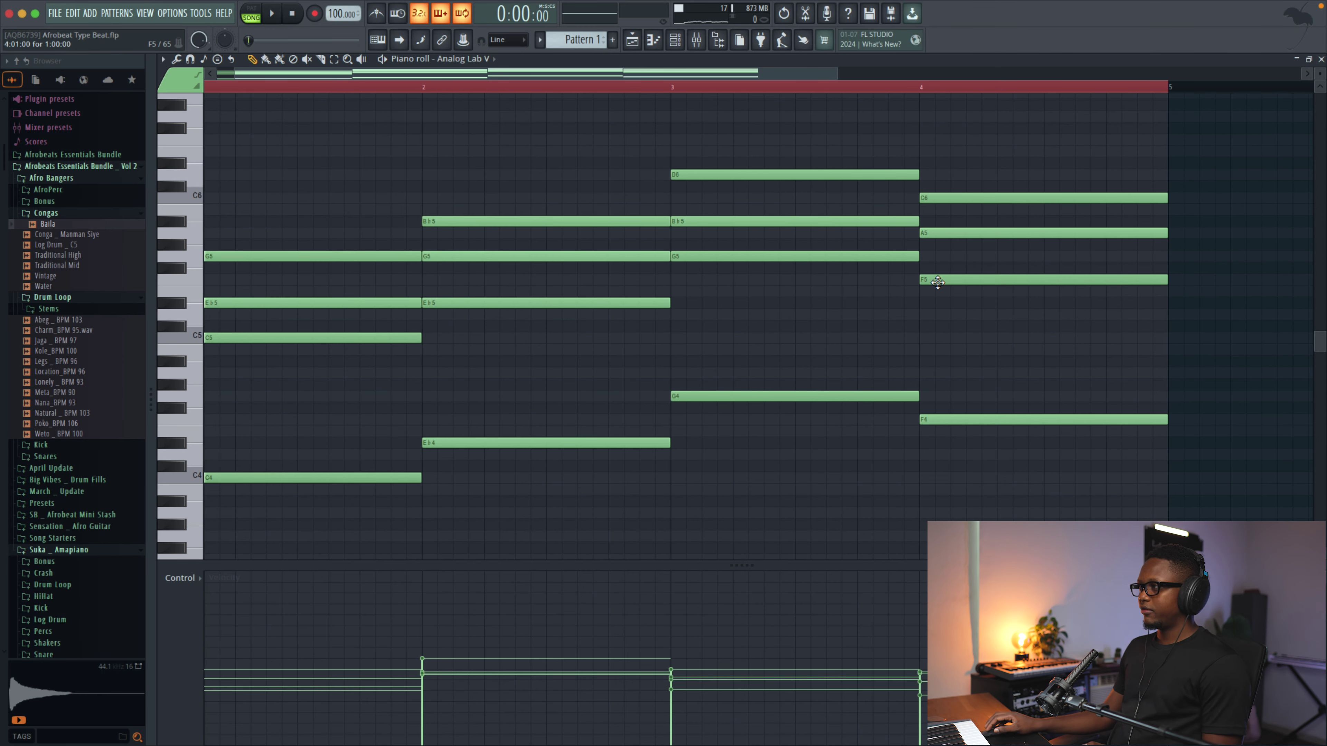
scroll(938, 282, left, 1)
scroll(938, 283, up, 5)
scroll(938, 283, down, 7)
scroll(938, 283, up, 6)
scroll(938, 282, down, 6)
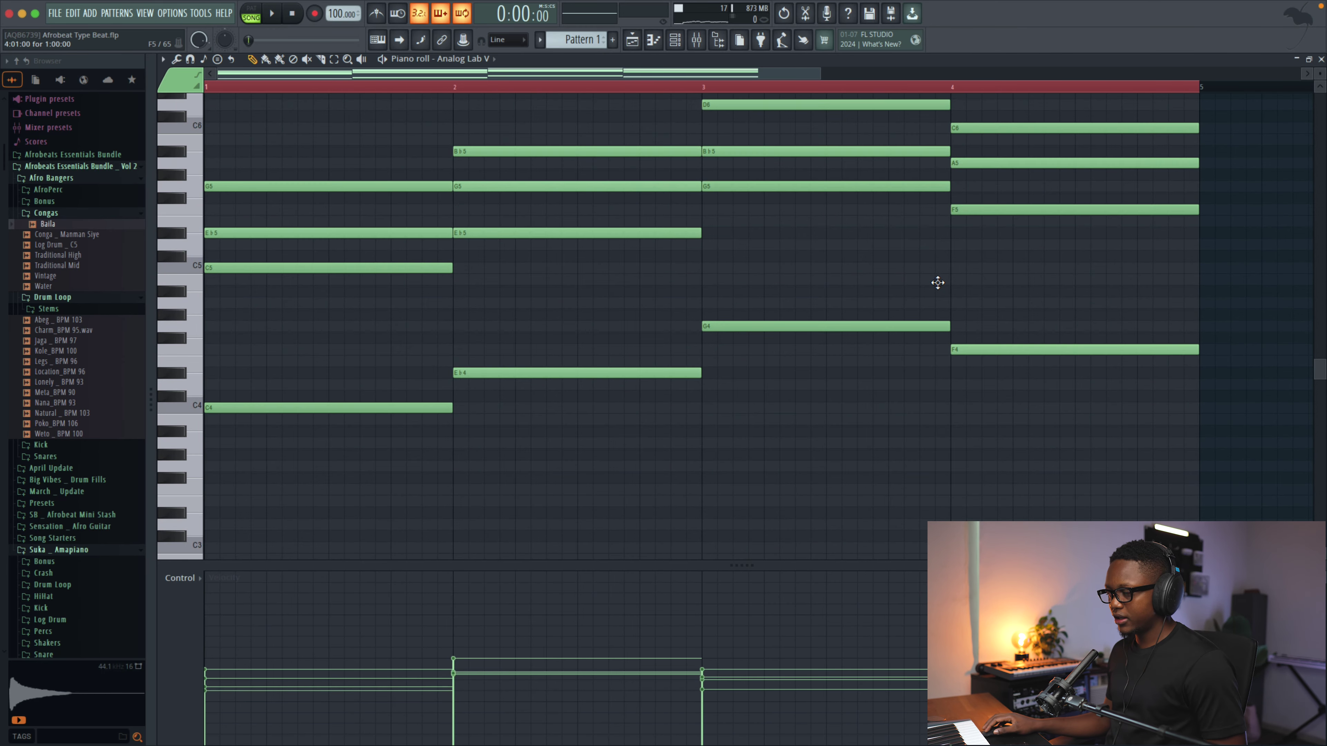
key(space)
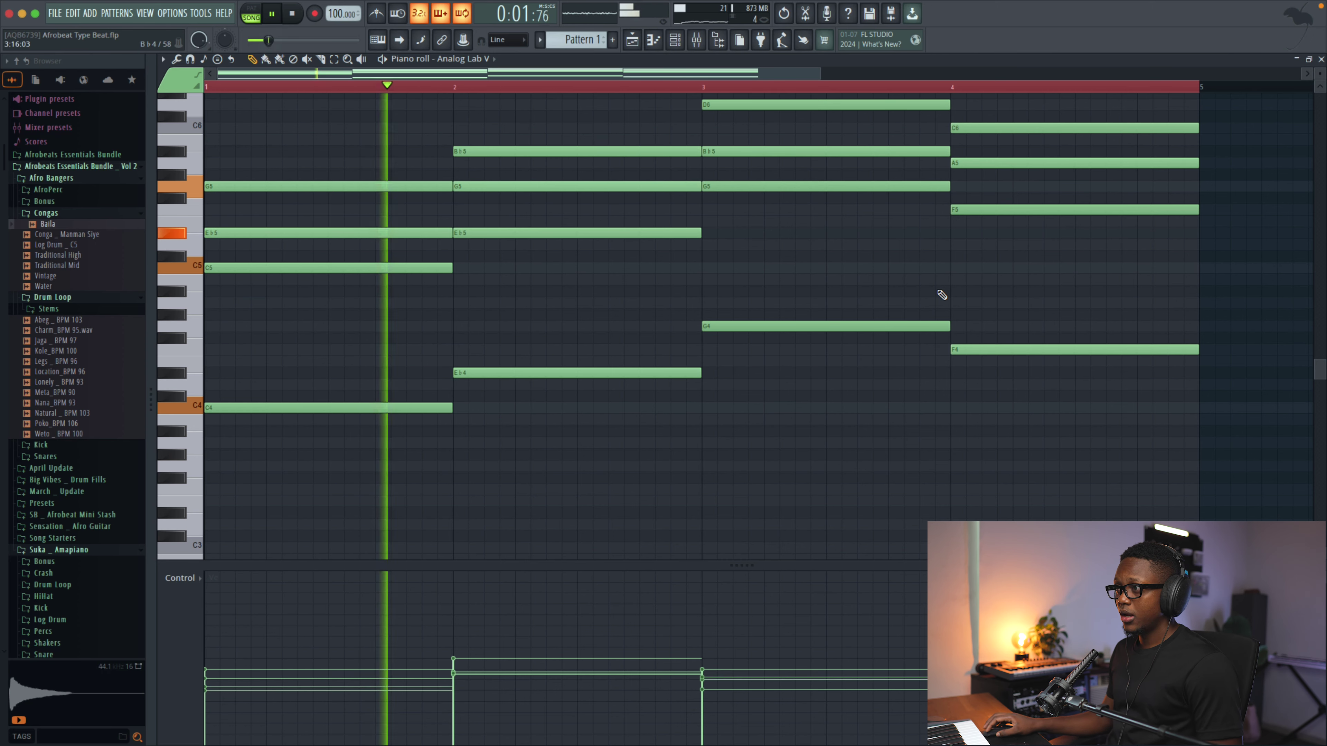
key(space)
Step: Transpose the top note of all four chords down one octave and play back the revised progression
scroll(942, 295, up, 3)
drag(360, 241, 364, 317)
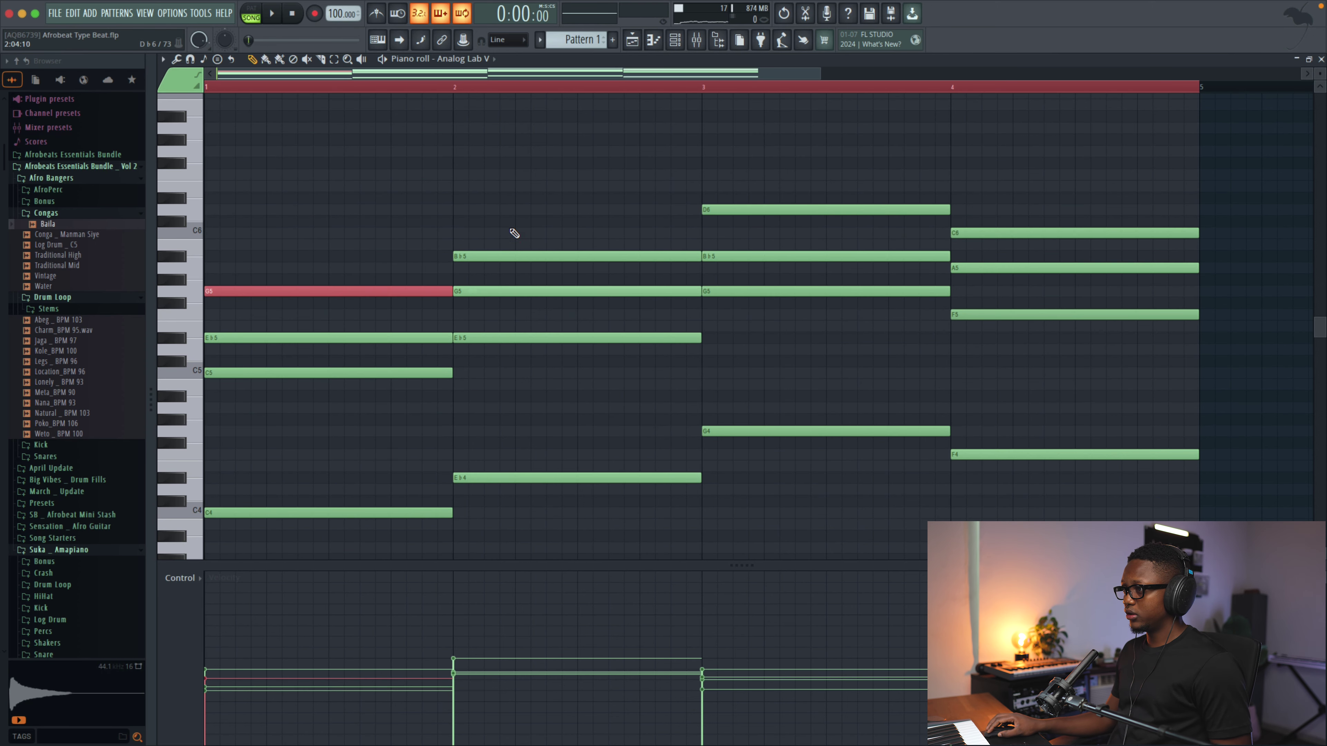
drag(514, 234, 516, 264)
drag(729, 182, 754, 231)
drag(1011, 217, 1019, 254)
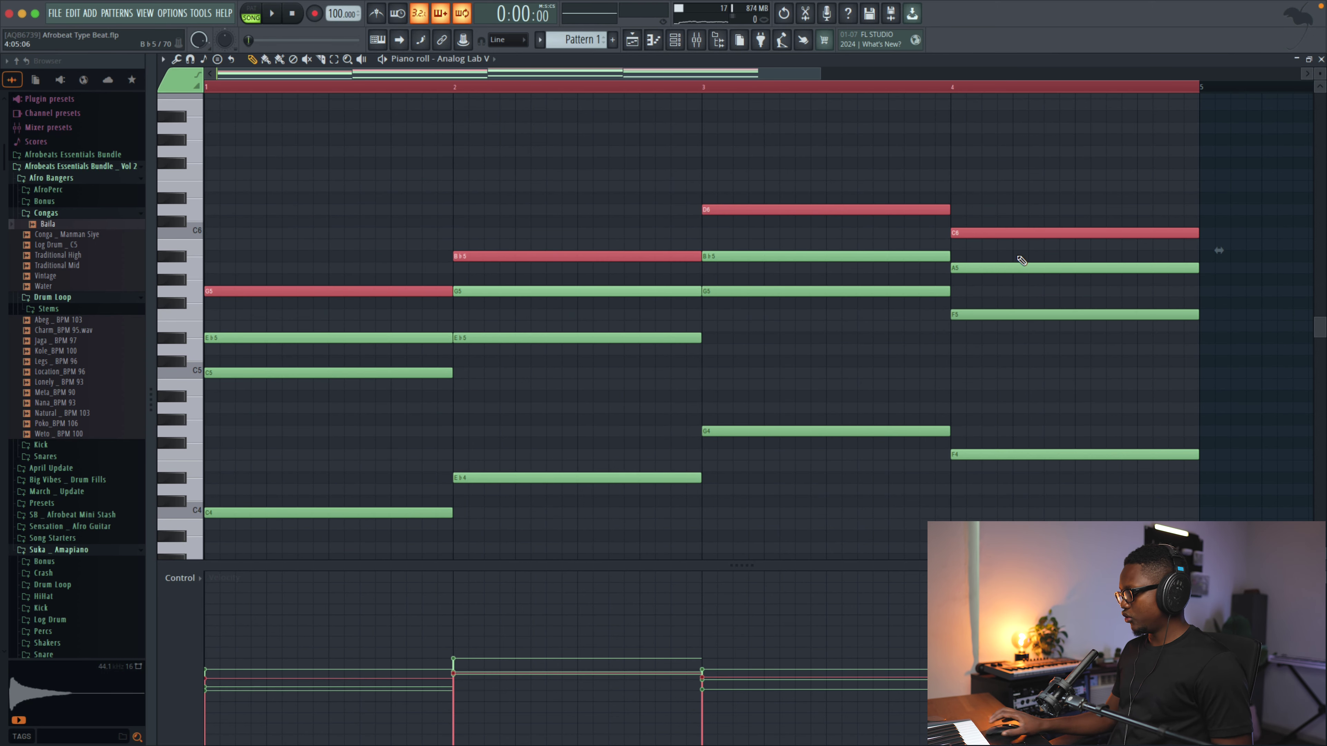
key(ctrl+Down)
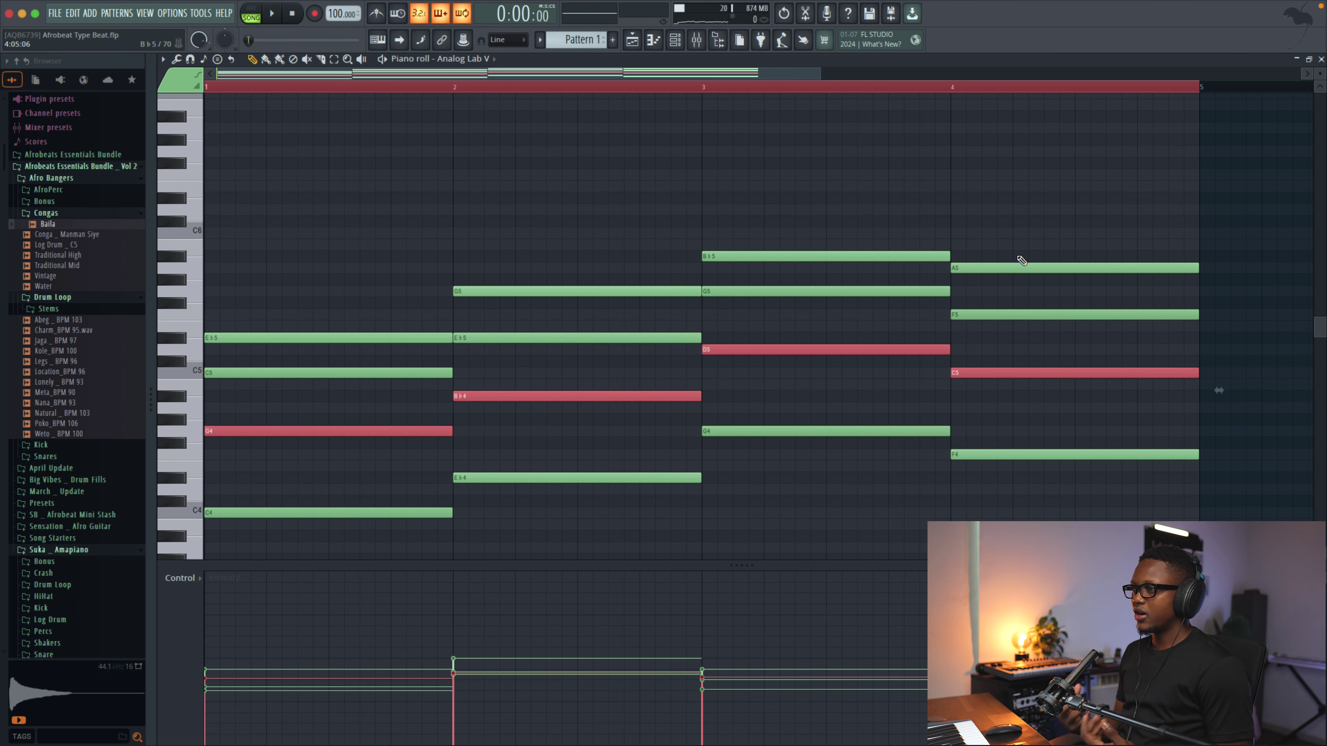
key(space)
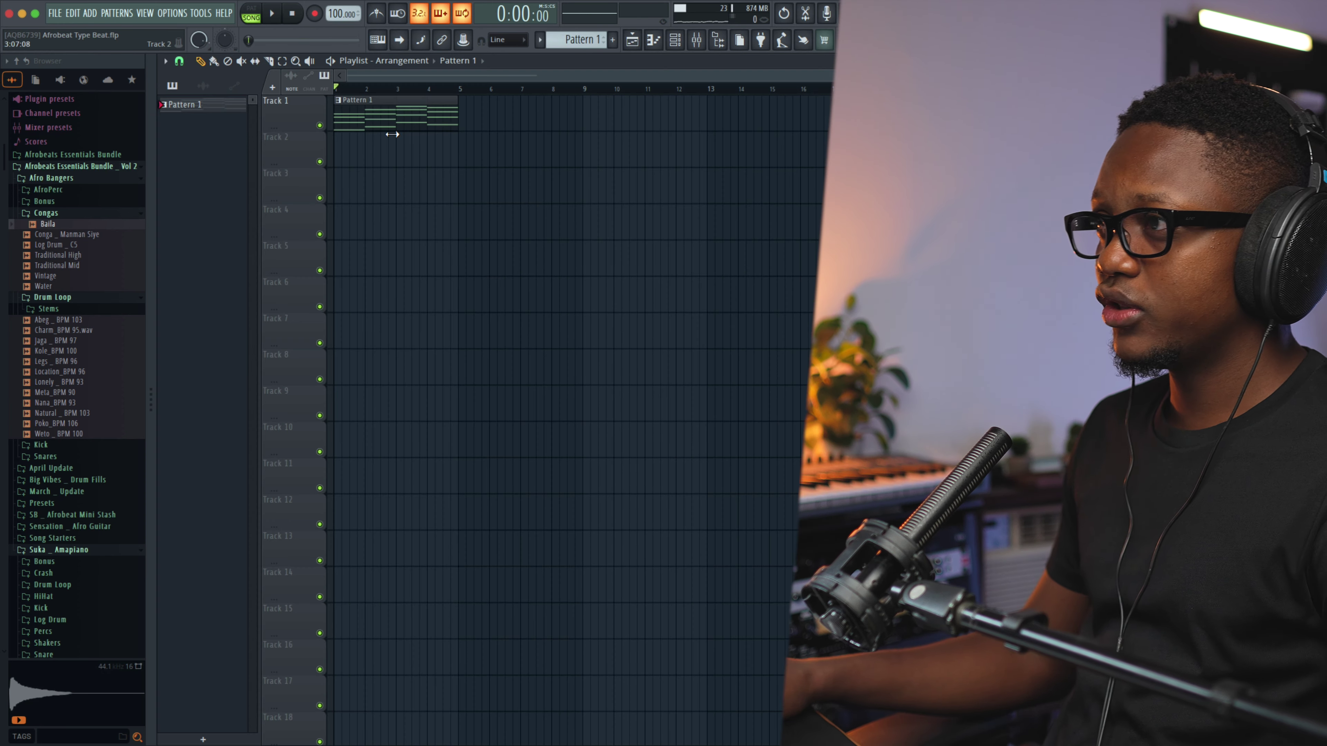
Step: Add a Kontakt 7 instrument channel and load Evolution Infinity.nki into its rack
click(676, 41)
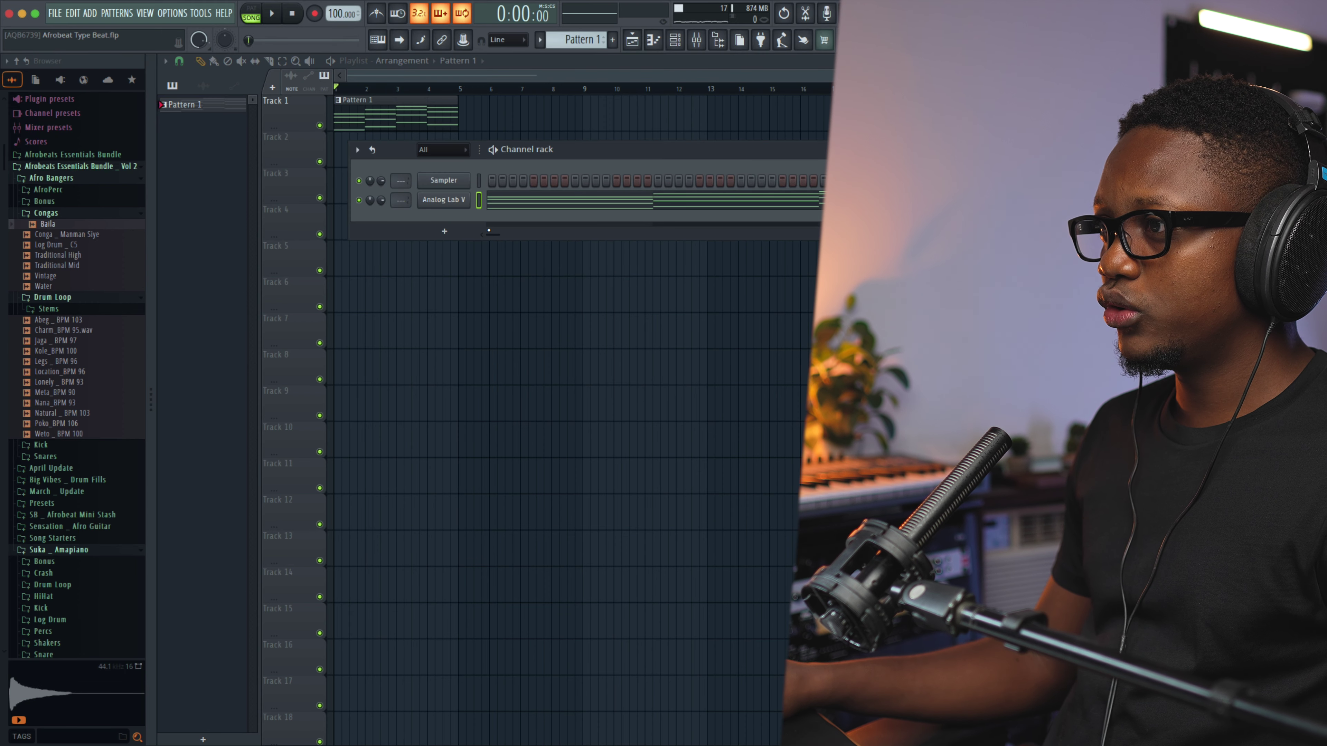
click(446, 231)
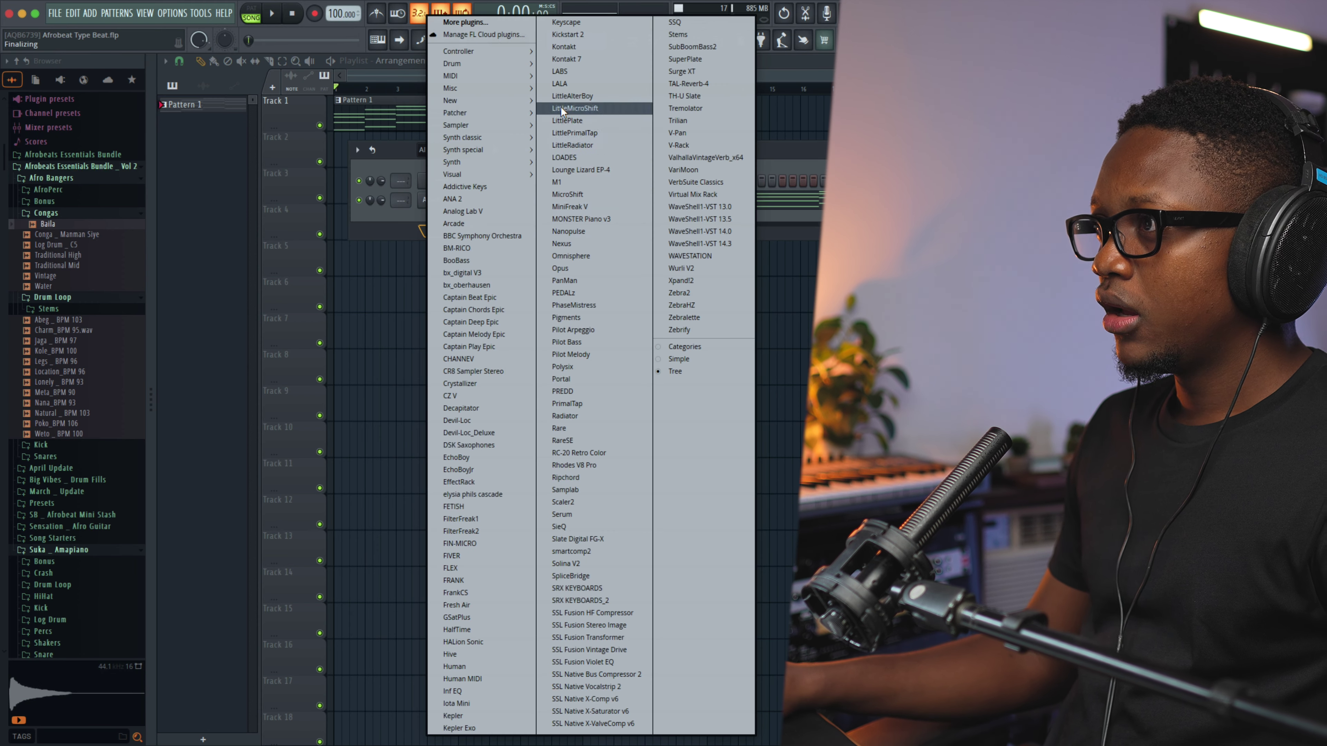
click(565, 60)
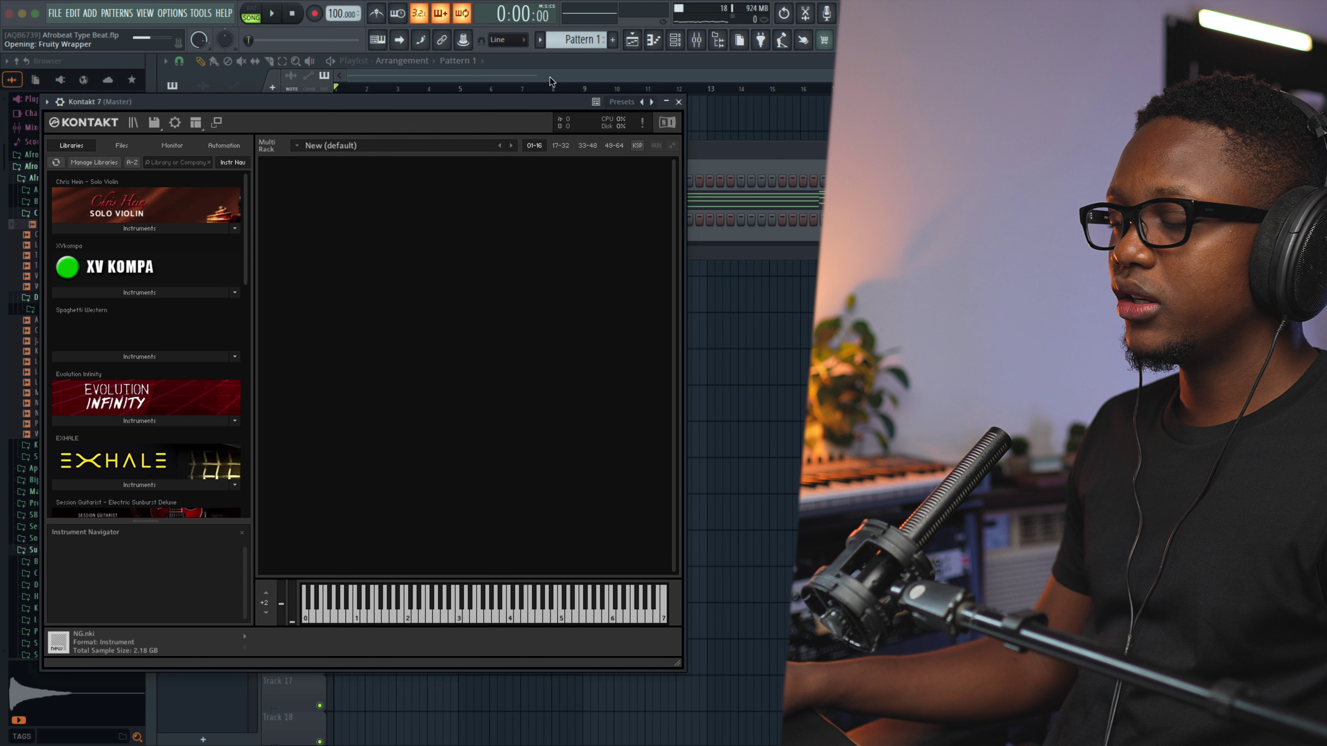
click(154, 421)
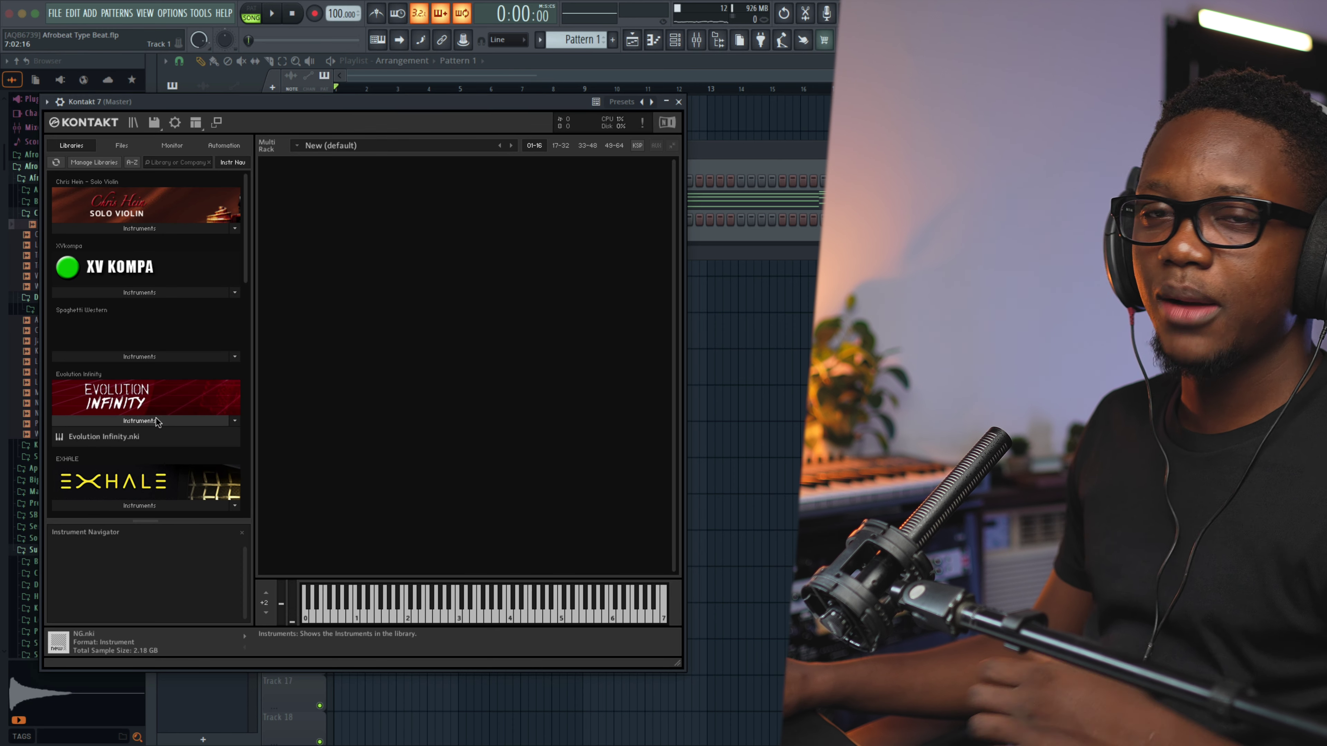
drag(106, 438, 401, 287)
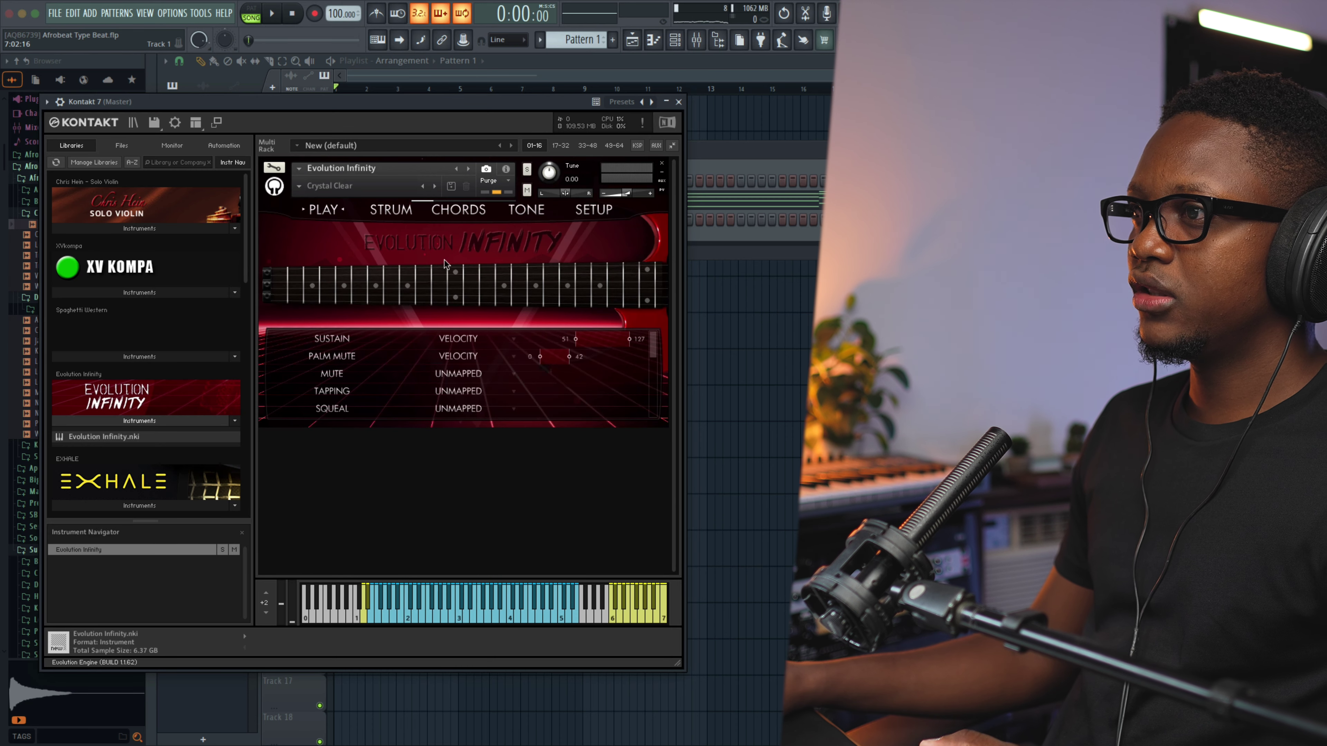
Step: Load the Aether Theory snapshot from Evolution Infinity's Clean category
click(301, 186)
mouse_move(319, 200)
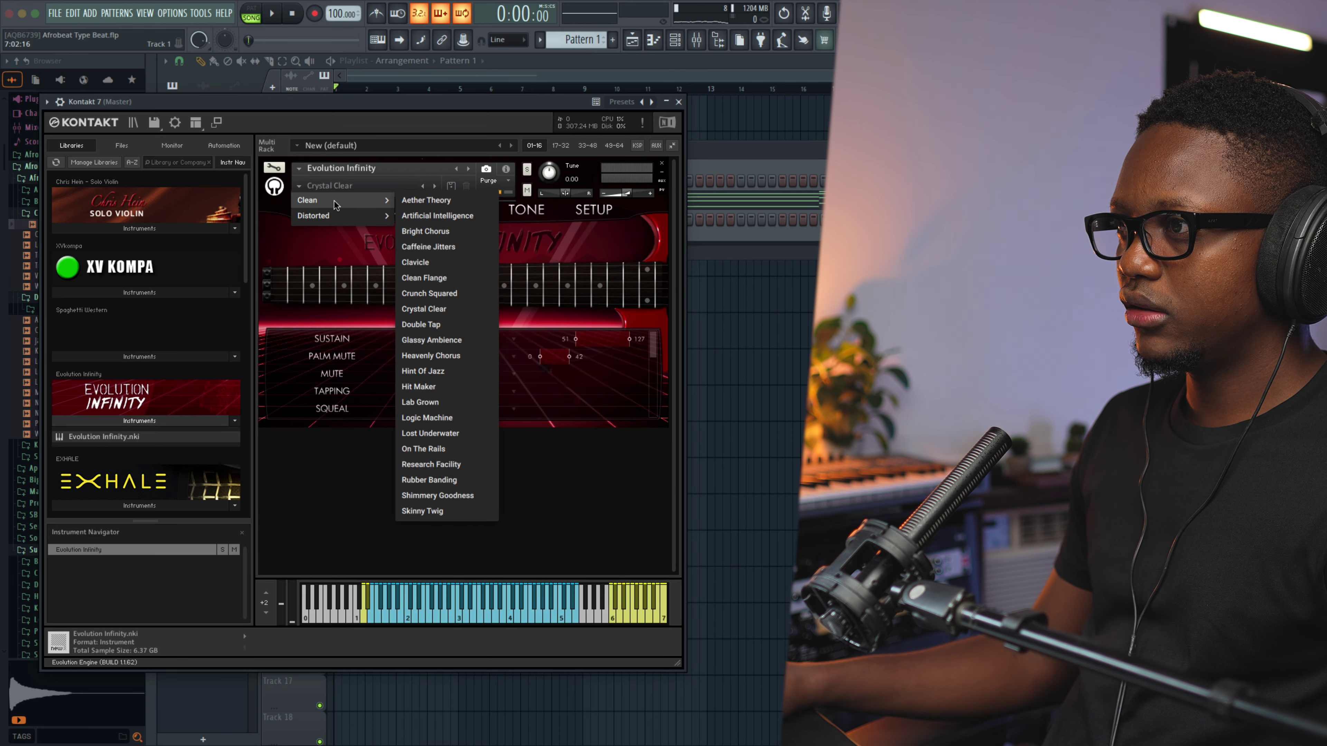
click(446, 202)
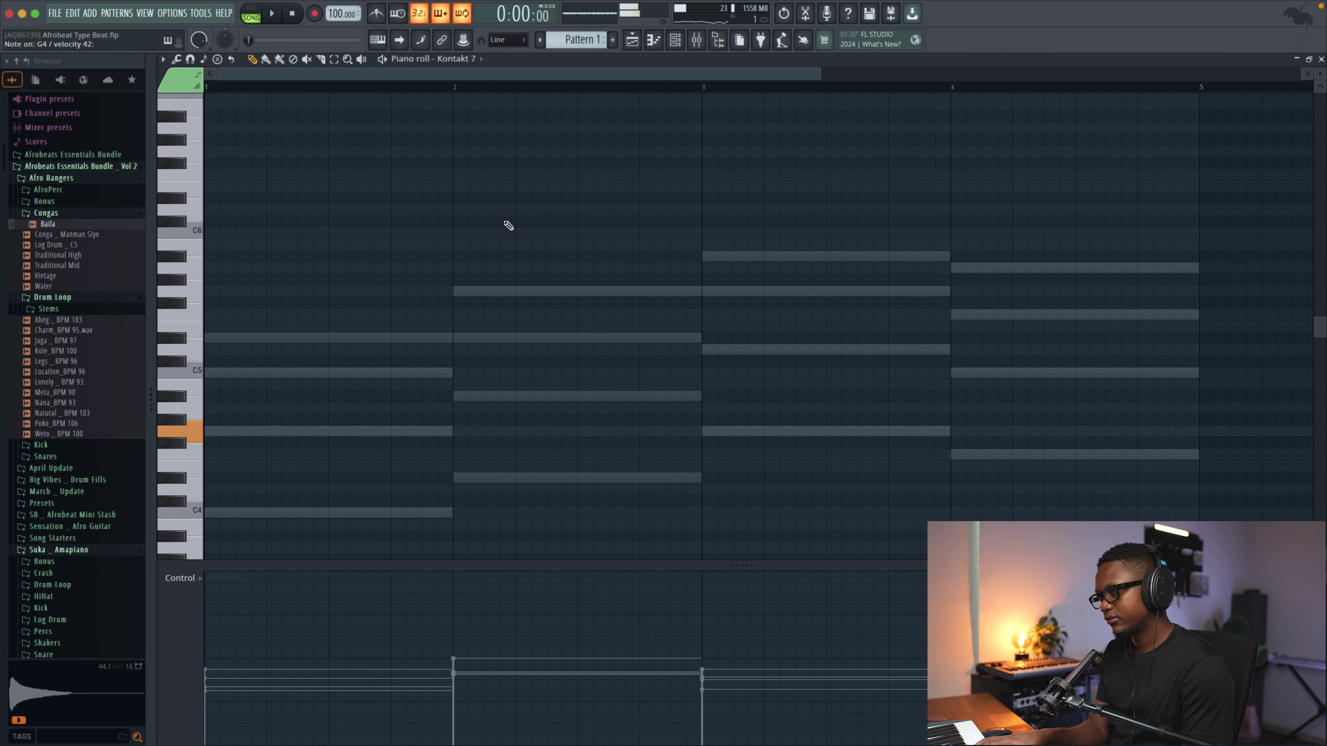
Step: Record a guitar arpeggio in bar 1 of the Kontakt 7 part, playing C4, G4 and E♭5 twice
key(space)
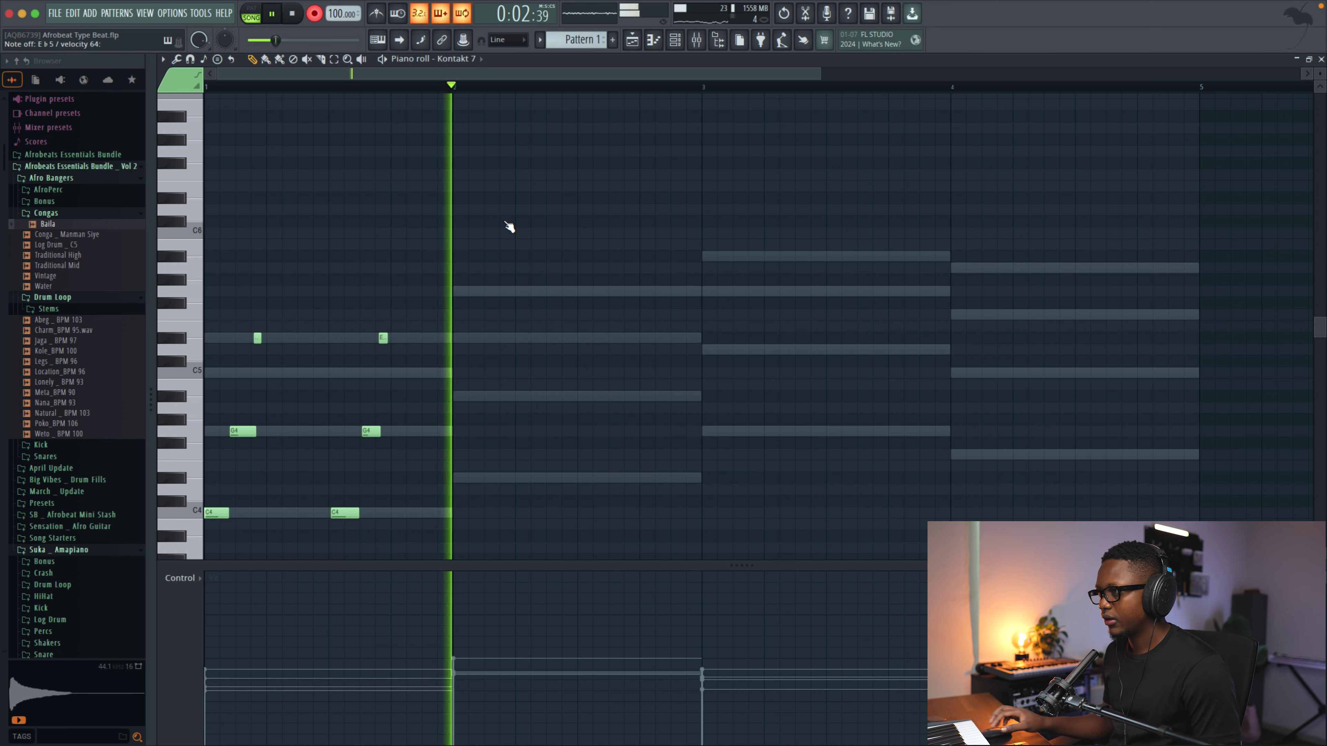
key(space)
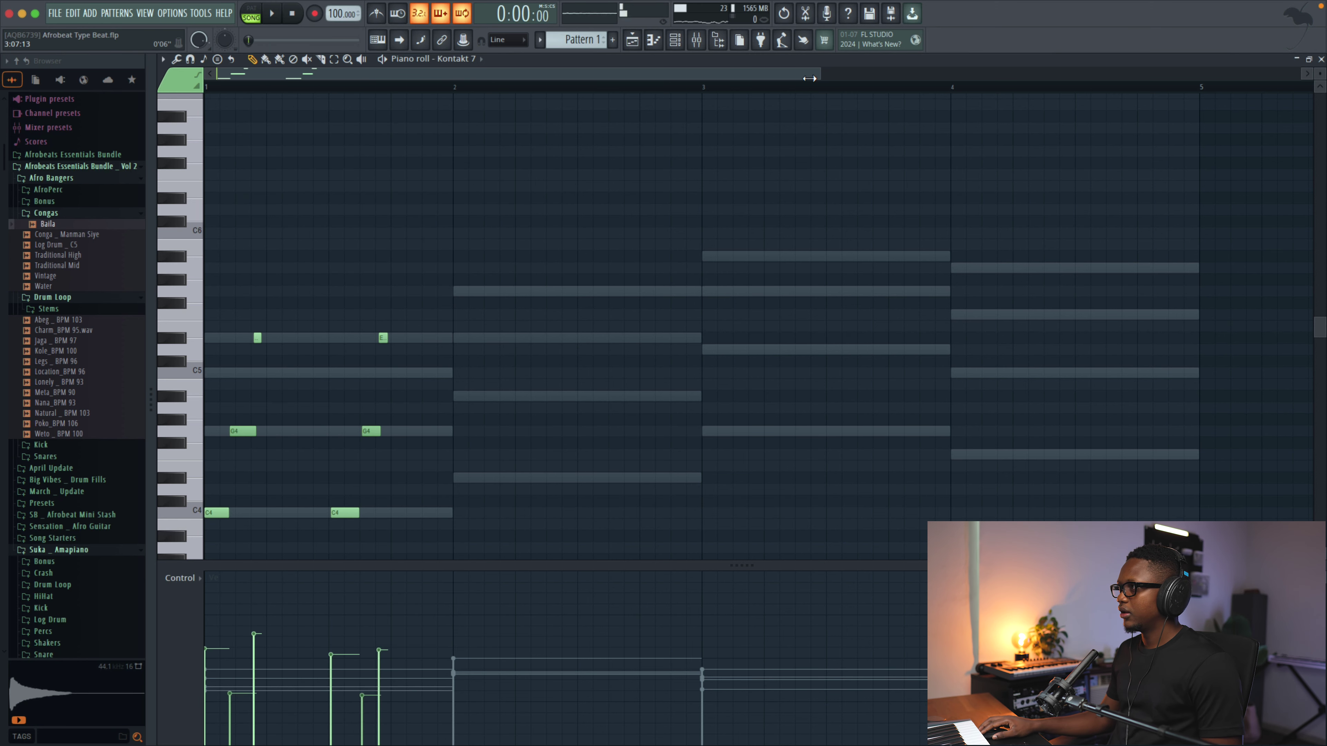
Step: Nudge the first G4 note slightly later and the first E♭5 slightly earlier, checking the timing by playback
scroll(632, 157, up, 3)
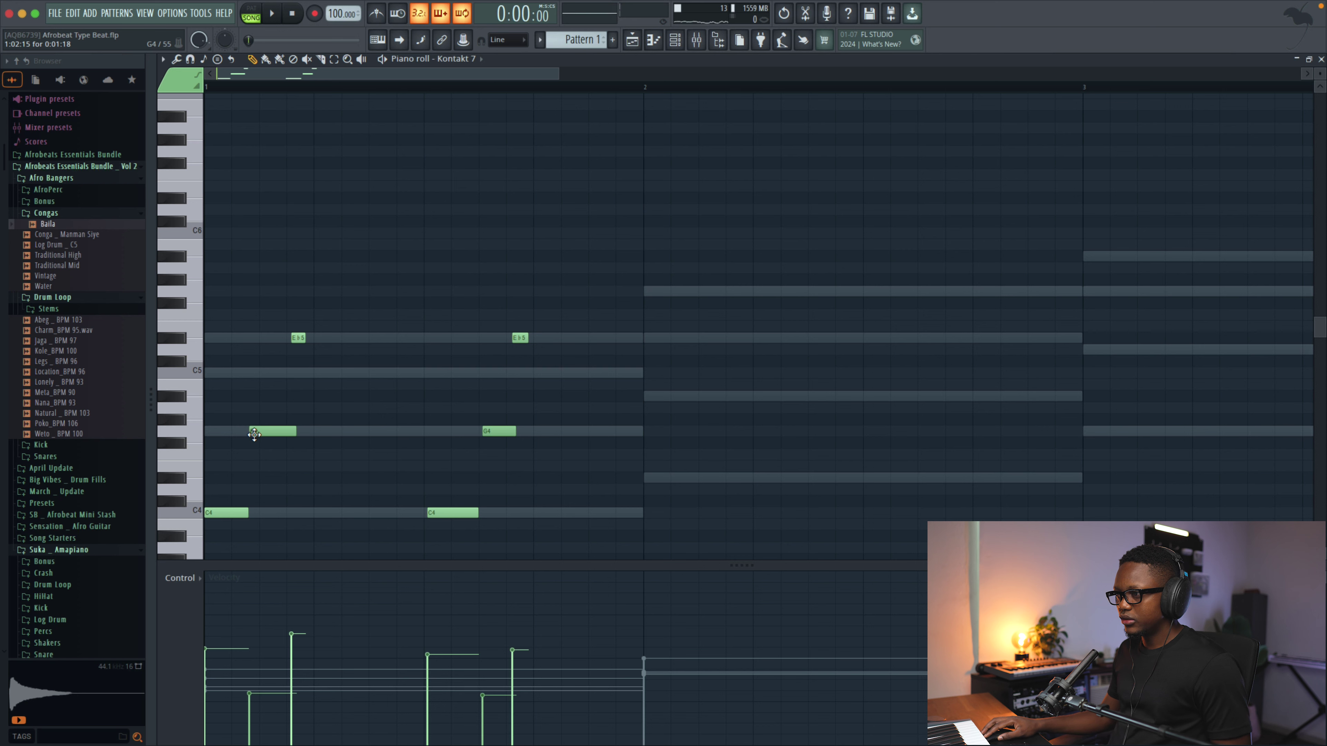
drag(254, 434, 263, 432)
key(space)
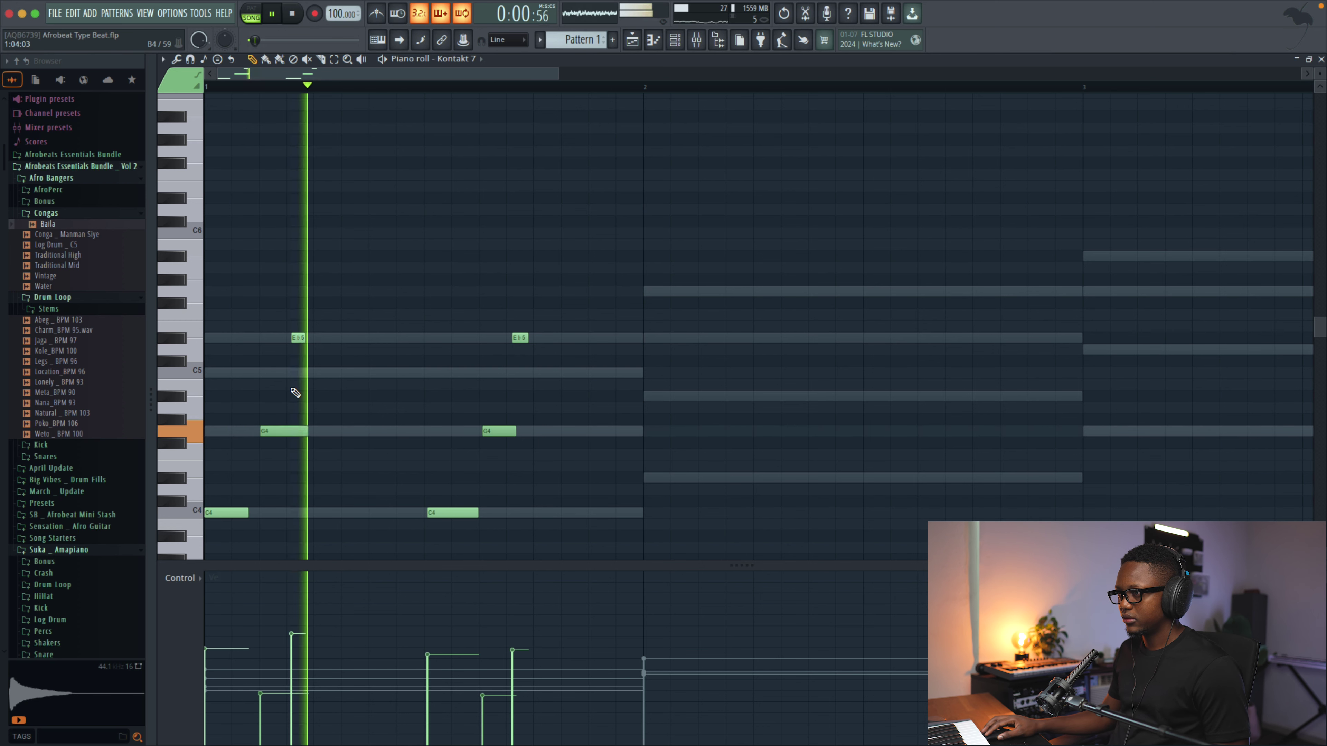
key(space)
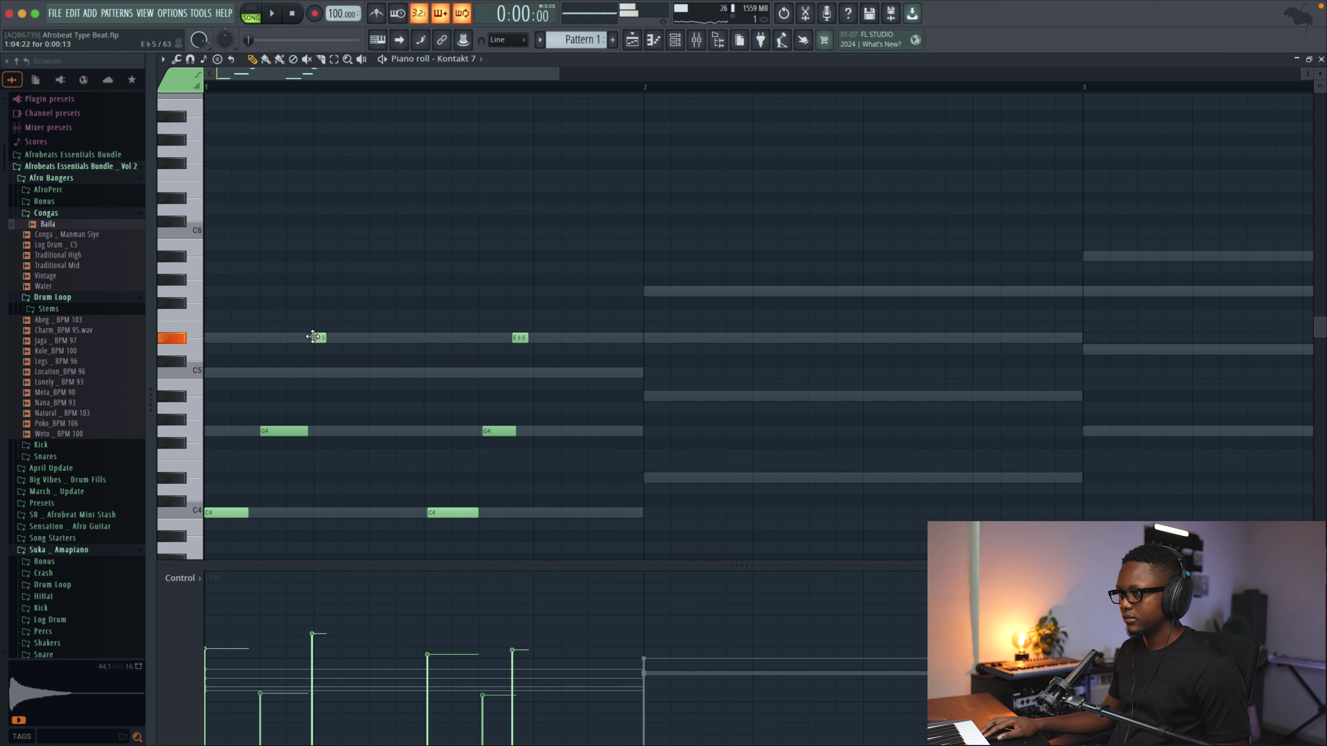
key(space)
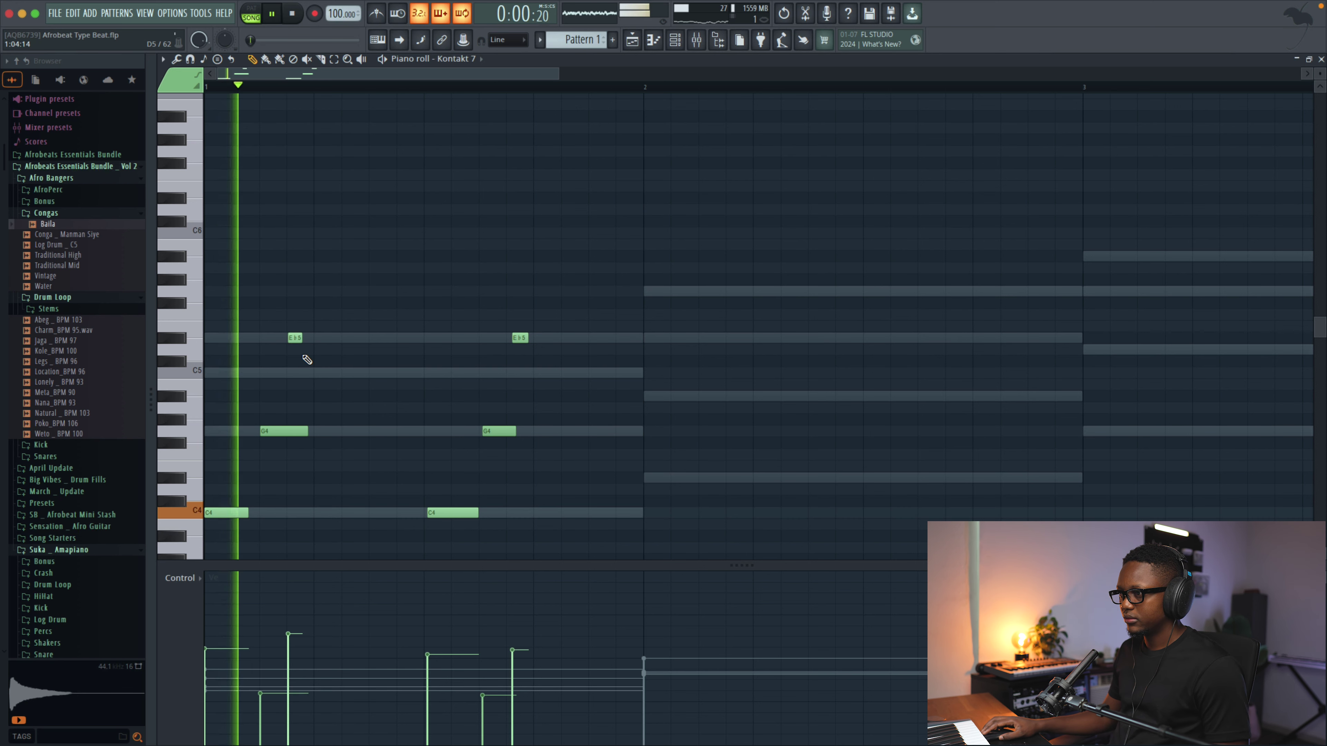
key(space)
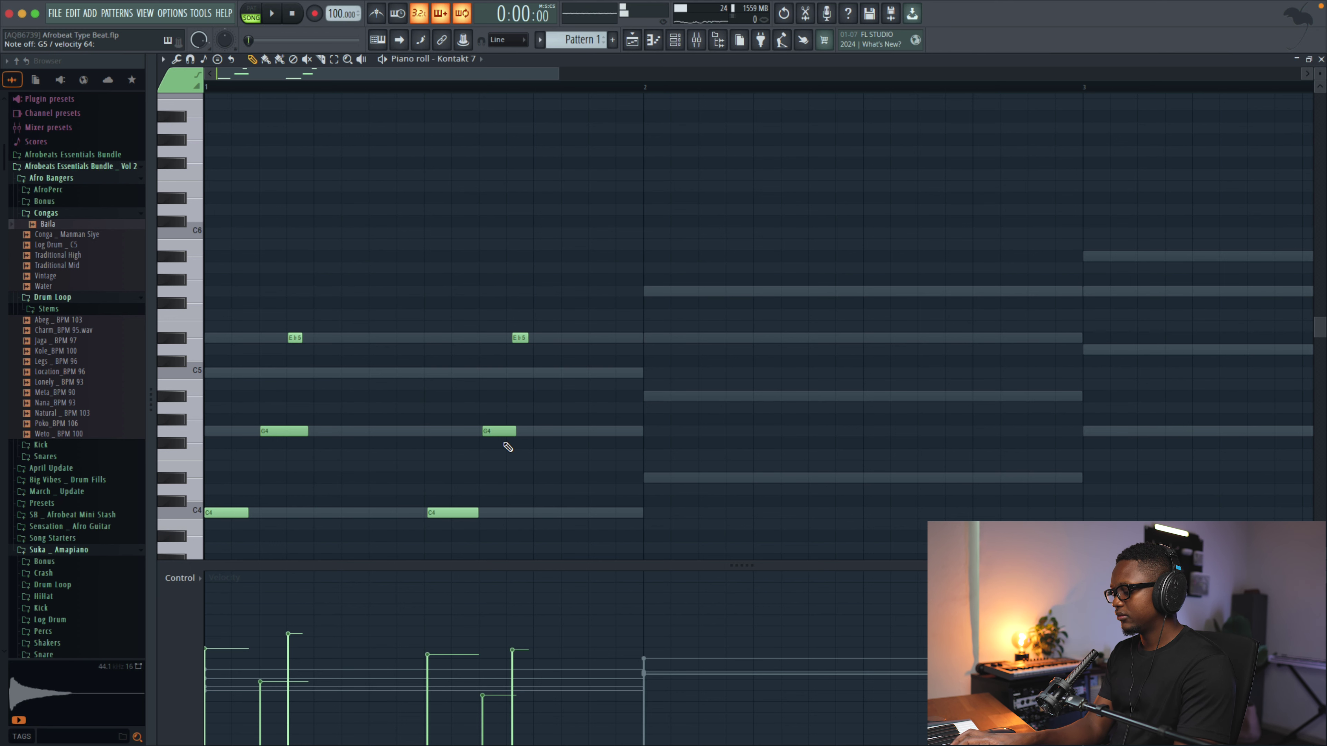
Step: Record the guitar arpeggio in bar 2, playing E♭4 and B♭4 twice and finishing on G5
key(space)
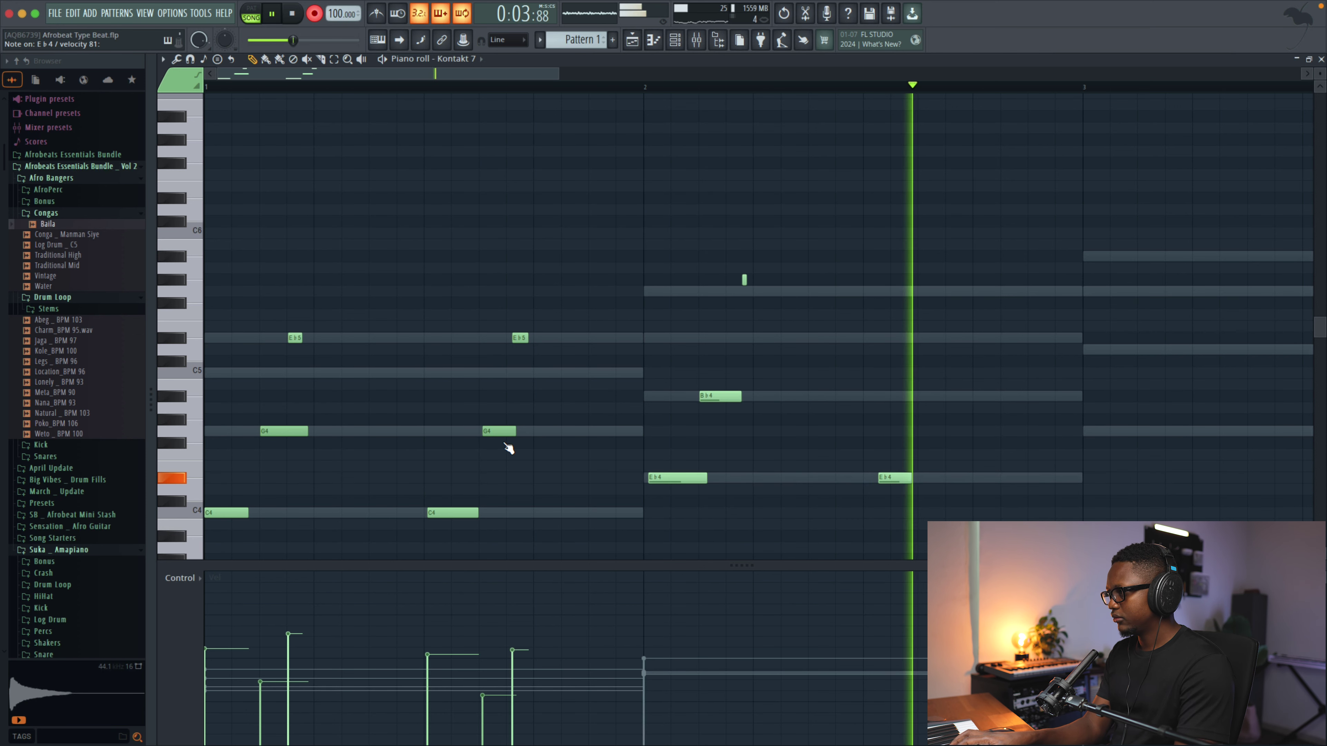
key(space)
scroll(694, 488, down, 1)
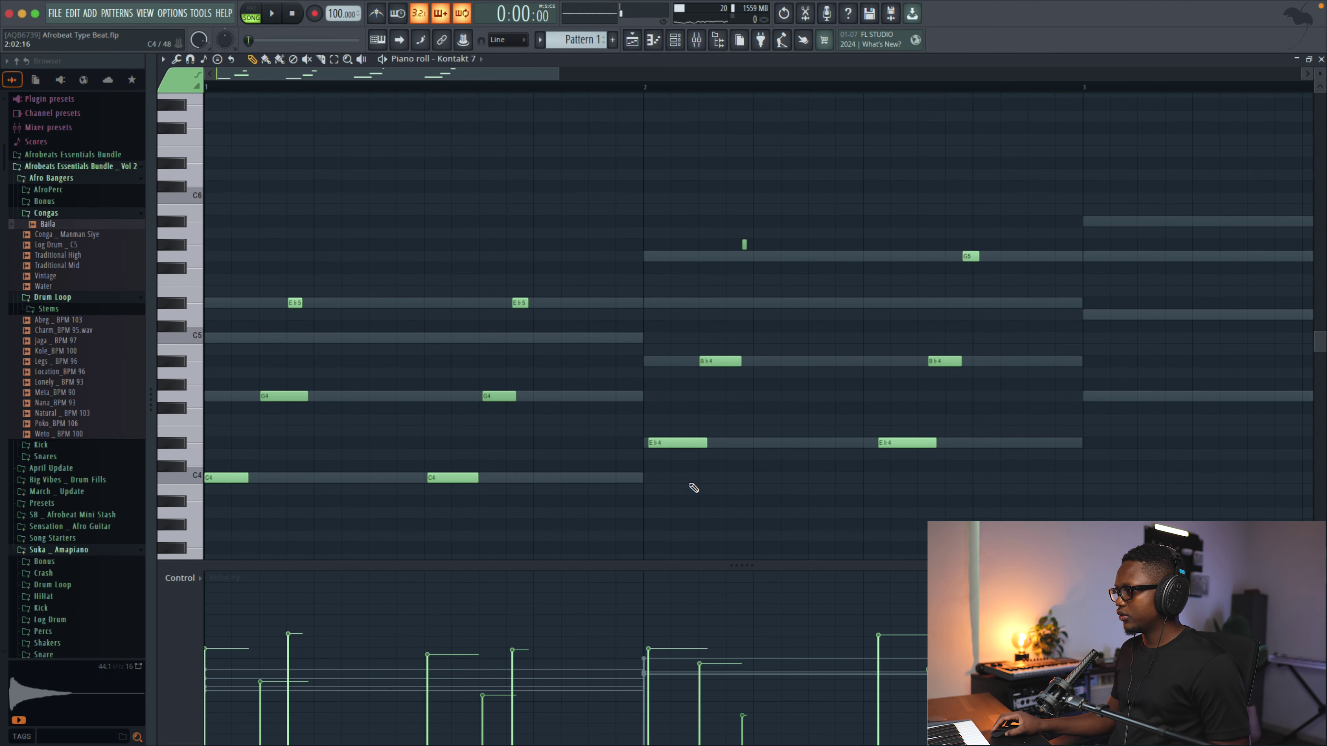
Step: Shift the first E♭4, B♭4 and G5 notes of bar 2 slightly earlier and delete the stray A♭5
right_click(703, 443)
right_click(721, 361)
scroll(701, 309, down, 2)
key(space)
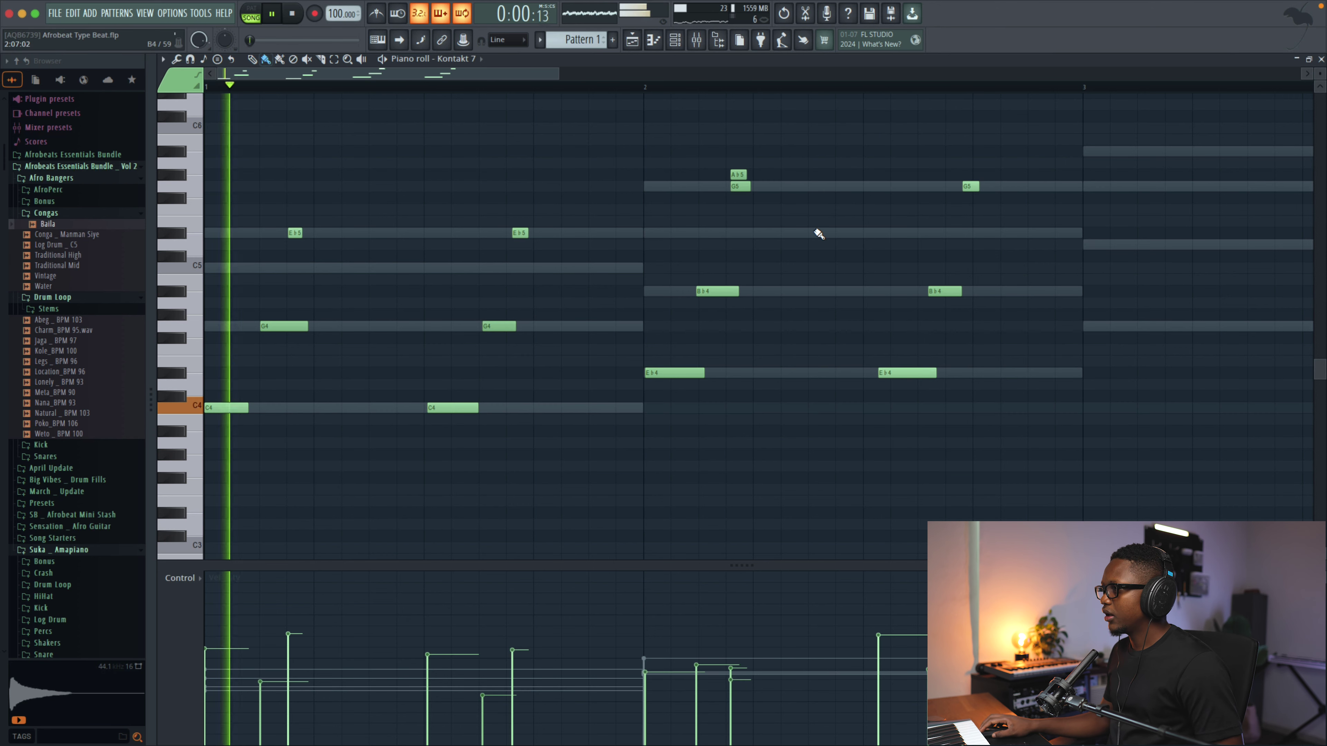
right_click(737, 174)
drag(737, 187, 733, 187)
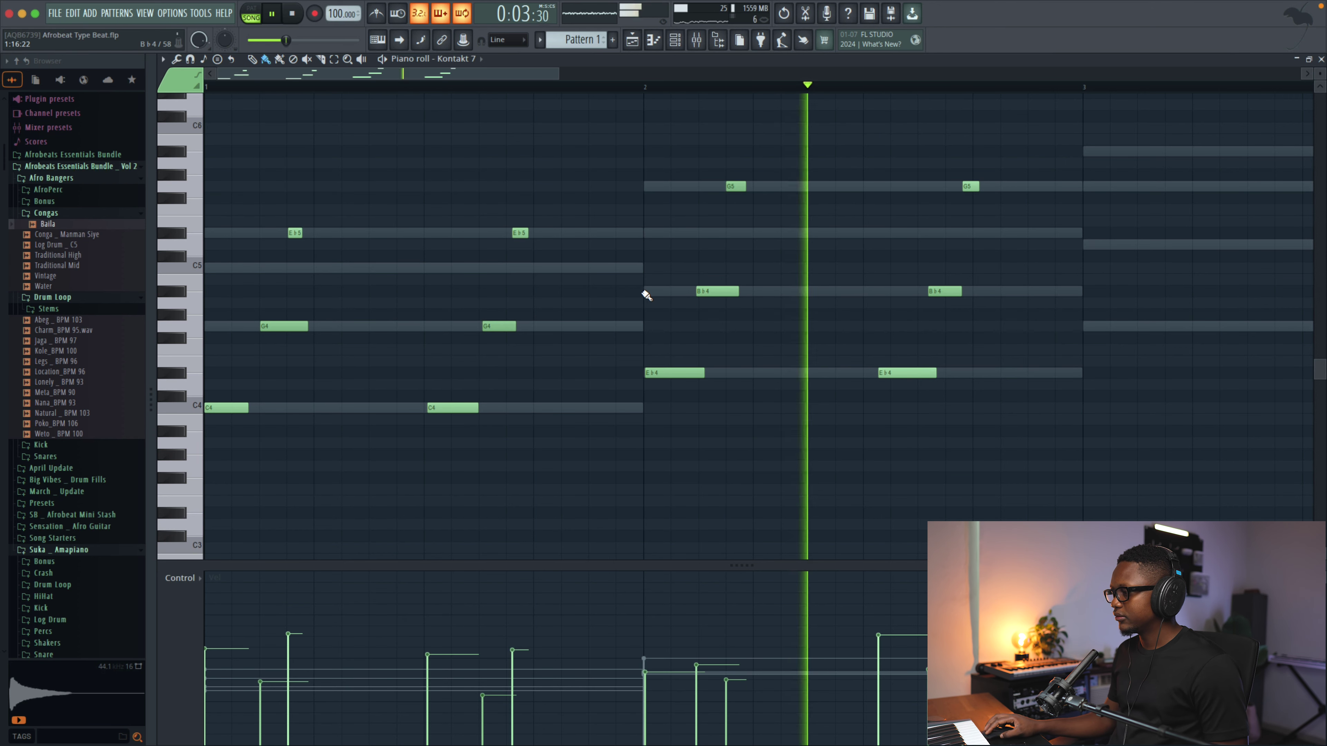
key(space)
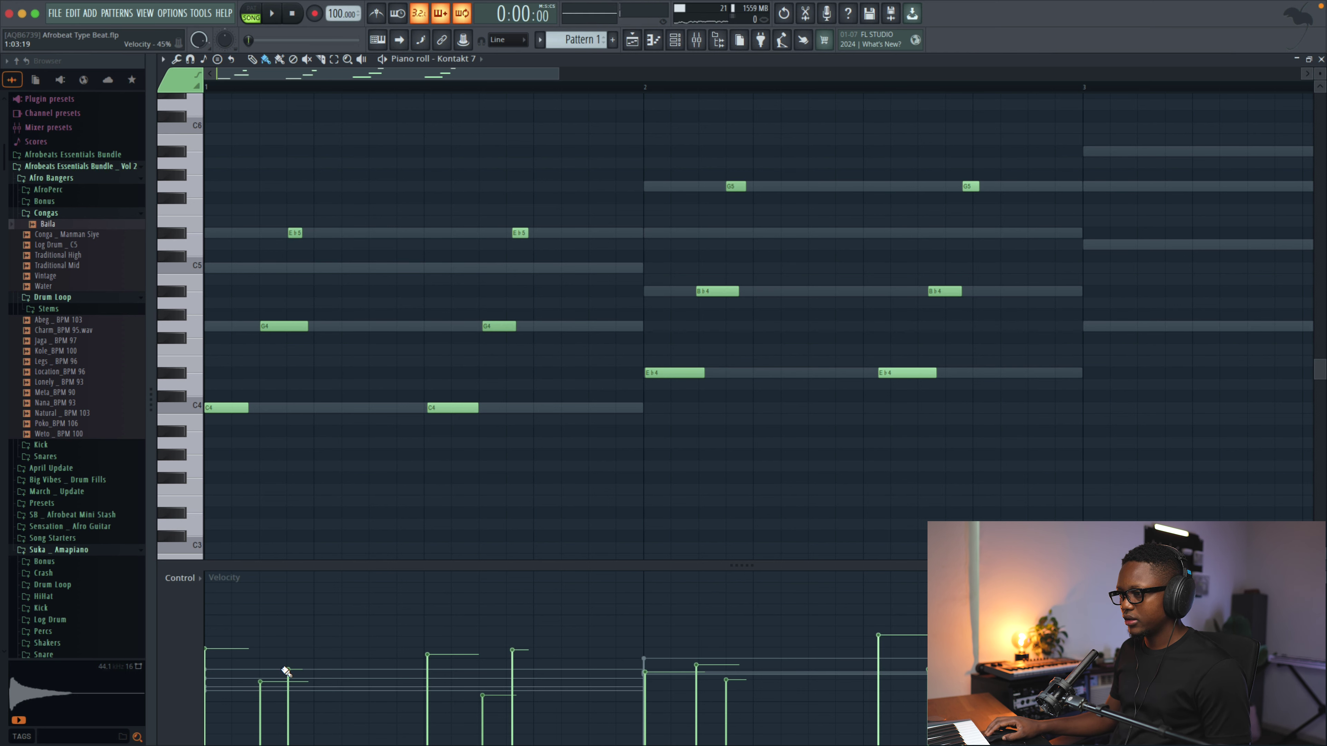
Step: Raise the velocity of the first G4 in bar 1 and lengthen the first C4 slightly
key(ctrl+z)
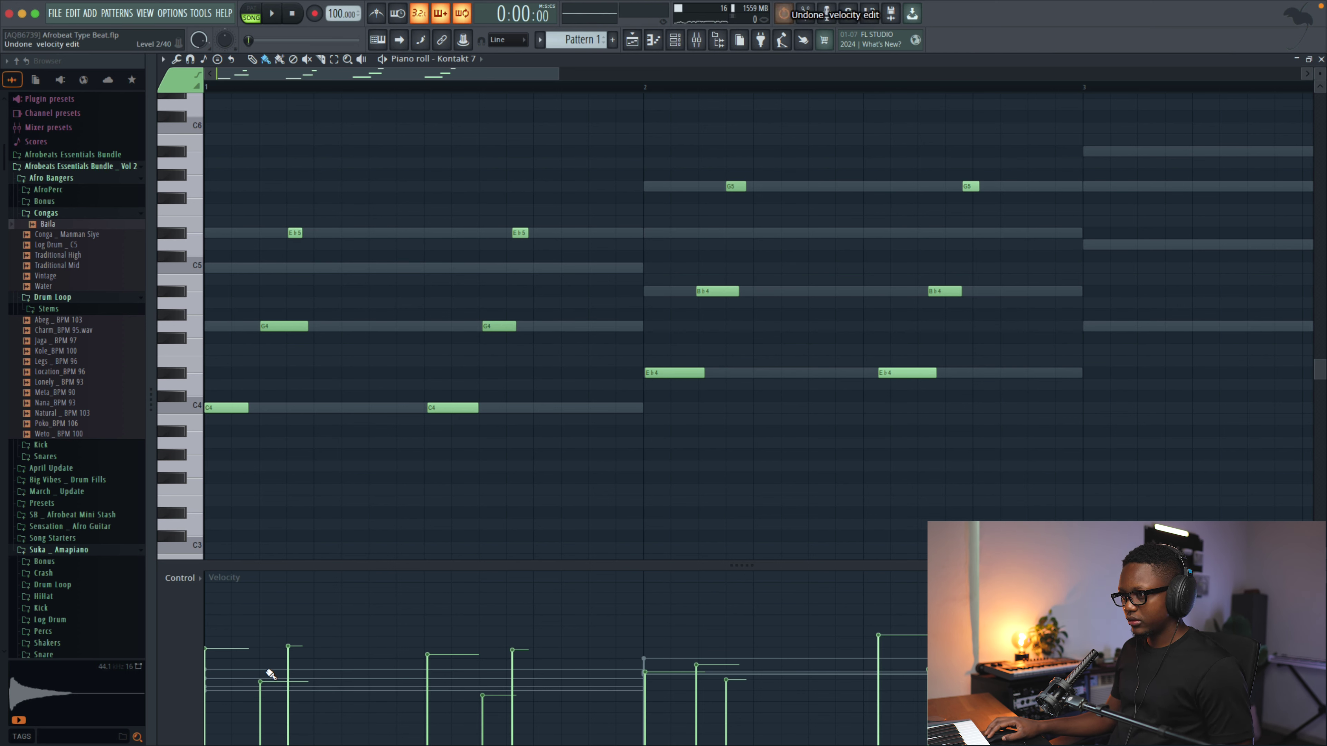
drag(263, 675, 261, 660)
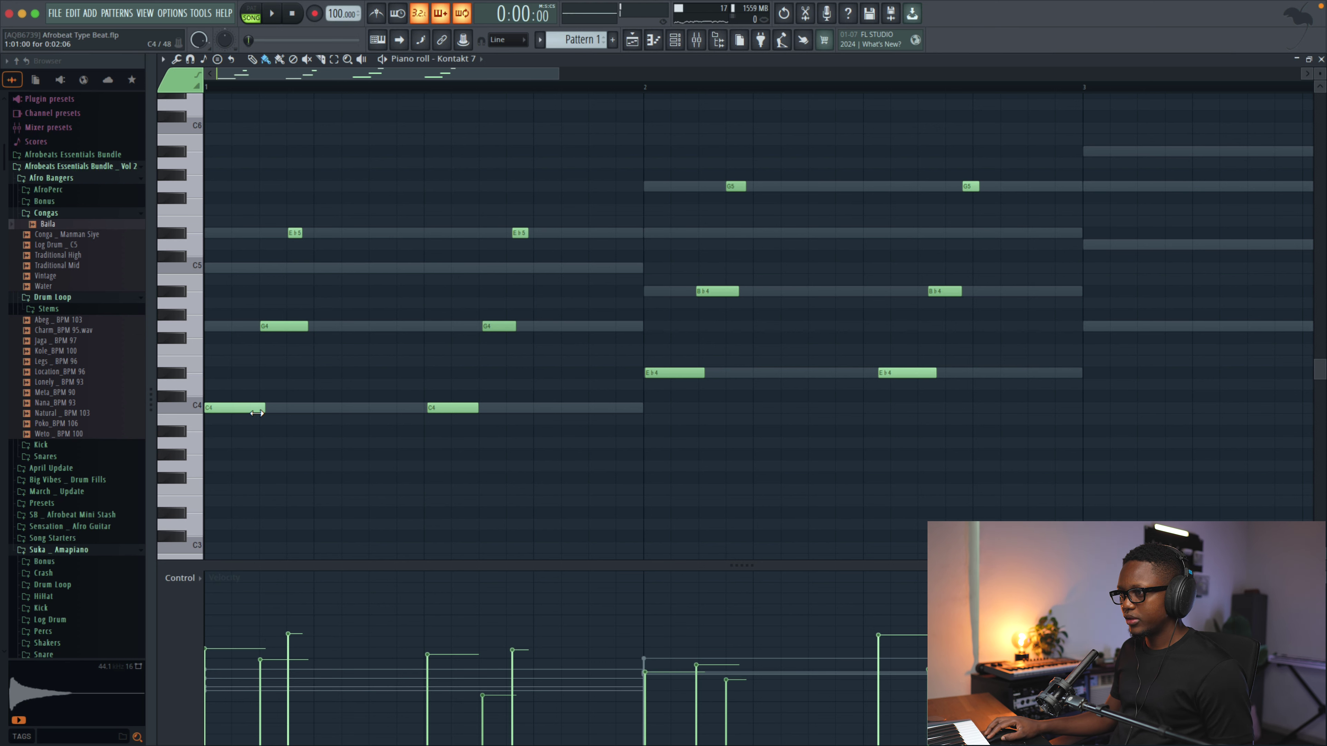
drag(253, 414, 251, 414)
key(space)
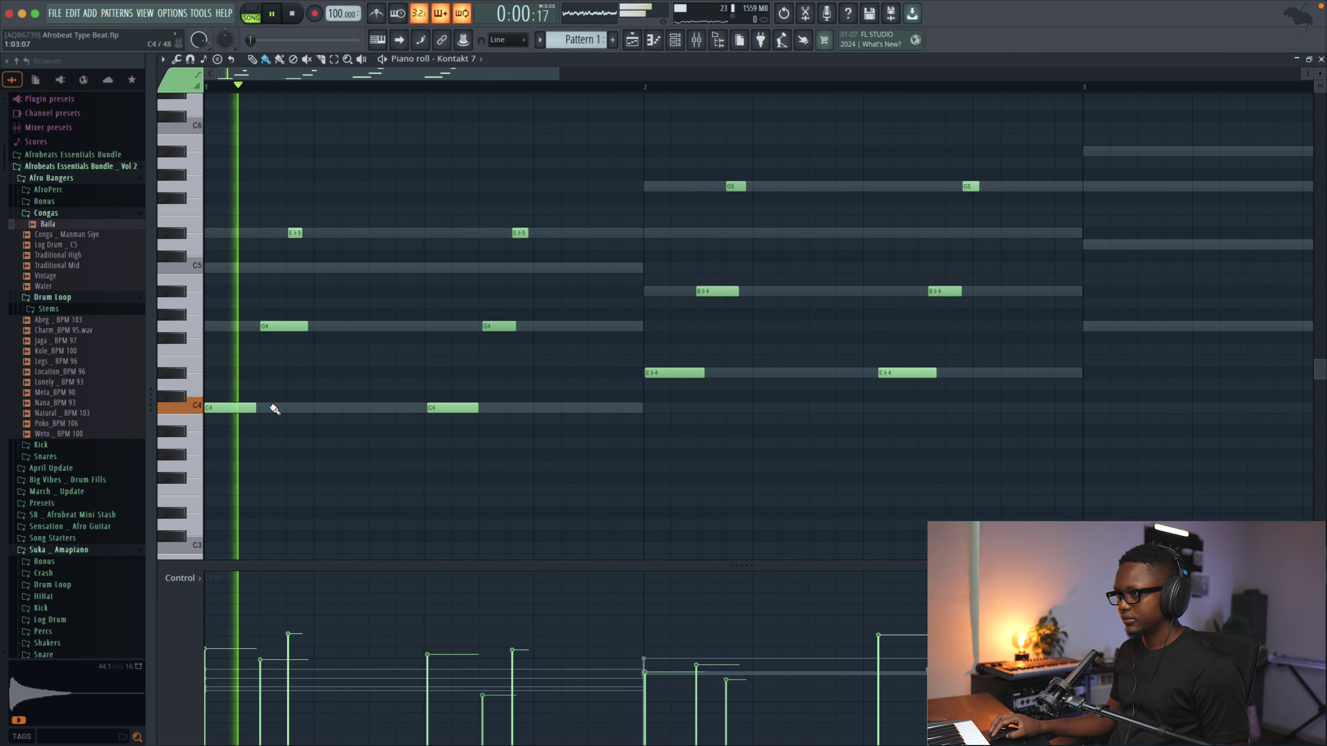
key(space)
Step: Lower the velocity of the first E♭5 in bar 1 slightly, judging the level by playback
click(288, 658)
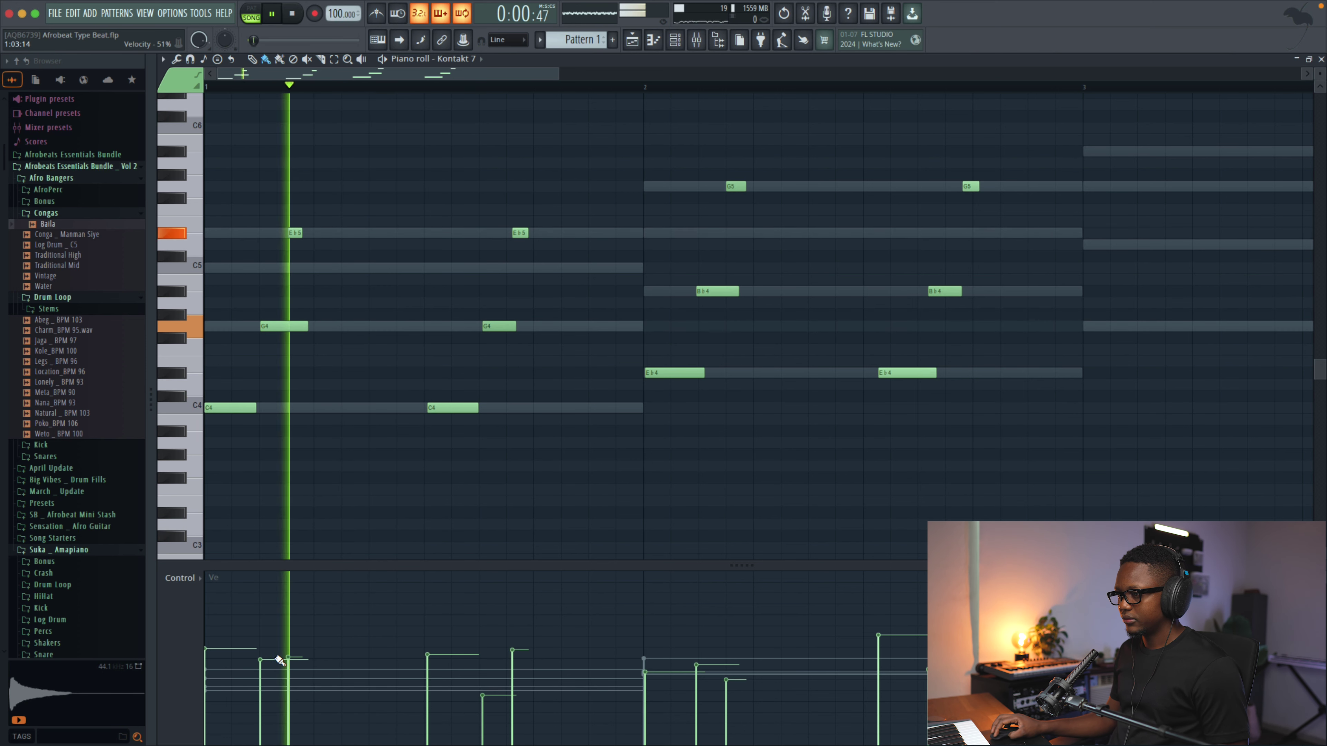
key(space)
click(290, 627)
key(space)
click(288, 639)
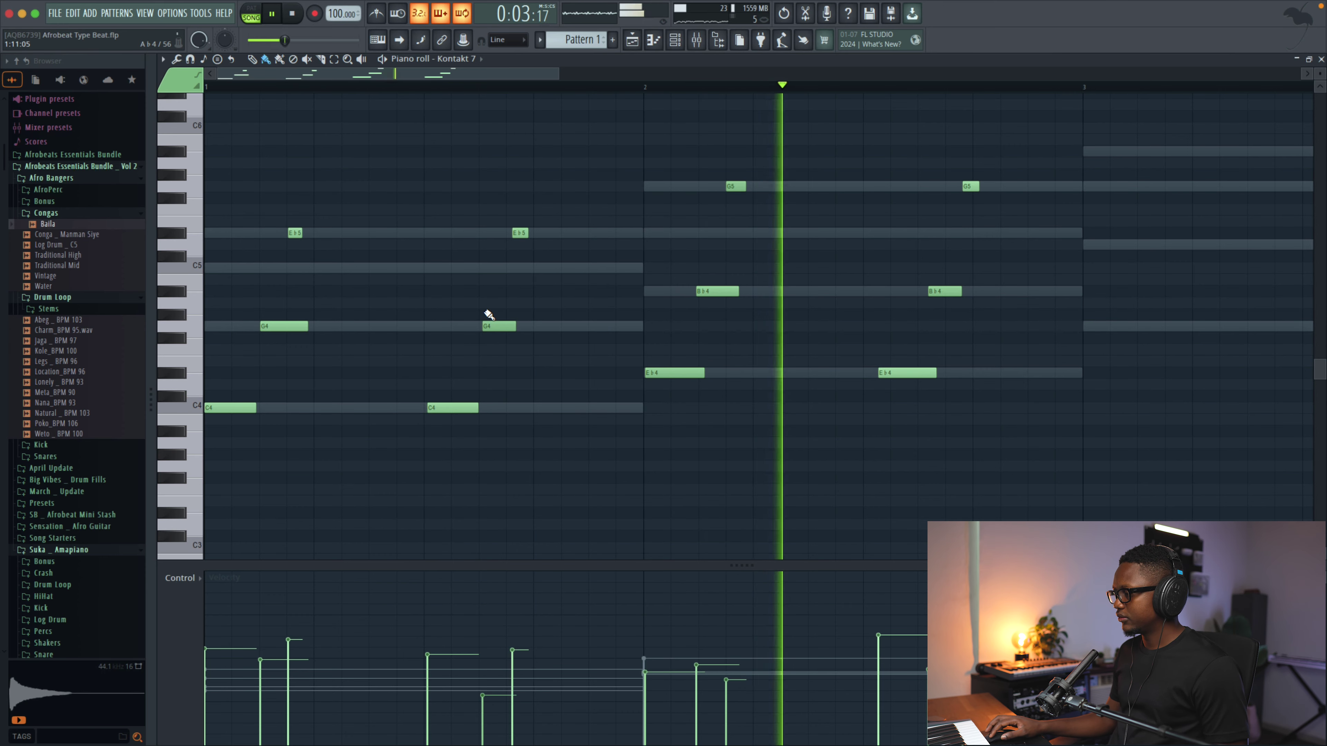
key(space)
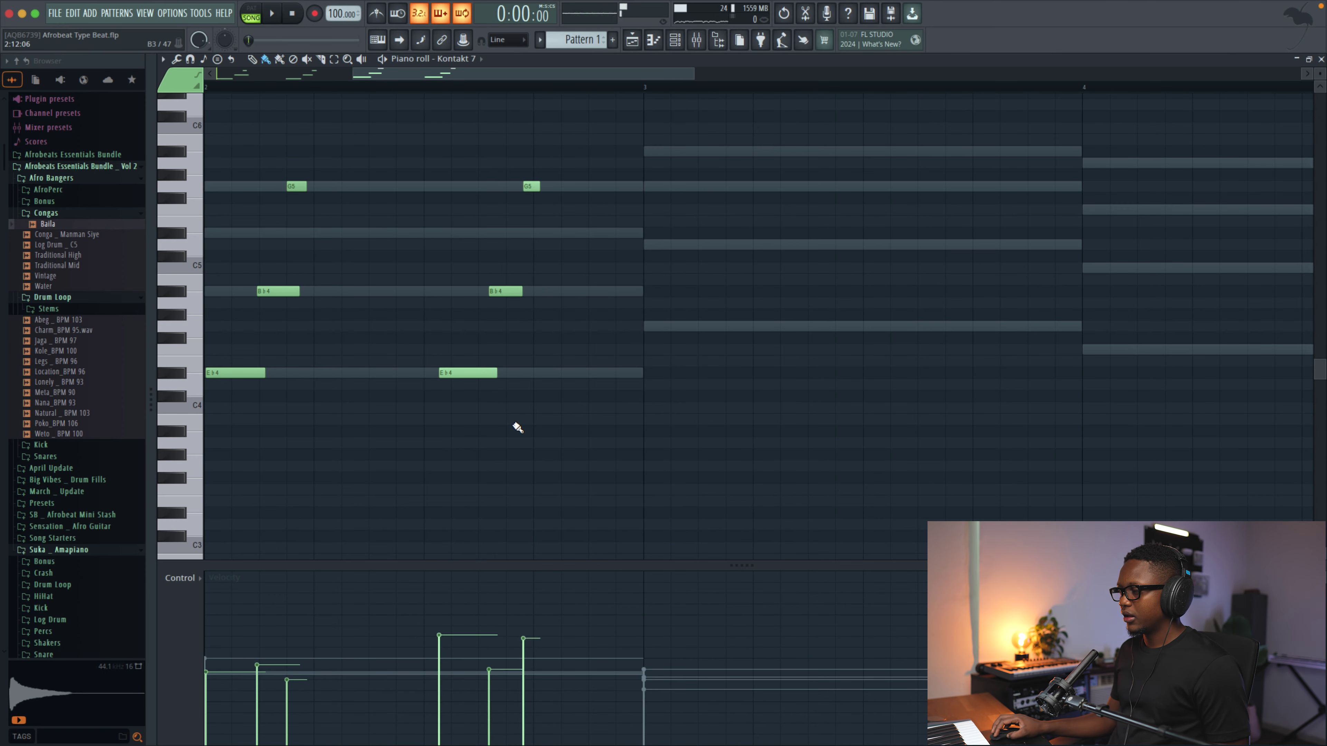
Step: Move the second E♭4, B♭4 and G5 group in bar 2 slightly earlier
drag(562, 437, 417, 168)
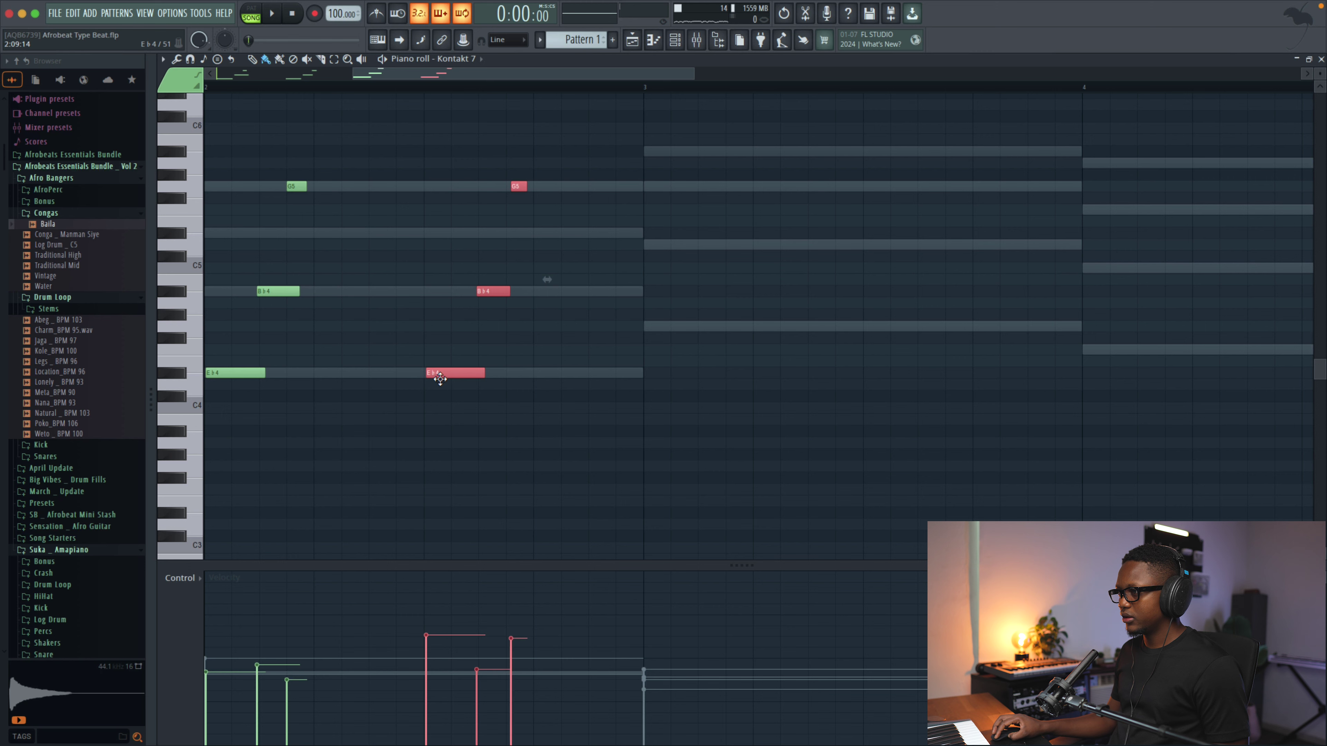
drag(440, 379, 437, 379)
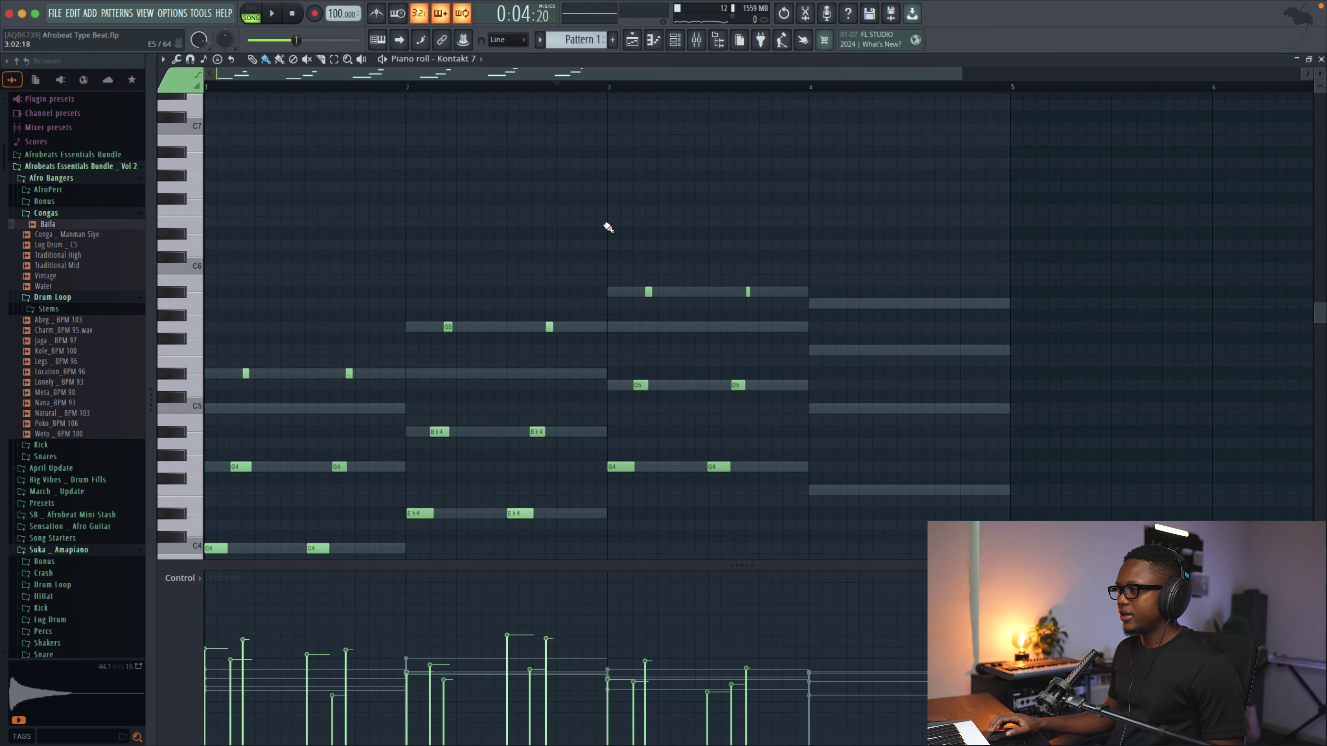
Step: Record the guitar arpeggio in bar 4, playing F4, C5 and A5 twice
scroll(607, 227, down, 1)
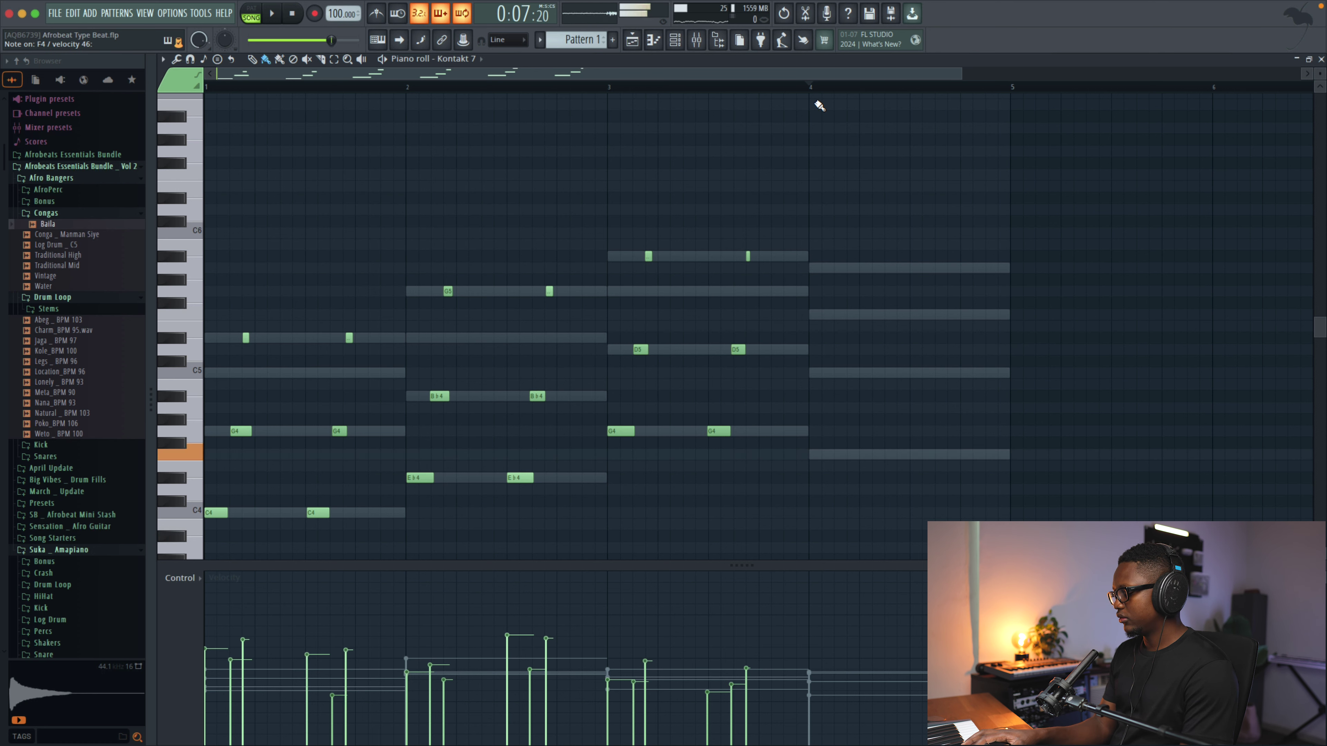
key(space)
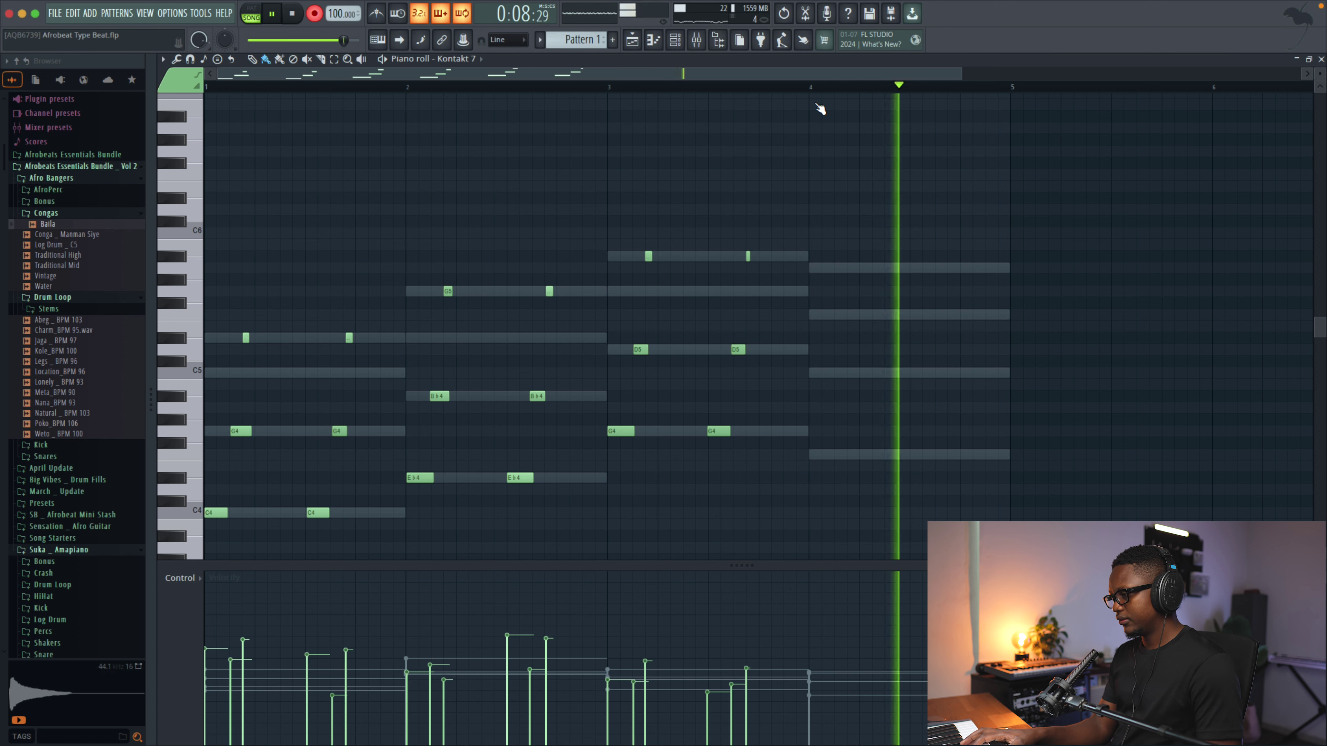
key(space)
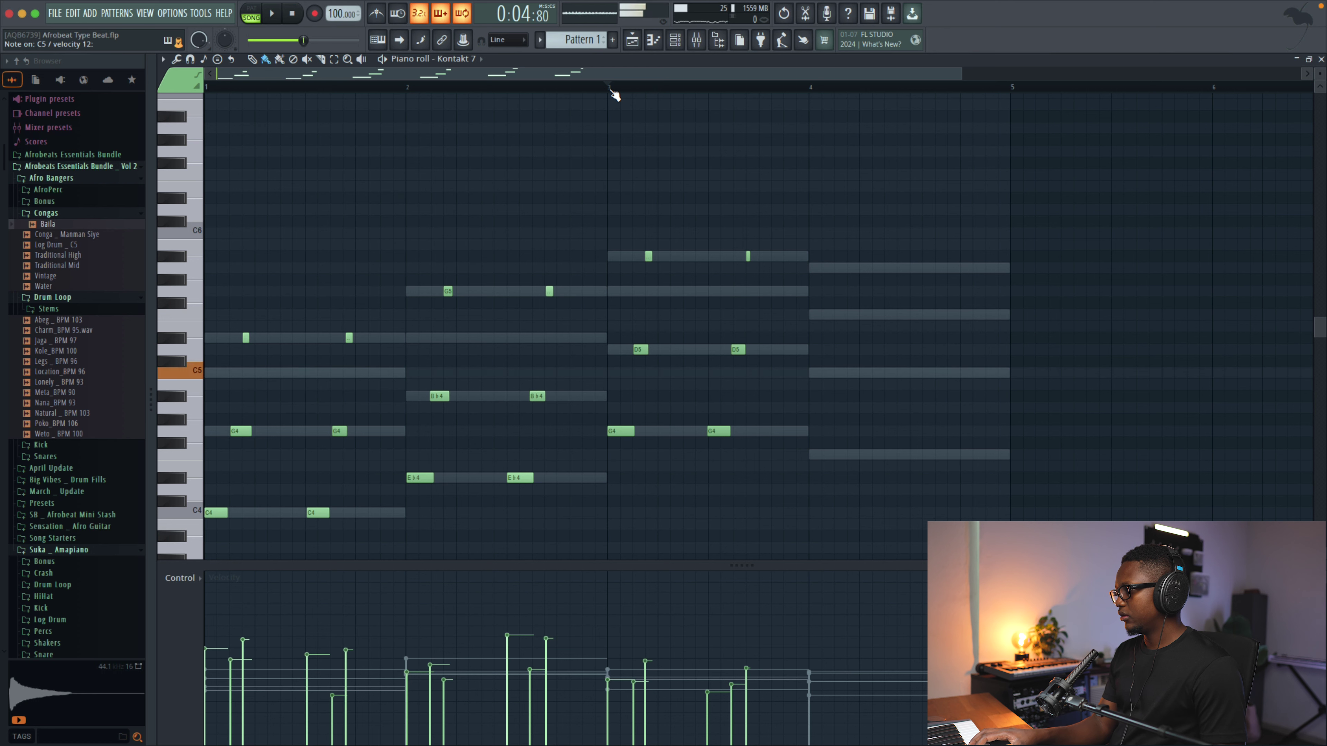
key(space)
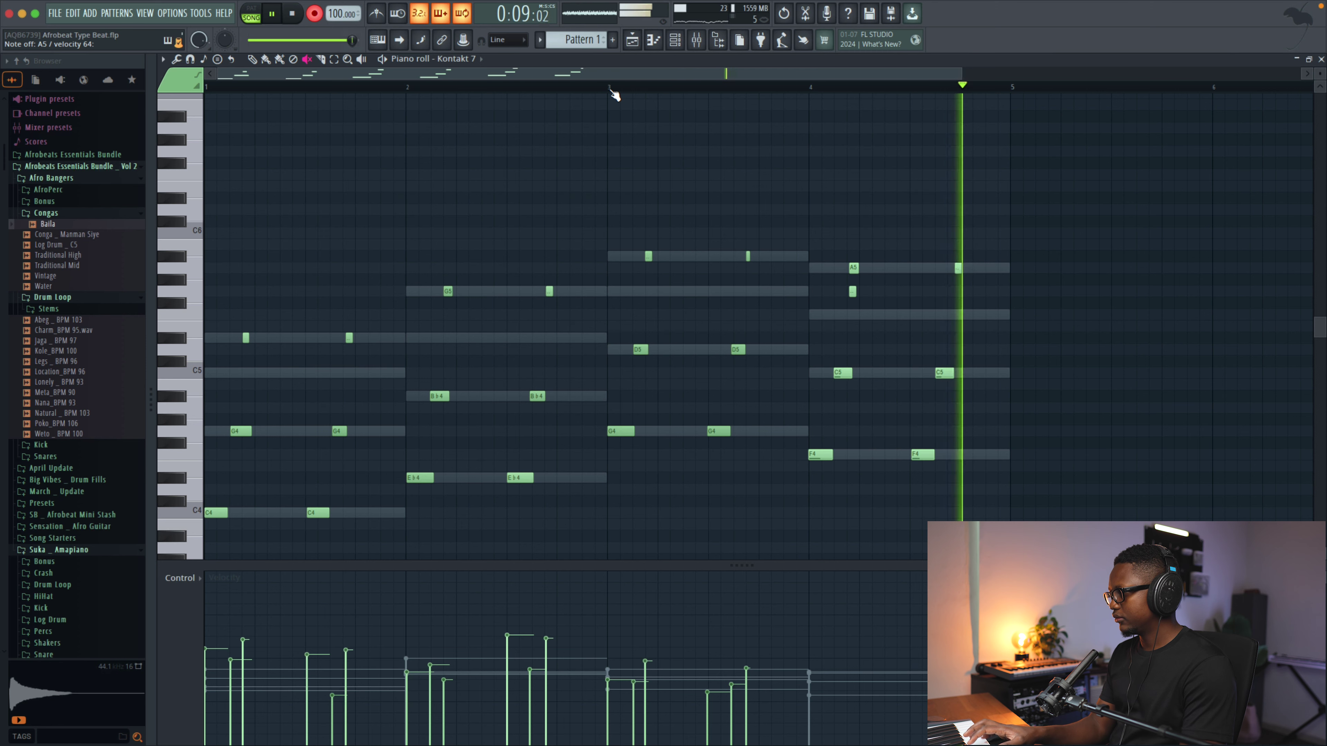
key(space)
Step: Delete the stray G5 note from bar 4 and play back bars 3 and 4
right_click(862, 295)
key(space)
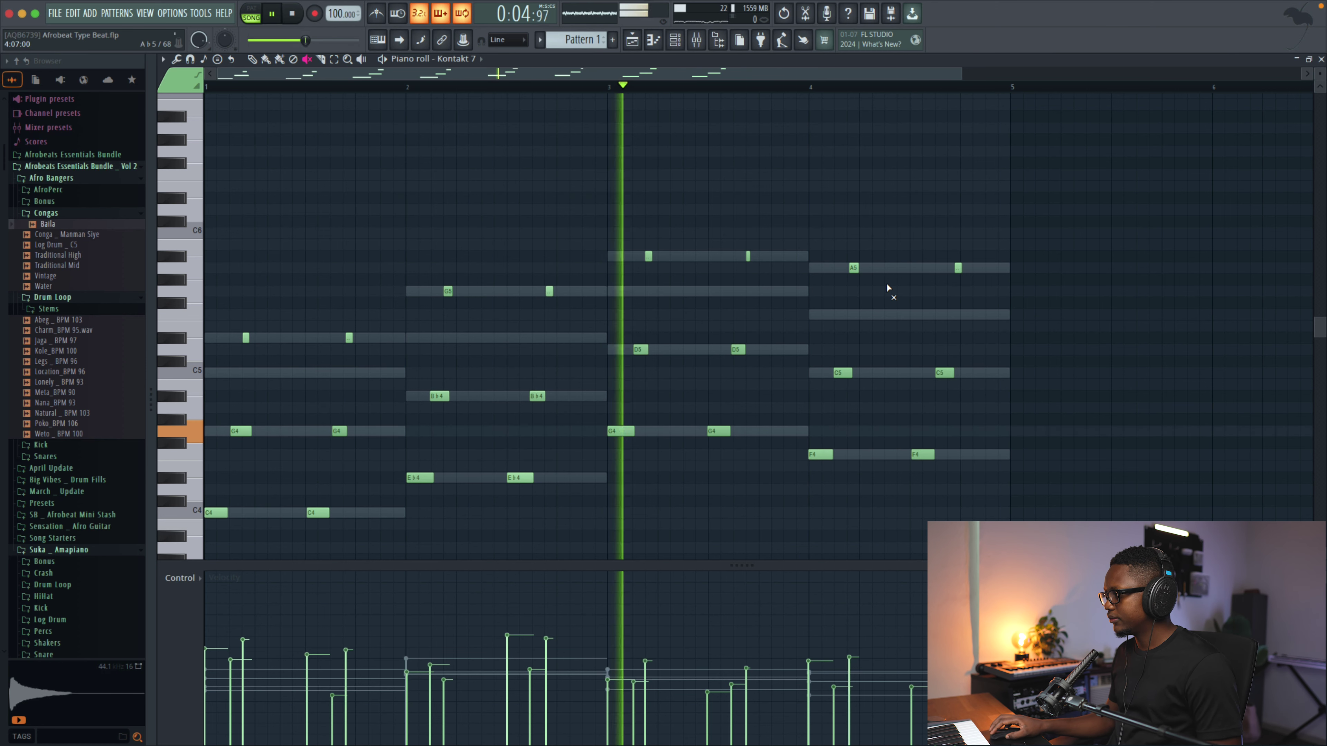
scroll(856, 291, up, 2)
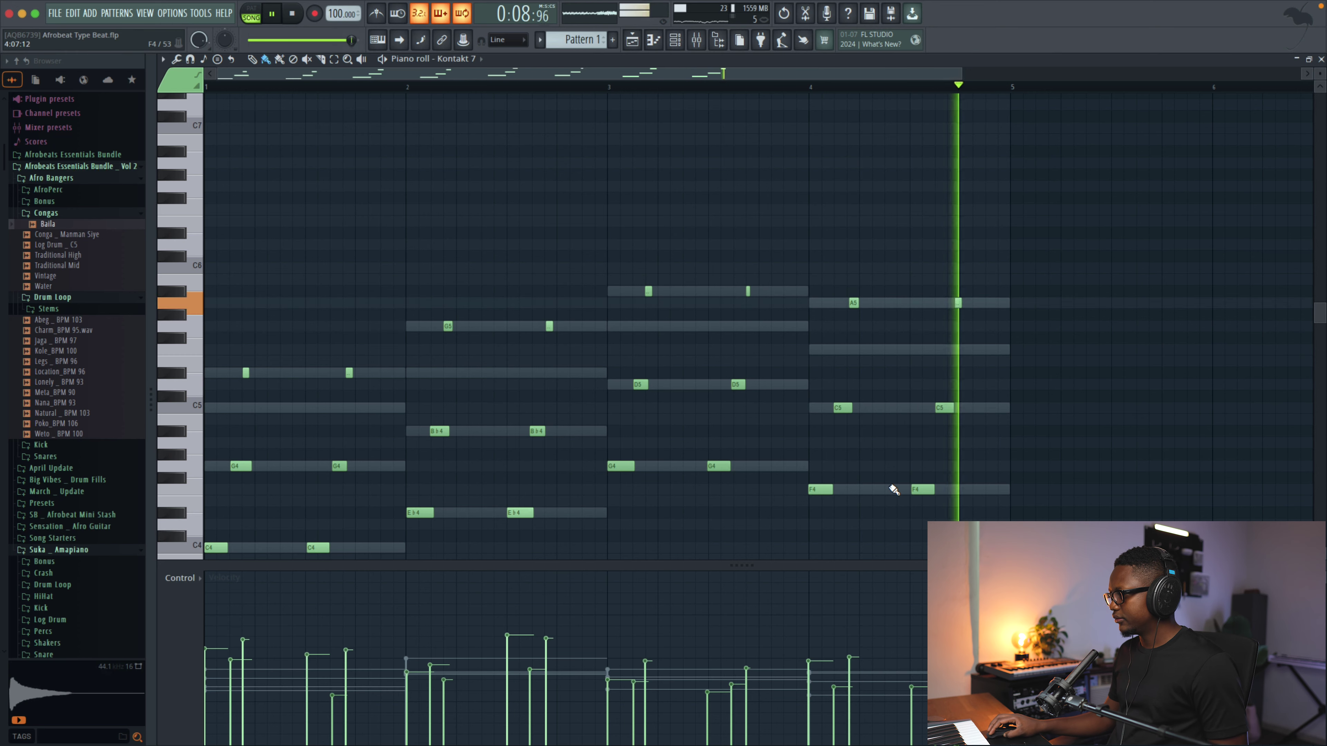
key(space)
Step: Shift the second F4 and second A5 of bar 4 slightly earlier and check the timing by playback
drag(962, 71, 846, 74)
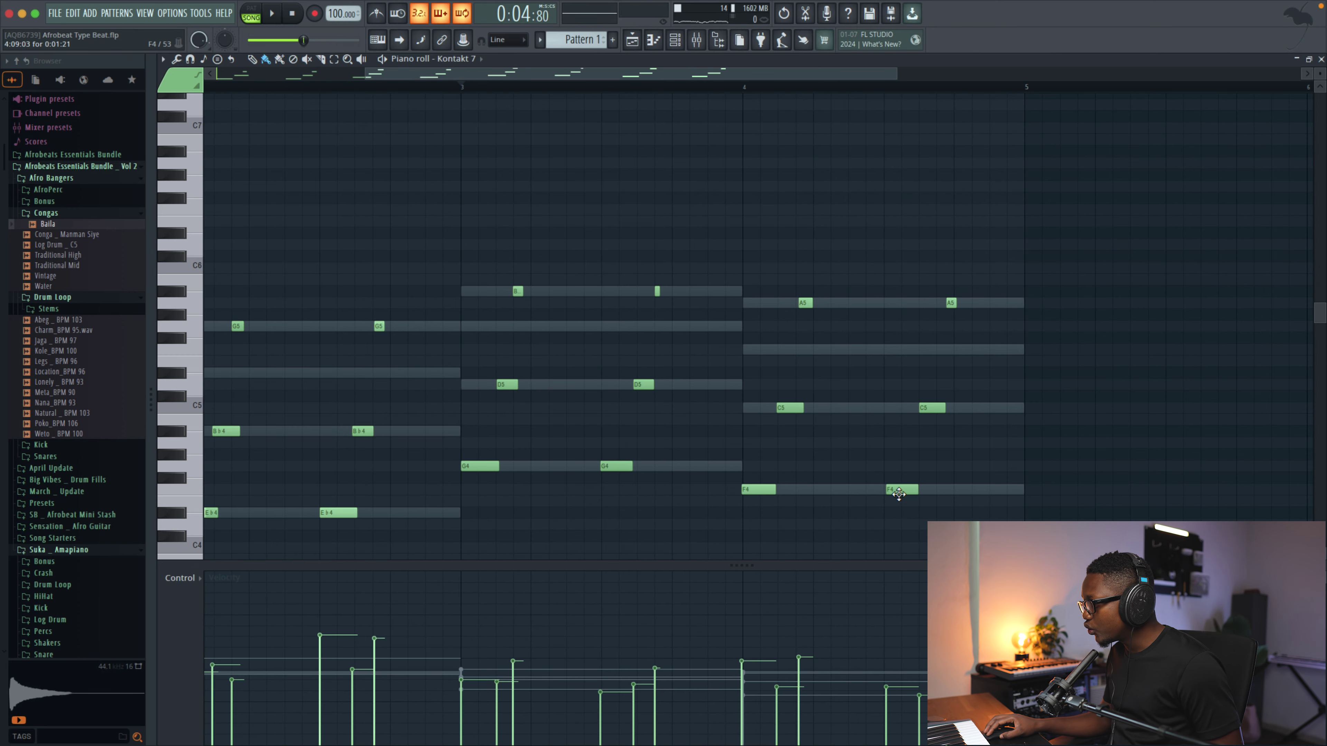
key(space)
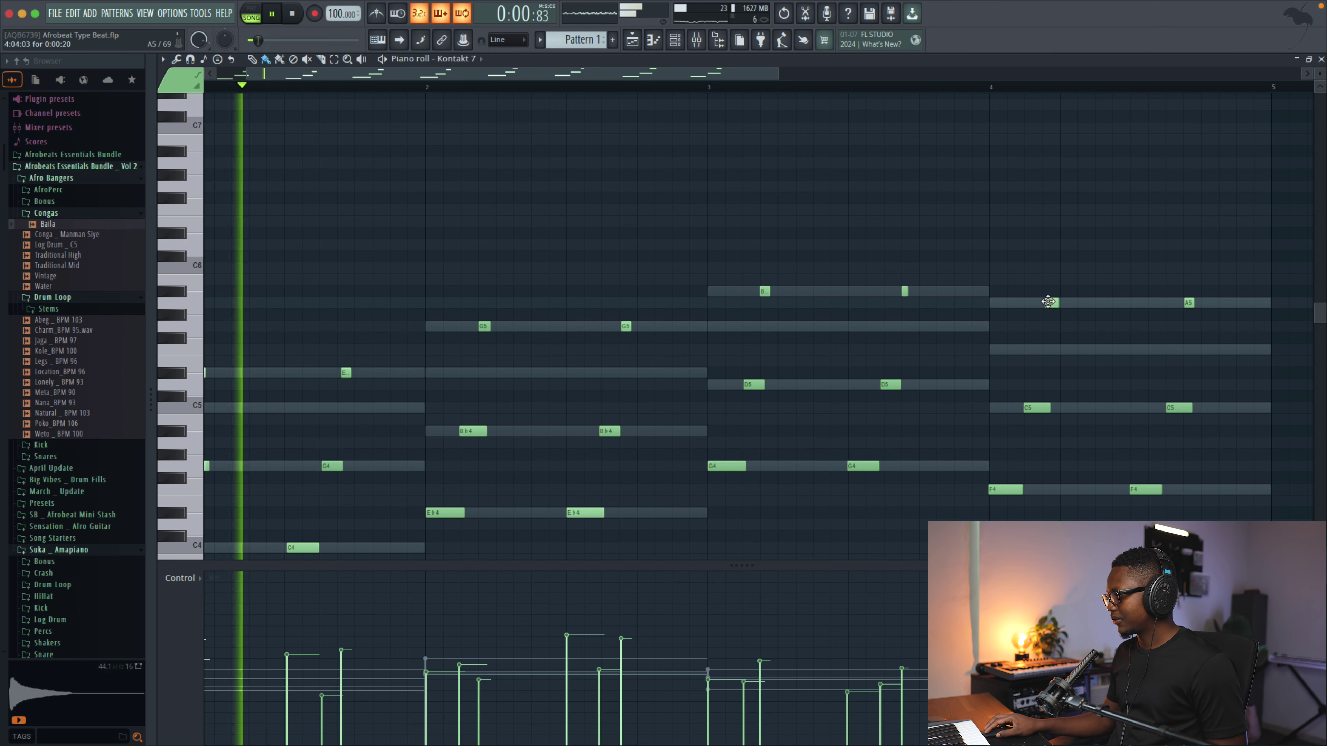
key(space)
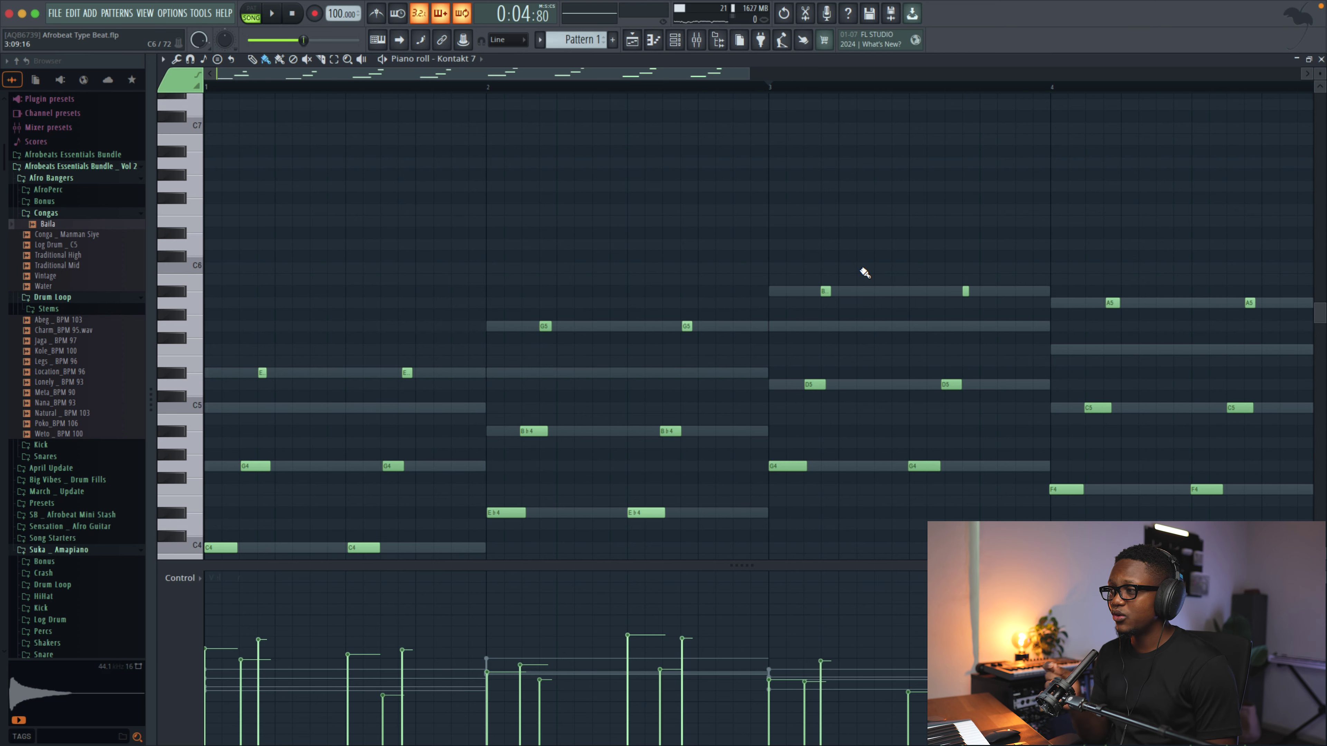
Step: Try moving the second C4 of bar 1 slightly earlier during a playback check, and undo the move
scroll(863, 272, down, 3)
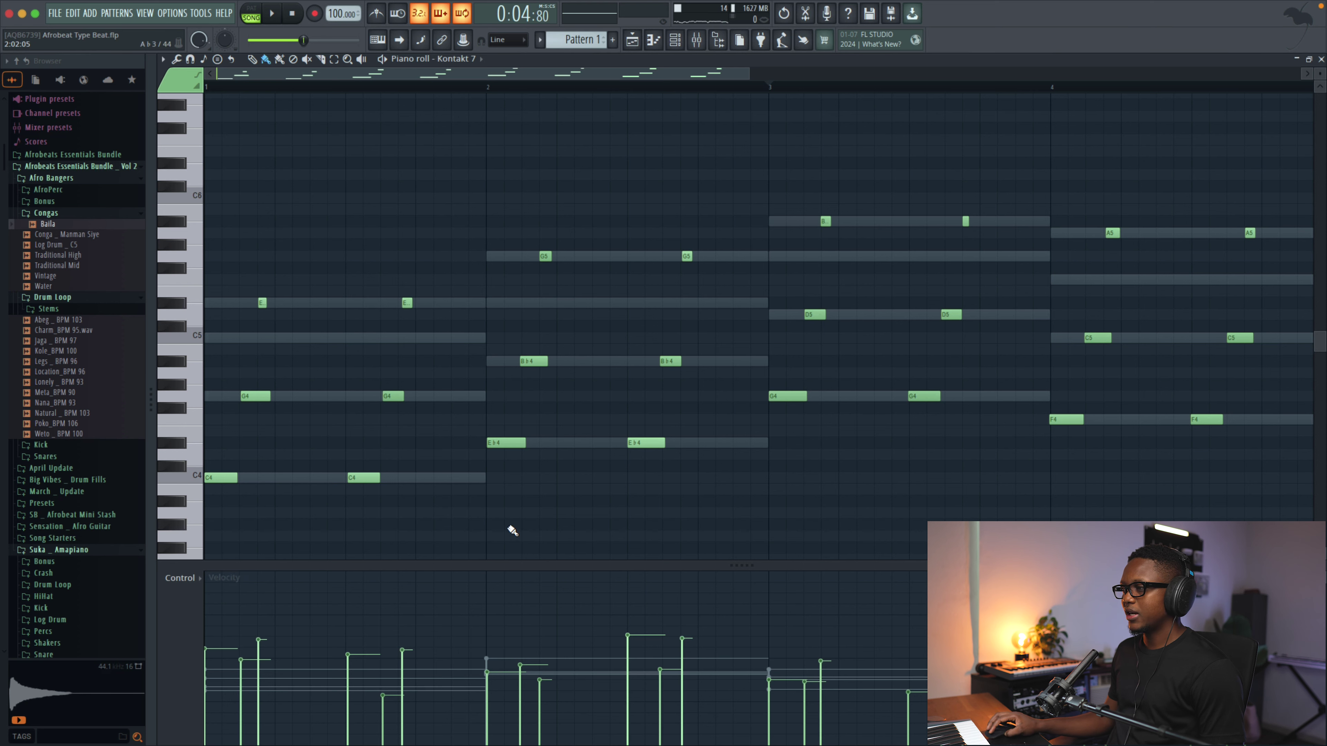
drag(751, 74, 406, 74)
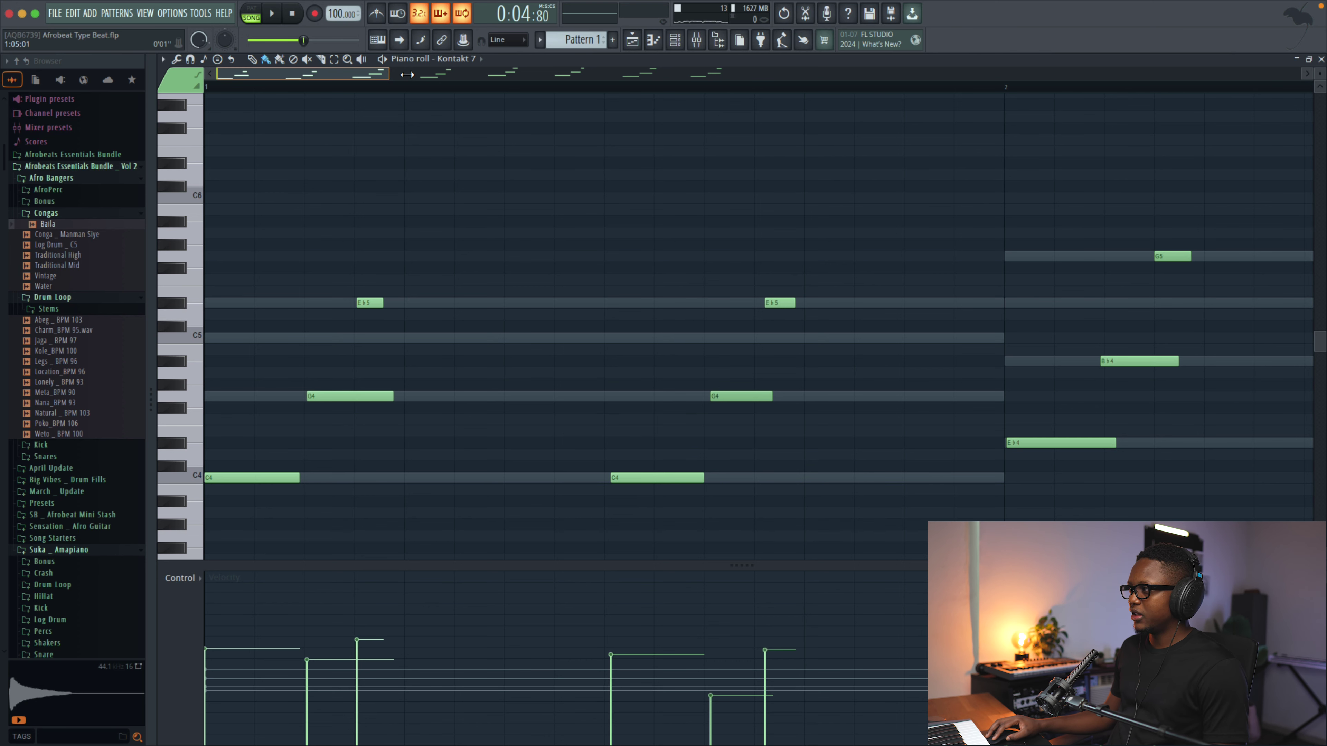
drag(407, 73, 492, 107)
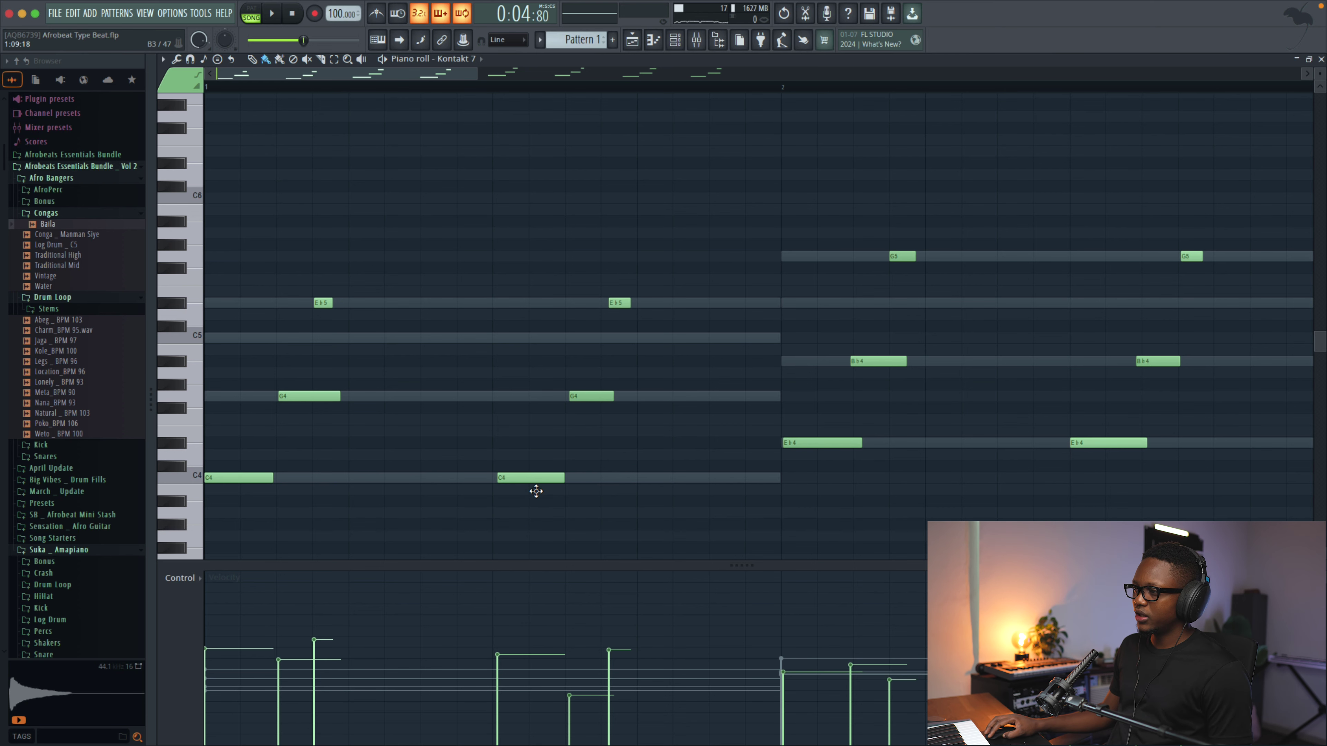
drag(518, 478, 514, 479)
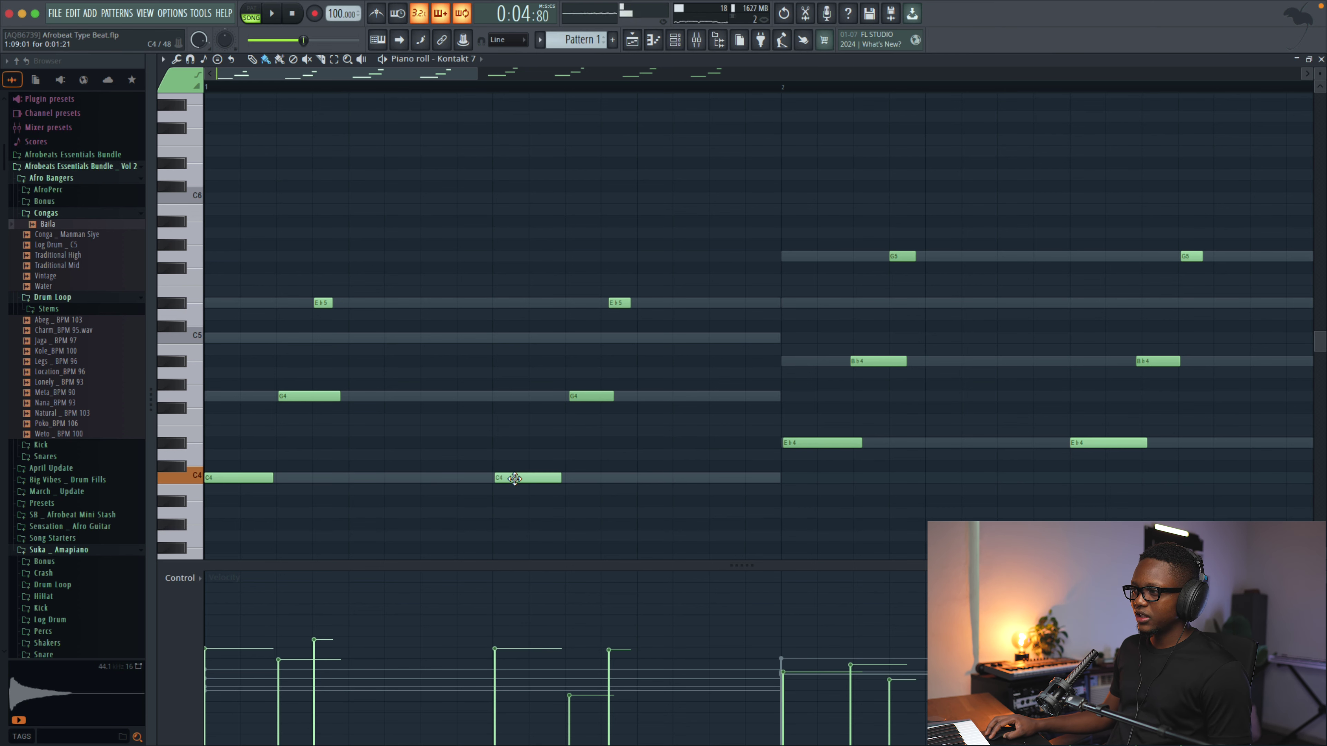
key(space)
scroll(530, 481, up, 2)
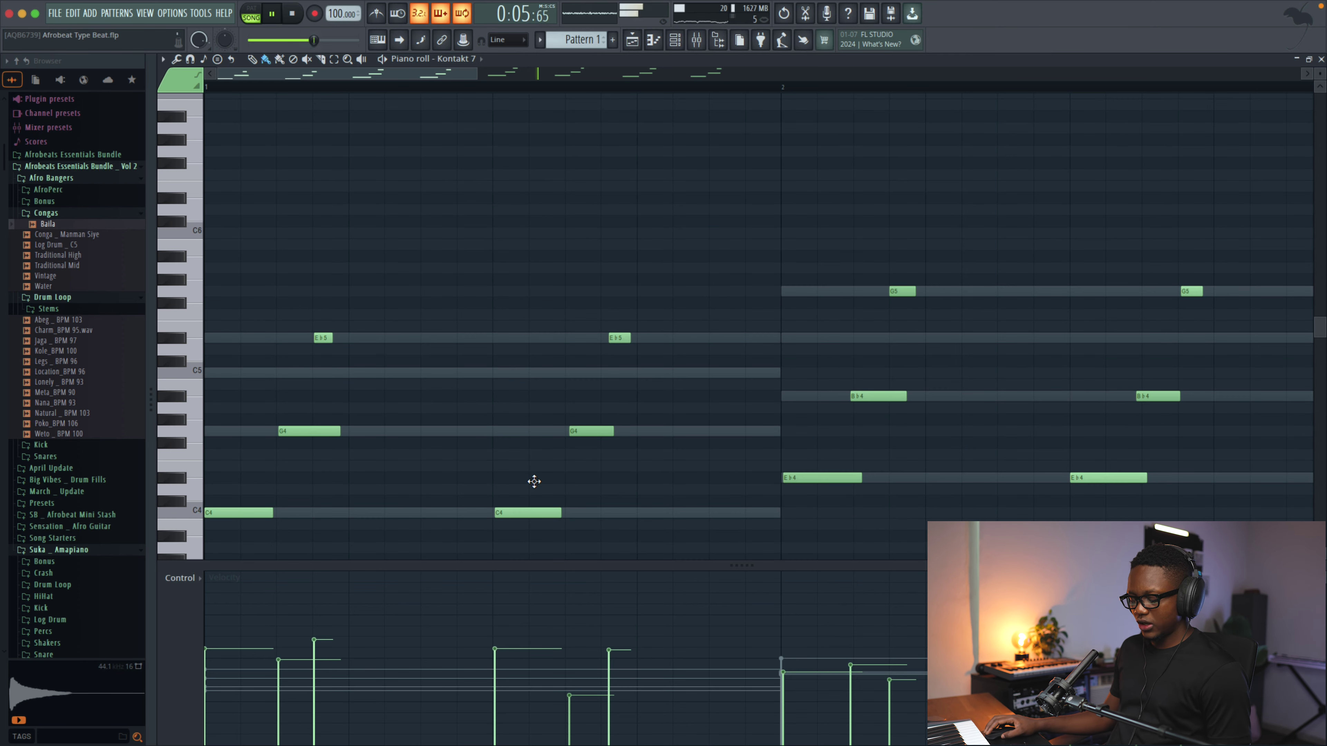
key(super+z)
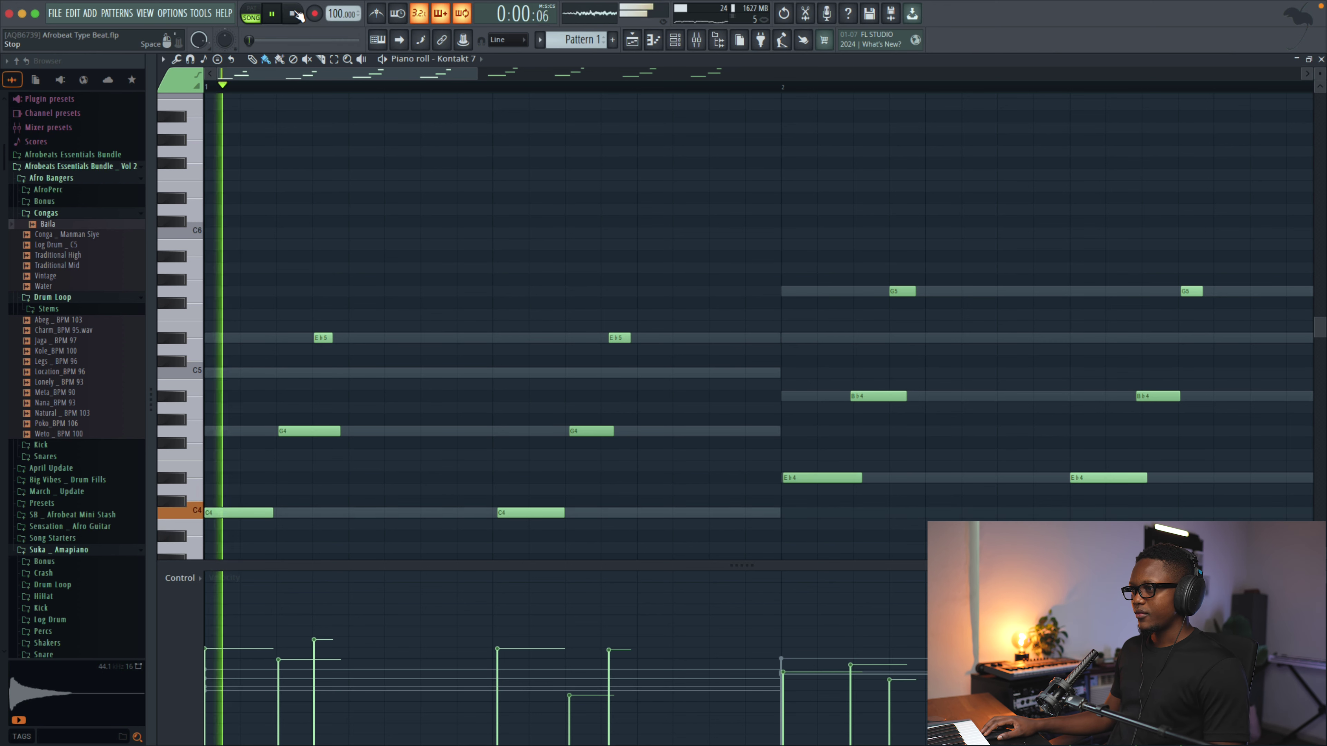
Step: Close the Kontakt 7 piano roll and stop the pattern's playback
click(1320, 59)
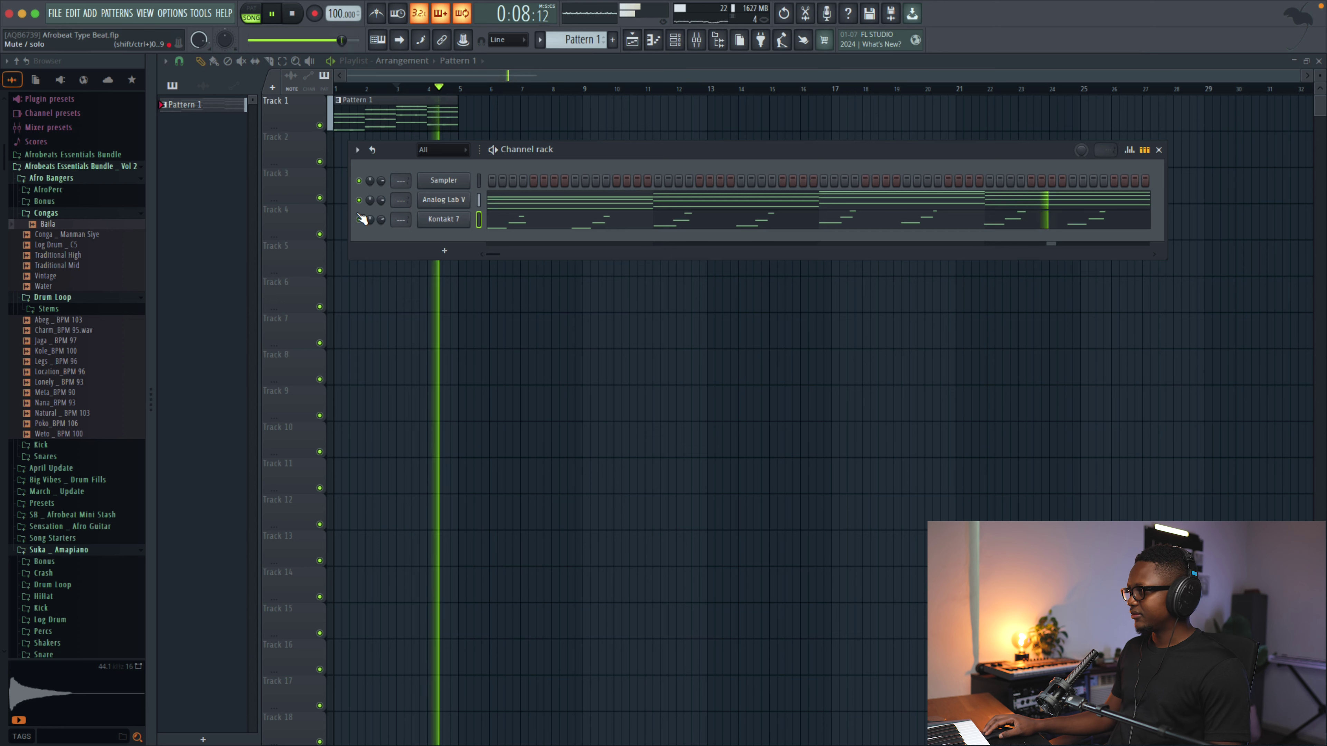
key(space)
scroll(26, 279, down, 2)
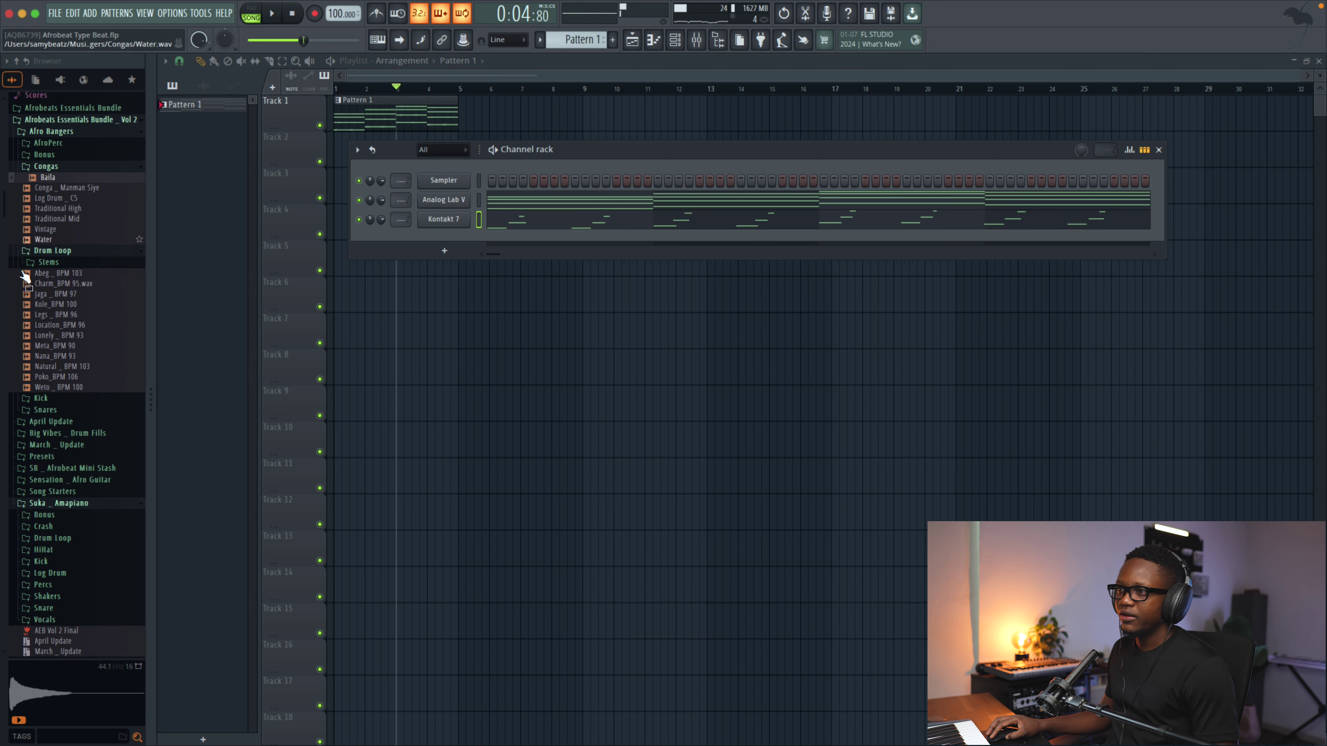
Step: Add a Morphine synthesizer channel and load the STR Violin NUC preset from its Strings bank
click(461, 252)
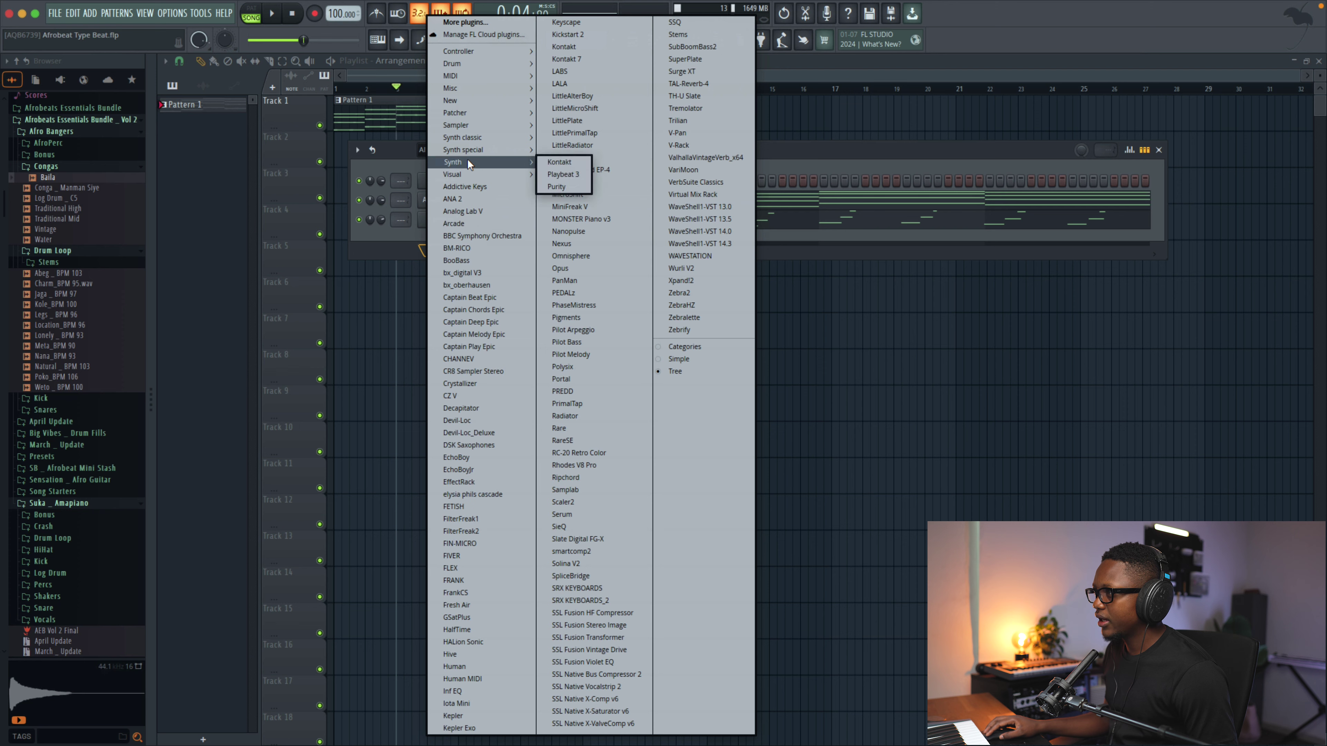
mouse_move(480, 151)
click(557, 186)
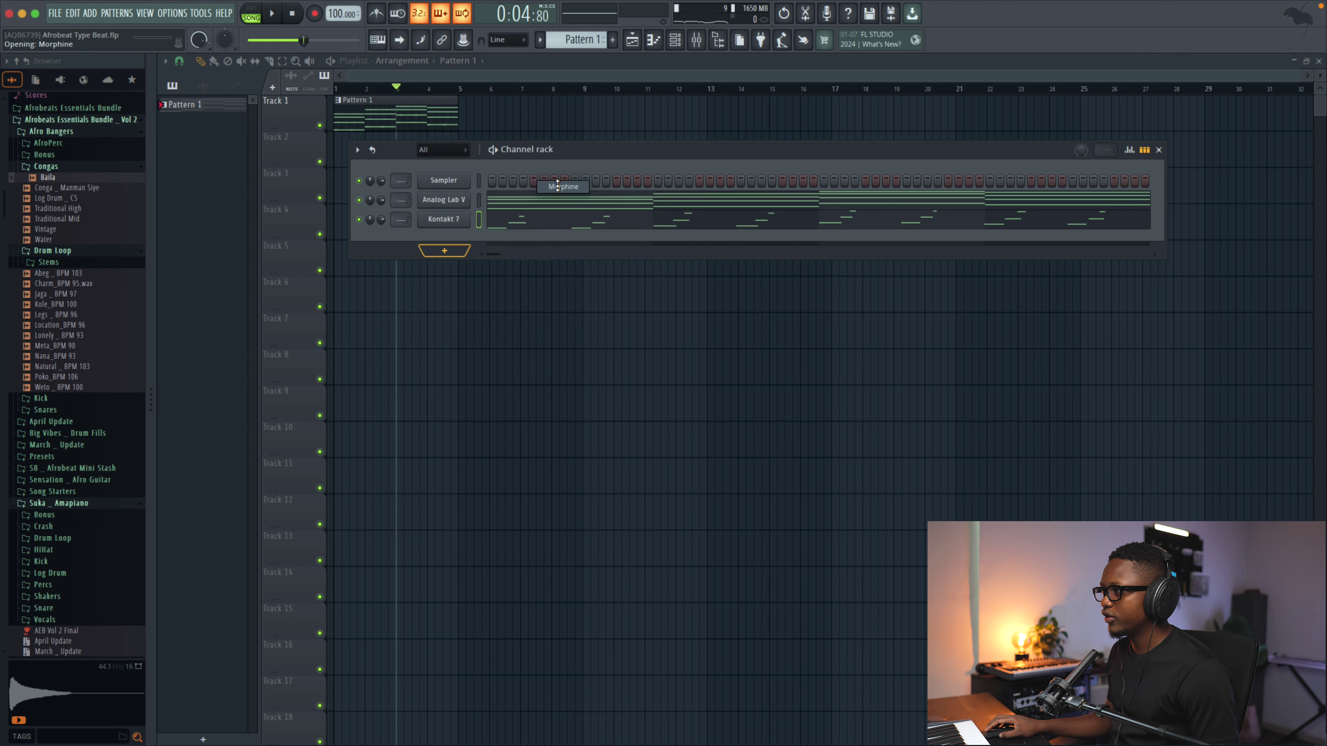
click(300, 211)
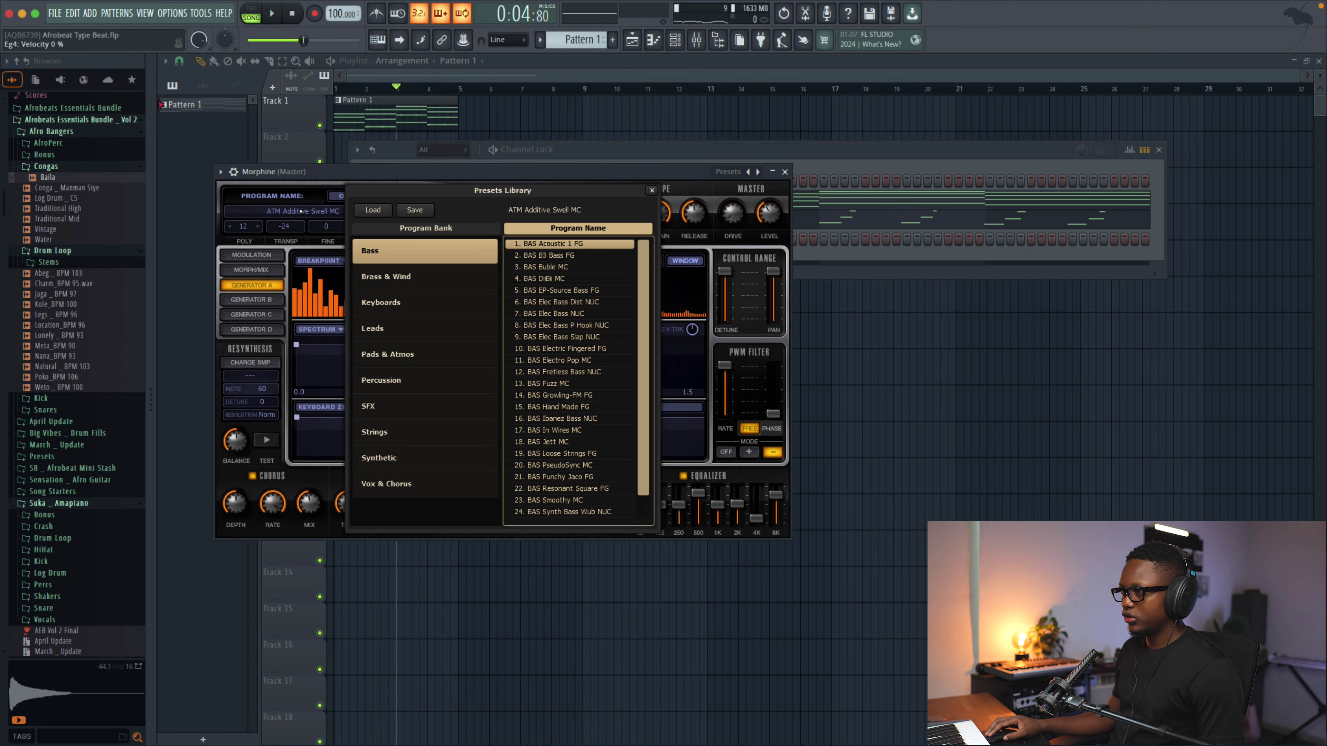
click(379, 431)
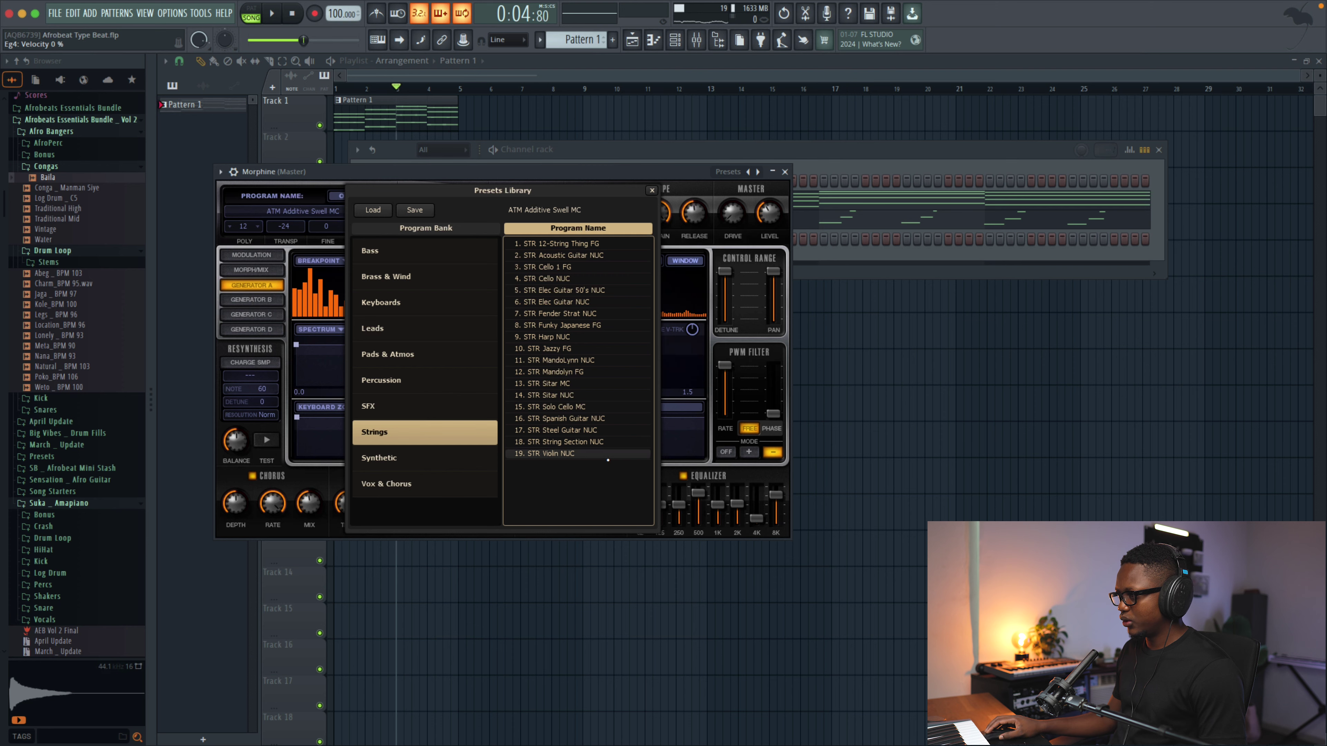
double_click(607, 455)
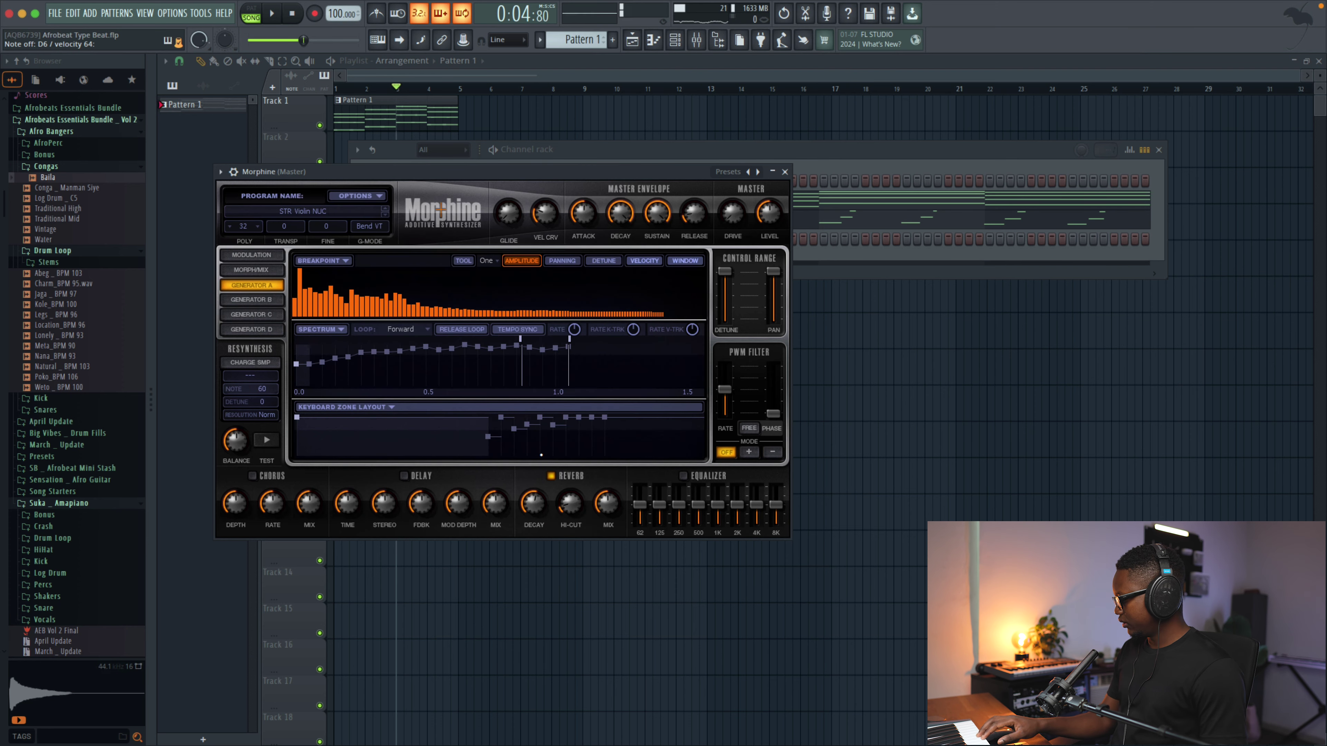
Step: Stop the violin part's playback and add the Bass _ 808 sample from the SB _ Afrobeat Mini Stash folder as a new channel
key(space)
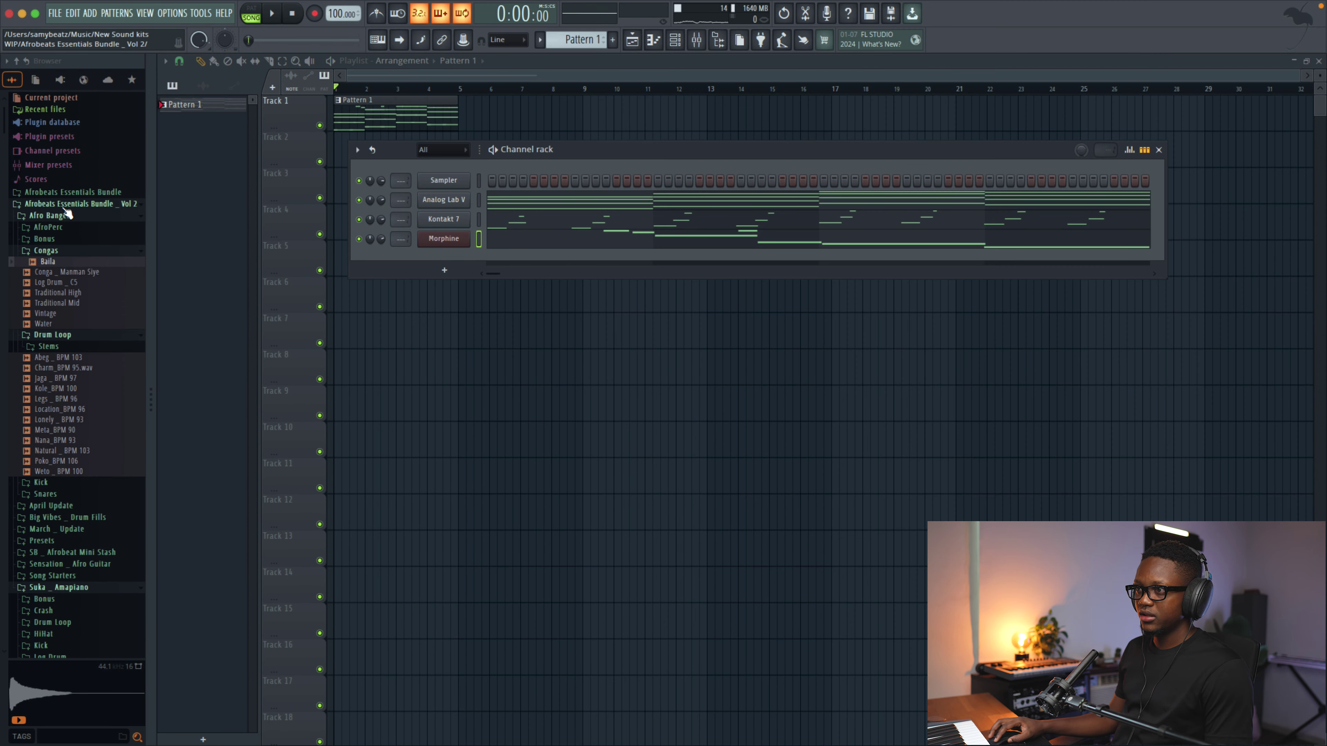
click(52, 215)
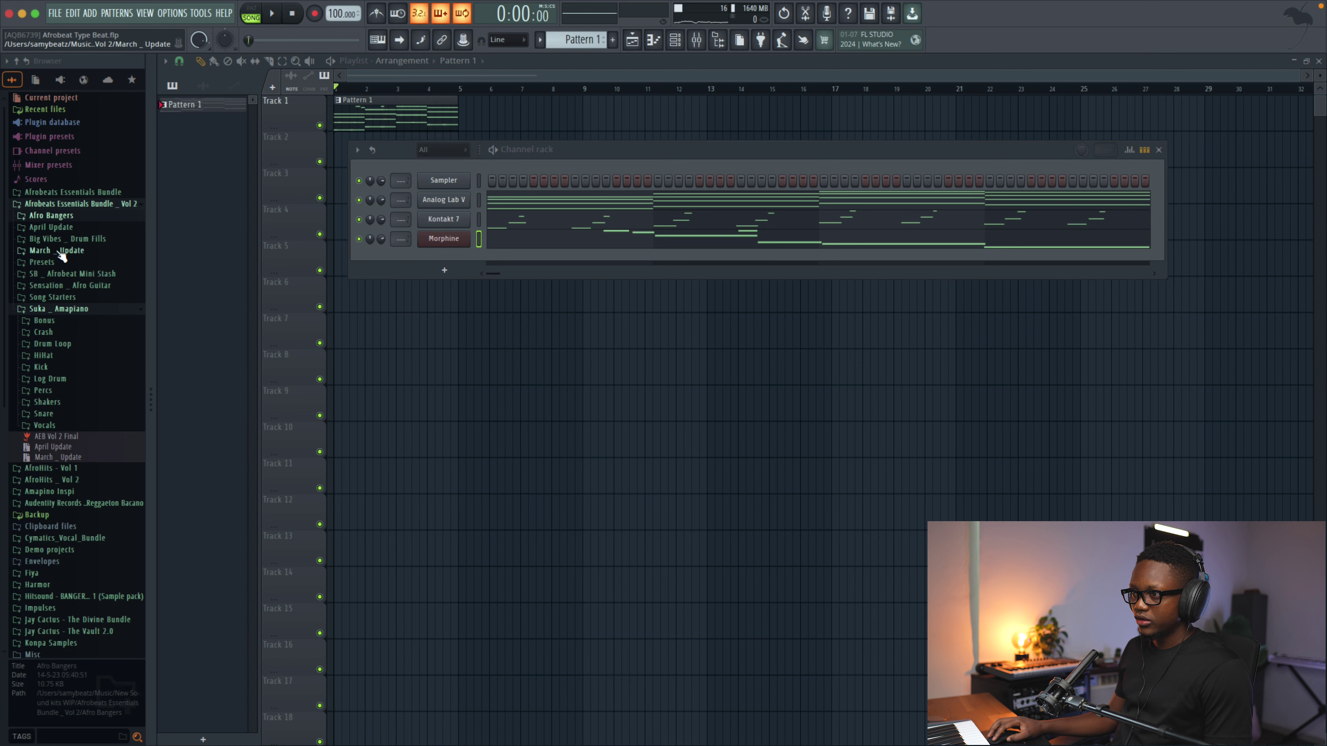
click(97, 309)
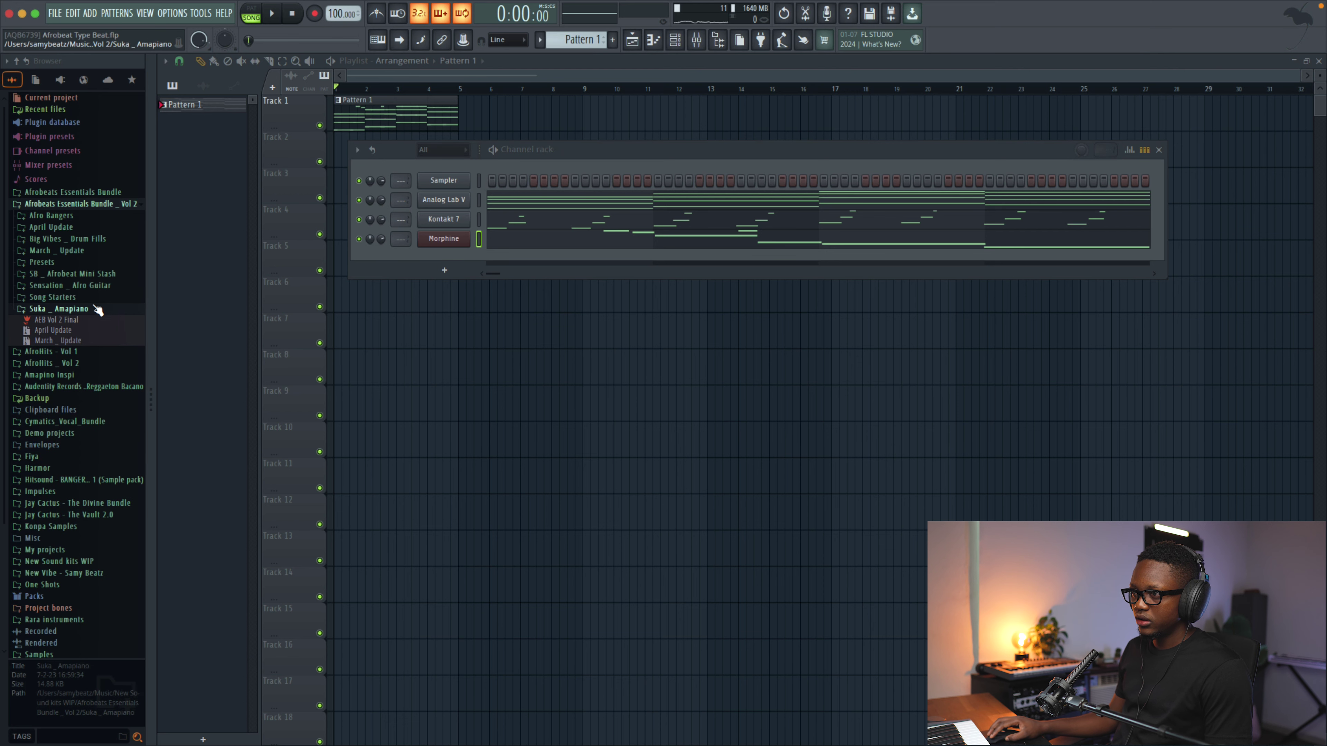
click(47, 274)
drag(52, 285, 509, 302)
Step: Enable the volume envelope on the Bass _ 808 channel and open the channel's piano roll
drag(454, 254, 452, 256)
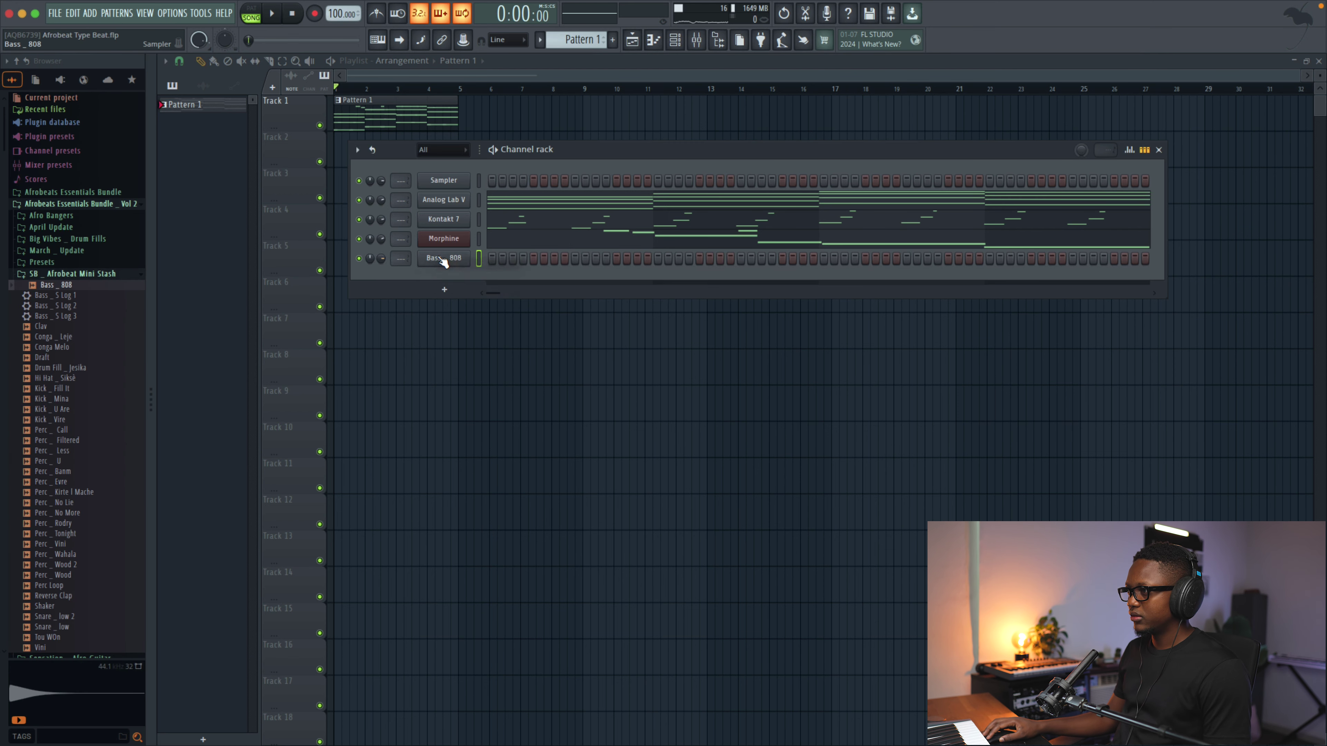
click(273, 214)
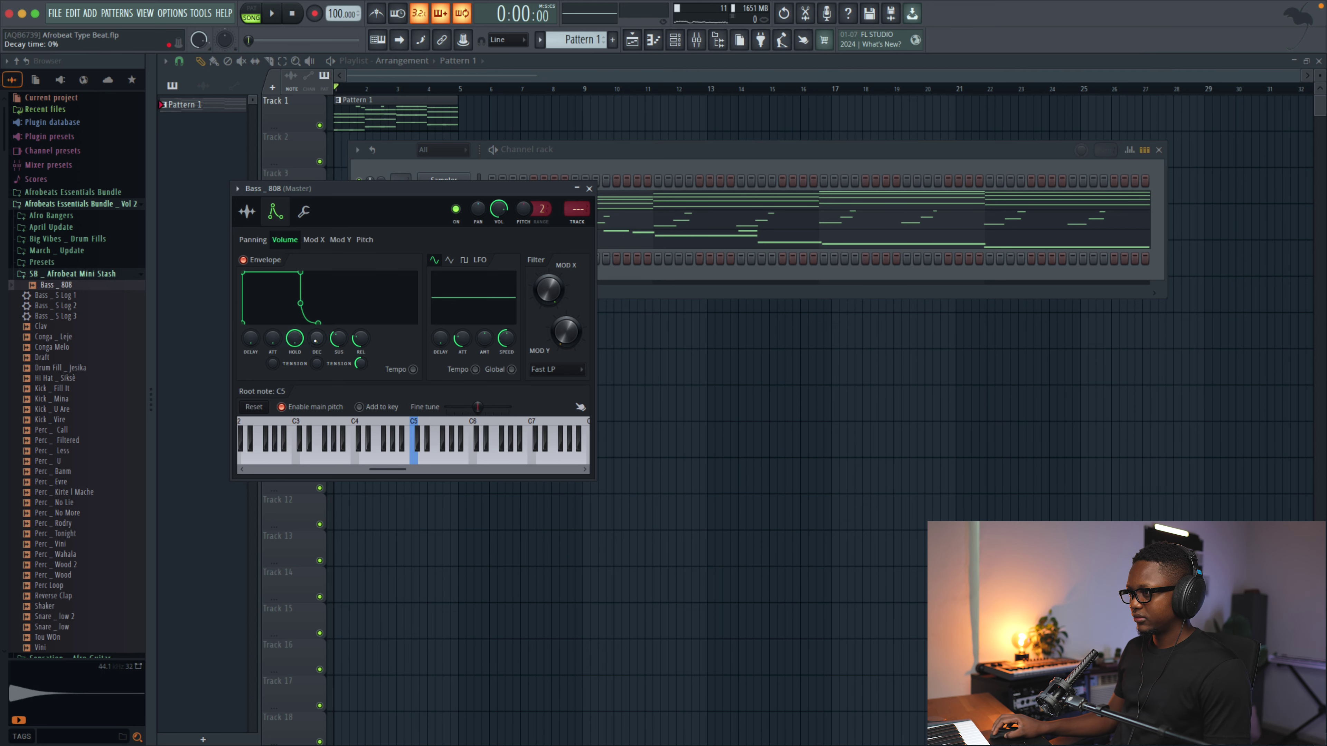
click(589, 188)
right_click(445, 262)
click(496, 258)
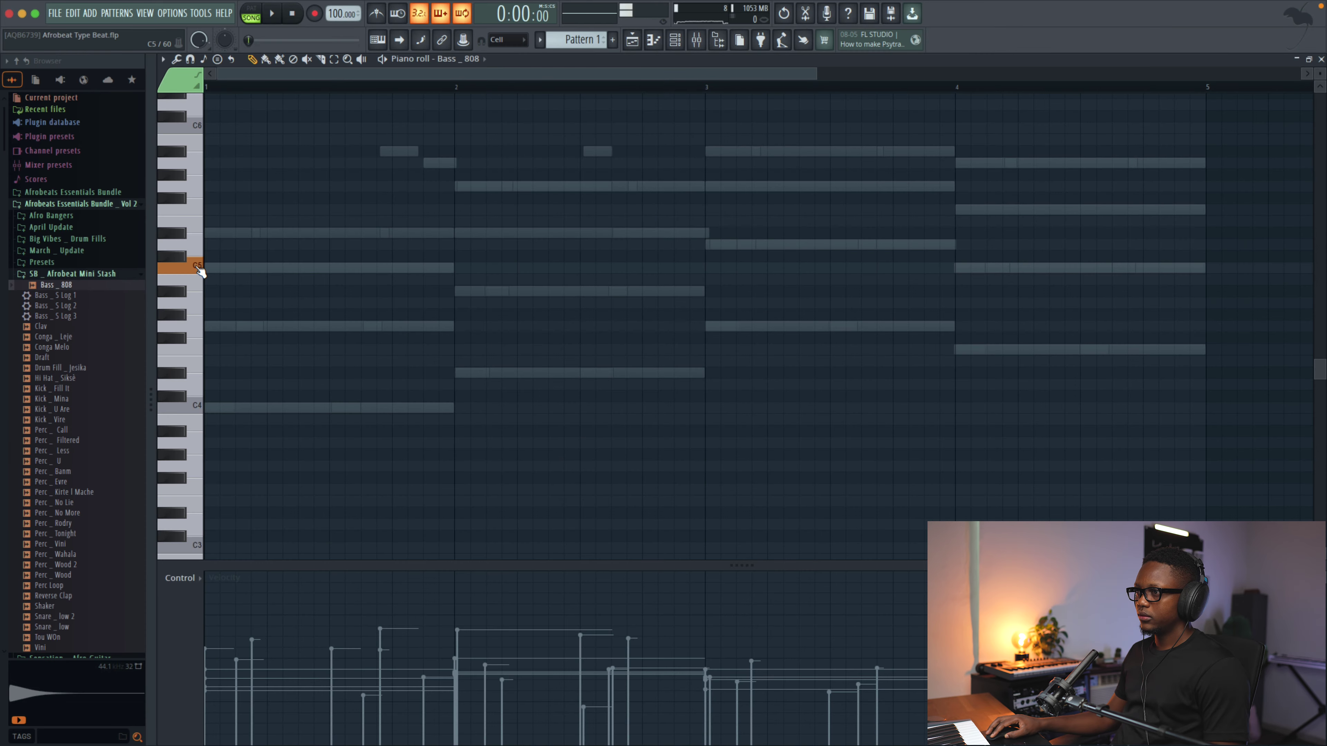
Step: Add a three-step C5 at the start of bar 1, followed directly by a three-step C4, and check by playback
click(208, 268)
drag(229, 269, 241, 267)
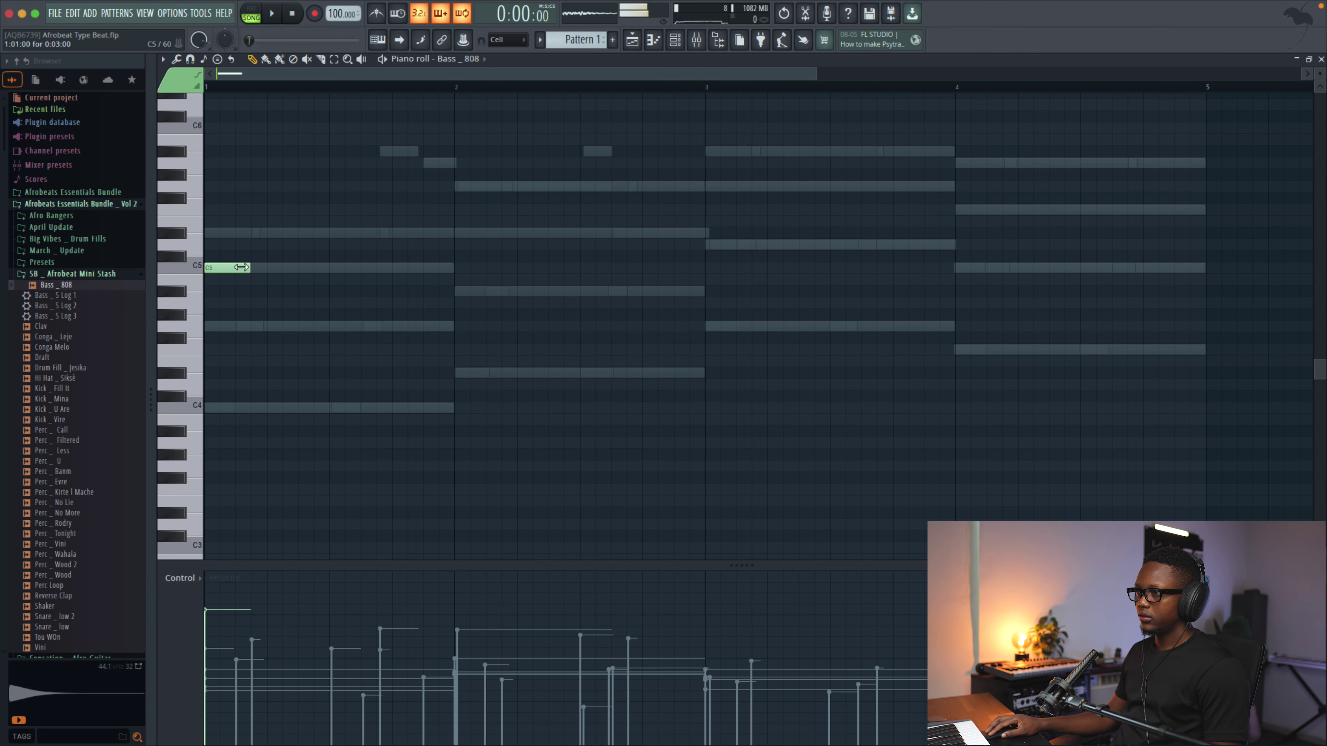
click(258, 408)
key(space)
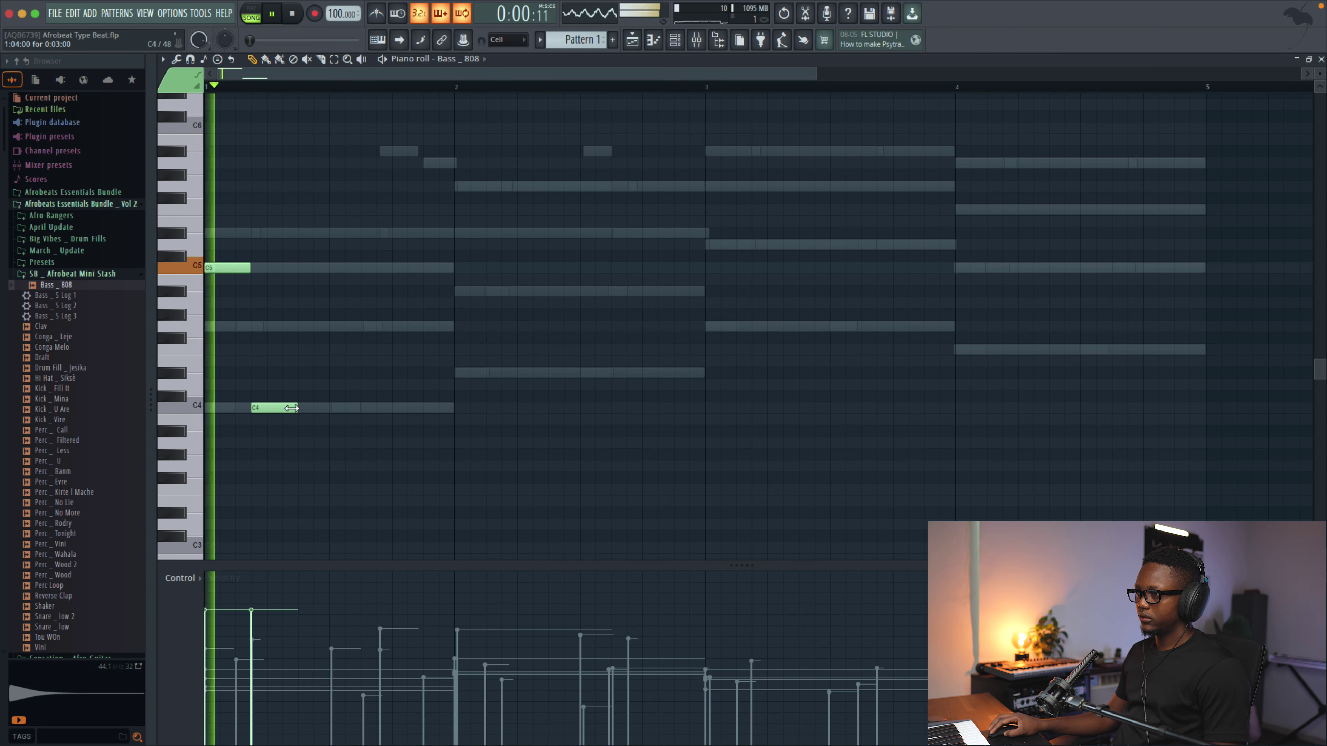
key(space)
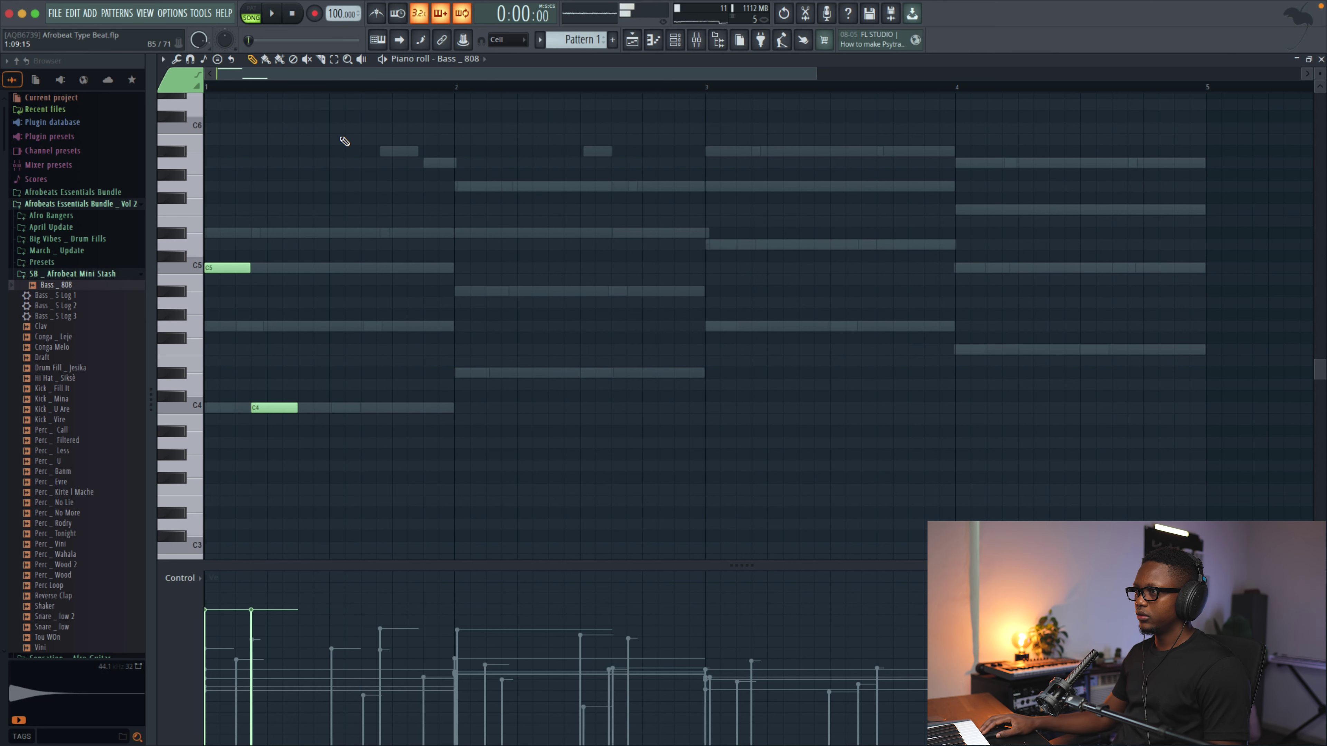
key(space)
Step: Add two consecutive C6 notes in the second half of bar 1 and a short C5 filling the bar's end
key(space)
key(space)
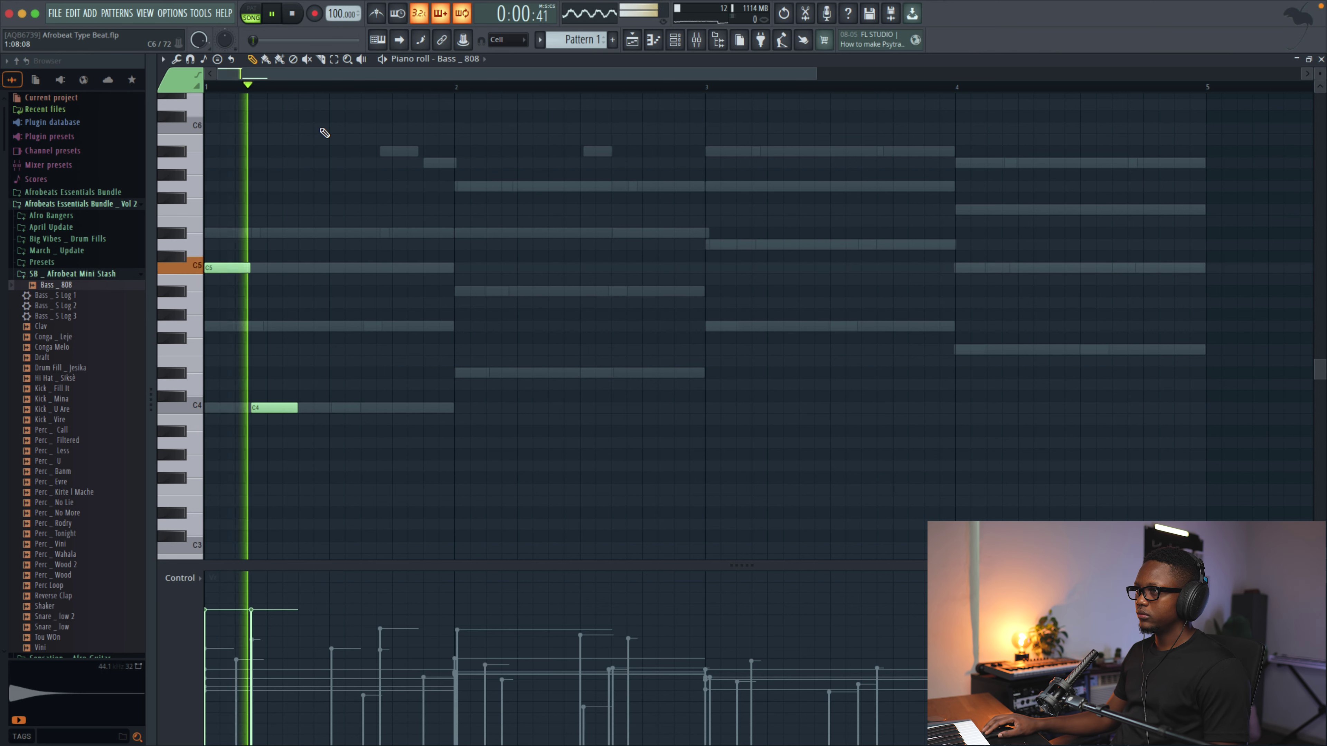
click(335, 128)
key(space)
click(388, 127)
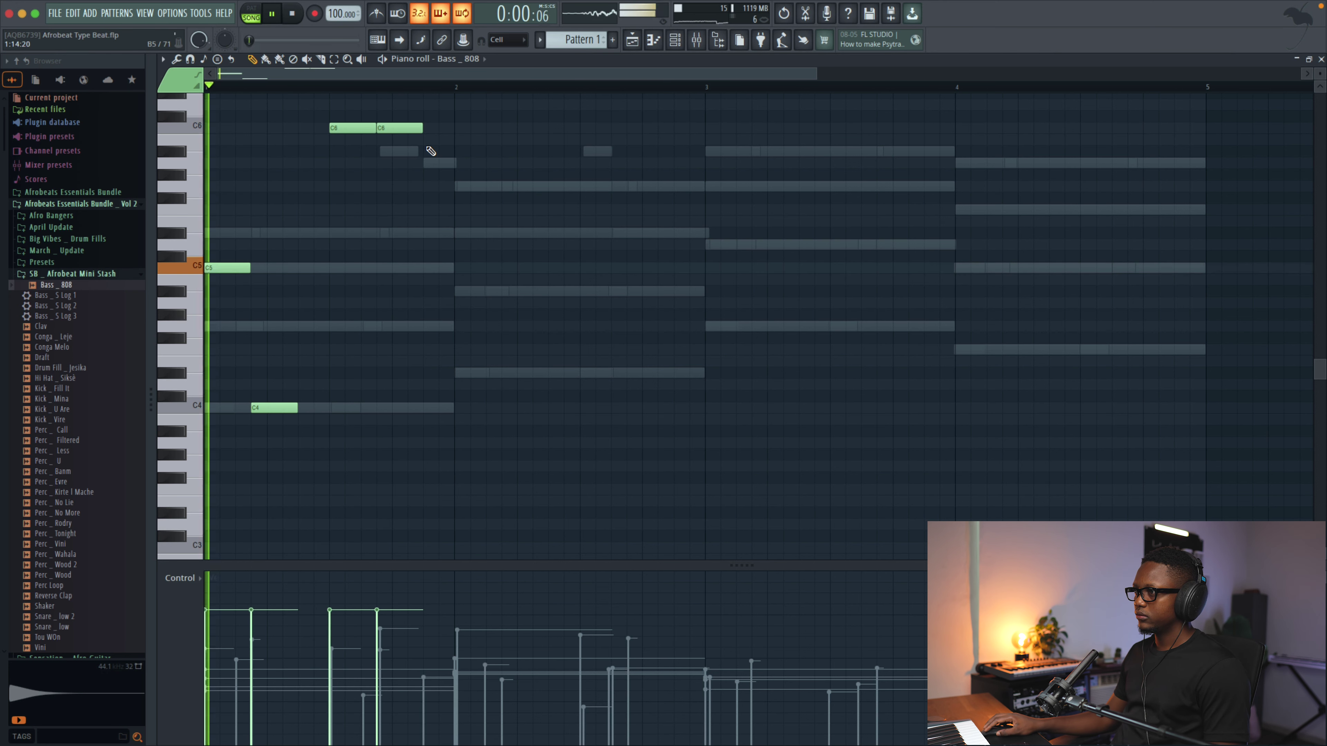
key(space)
click(428, 267)
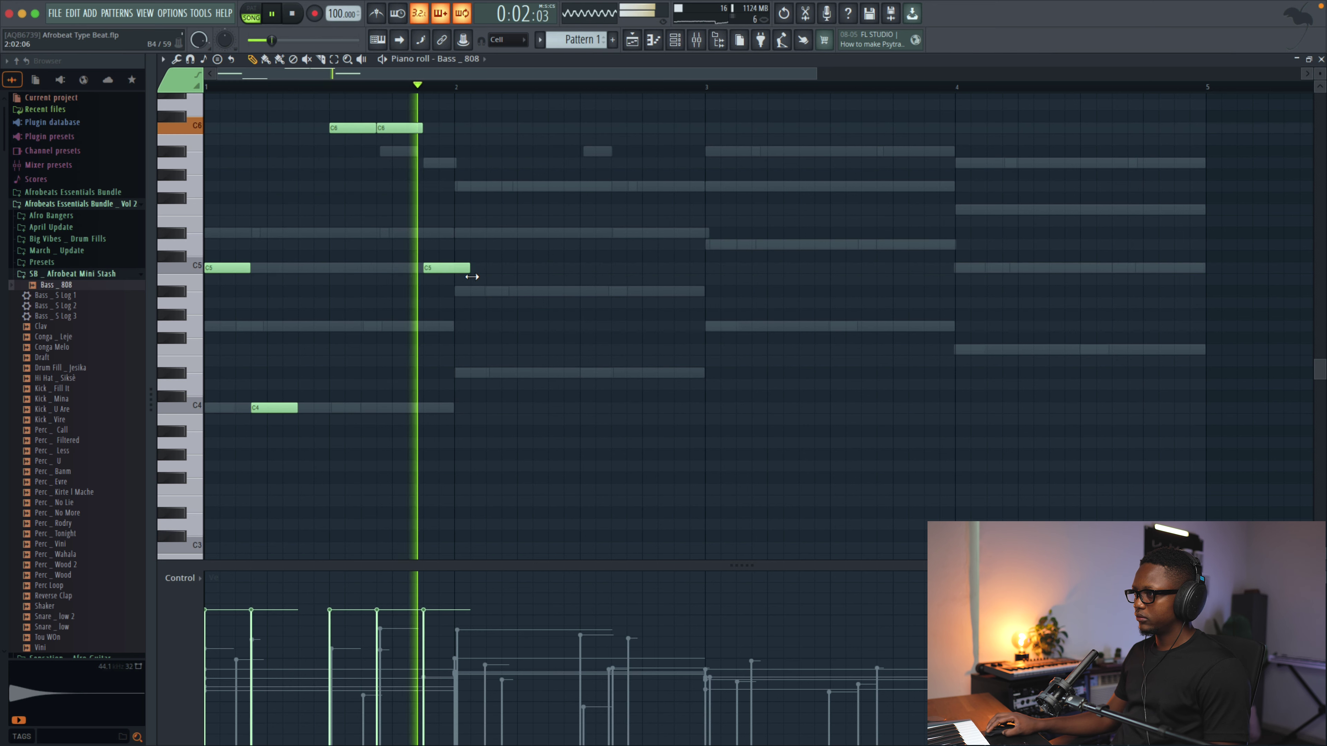
Step: Add a one-beat E♭4 at the start of bar 2, delete the stray E4 above it, and check by playback
key(space)
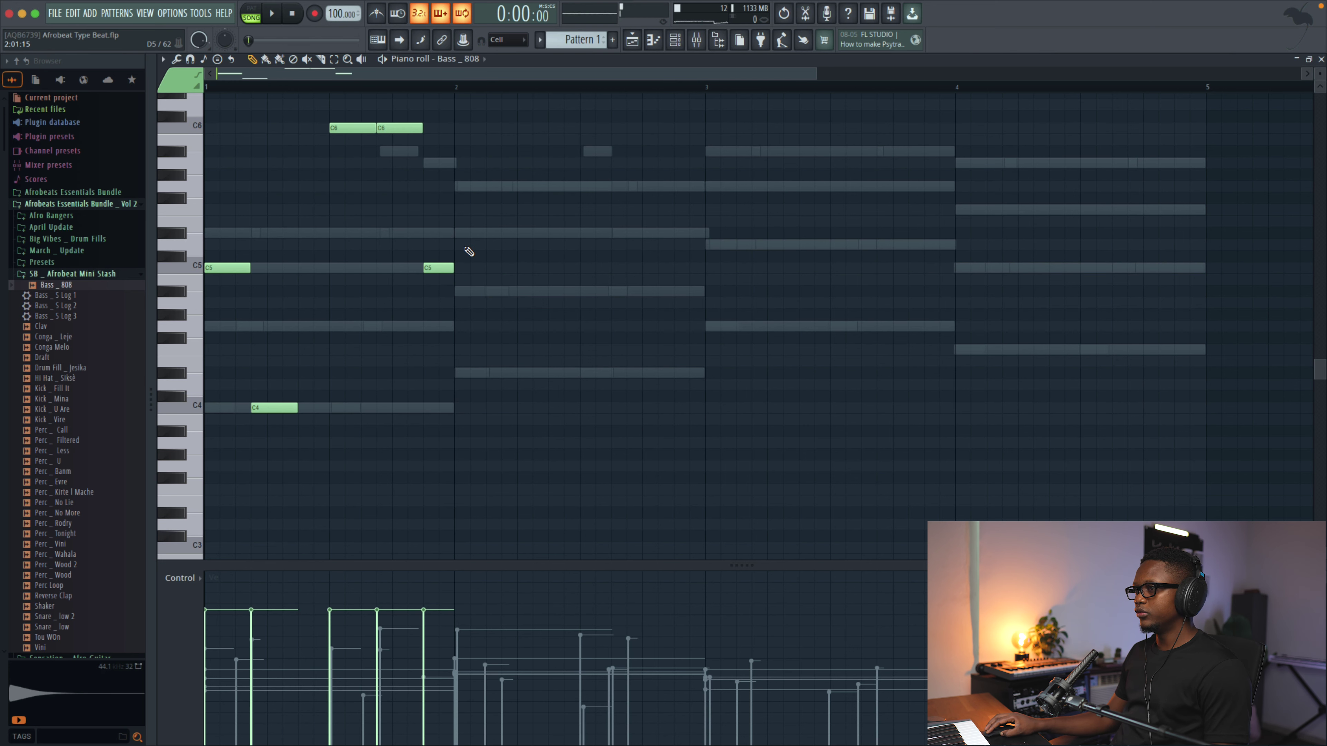
drag(461, 291, 460, 379)
key(space)
click(475, 361)
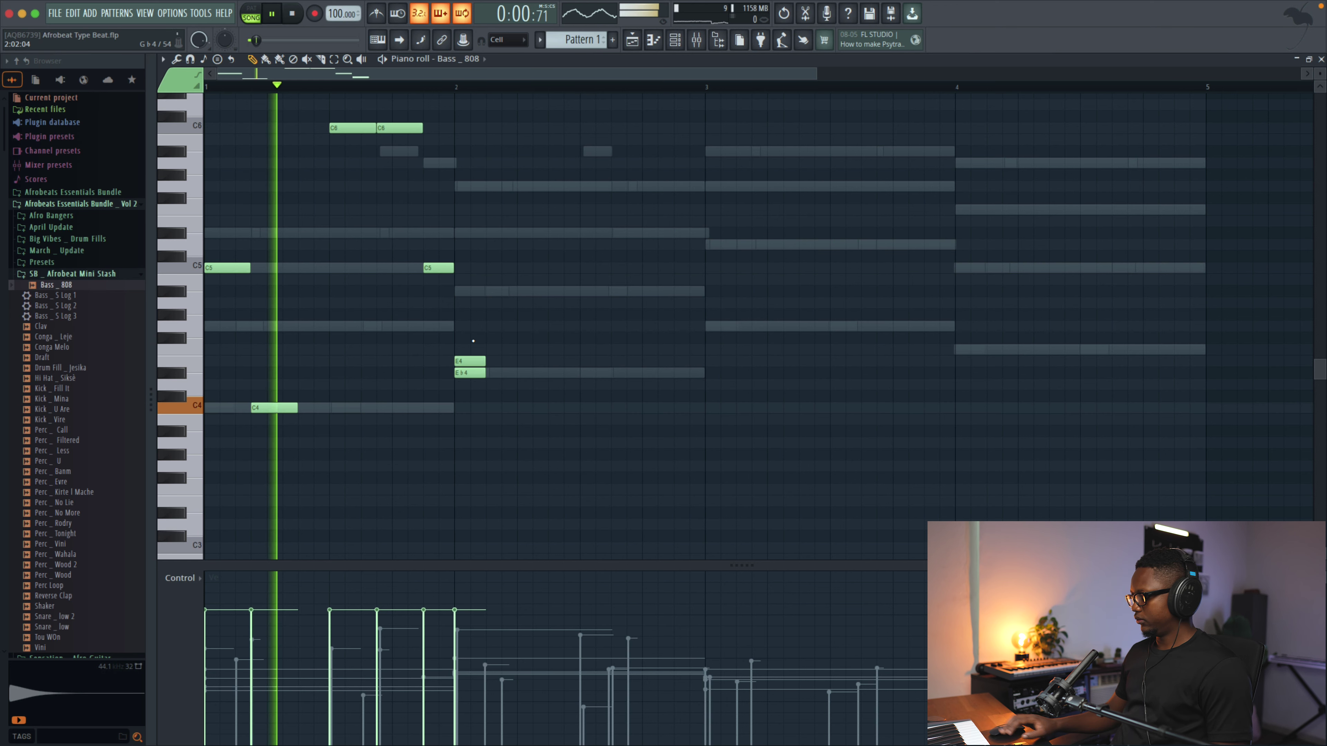
right_click(474, 362)
super+click(474, 373)
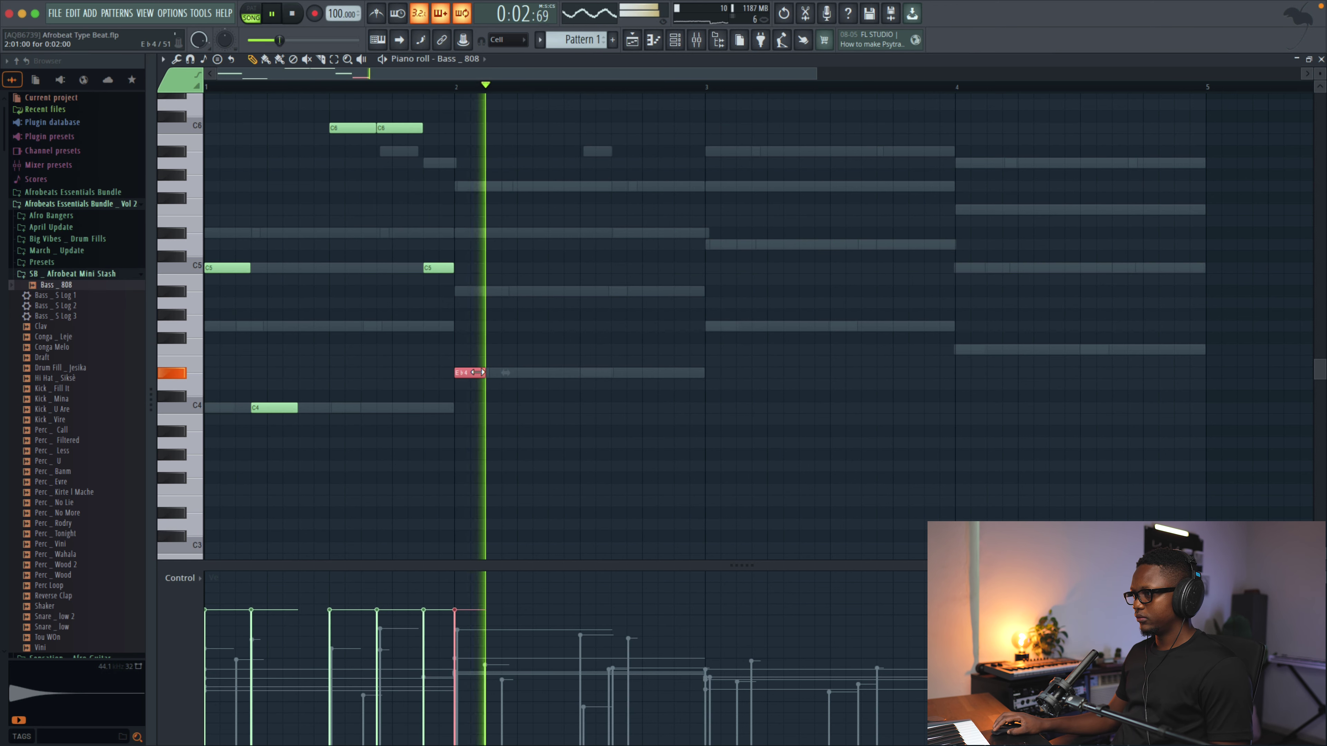
key(space)
key(space)
drag(487, 372, 515, 368)
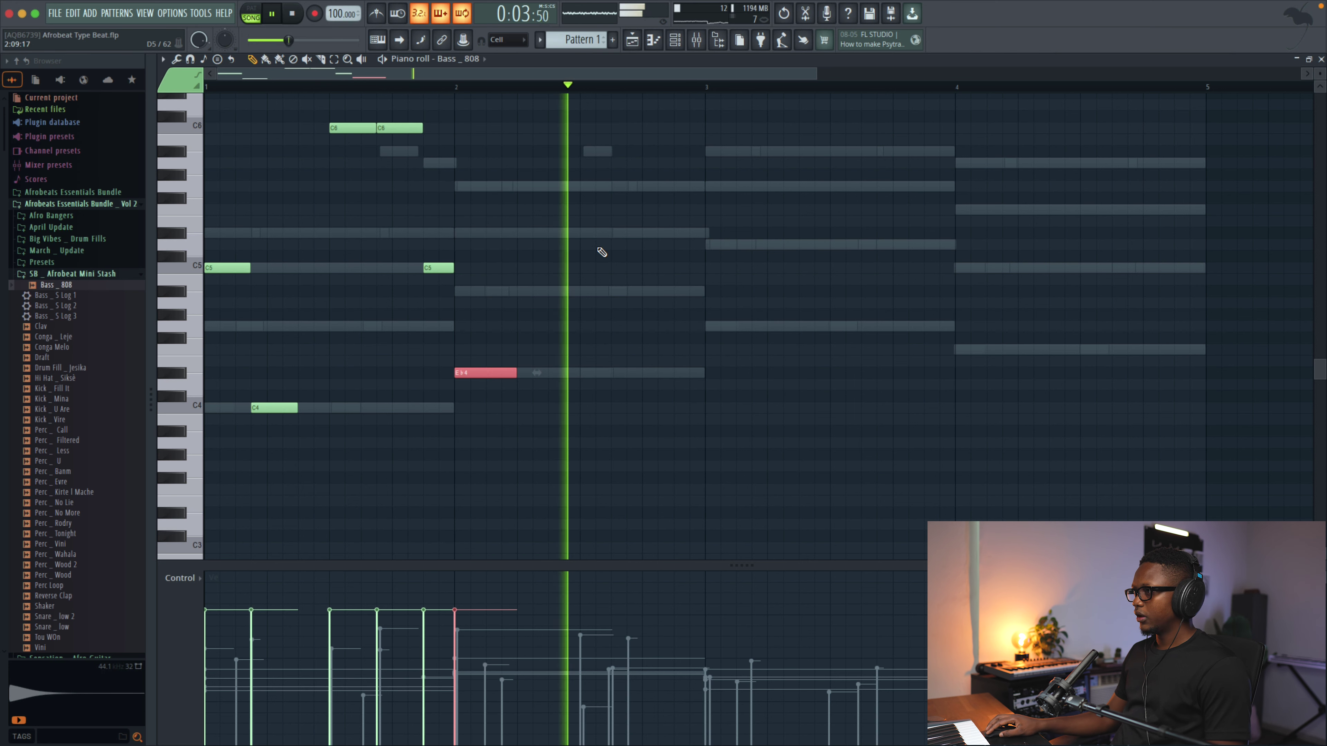
key(space)
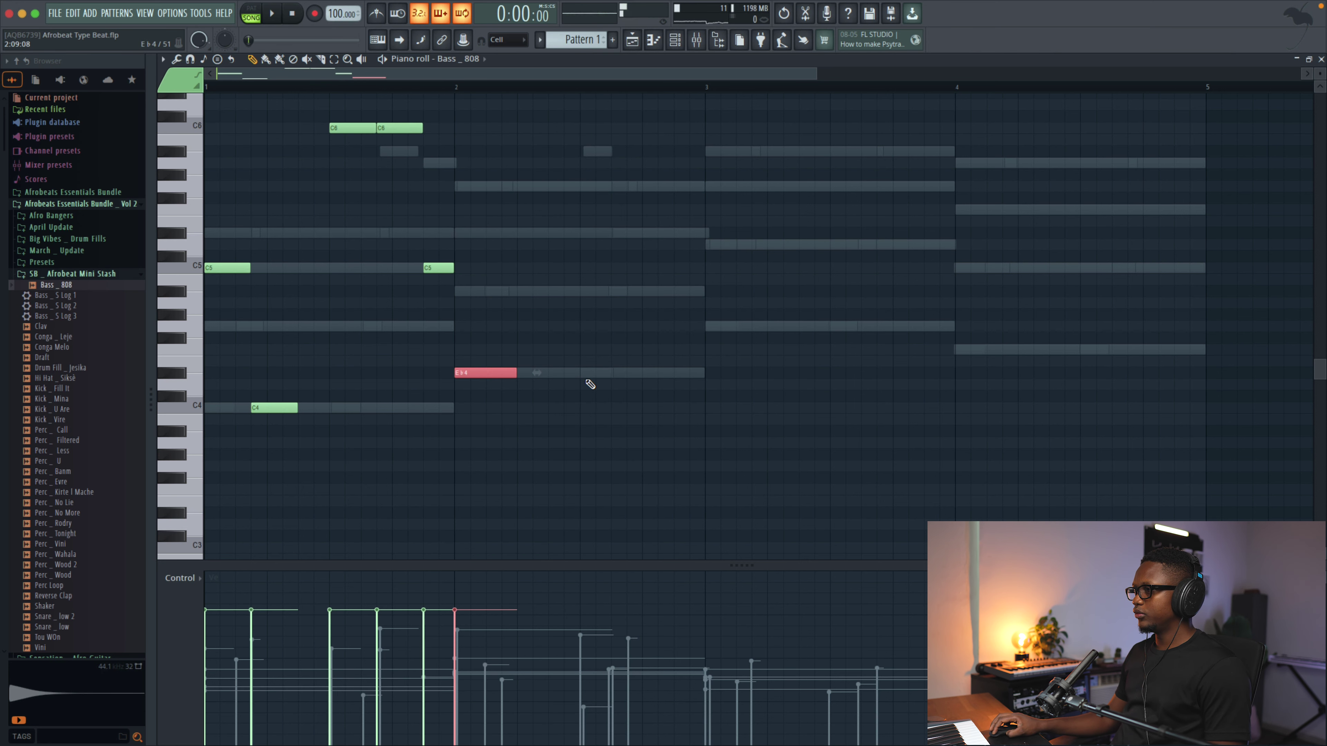
Step: Add two consecutive three-step E♭5 notes in the second half of bar 2
click(596, 374)
drag(596, 377, 606, 239)
key(space)
drag(615, 189, 547, 229)
drag(631, 240, 646, 239)
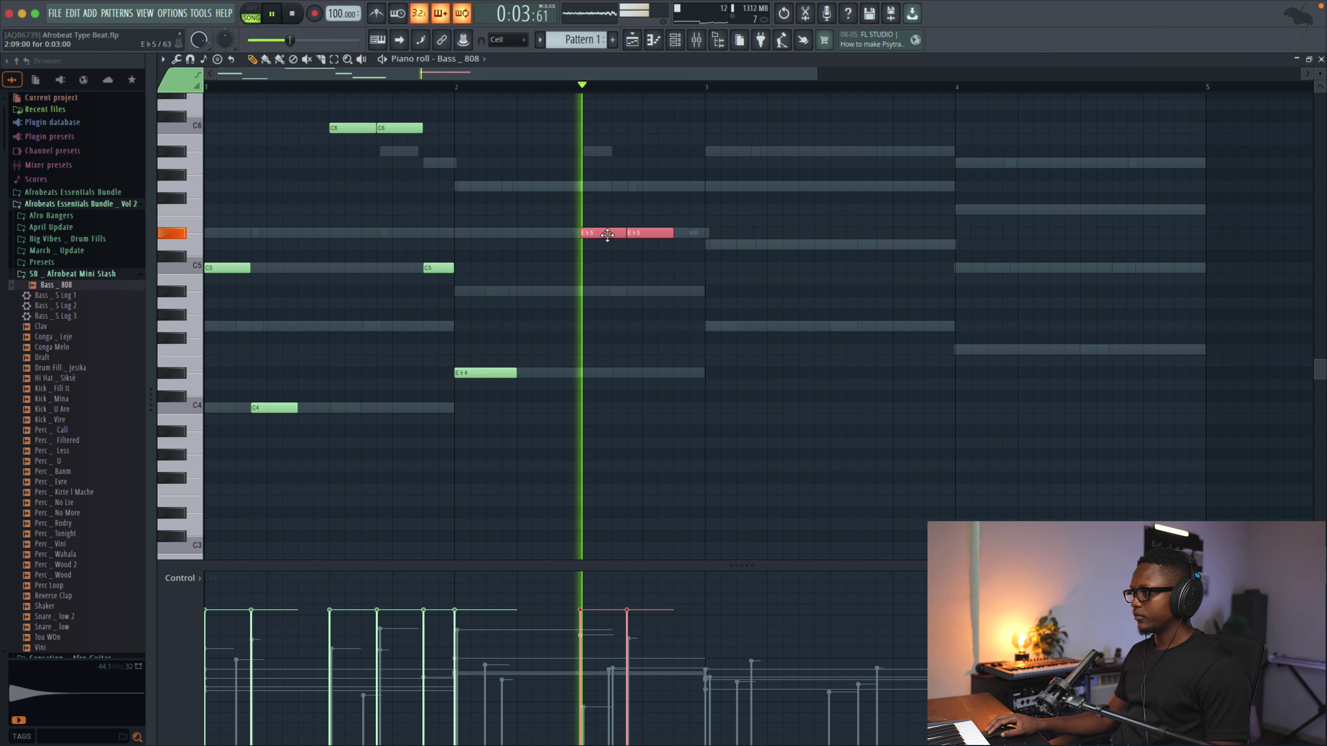
Step: Retime the E♭5 pair of bar 2 to start slightly later and add a short E♭4 at the end of the bar
key(space)
drag(600, 231, 674, 238)
key(space)
ctrl+click(667, 209)
click(680, 373)
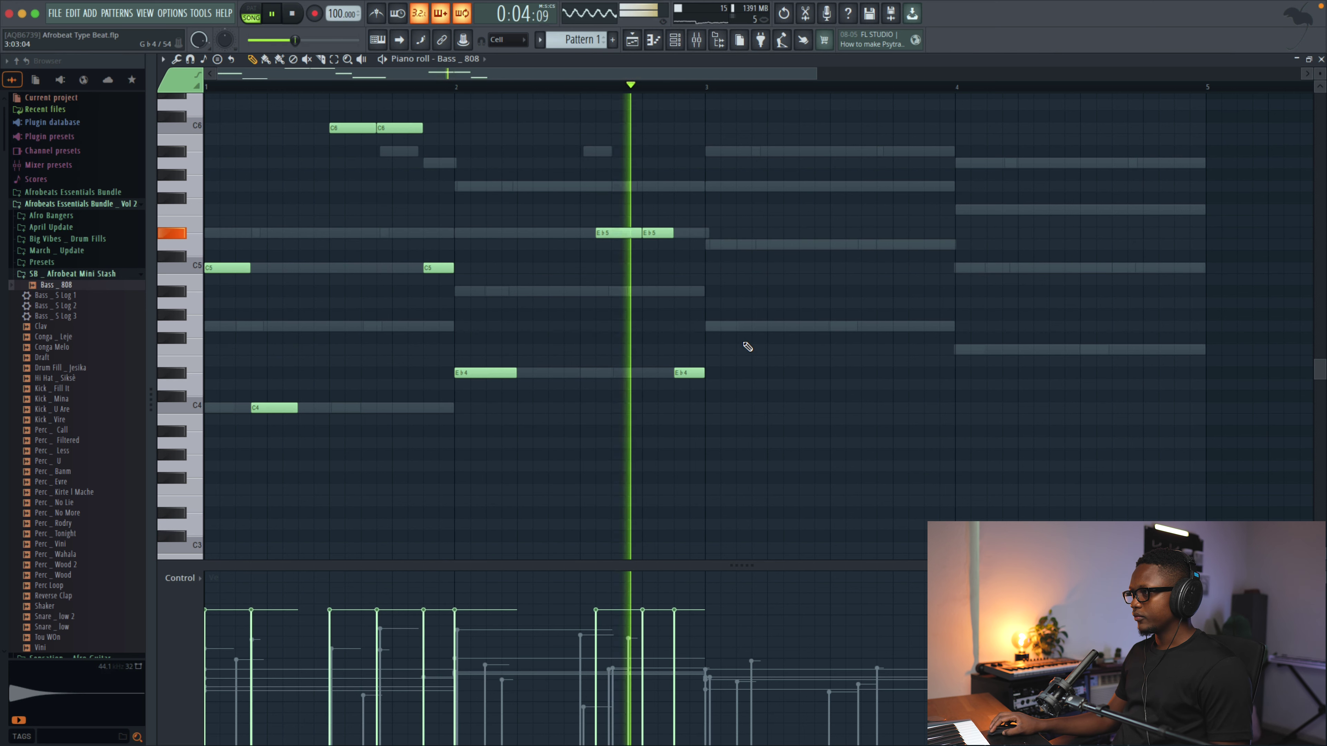
mouse_move(636, 231)
mouse_down()
mouse_move(623, 234)
mouse_move(646, 233)
mouse_up()
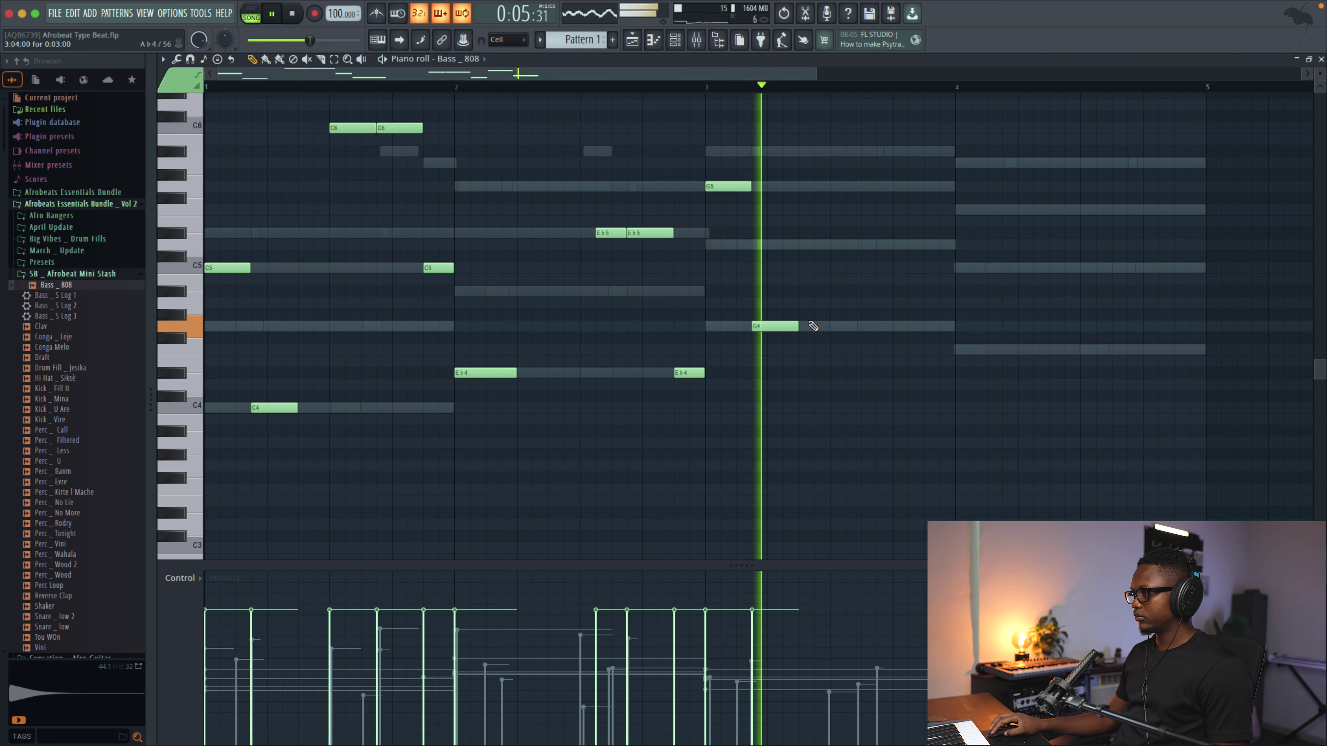
Step: Add a one-beat G4 at the end of bar 3 and play the bass line from the start
click(912, 326)
key(space)
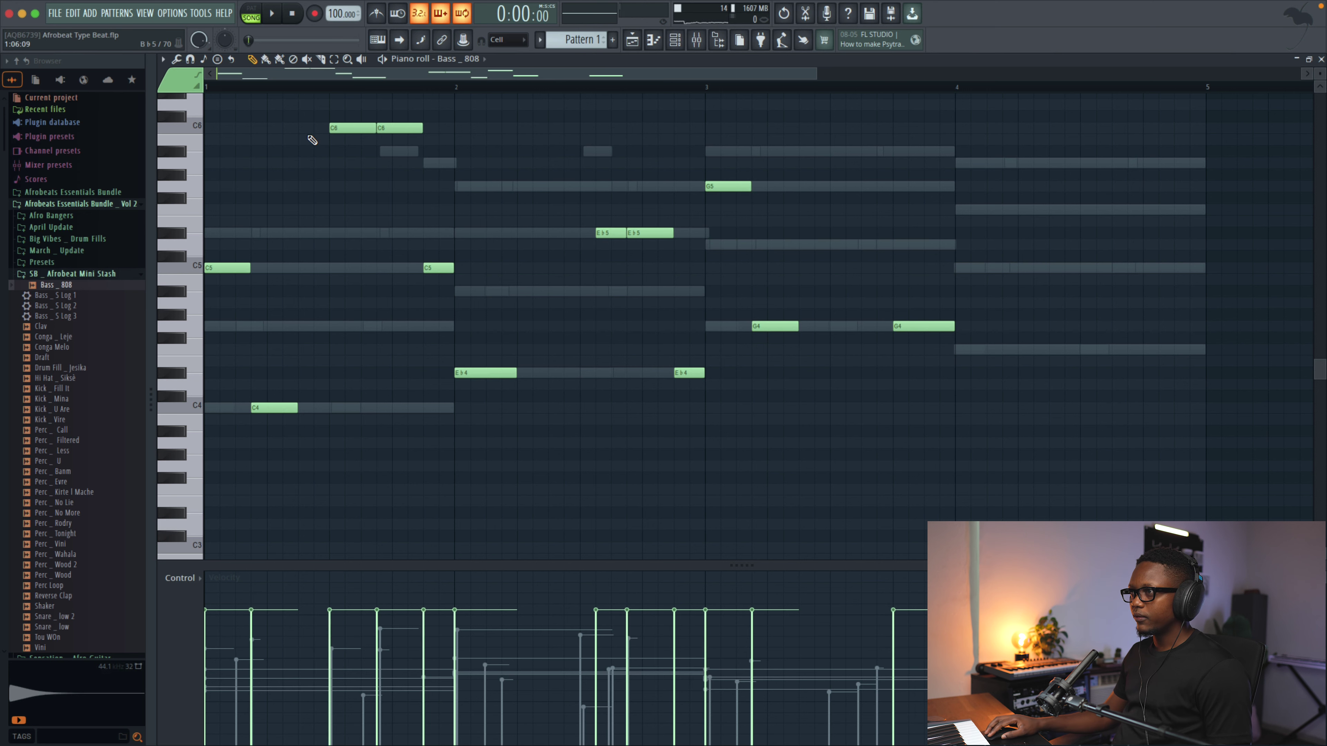
key(space)
Step: Add a three-step F5 at the start of bar 4, followed directly by a one-beat F4
click(959, 349)
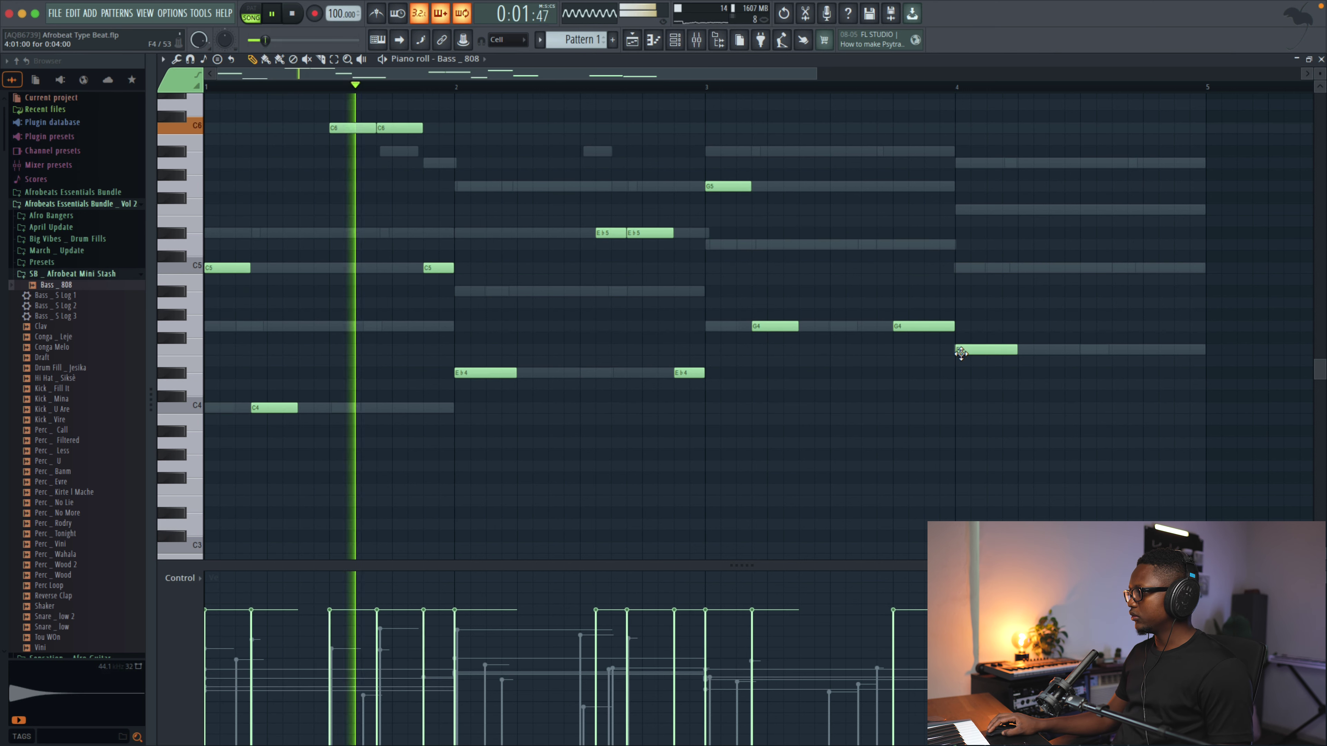
drag(1003, 373, 981, 343)
key(super+Up)
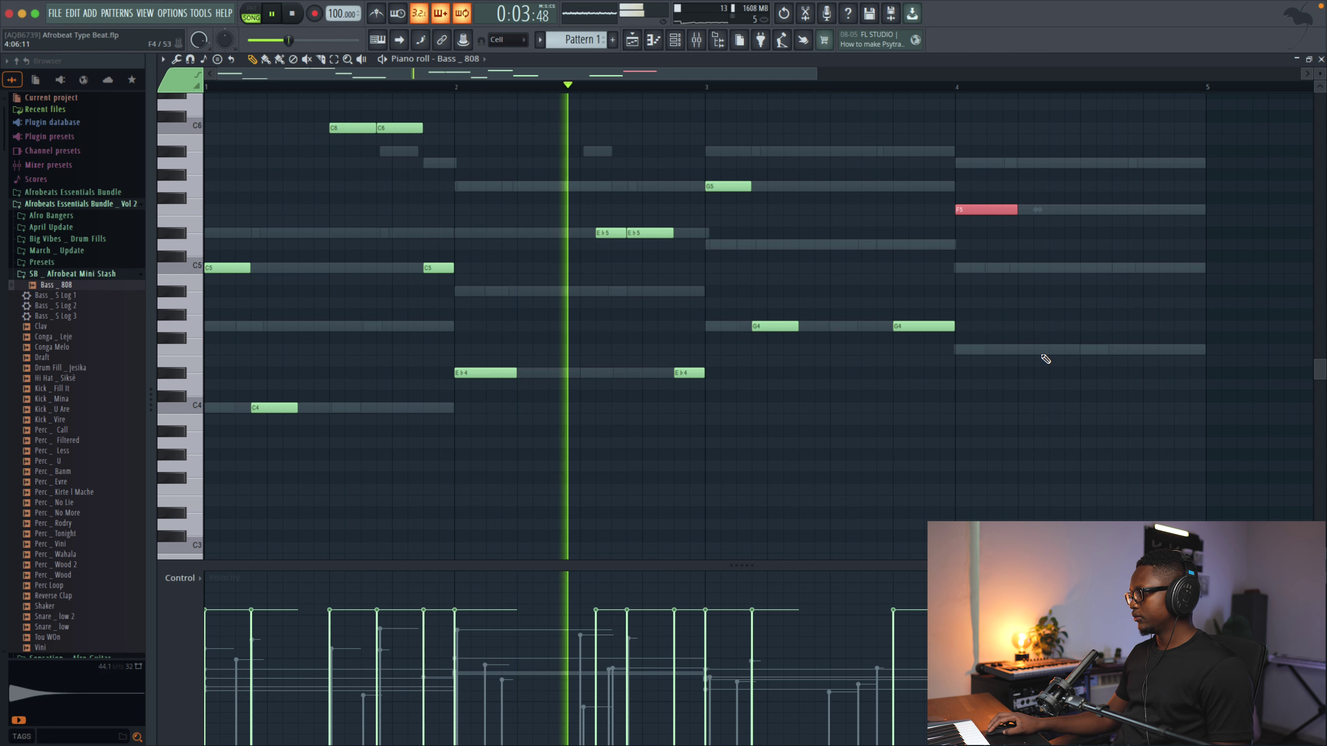
click(1009, 349)
drag(1016, 209, 1002, 210)
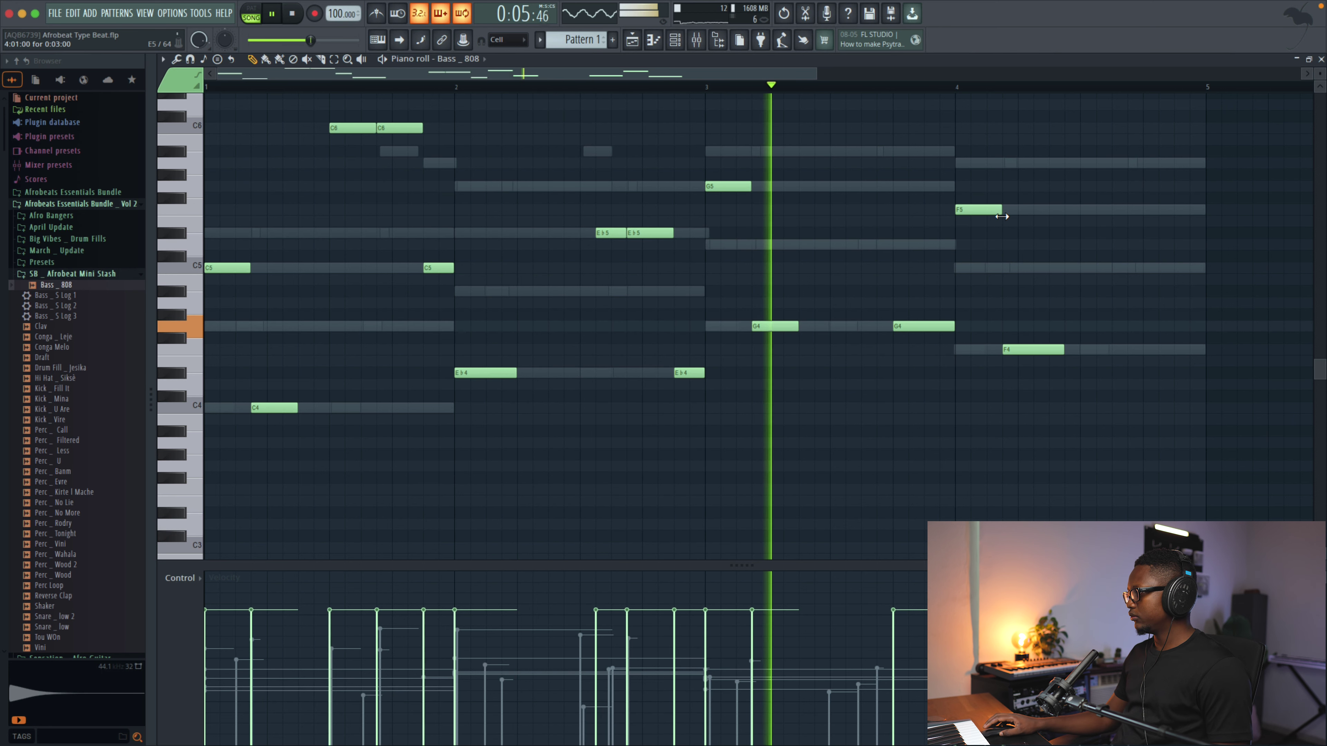
Step: Add a short F4 at the end of bar 4 with a three-step F5 just before it, and check by playback
click(1180, 349)
drag(1226, 353, 1206, 352)
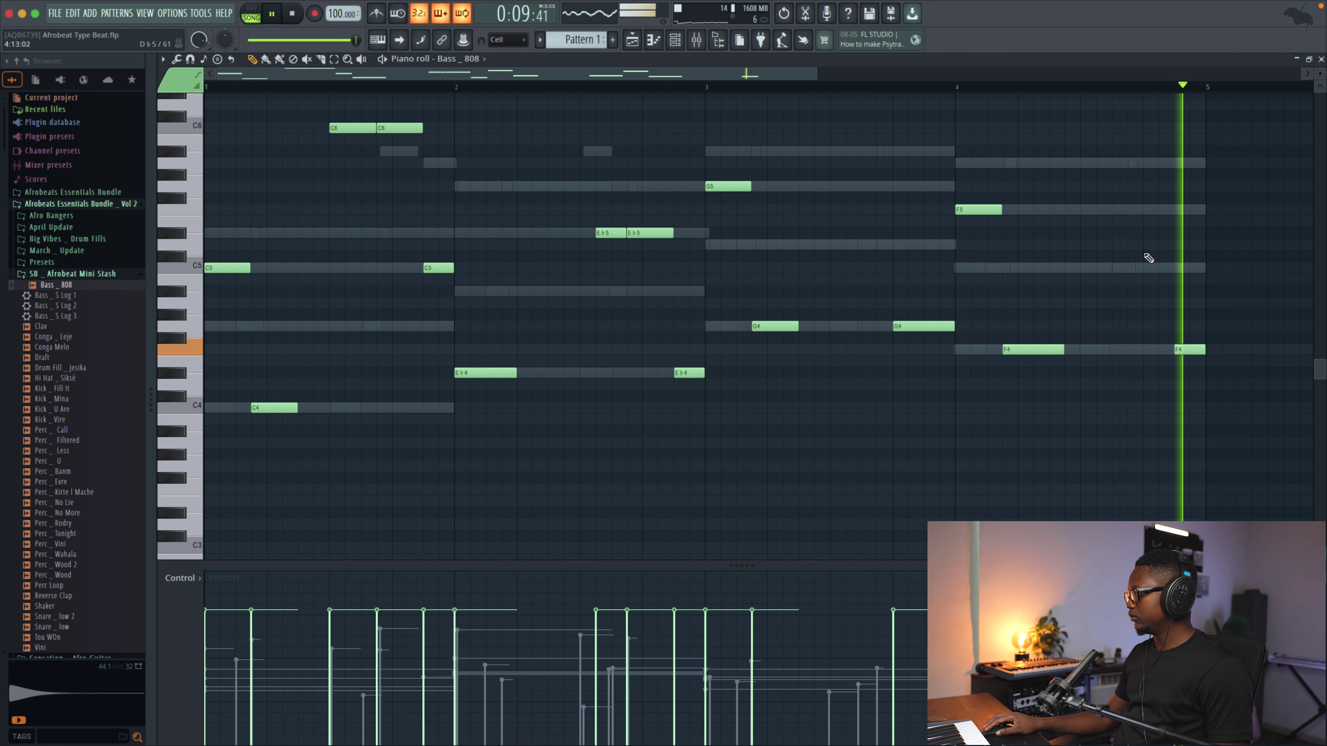
key(space)
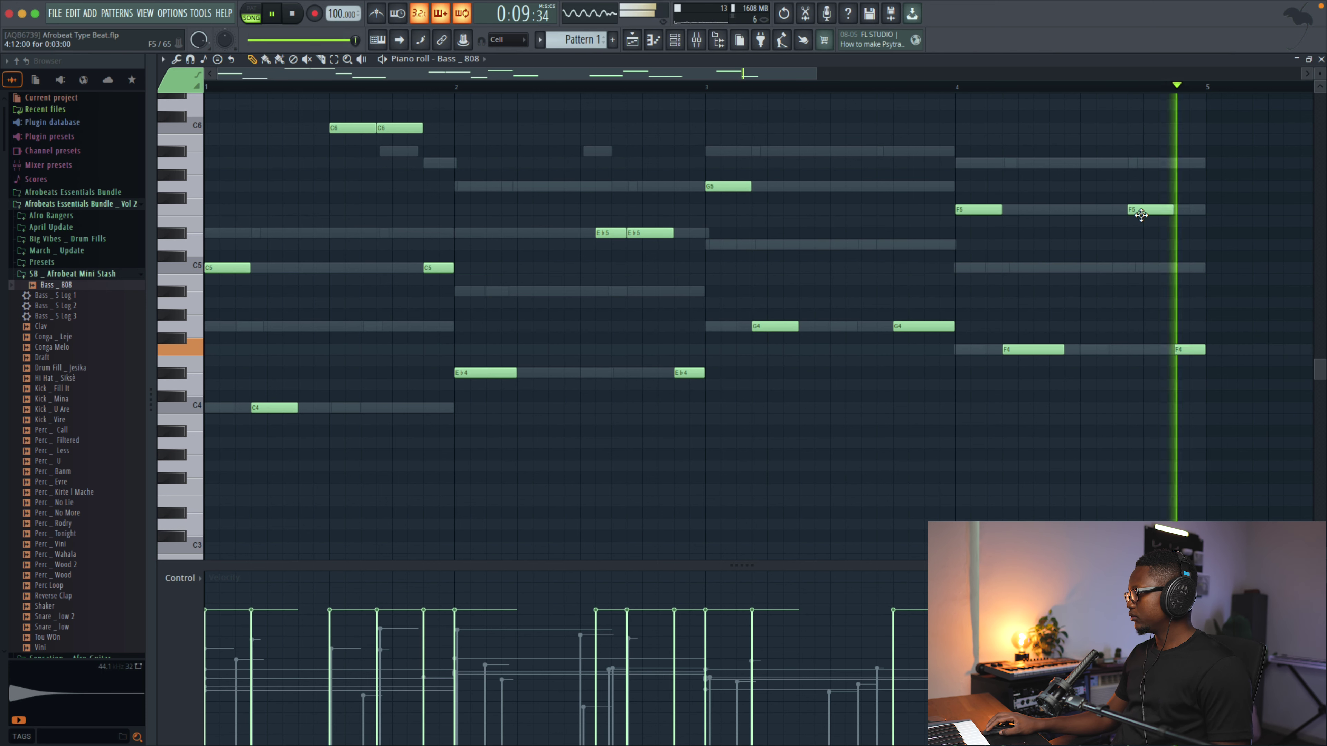
key(space)
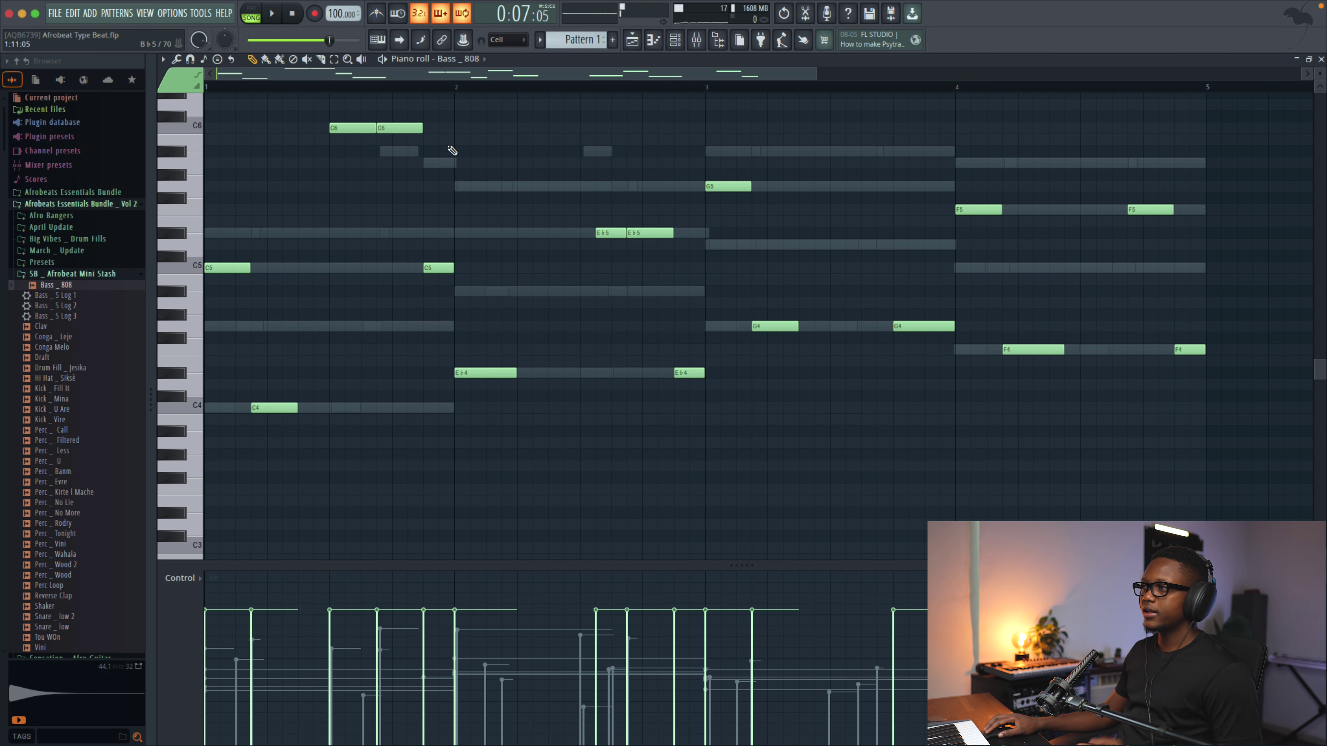
Step: Set the snap to 1/2 step, add two very short C6 notes just before the C6 pair of bar 1, and check by playback
click(510, 40)
click(510, 133)
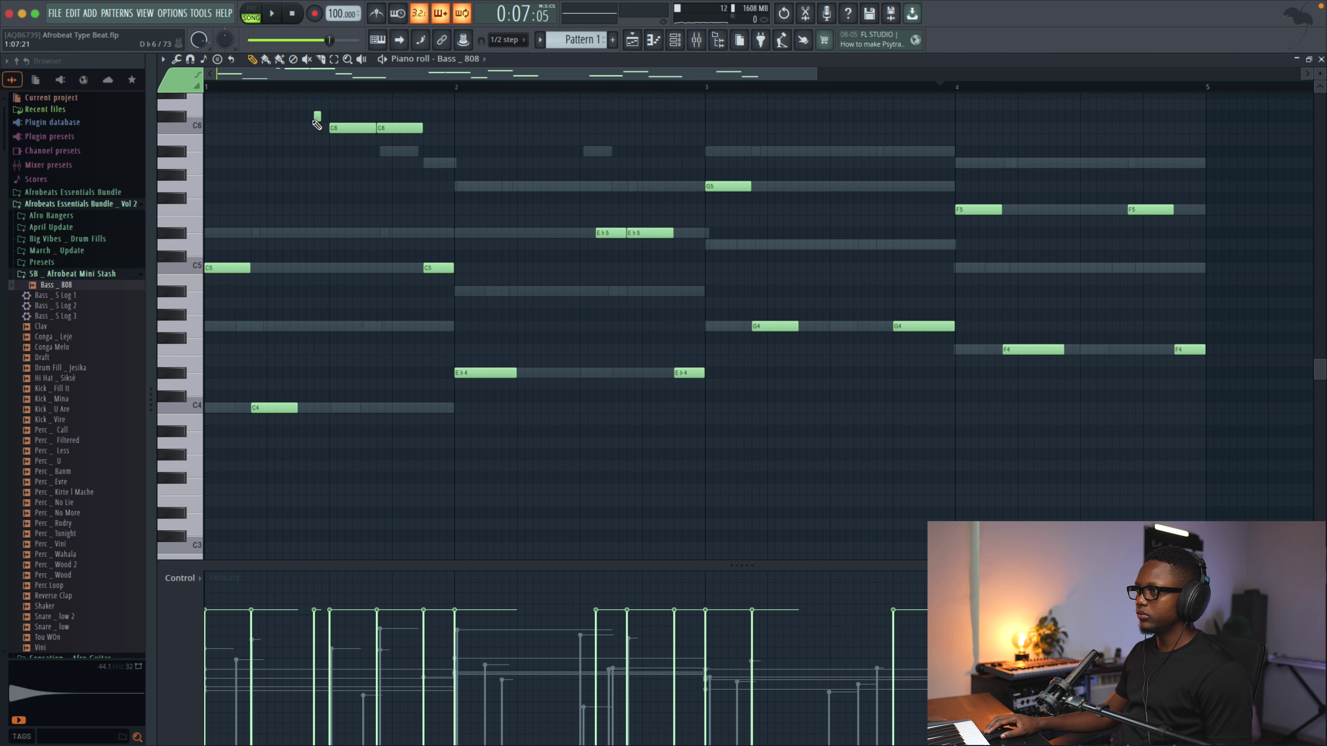
drag(320, 108, 321, 130)
key(space)
key(space)
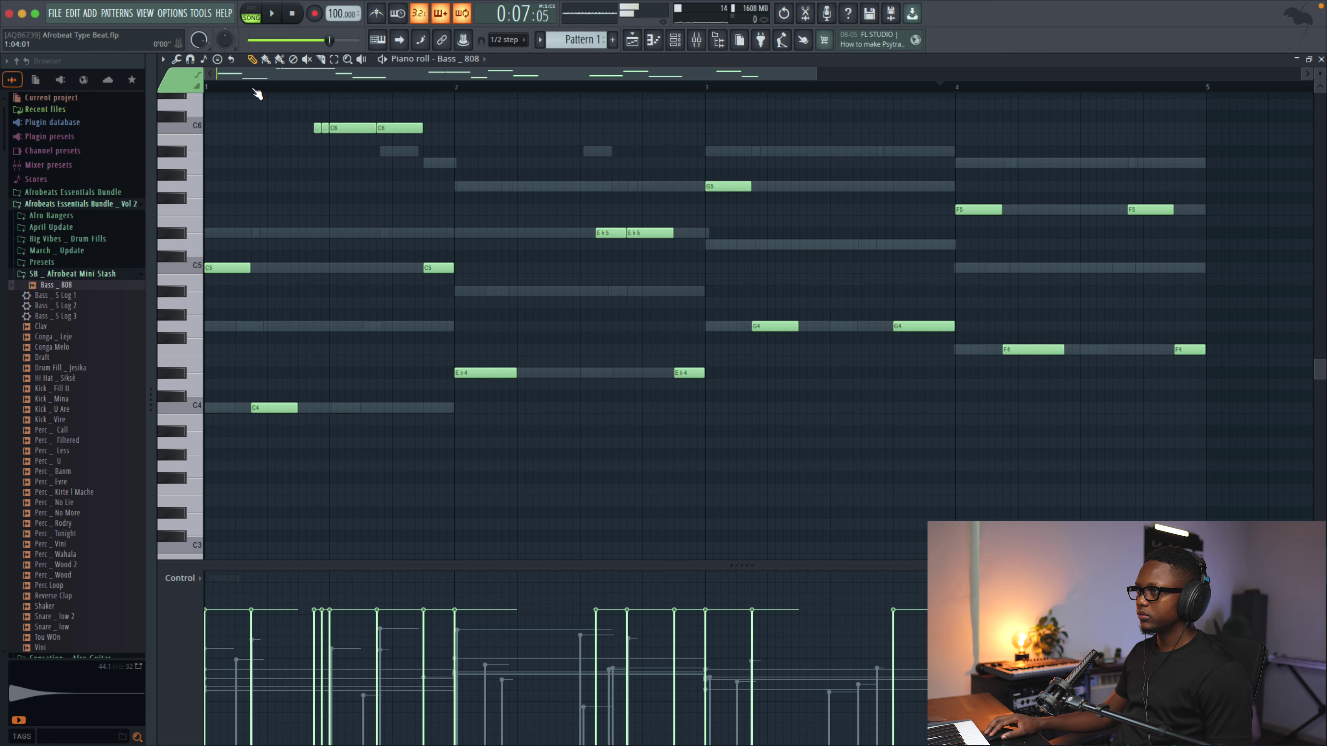
click(207, 87)
key(space)
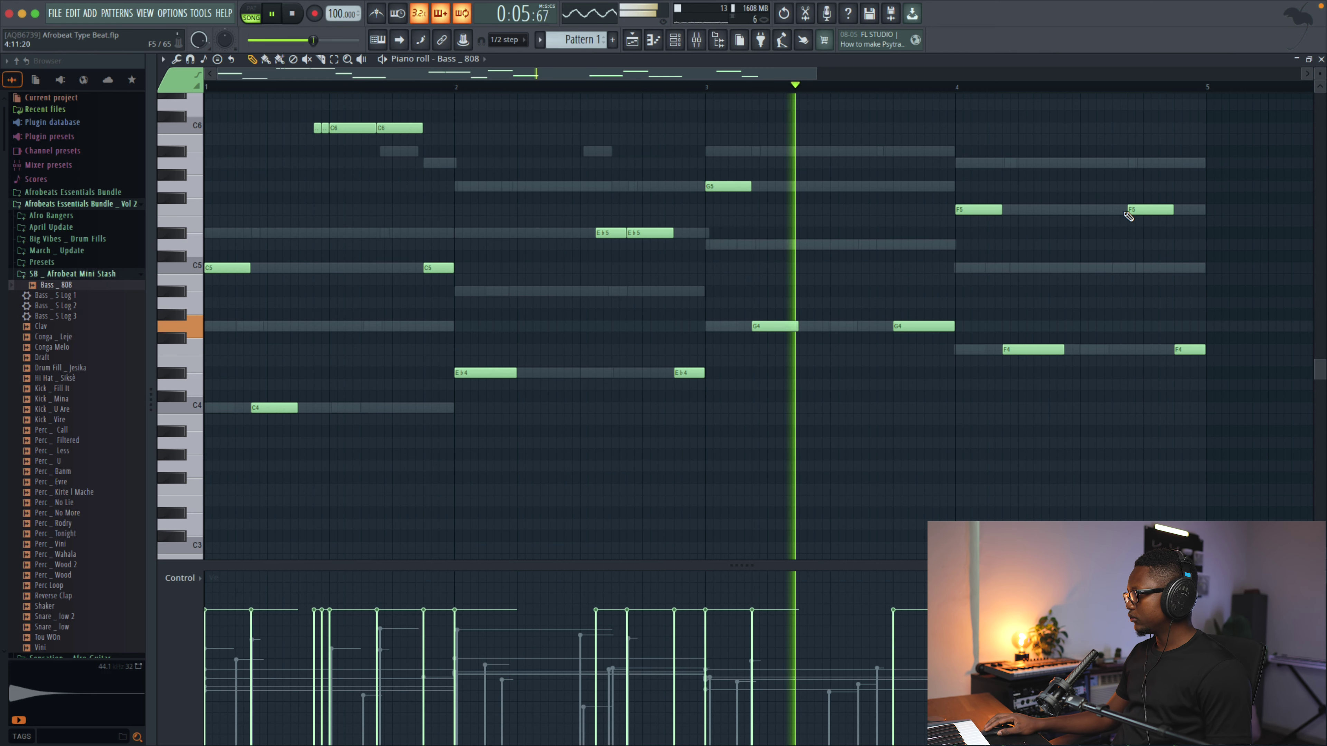
Step: Add two very short half-step F5 notes just before the last F5 of bar 4
click(1115, 209)
click(1120, 186)
drag(1119, 185, 1120, 212)
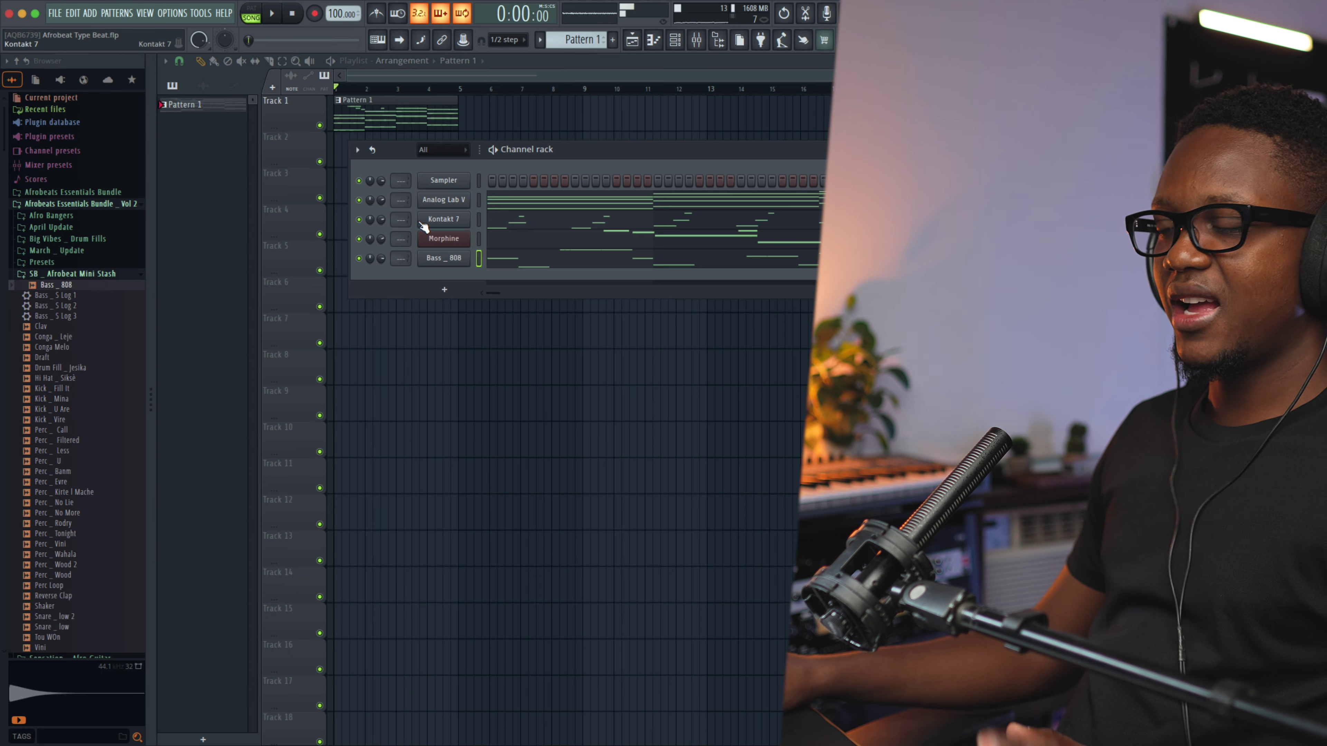
Step: Clone the Kontakt 7 channel and load the 40s Very Own - Keys instrument into the new Kontakt instance
right_click(444, 217)
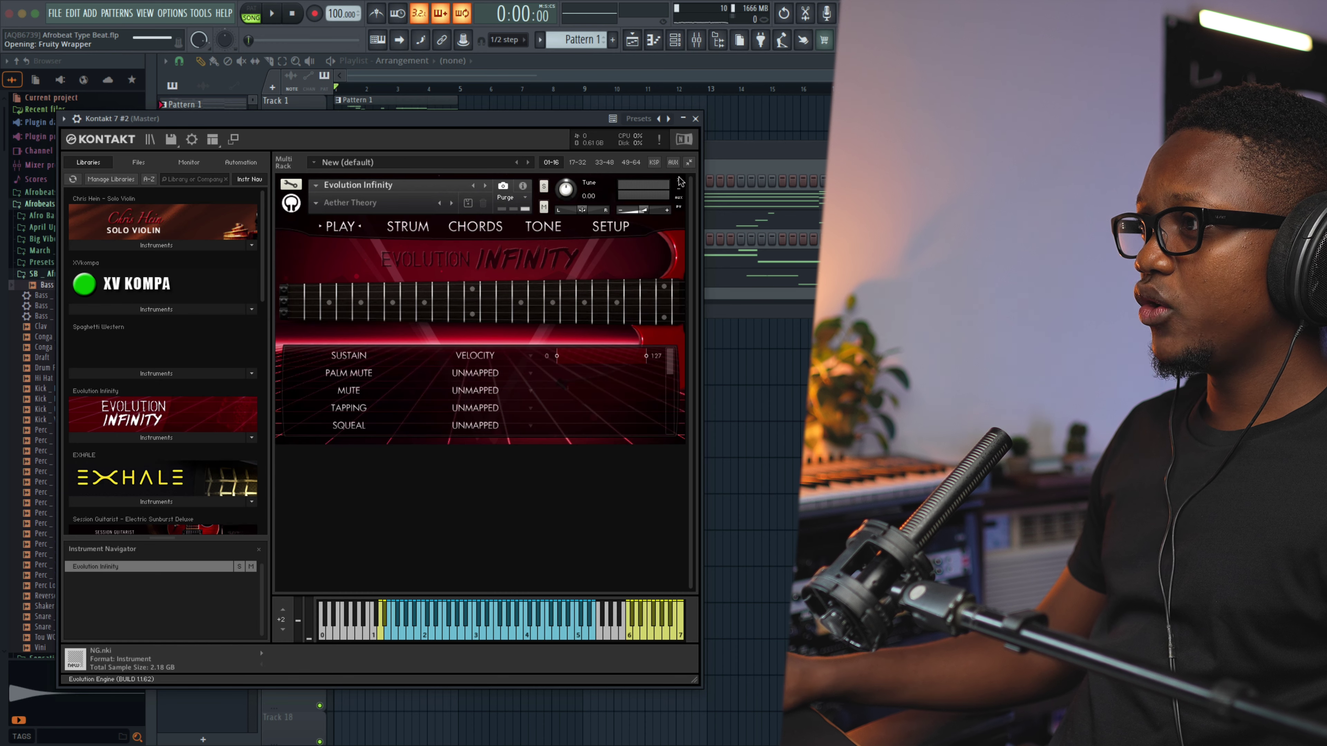
click(680, 181)
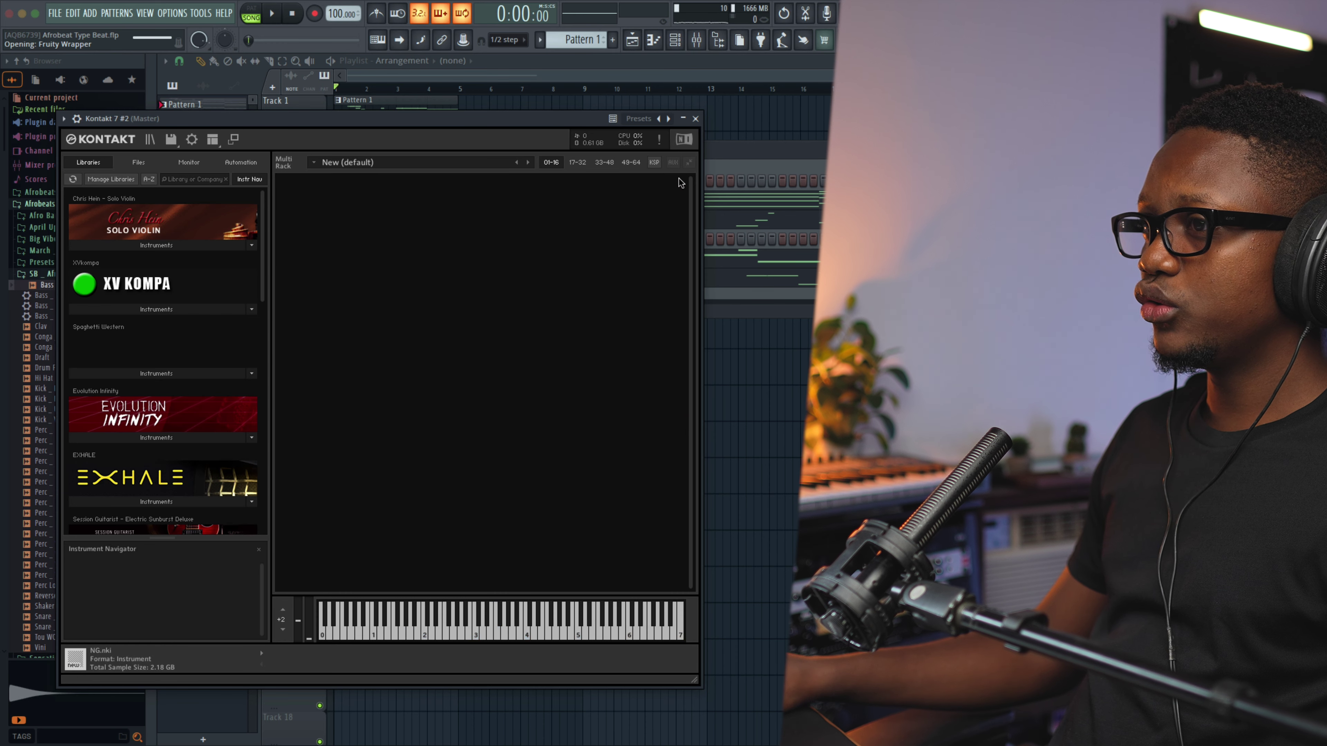
scroll(145, 310, down, 5)
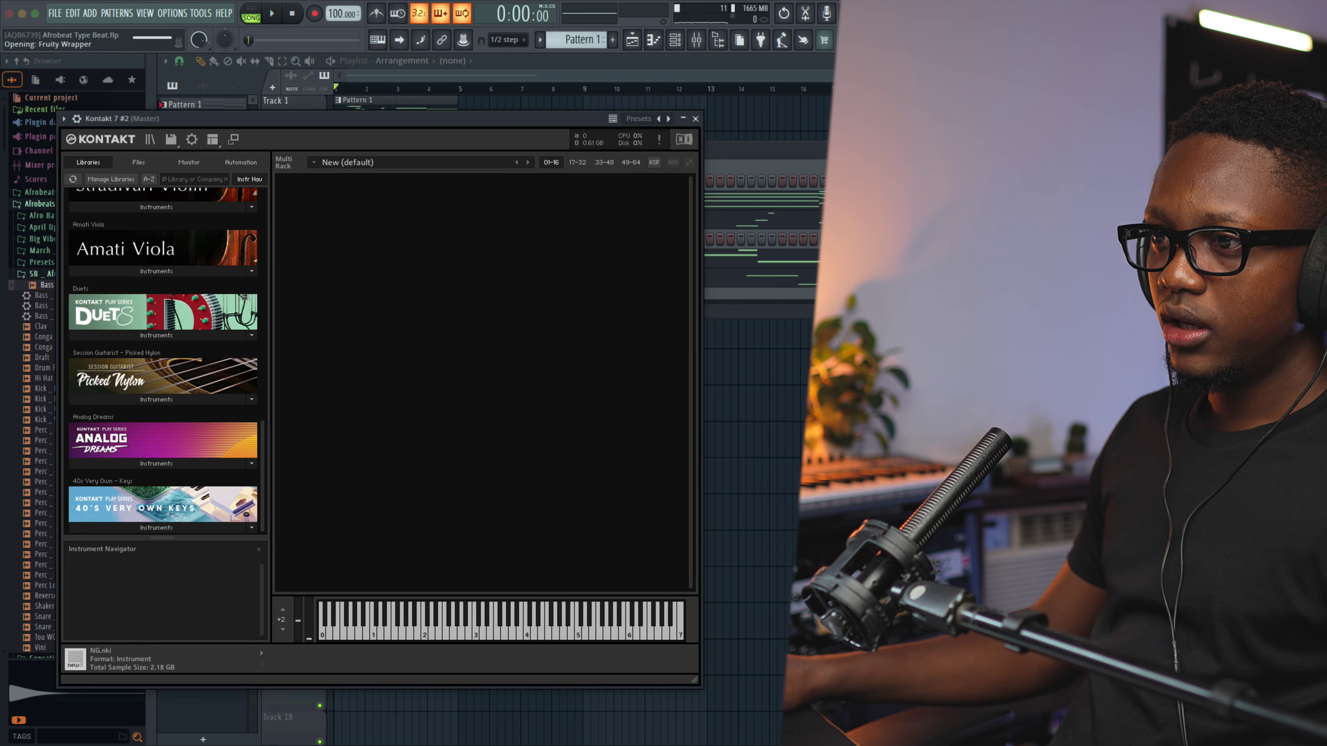
click(139, 529)
drag(128, 524, 368, 330)
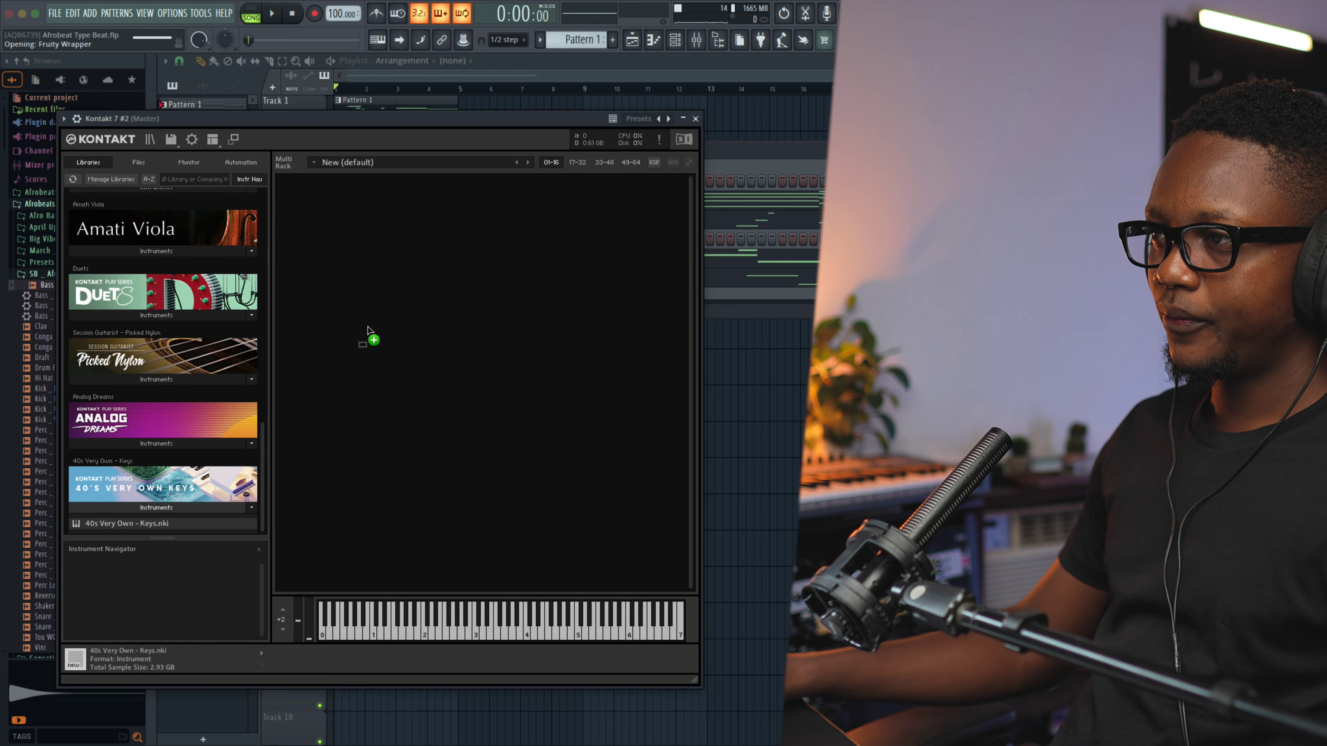
Step: Complete loading 40s Very Own - Keys in Kontakt 7 #2, audition the pattern and close the instrument window
drag(375, 272, 376, 272)
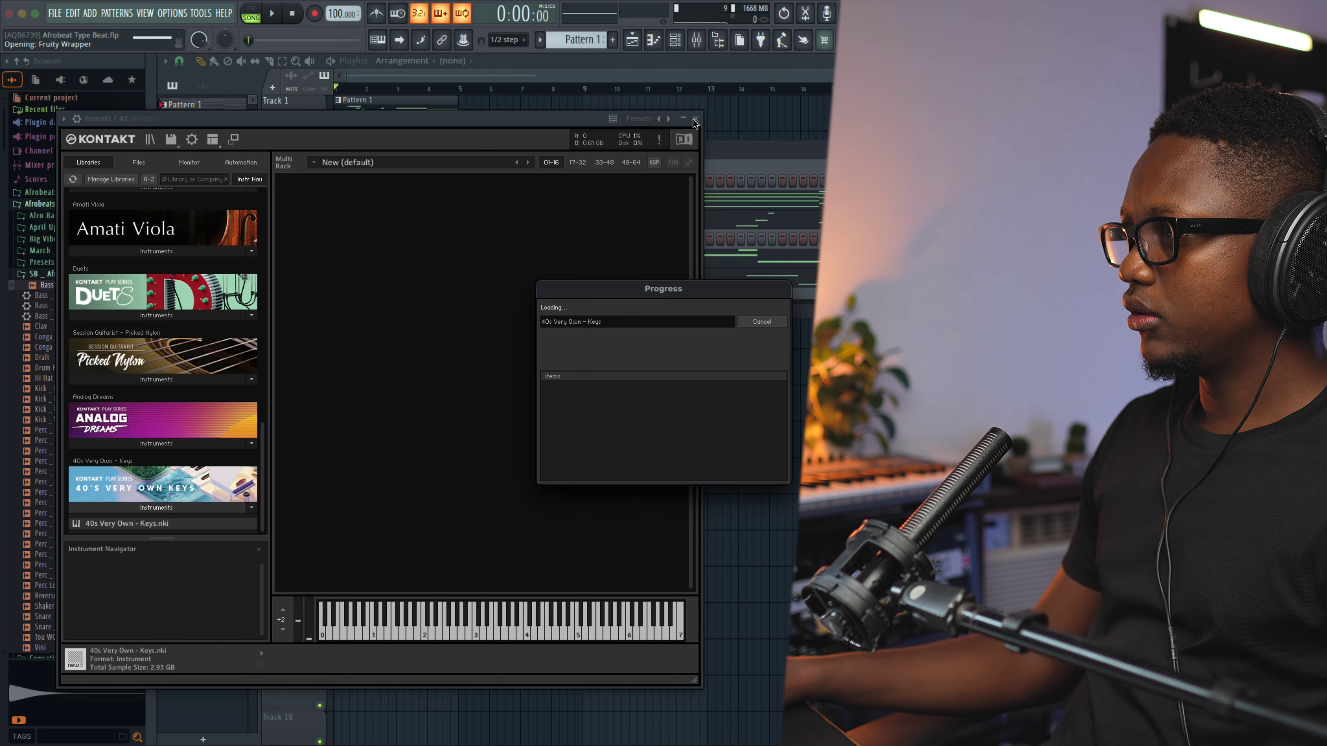
key(space)
key(space)
click(905, 119)
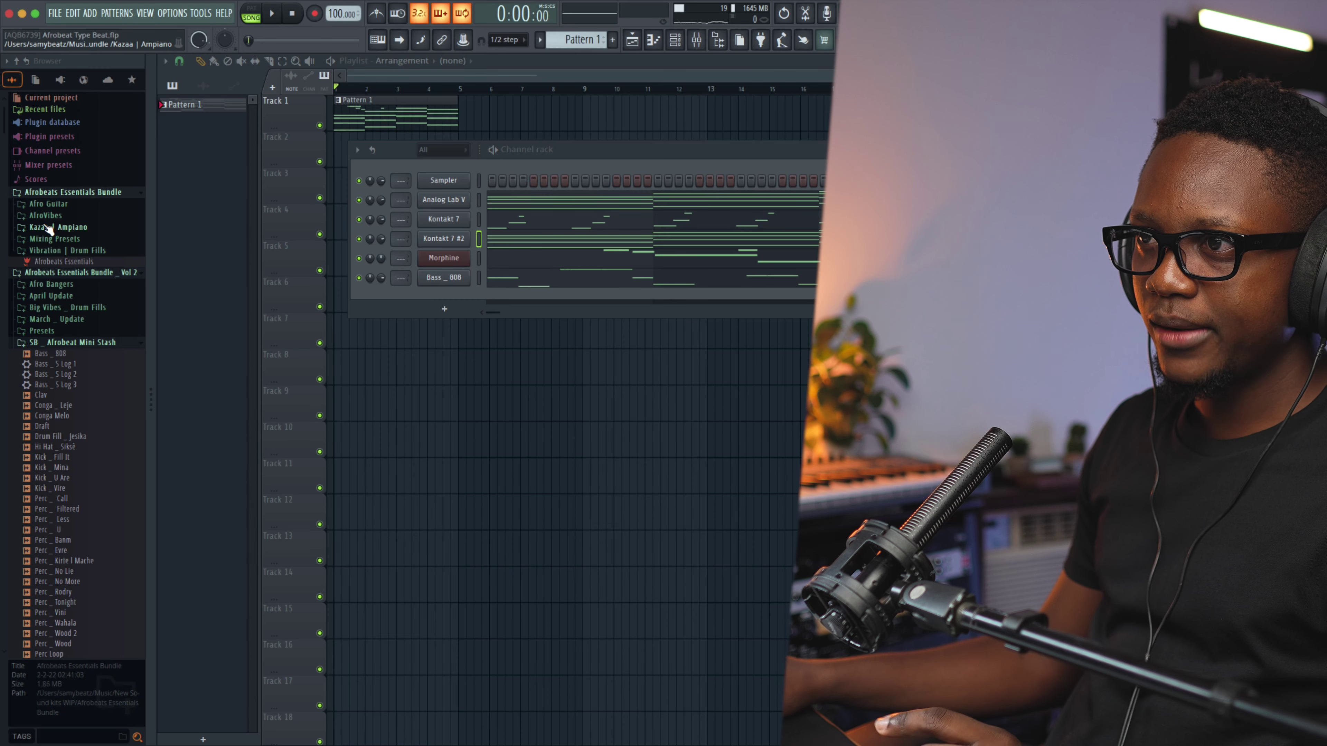
Step: Load Kick _ Smooth from the AfroVibes Kick folder into the Sampler channel, fill each 4 steps, and check by playback
click(47, 218)
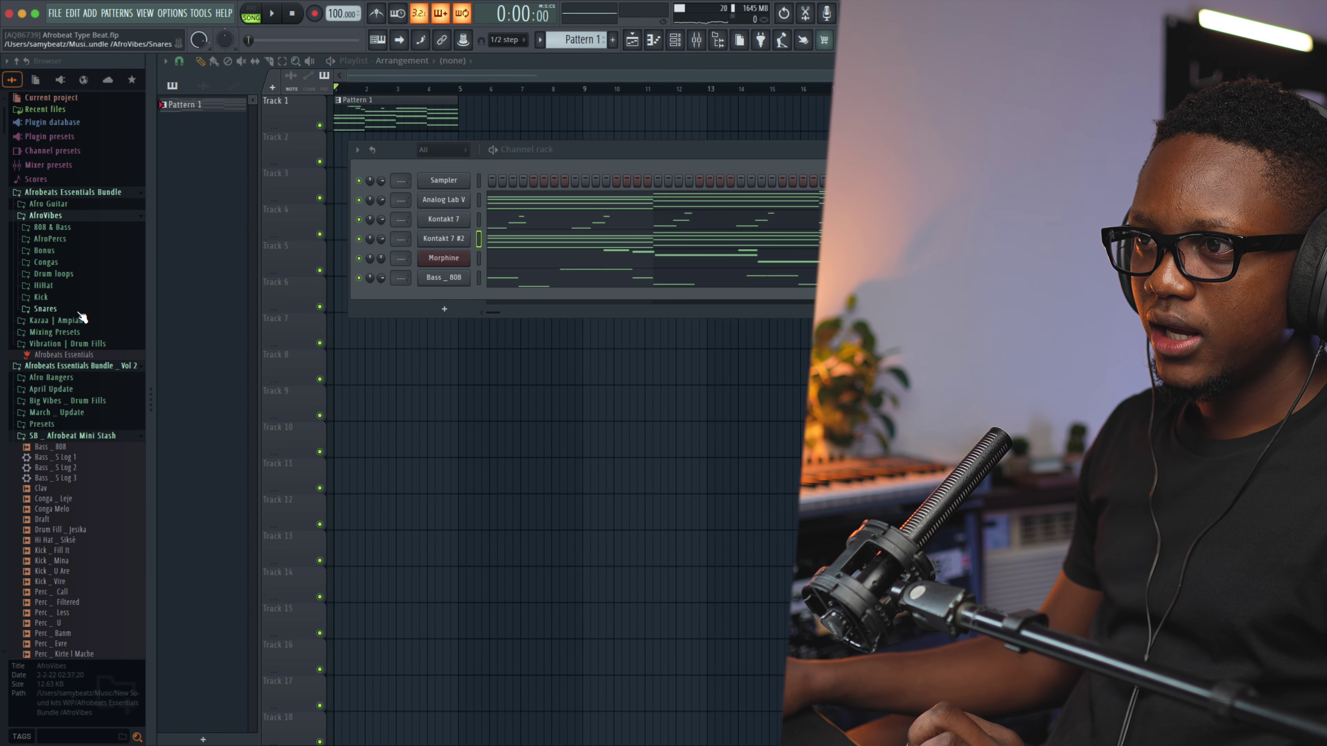
click(41, 296)
drag(58, 318, 632, 198)
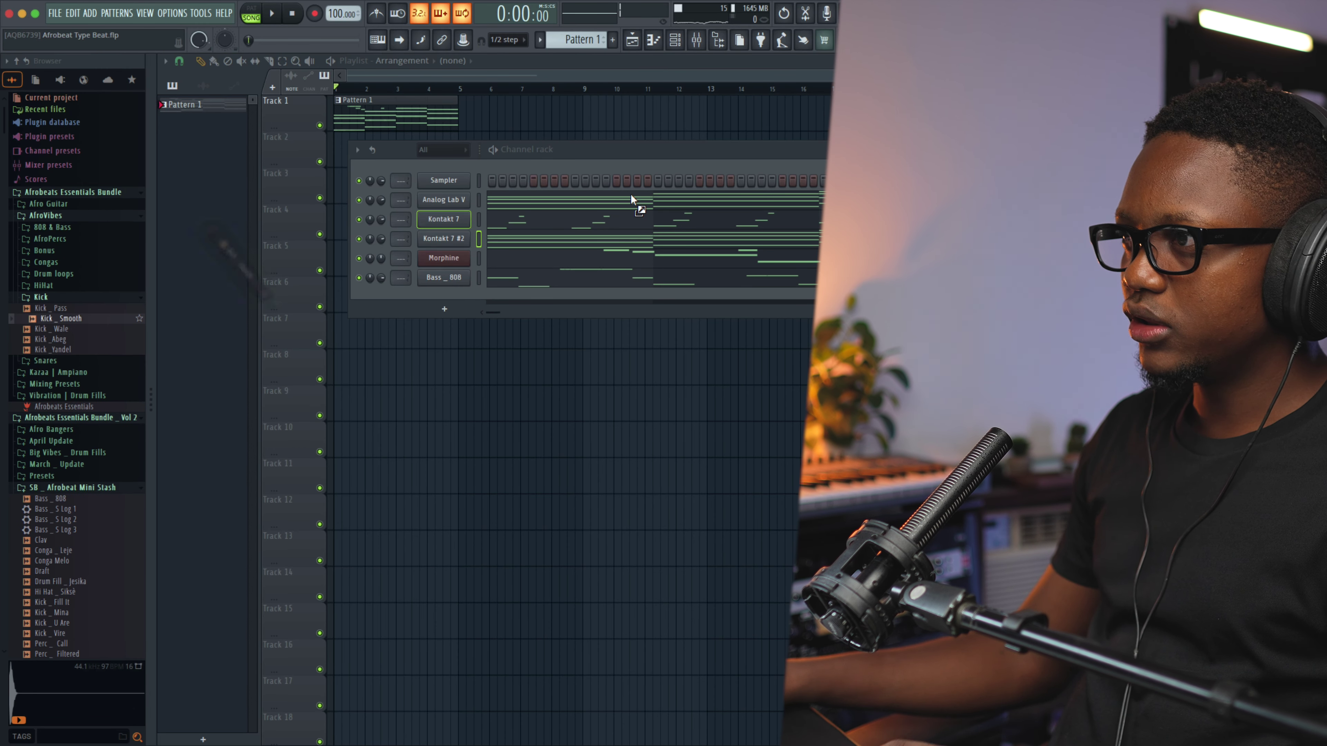
drag(444, 165, 441, 176)
right_click(444, 180)
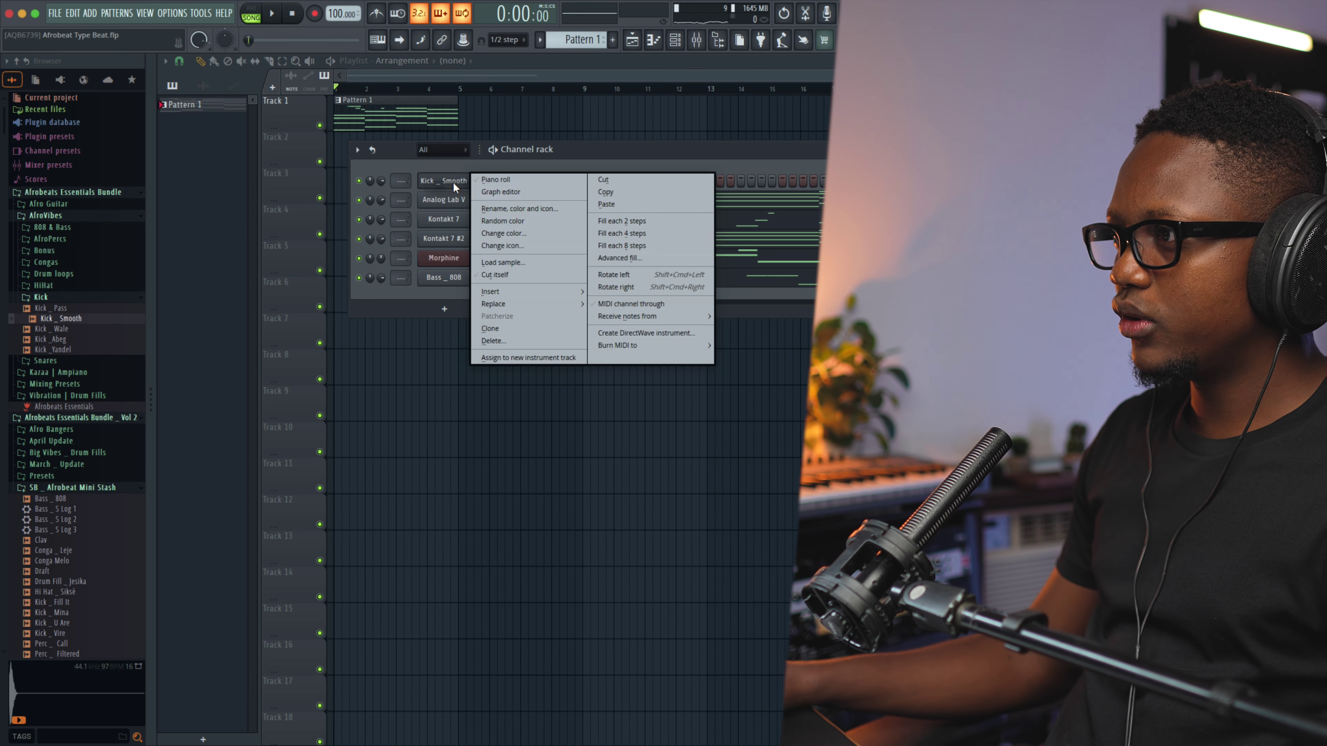
click(638, 239)
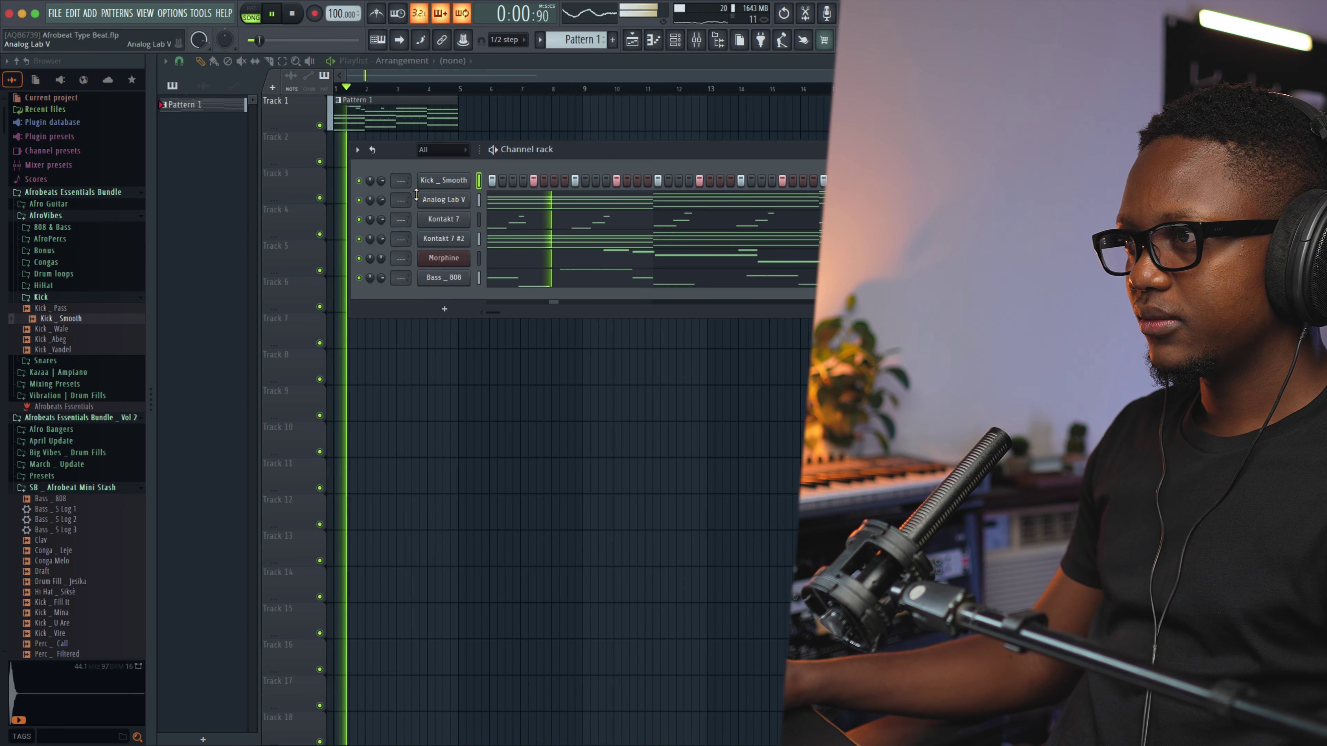
key(space)
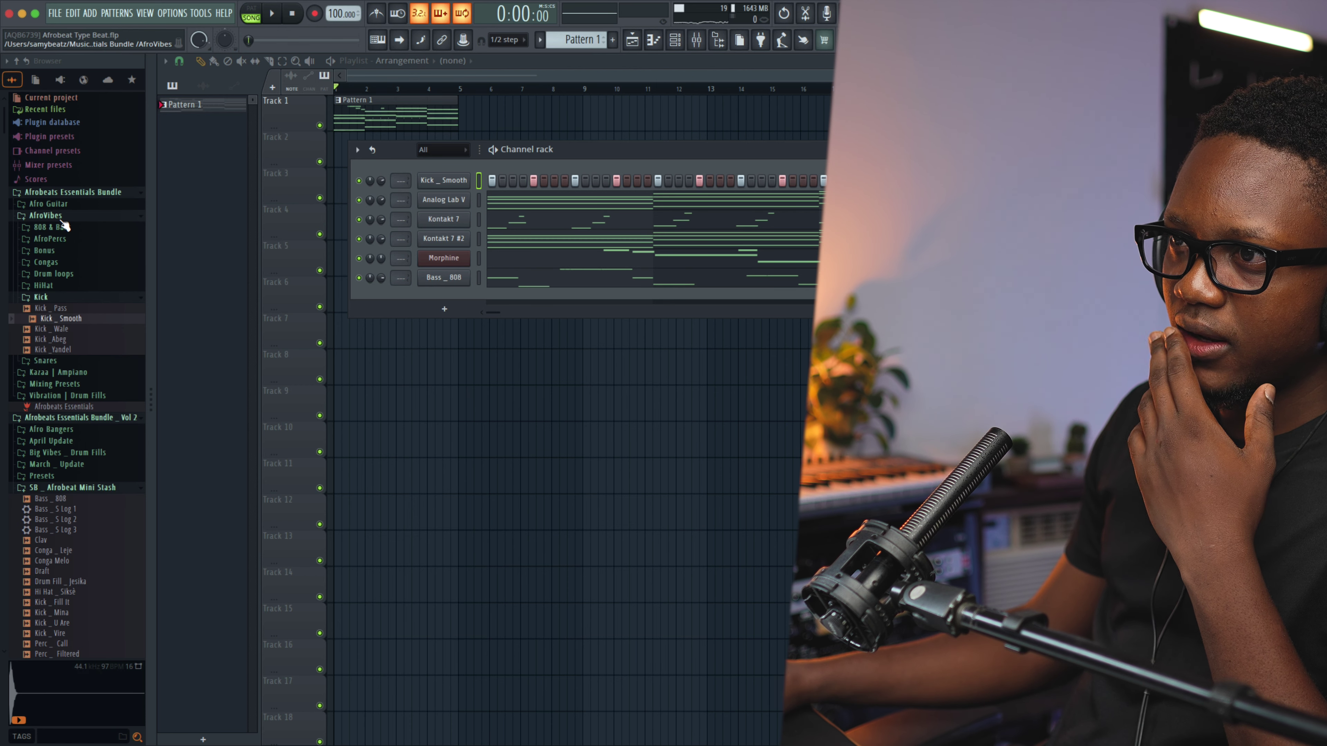
Step: Add Cy Kale _ Smooth from the Bonus folder as a channel below the kick, with hits on steps 1, 4 and 7, and lower its volume
click(50, 251)
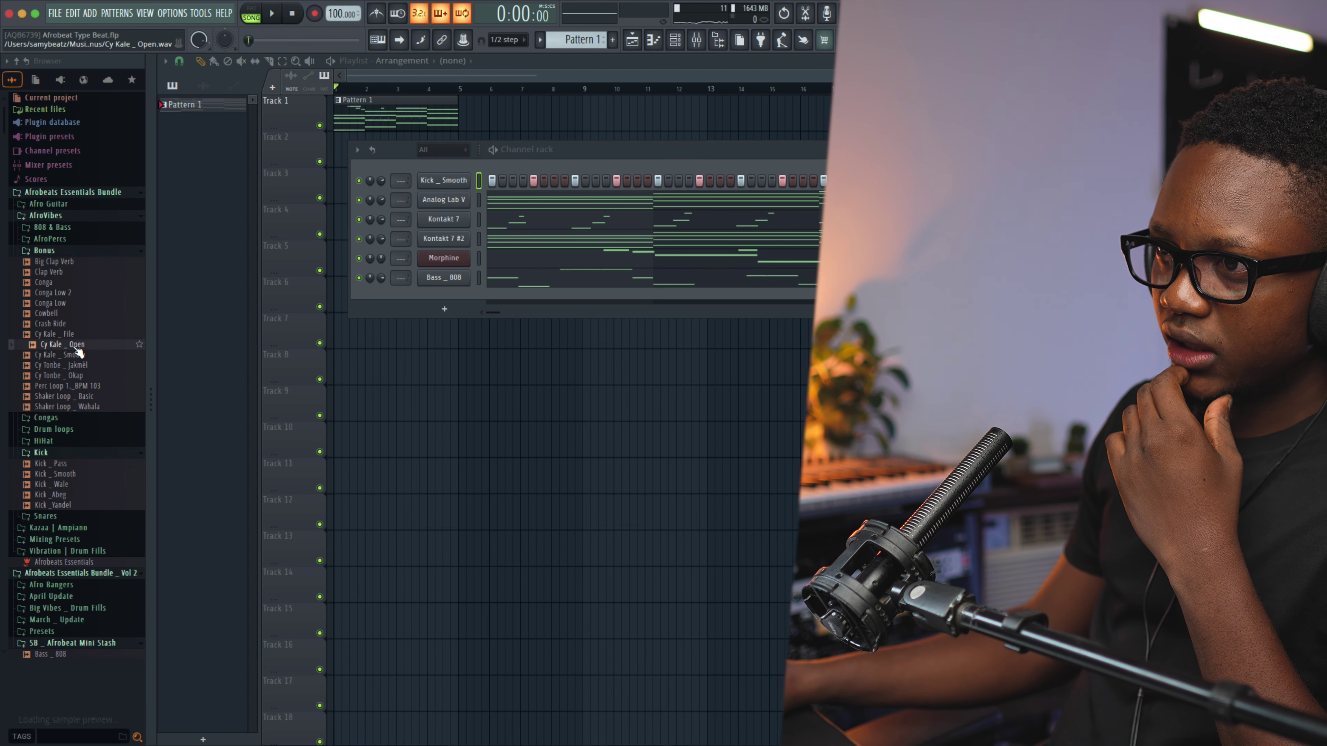
drag(72, 355, 468, 189)
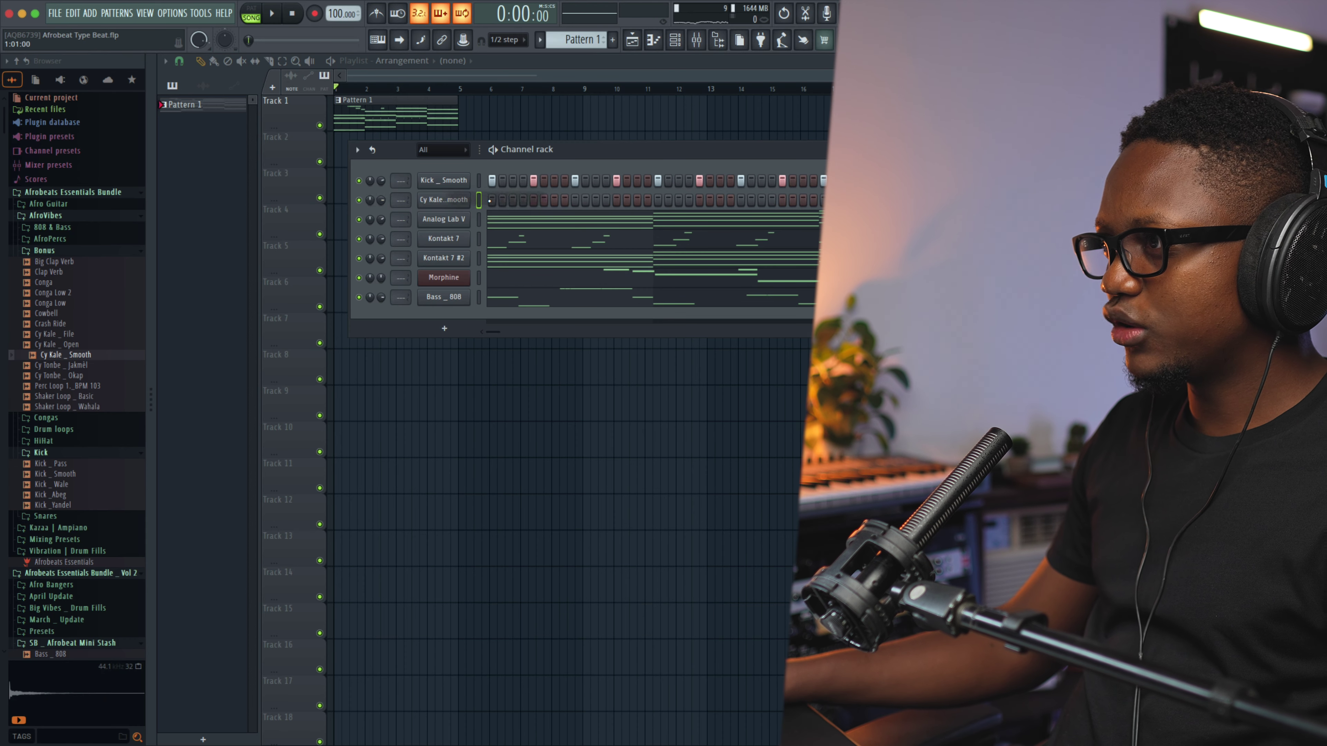
click(554, 201)
key(space)
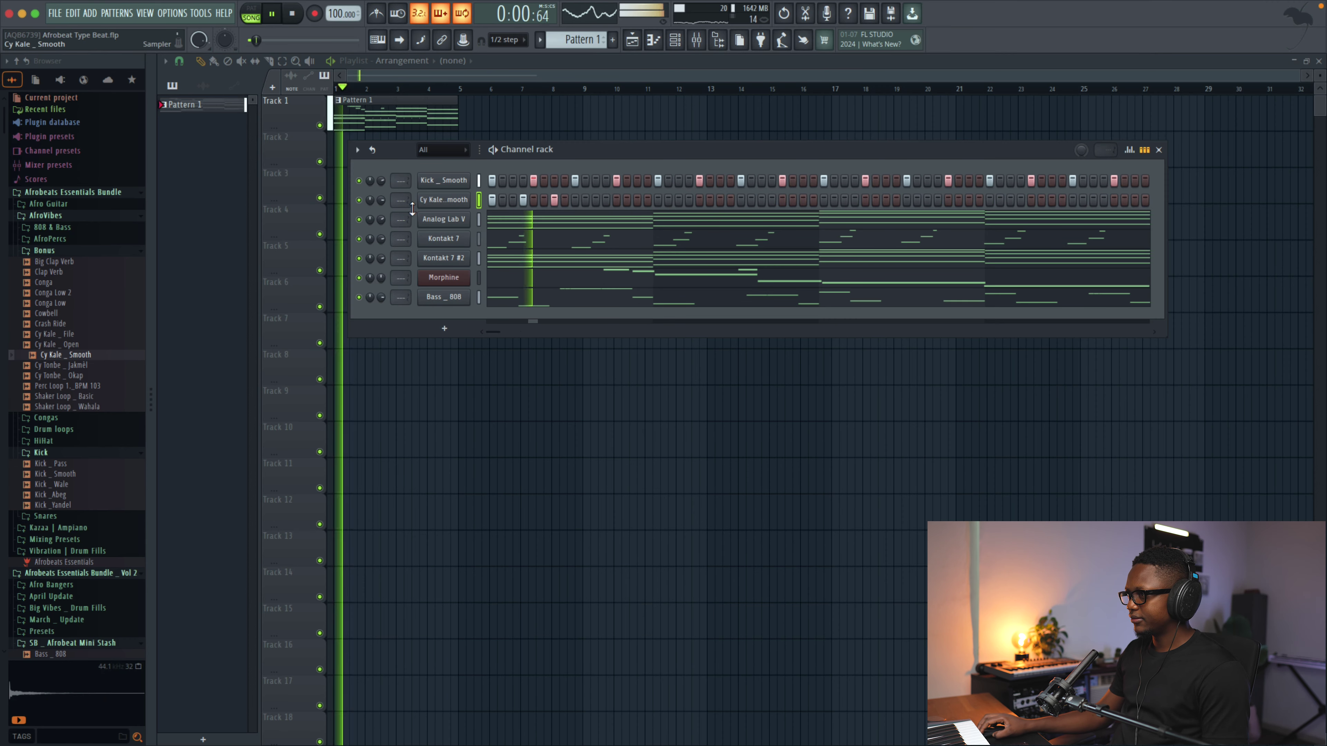
key(space)
drag(381, 200, 382, 203)
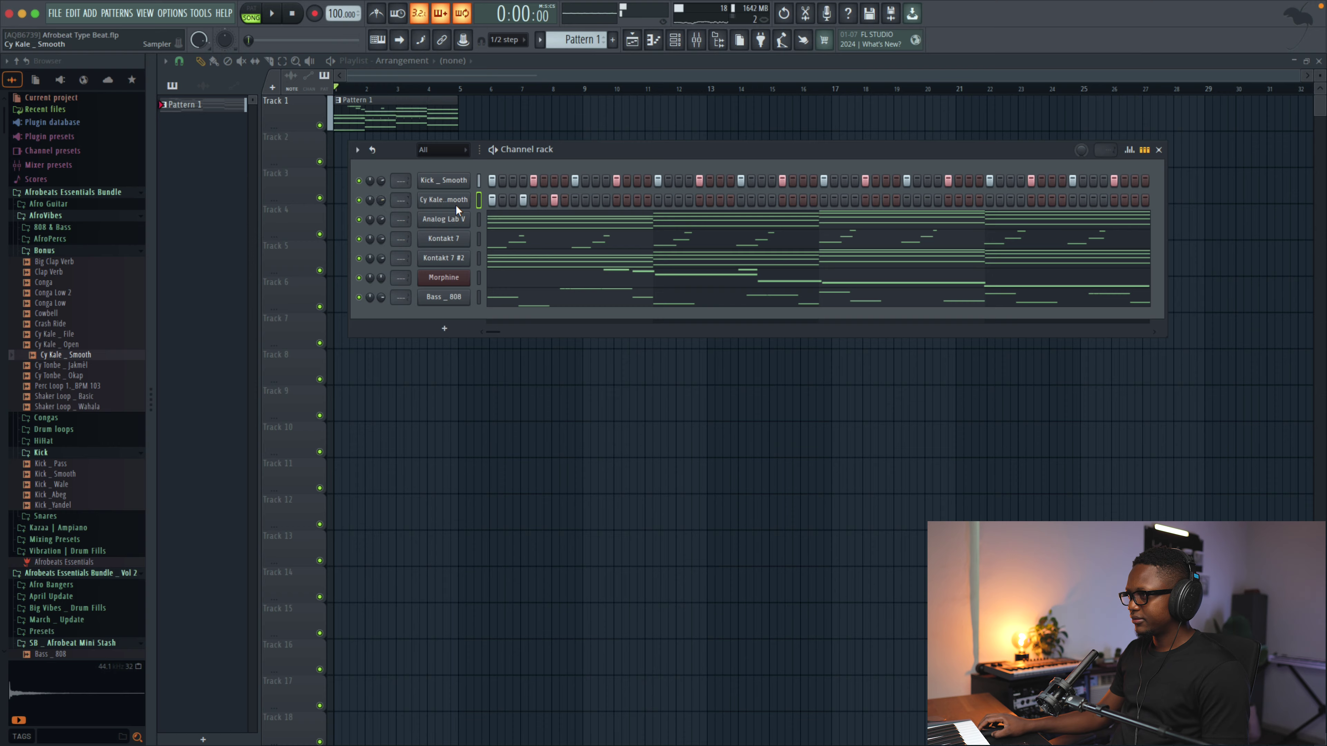
Step: Repeat the three-hit Cy Kale _ Smooth pattern every half bar through the end of bar 4 in the piano roll, and check by playback
right_click(455, 204)
click(493, 200)
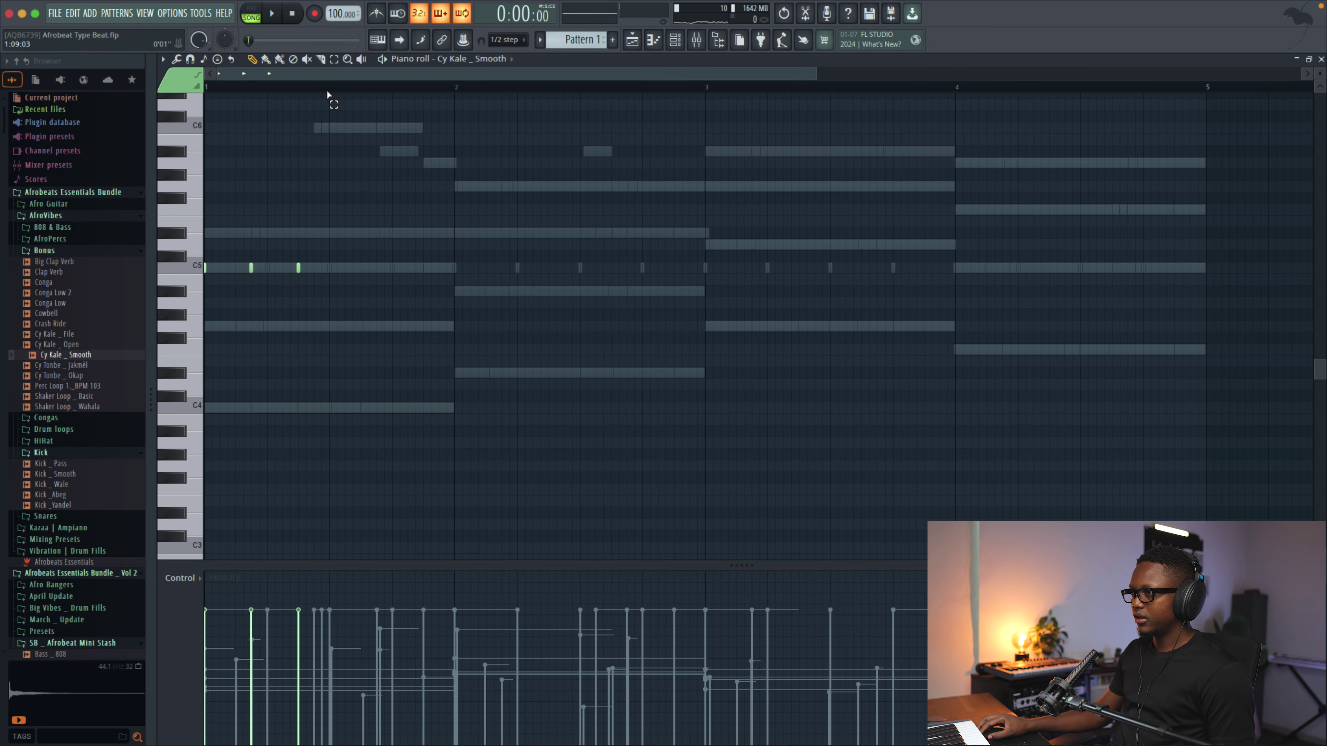
key(super+b)
key(super+b)
key(super+b)
key(super+b)
key(super+b)
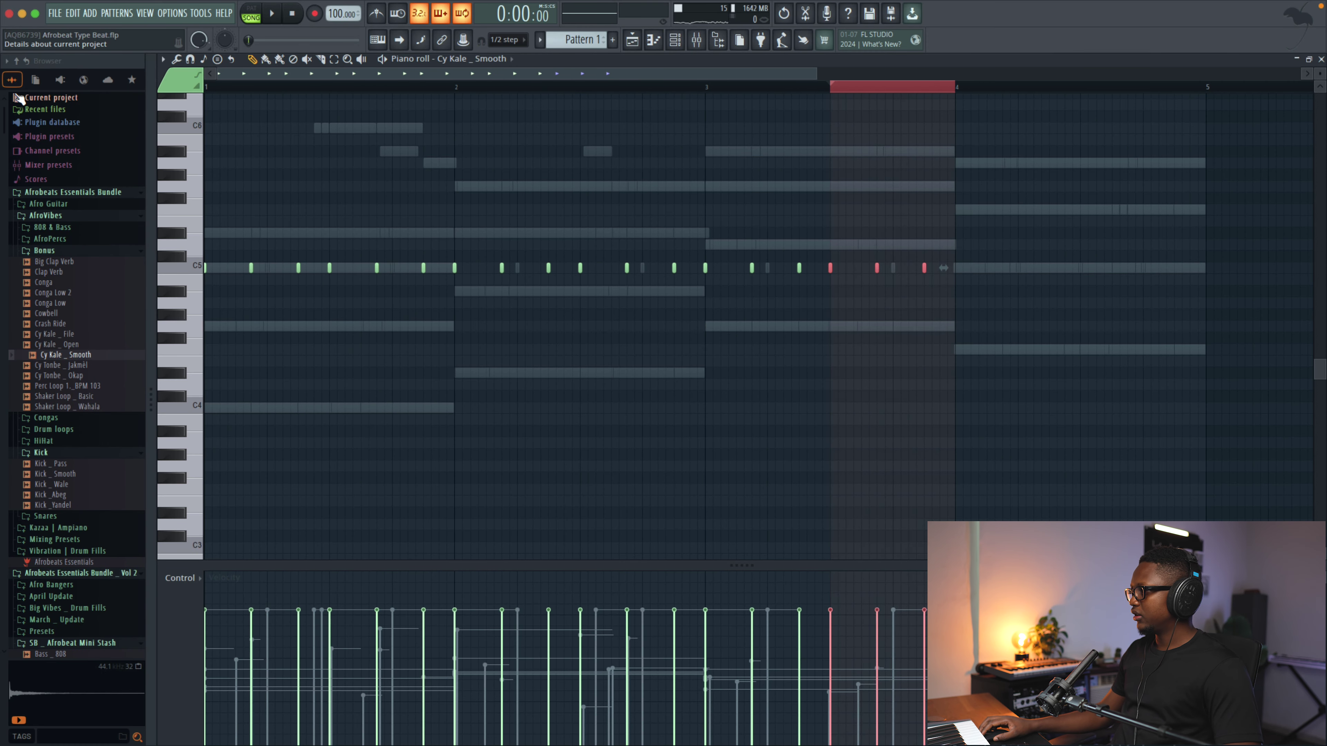
key(space)
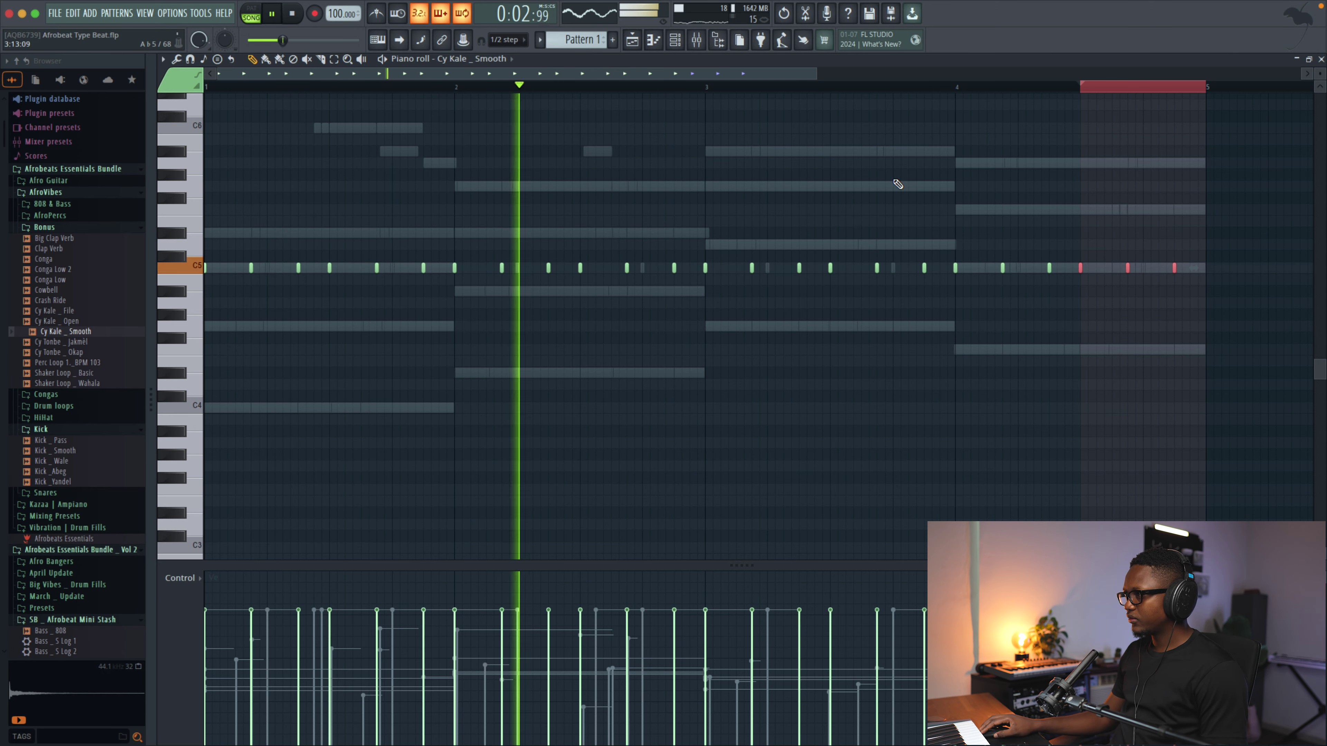
scroll(772, 253, down, 1)
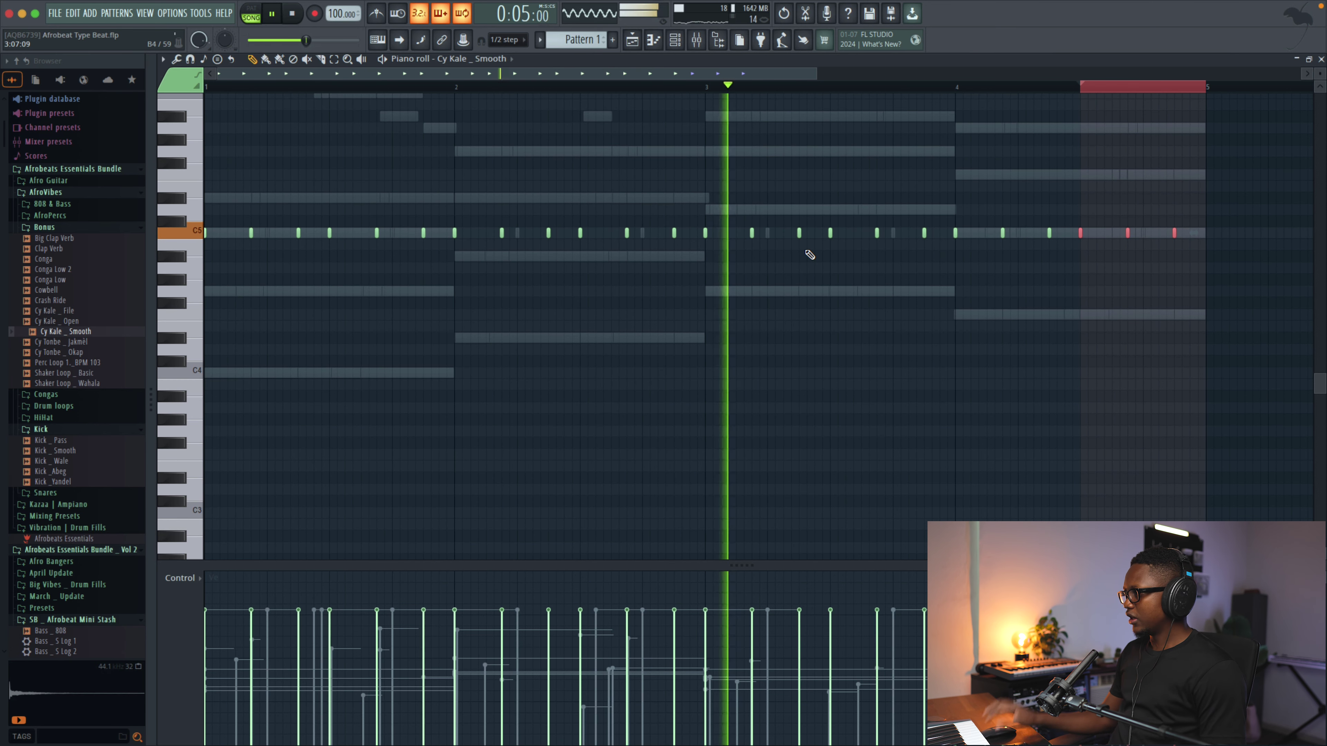
key(space)
Step: Add C5 hits on steps 3, 5 and 6 of bar 3 for Cy Kale _ Smooth, checking by playback from bar 3
key(space)
key(space)
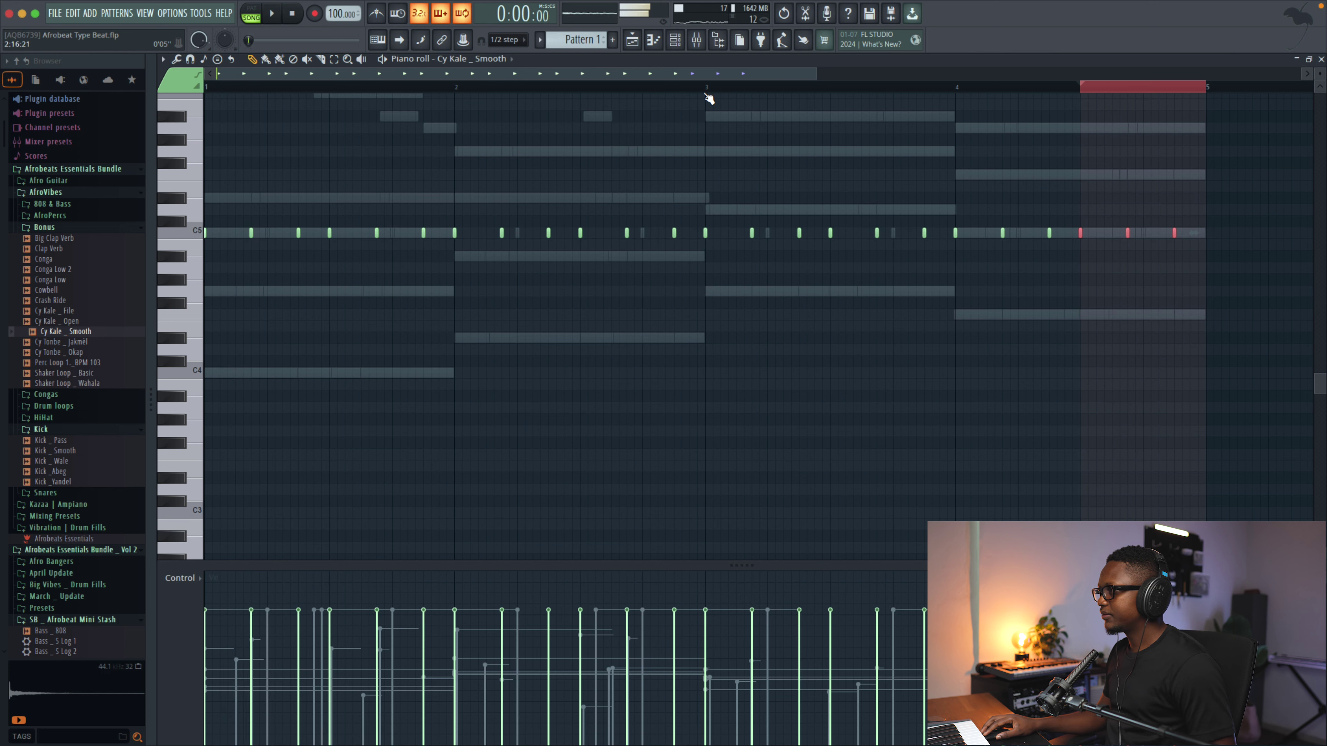
click(709, 87)
key(space)
key(space)
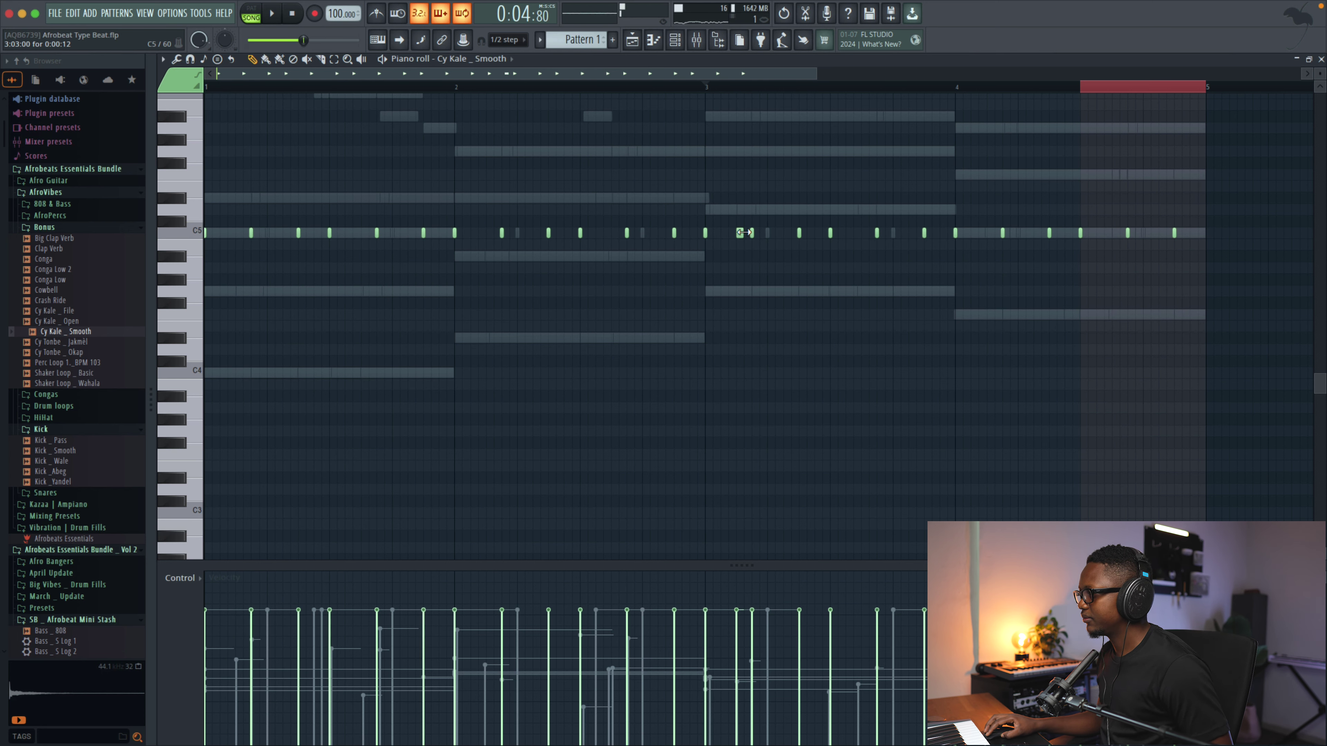
key(space)
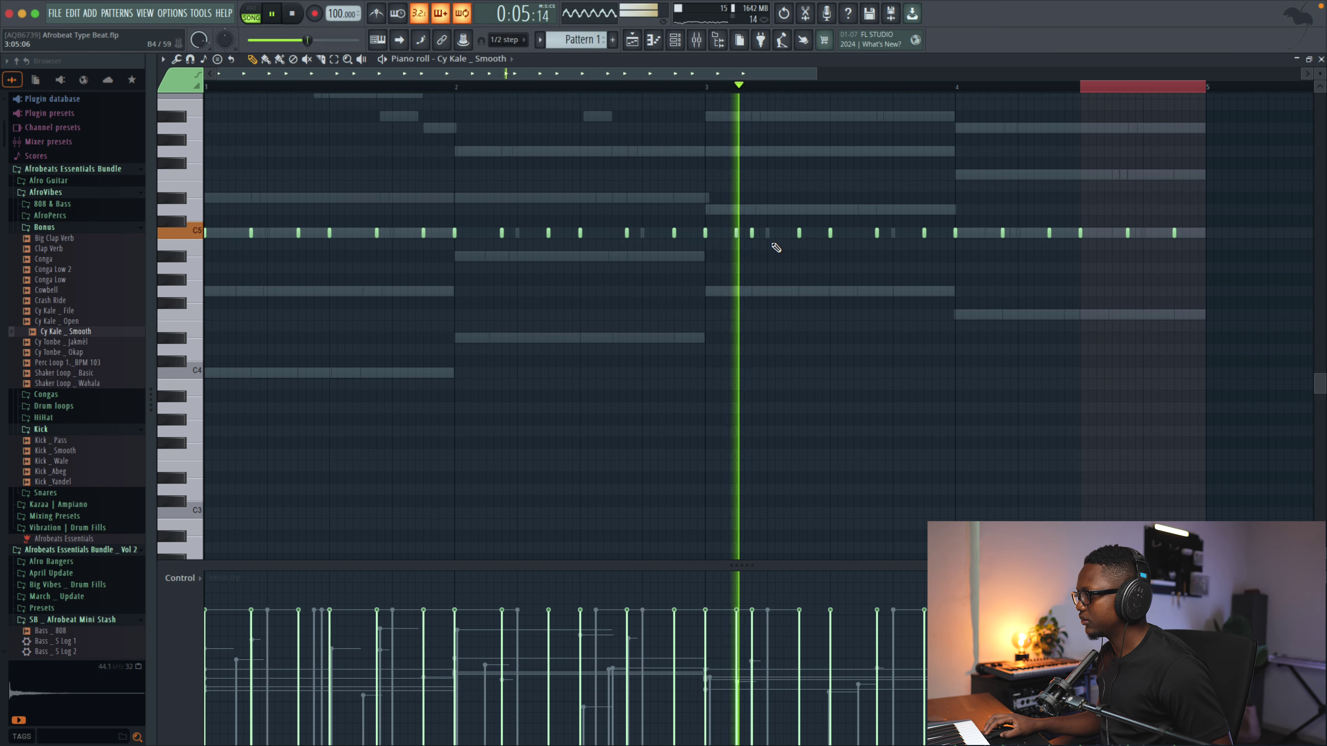
key(space)
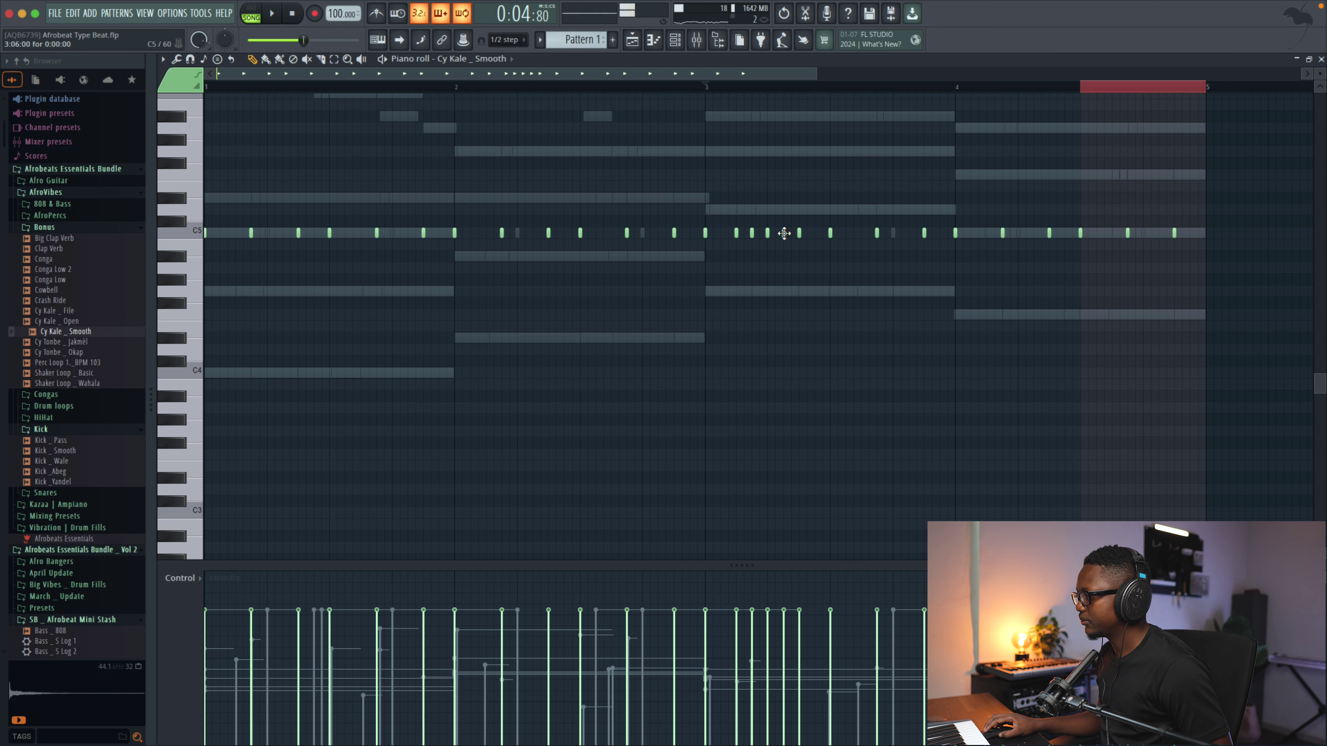
key(space)
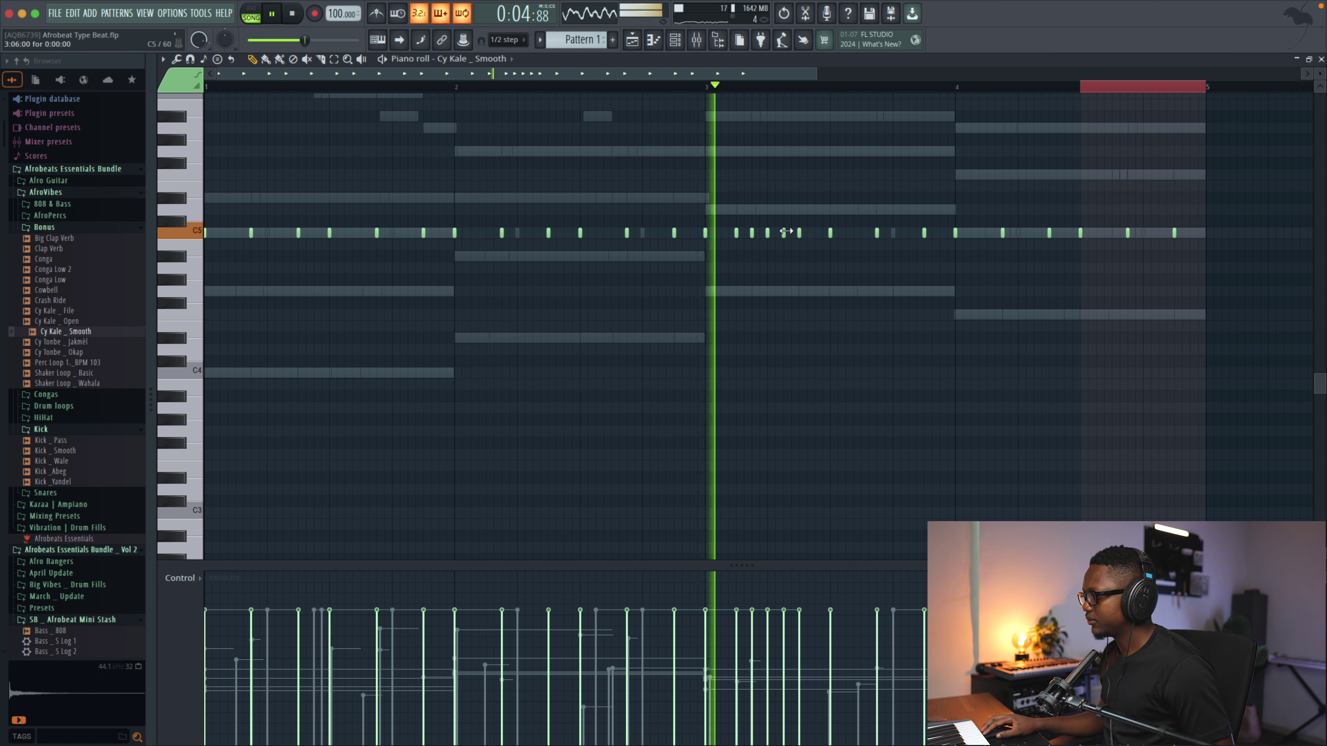
Step: Lower the velocity of the step 4 hit in bar 3 and add another C5 hit half a step before it
key(space)
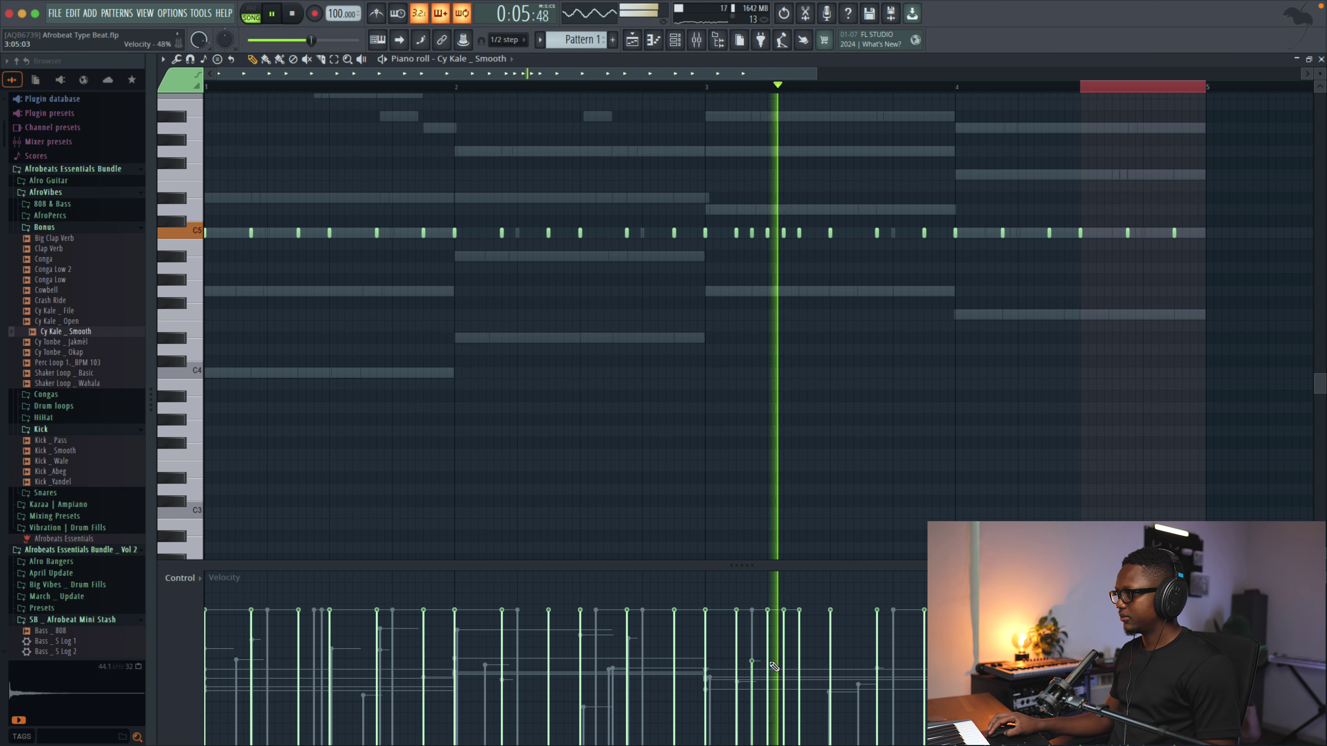
key(space)
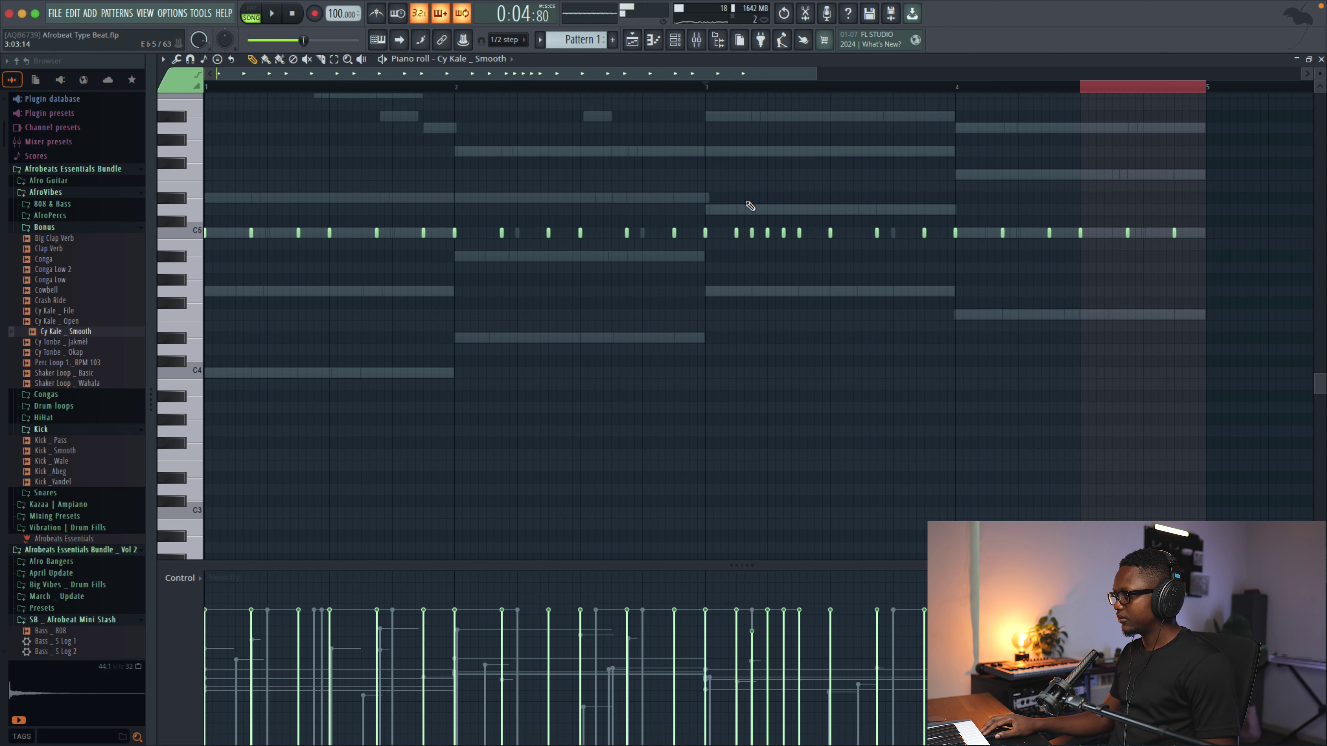
key(space)
Step: Set the velocities of bar 3's hits on steps 4 and 5 to about 48% and on step 6 to about 57%
key(space)
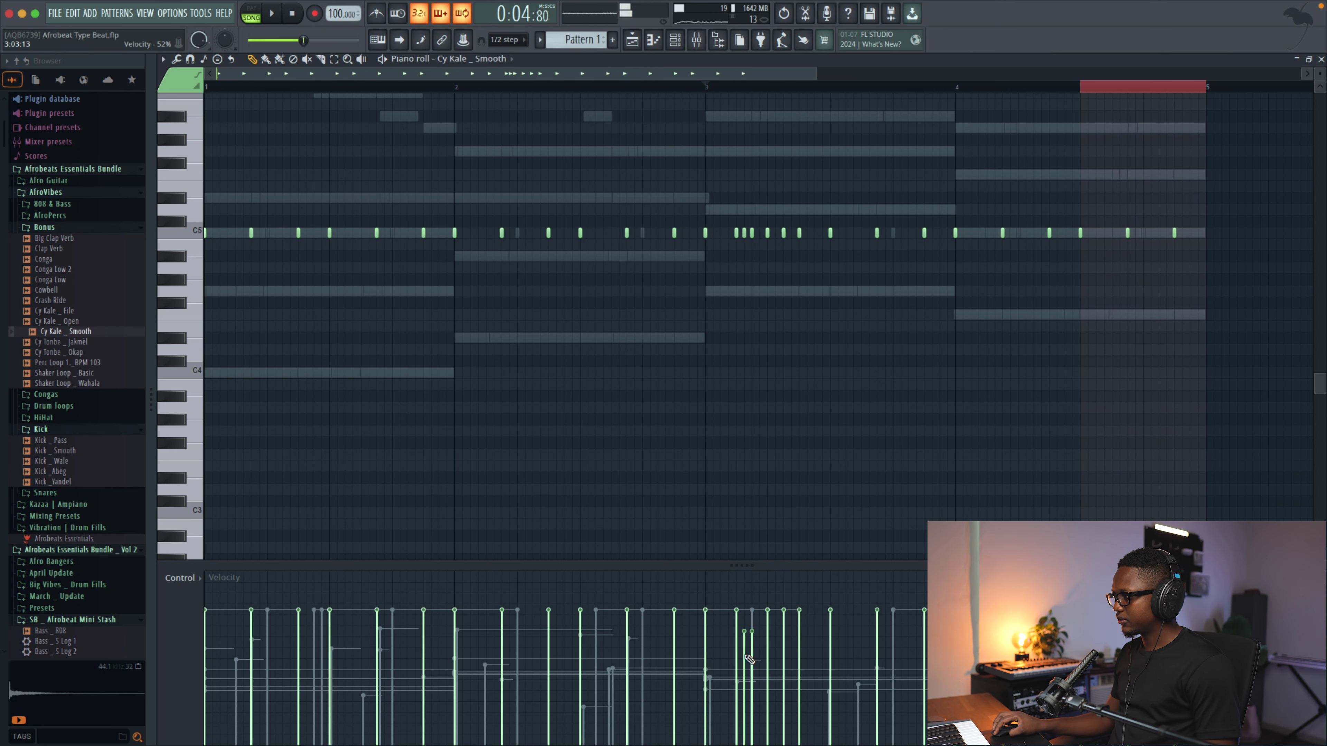
key(space)
click(767, 662)
click(785, 648)
key(space)
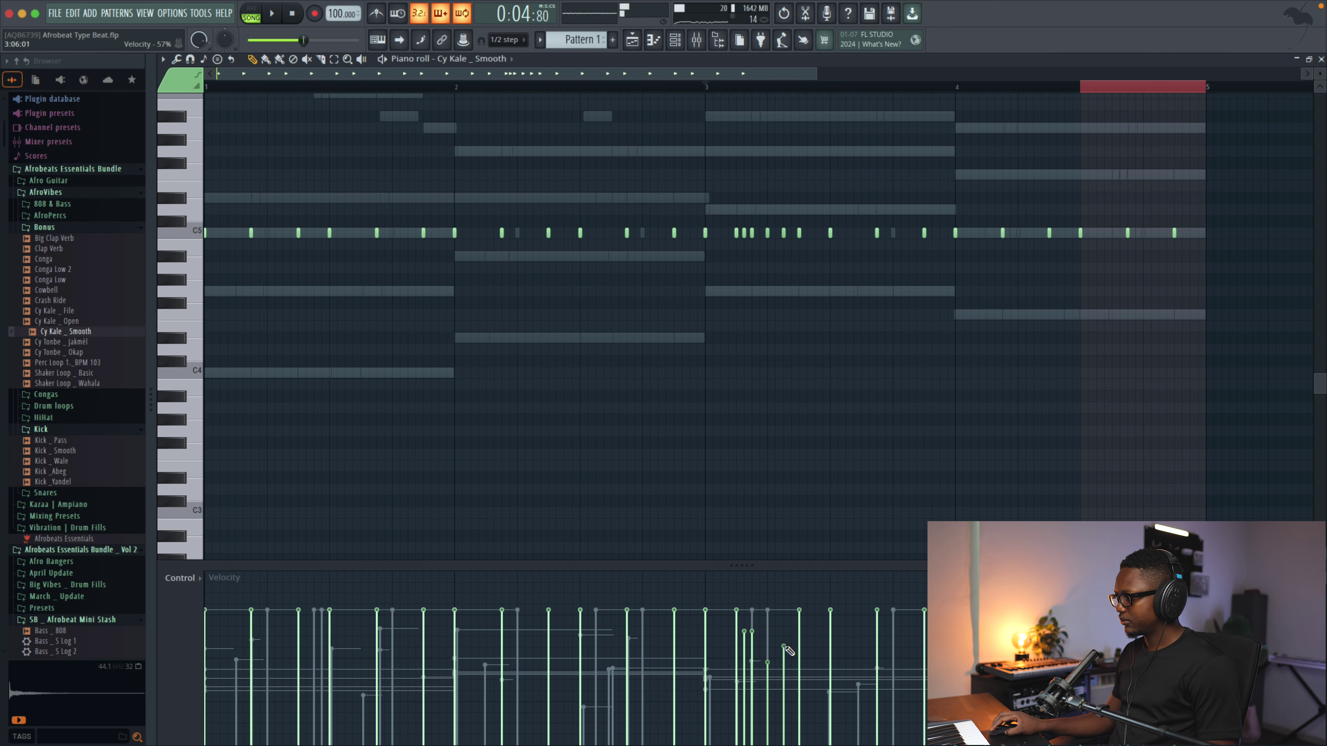
key(space)
Step: Clear the time selection over the end of bar 4 and close the Cy Kale _ Smooth piano roll
scroll(803, 275, down, 1)
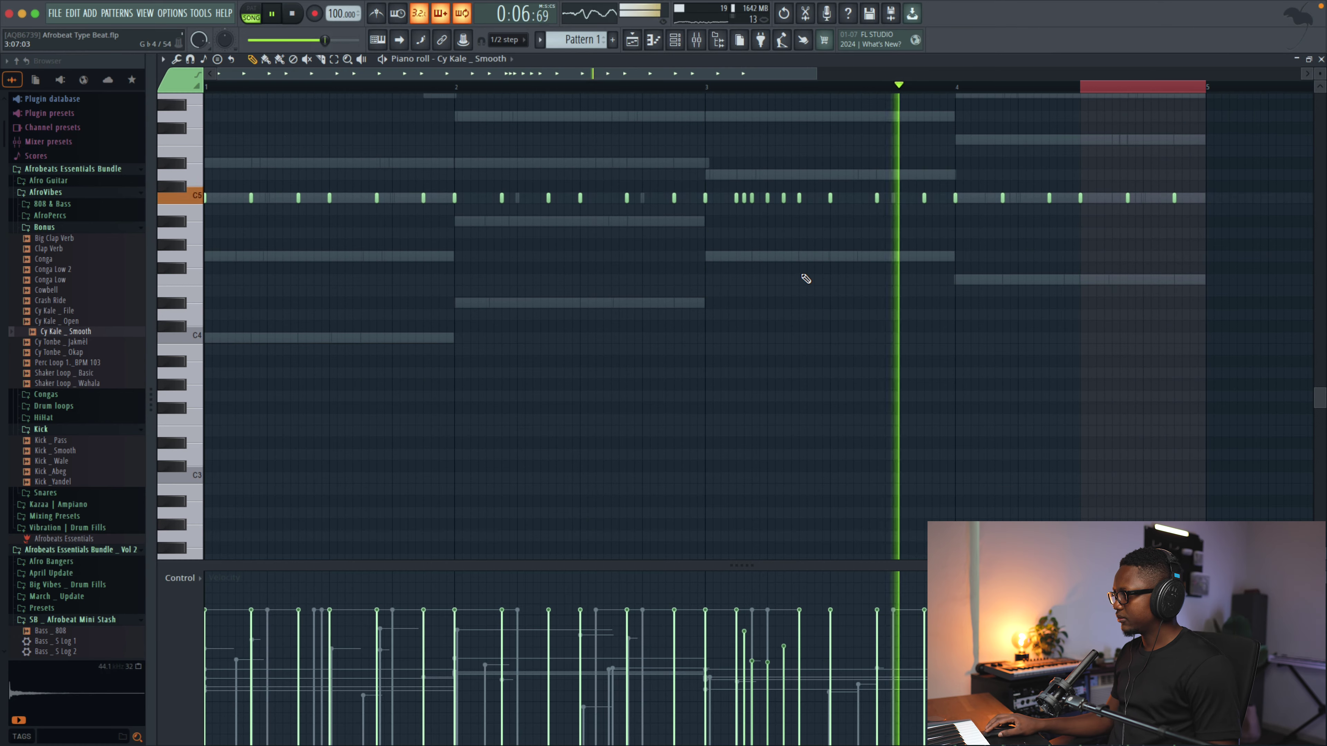
scroll(1070, 121, up, 1)
right_click(1126, 90)
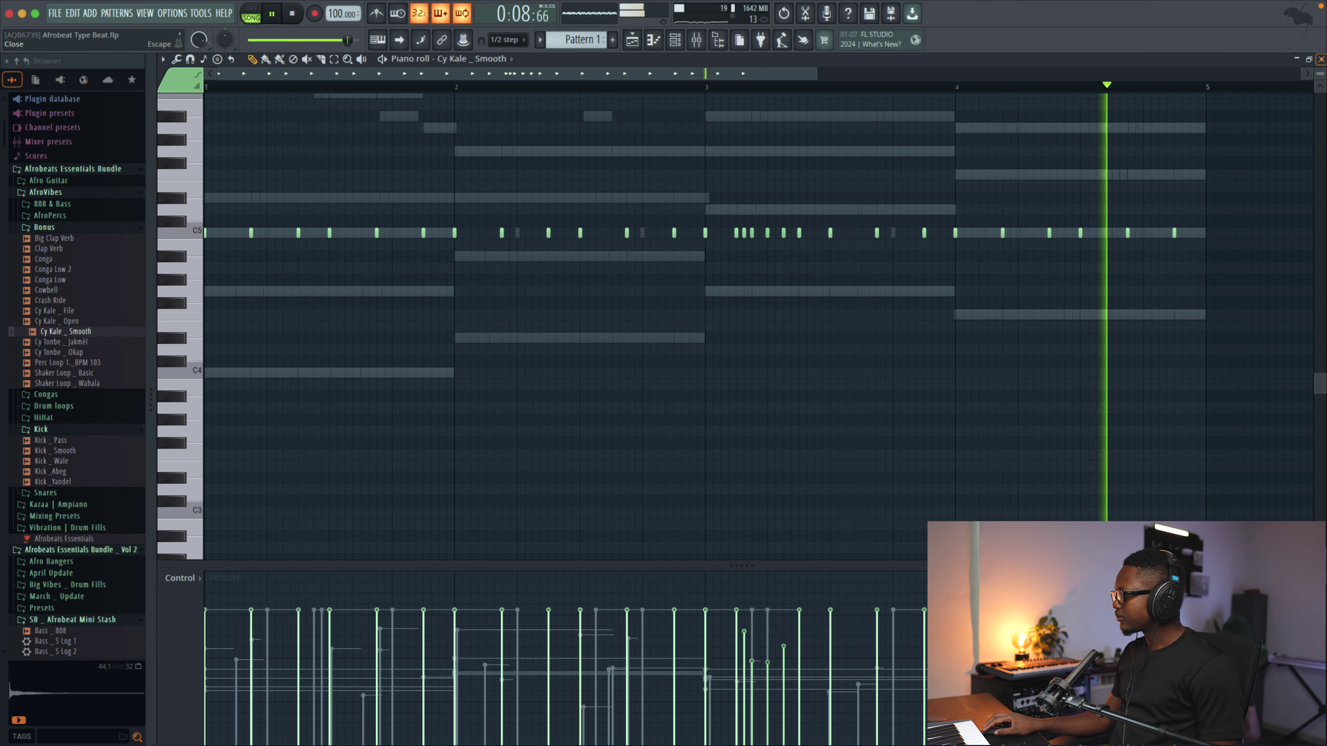
click(1321, 59)
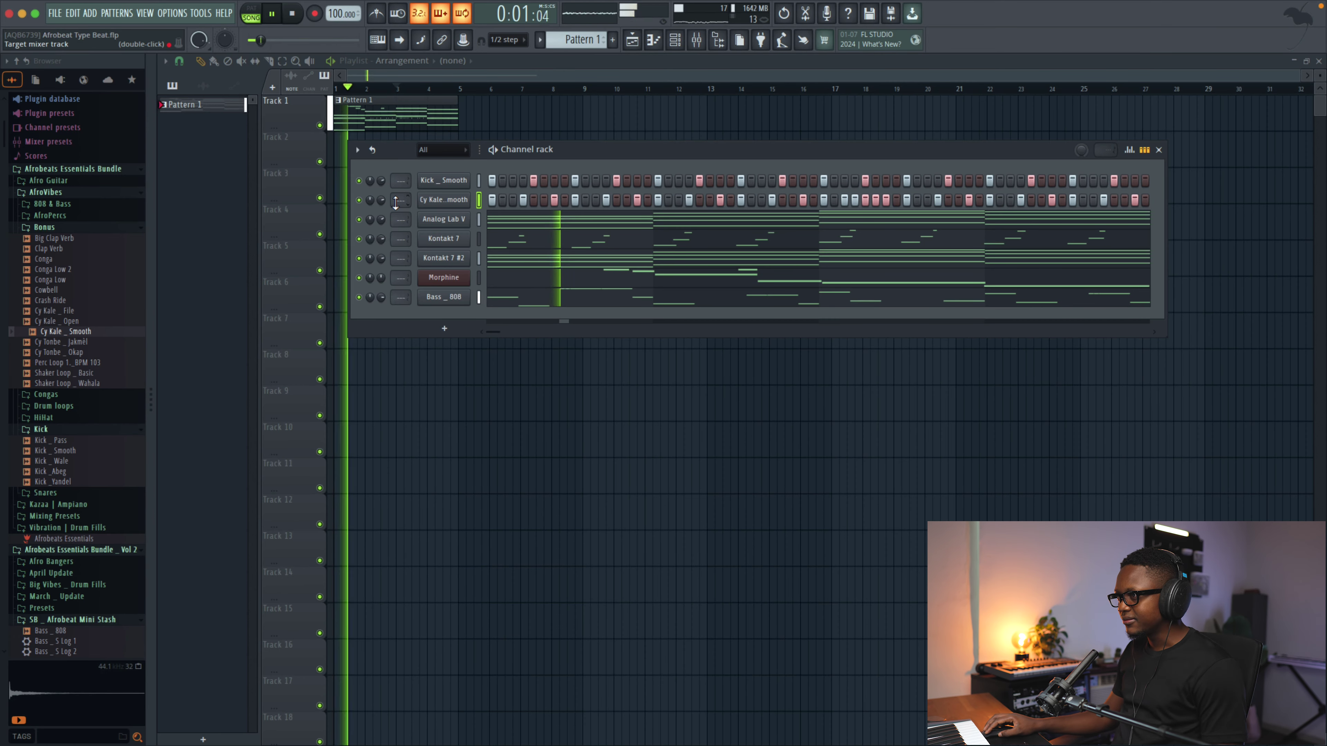
Step: Try to route the Cy Kale _ Smooth channel to mixer track 2
drag(395, 203, 394, 196)
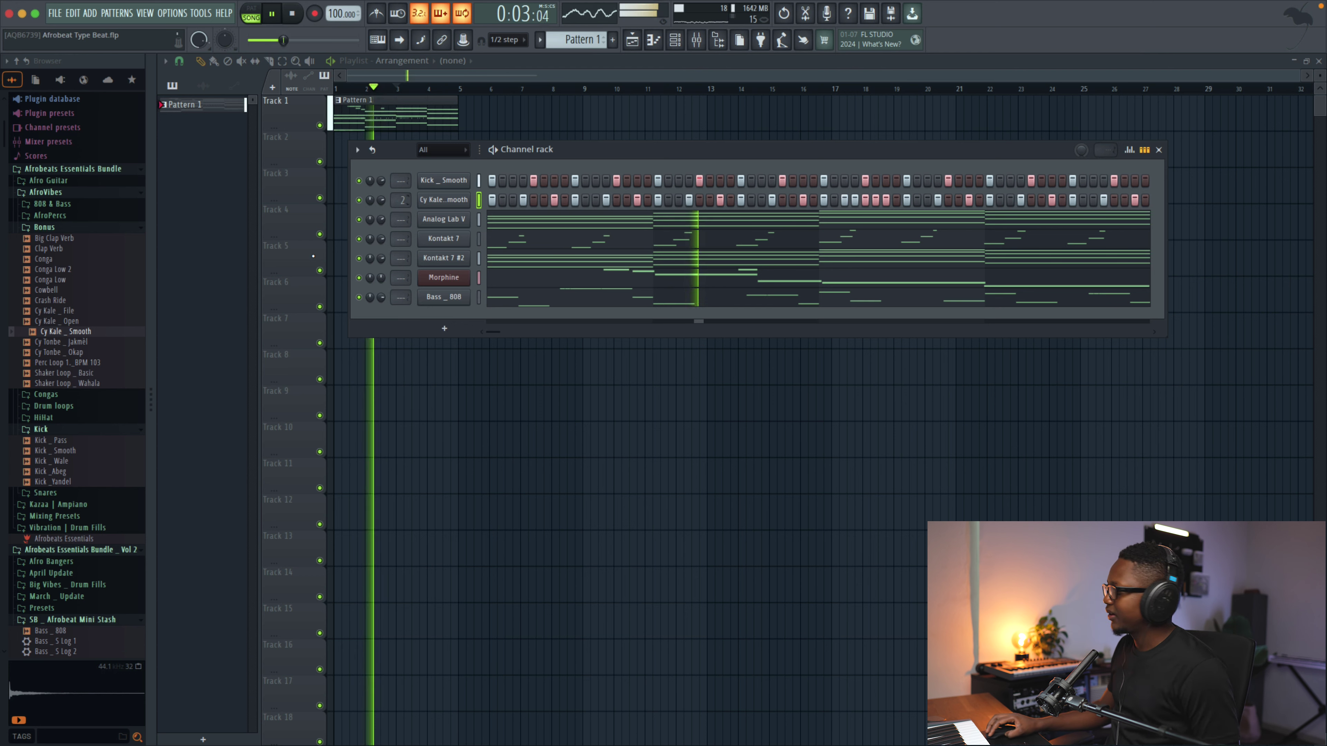
scroll(73, 329, up, 1)
key(space)
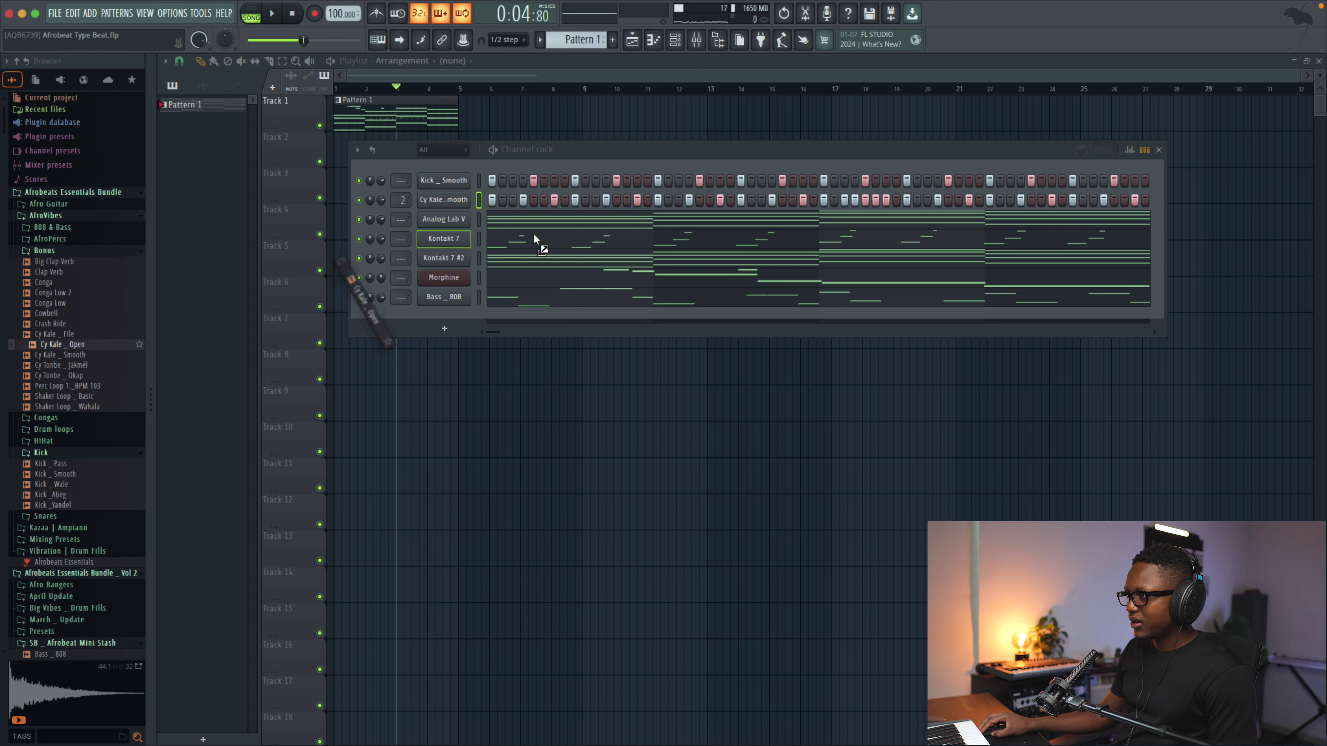
Step: Add the Cy Kale _ Open and Crash Ride samples from the Bonus folder as new channels below Cy Kale _ Smooth
drag(452, 219, 454, 215)
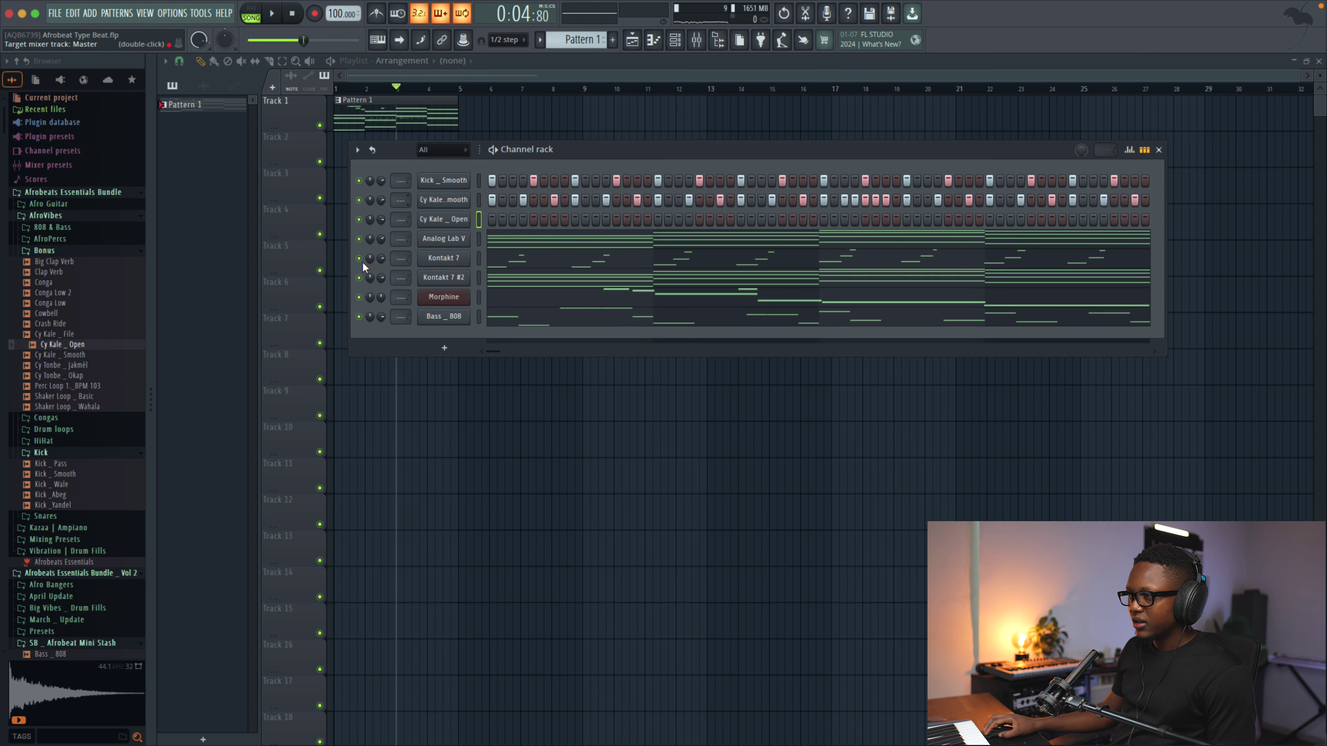
click(74, 326)
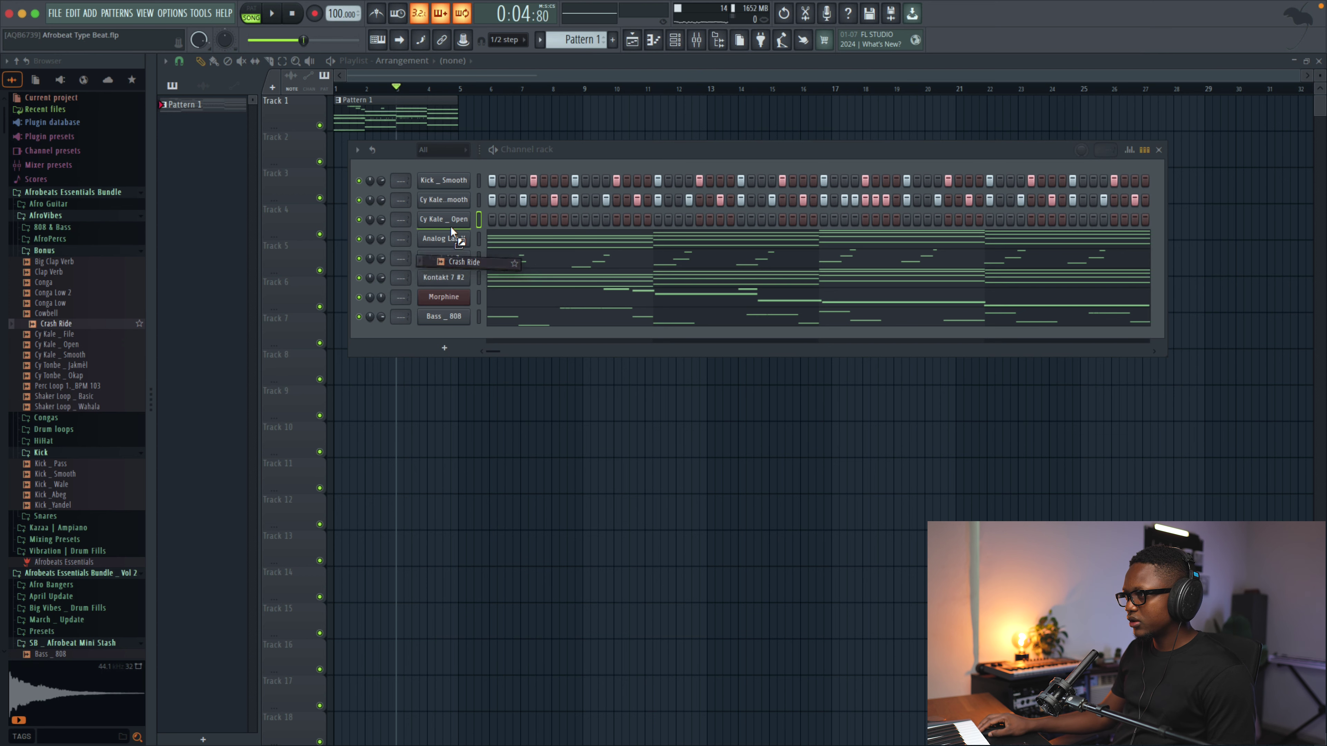
drag(450, 226, 450, 227)
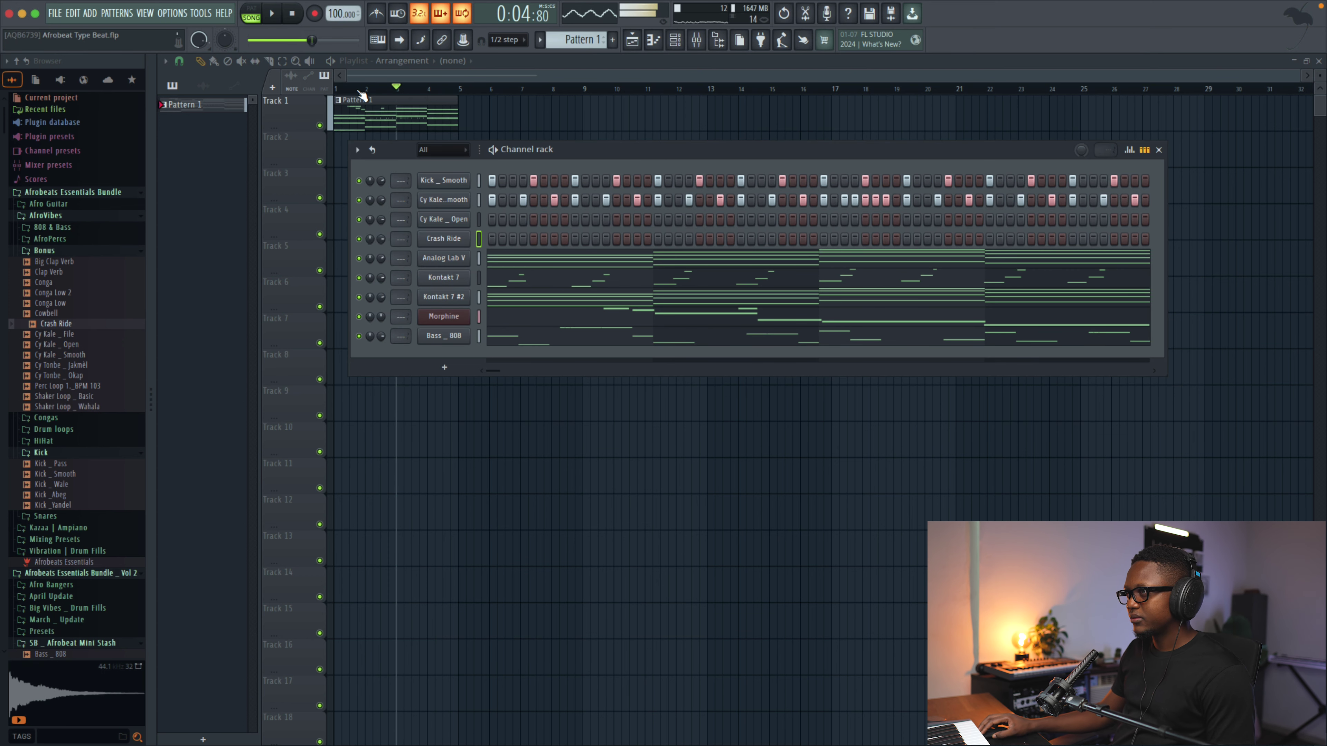
Step: Place a Cy Kale _ Open hit on step 7 of bar 1 and Crash Ride hits on steps 9, 12 and 15 of bar 2
key(space)
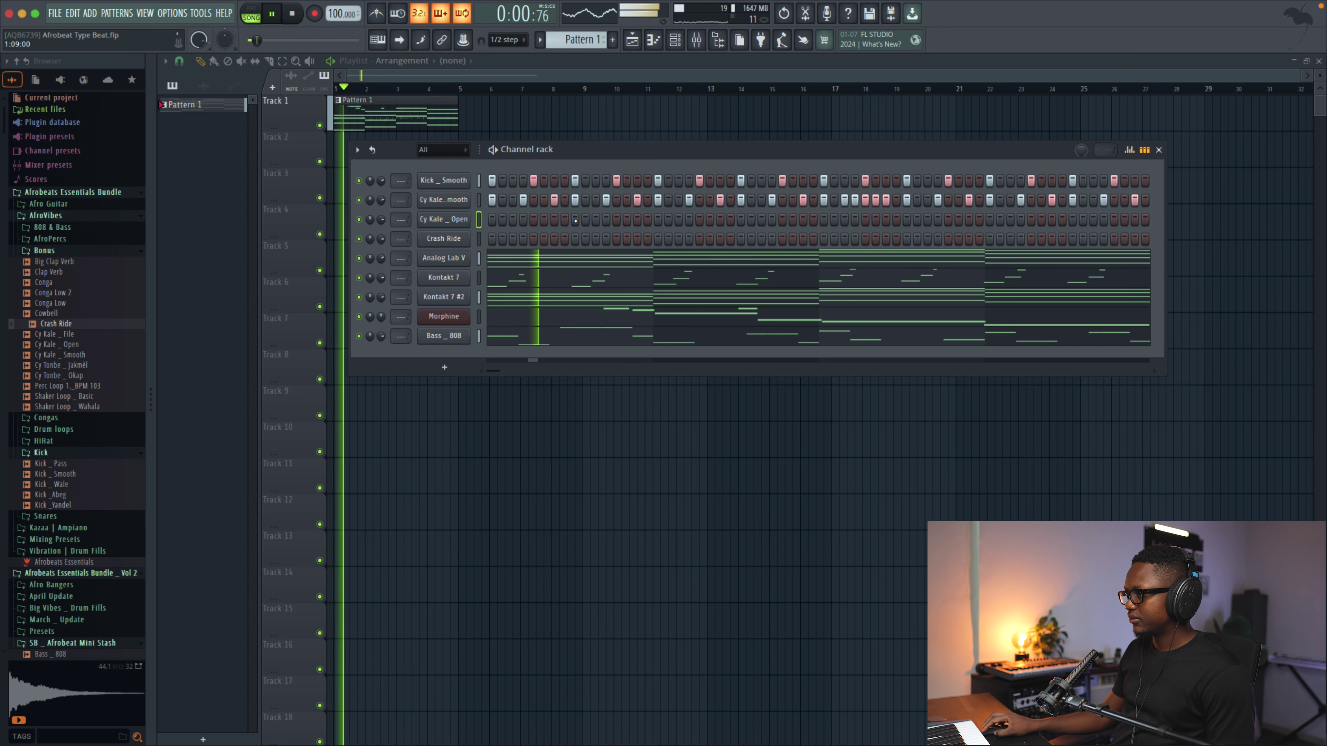
key(space)
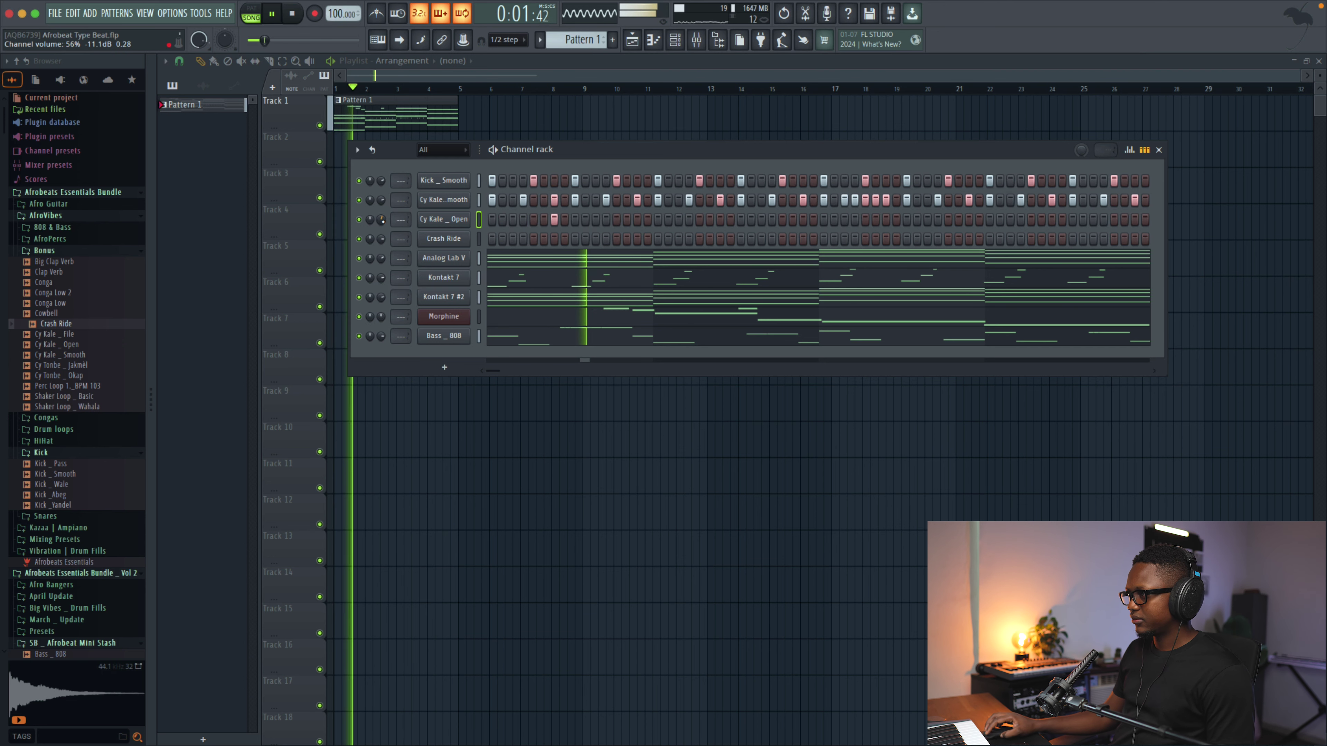
click(741, 239)
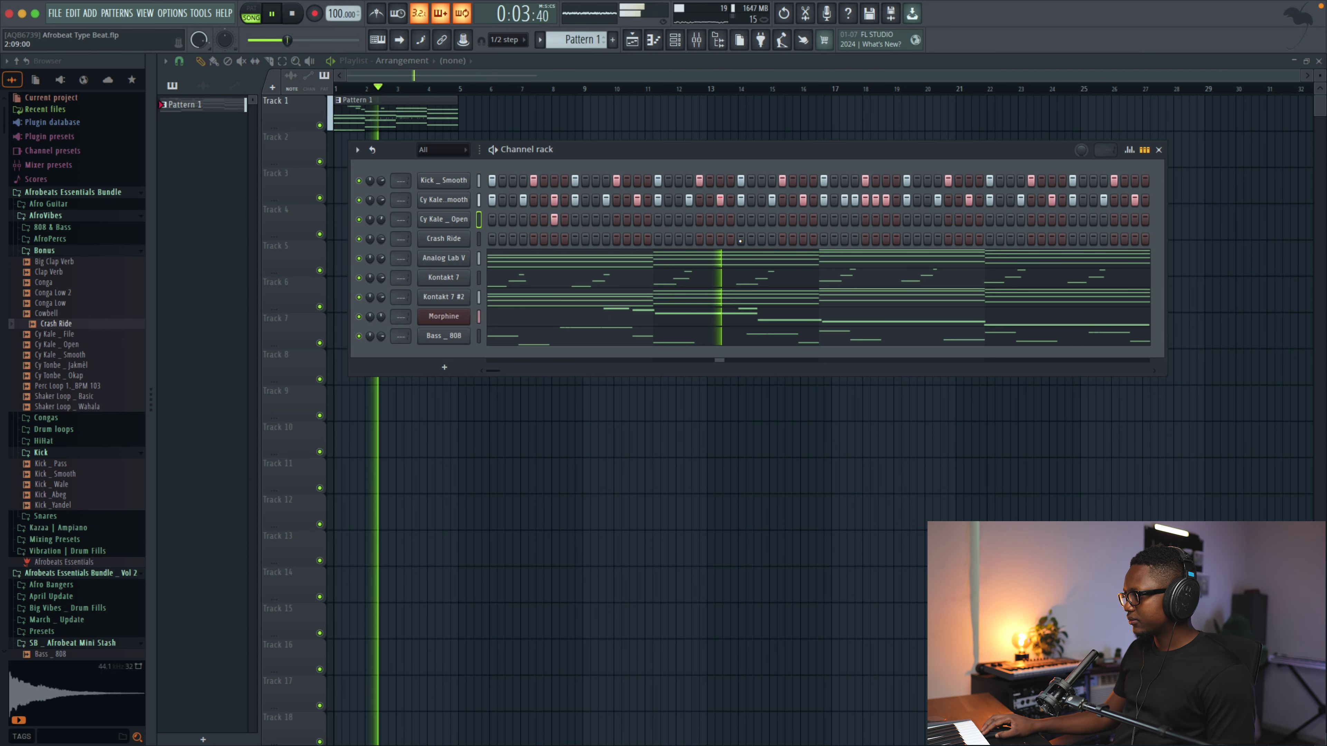
click(772, 238)
click(803, 238)
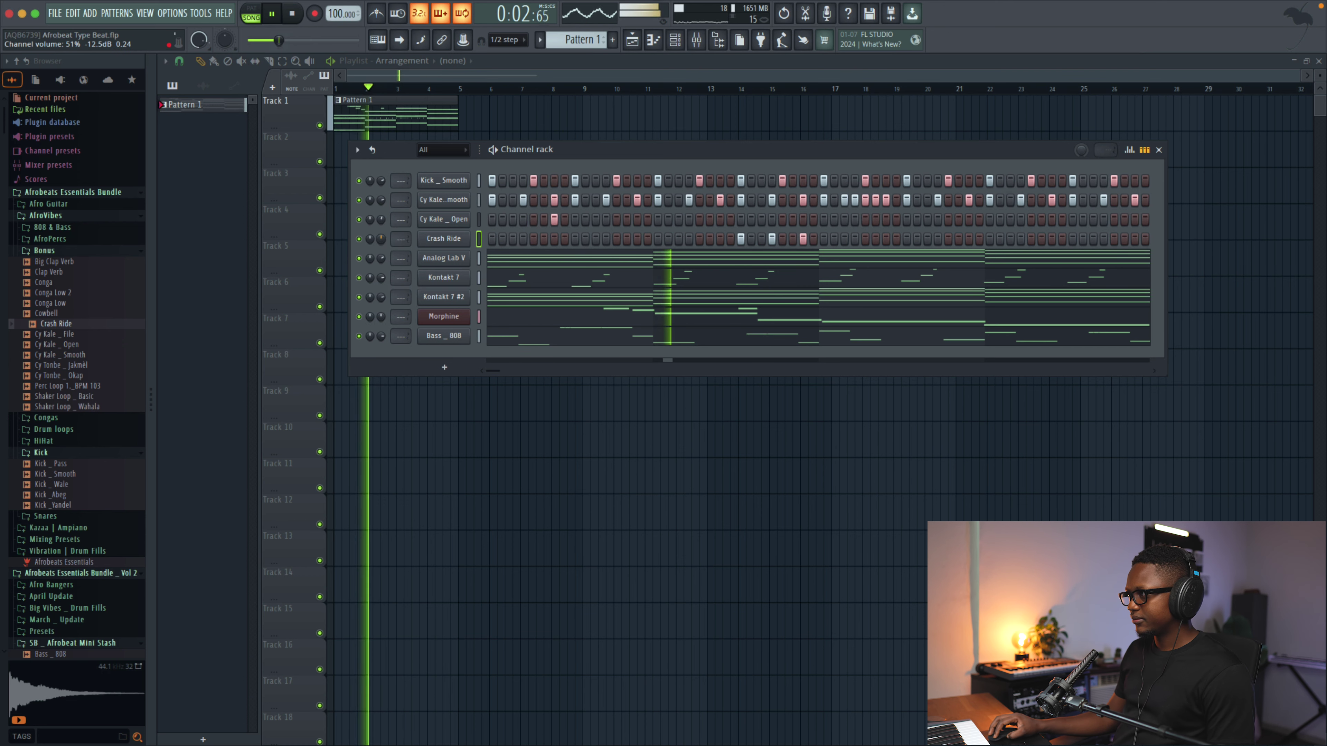
Step: Place a Cy Kale _ Open hit on step 7 of bar 3 and try out a Crash Ride hit on step 9 of bar 4
click(886, 219)
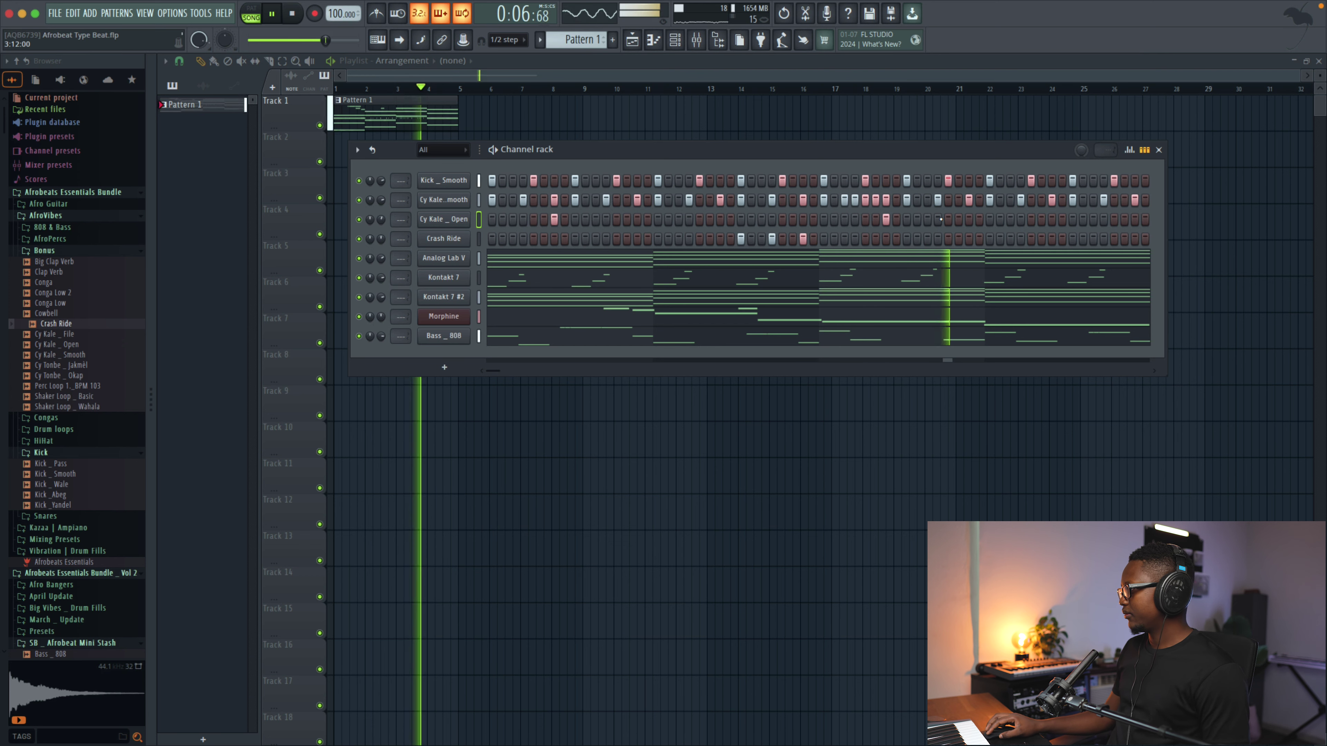
click(1071, 244)
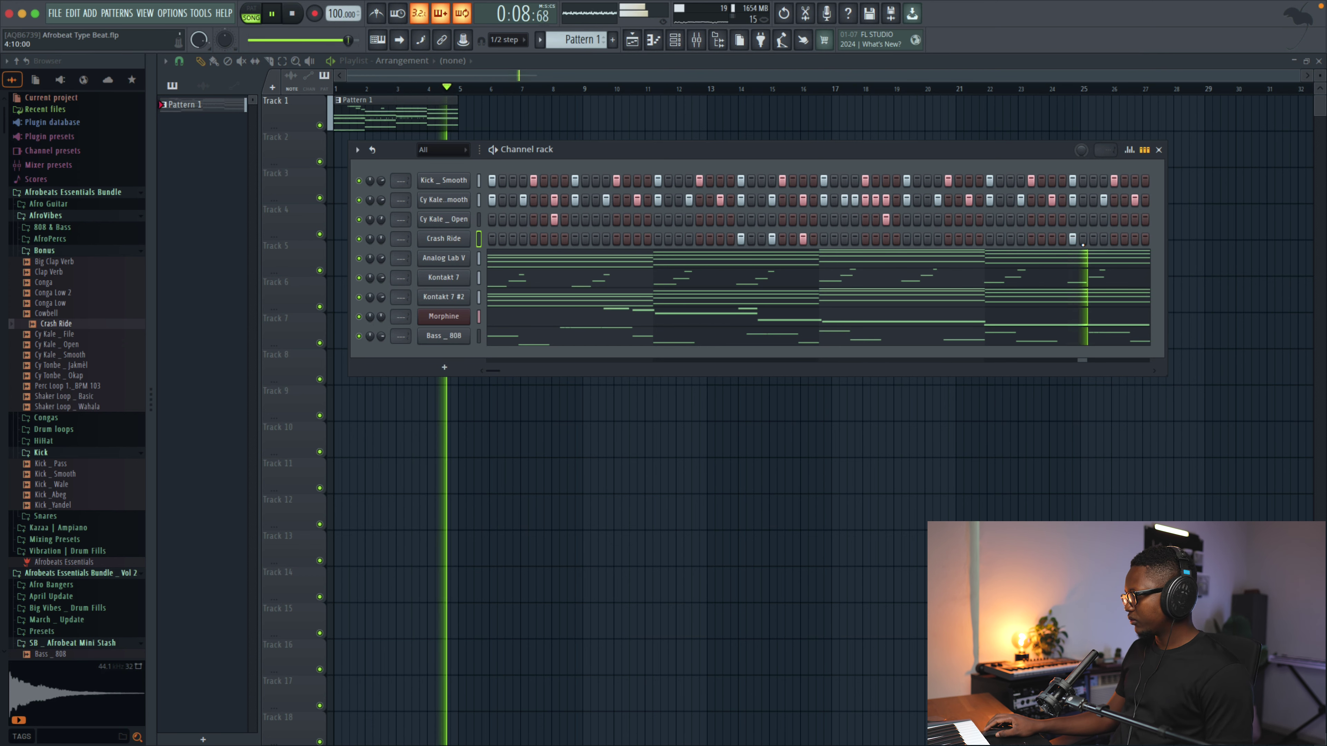
right_click(1071, 243)
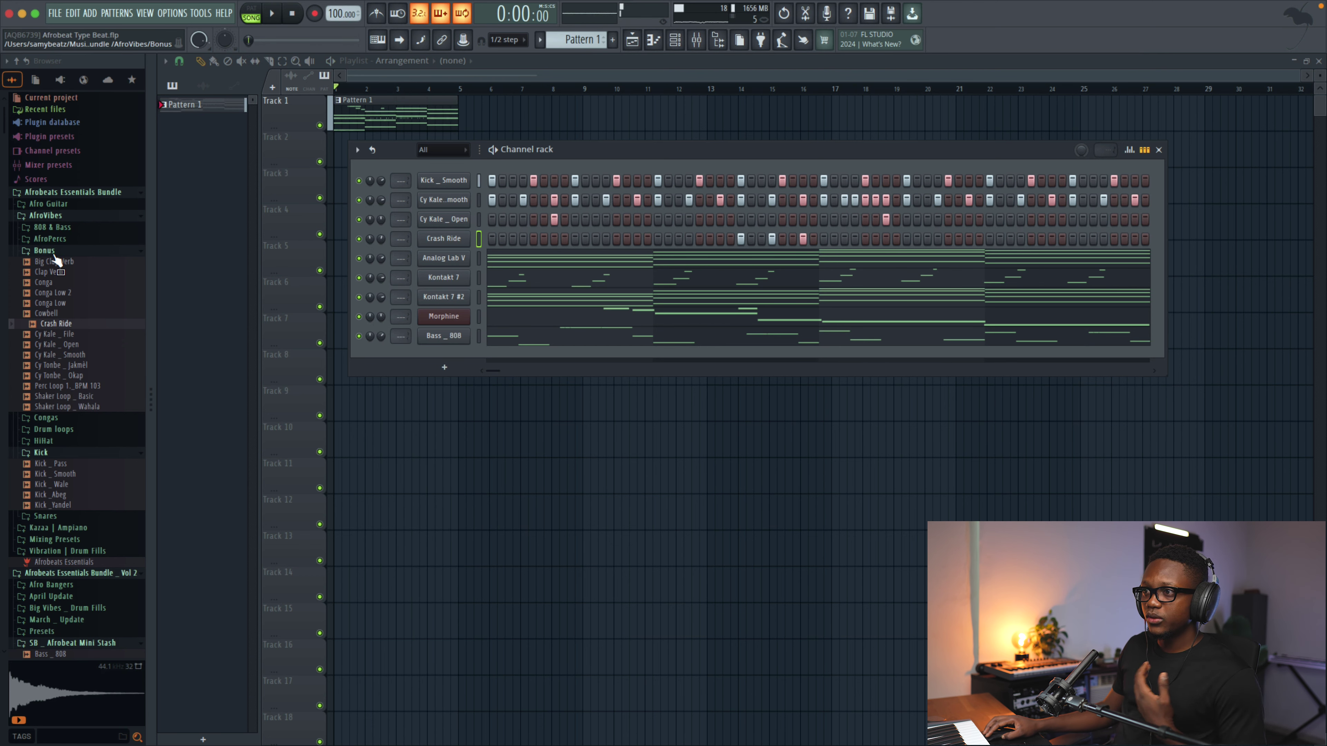
Step: Add Perc _ Evre from SB _ Afrobeat Mini Stash below Cy Kale _ Smooth, with hits on steps 4 and 9 of bars 1 and 2
scroll(116, 303, down, 15)
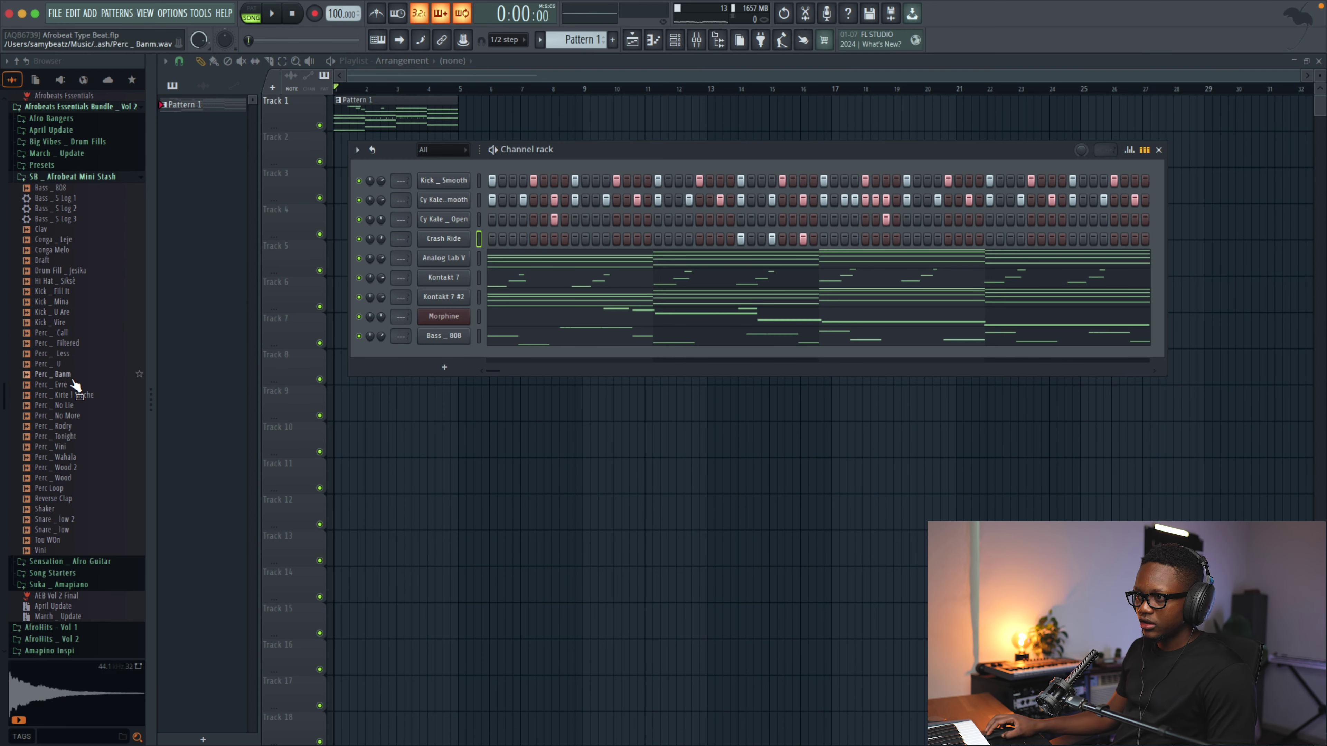
drag(530, 256, 454, 212)
key(space)
key(space)
click(543, 221)
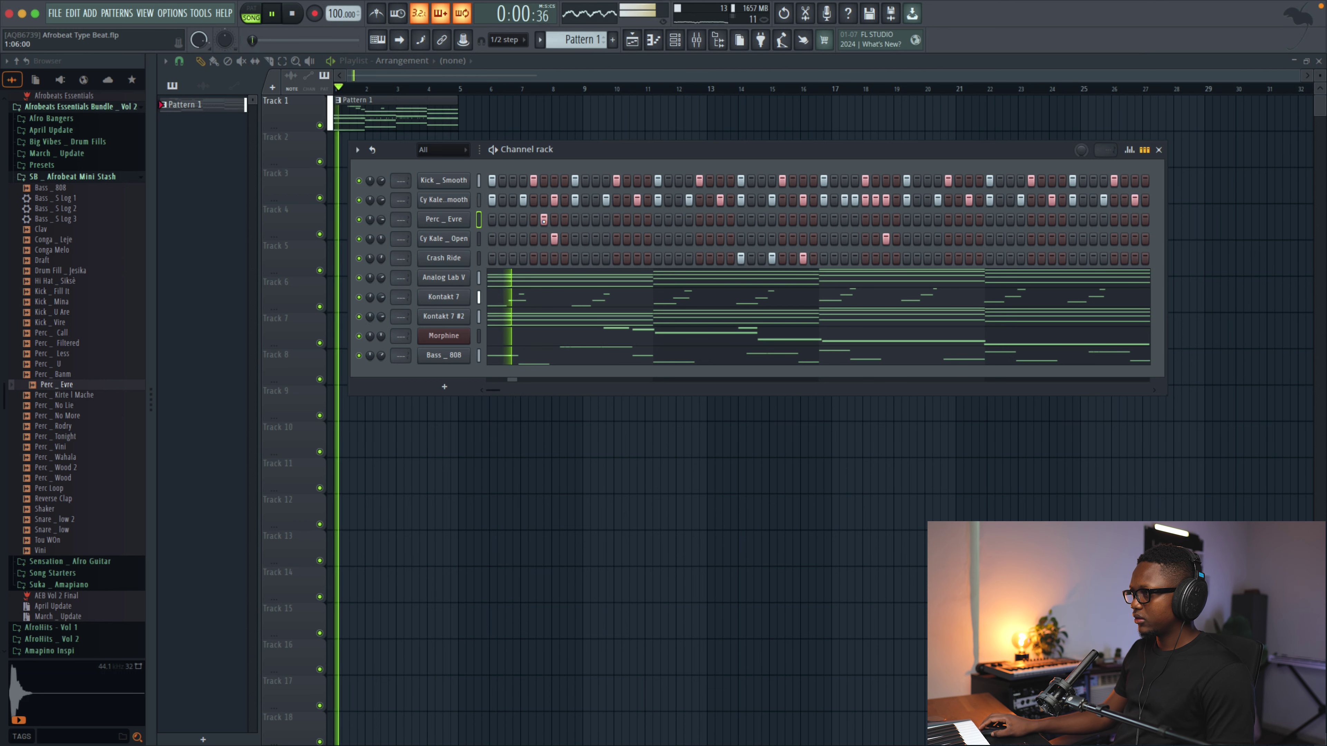
right_click(543, 222)
key(space)
key(space)
click(533, 221)
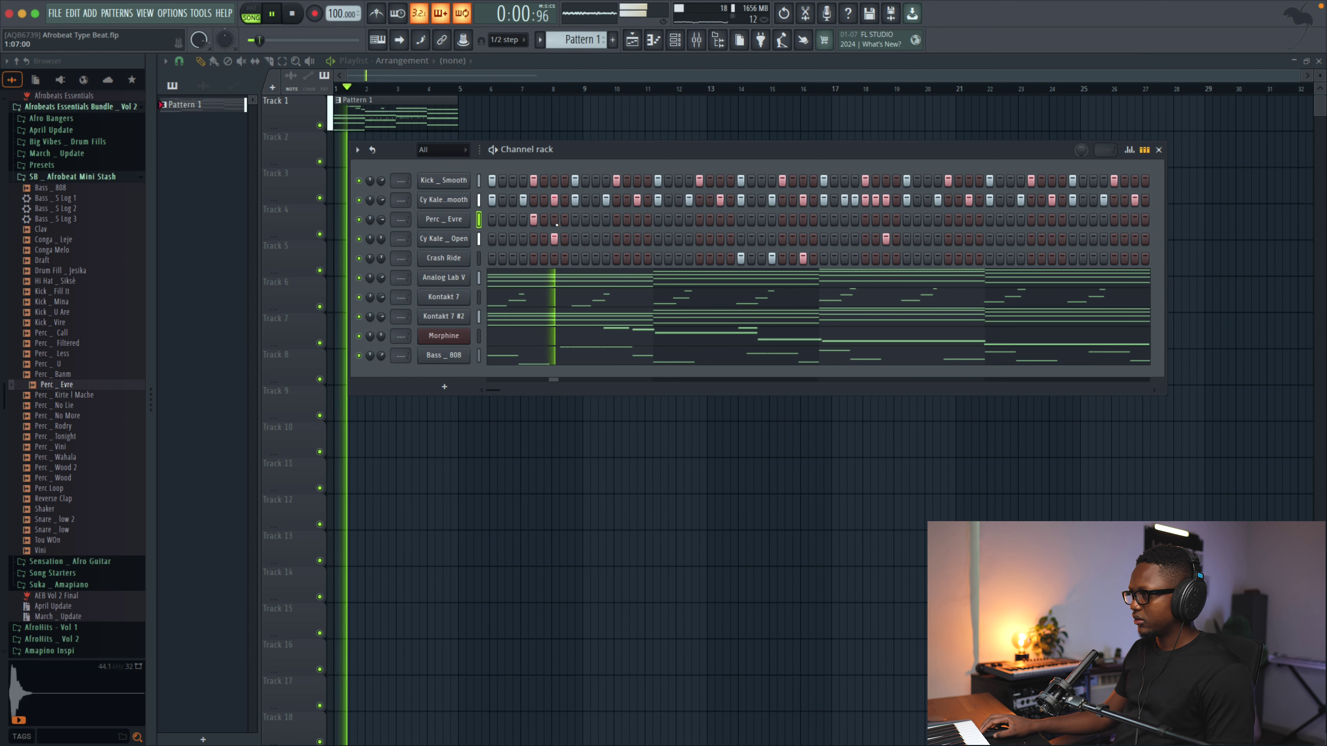
click(575, 219)
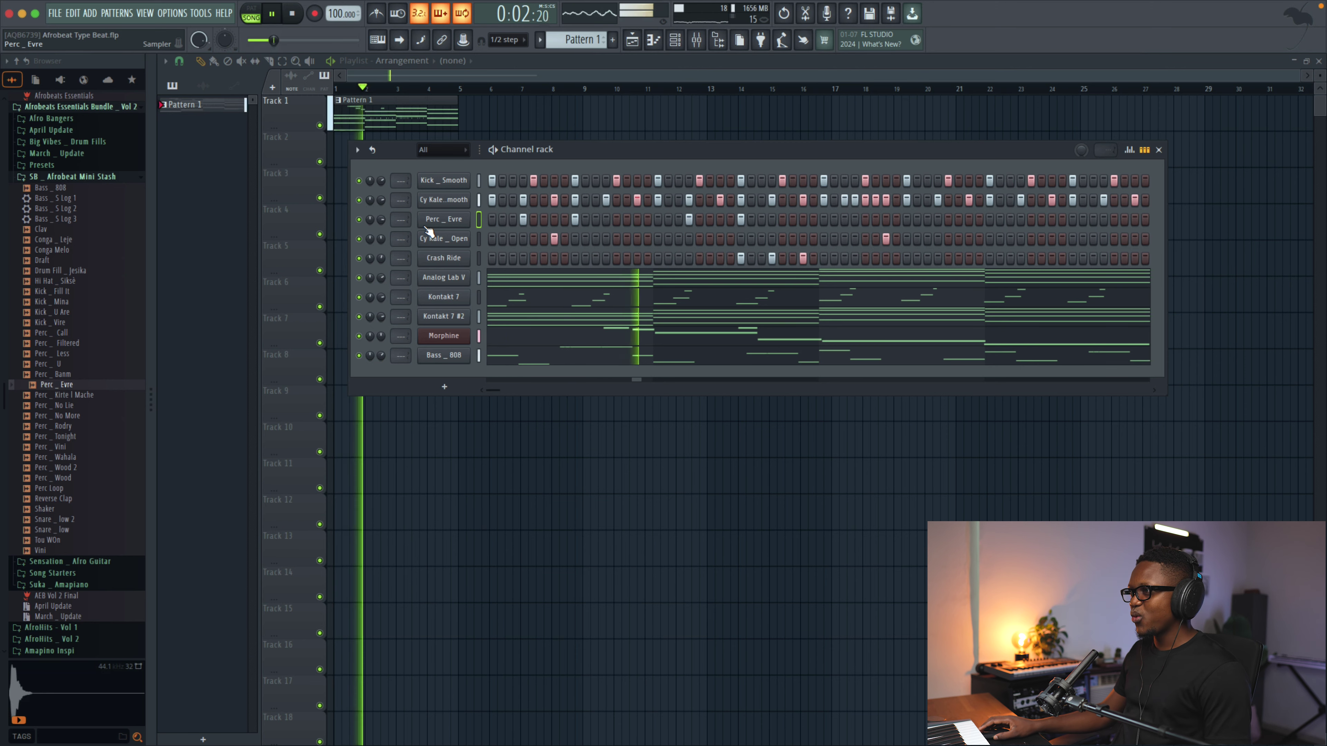
Step: Duplicate the Perc _ Evre hits of bars 1 and 2 into bars 3 and 4 in its piano roll and close it
right_click(444, 219)
click(473, 220)
key(space)
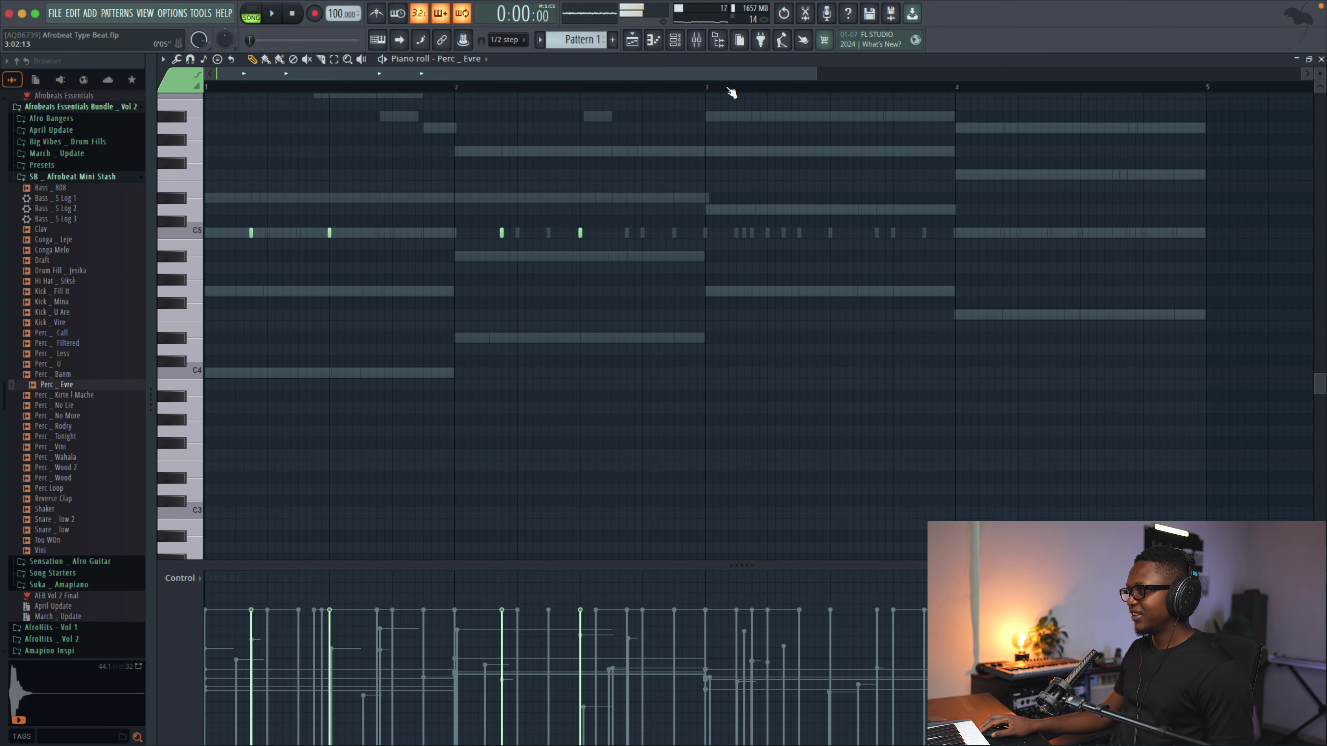
drag(632, 94, 37, 47)
key(super+b)
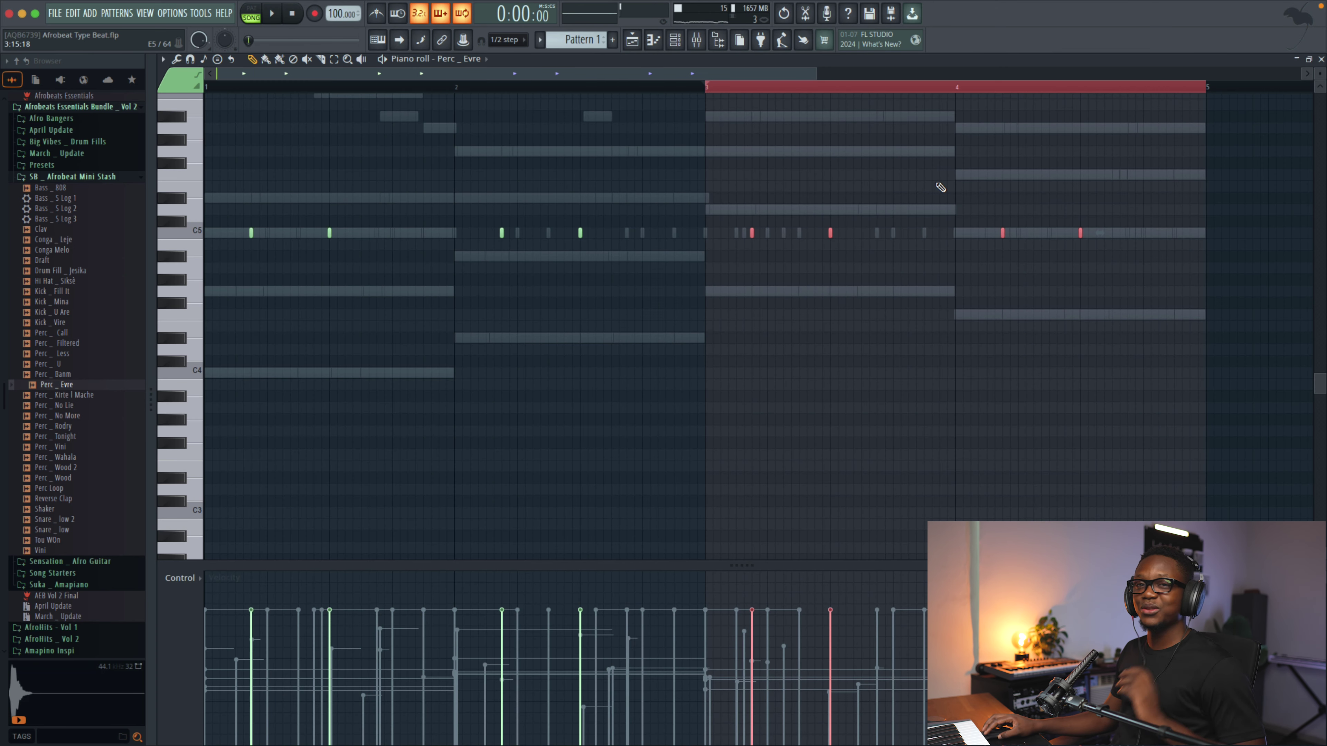
key(space)
click(1321, 59)
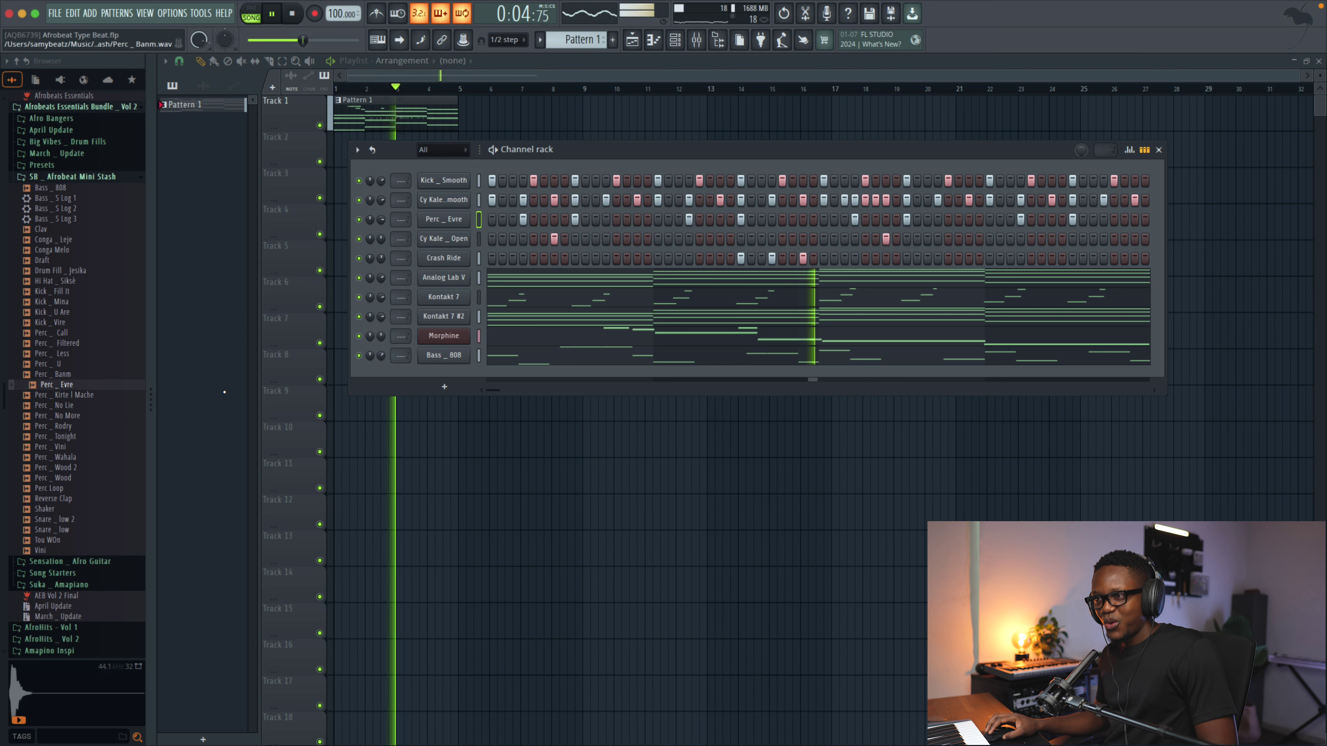
Step: Add Snare _ low 2 with hits on step 15 of each bar, and add Vintage from the Afro Bangers Congas folder below Crash Ride
key(space)
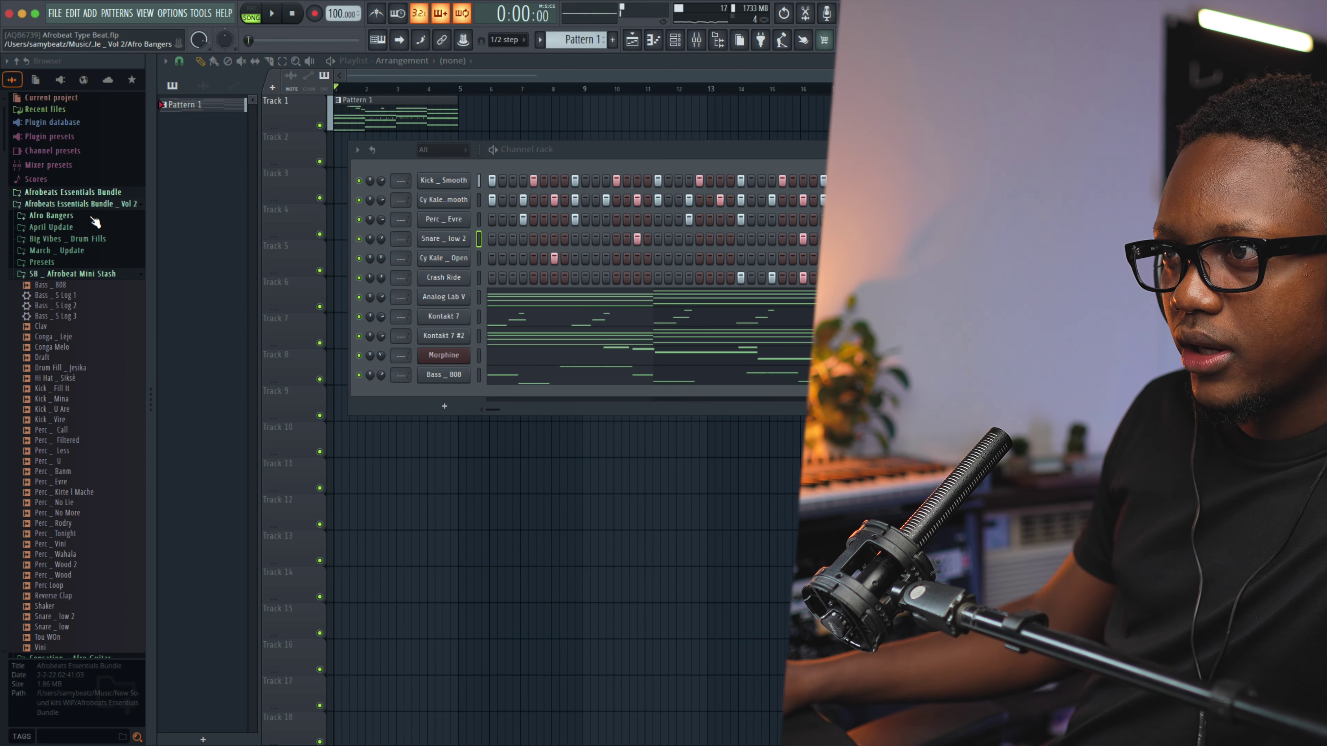
click(75, 228)
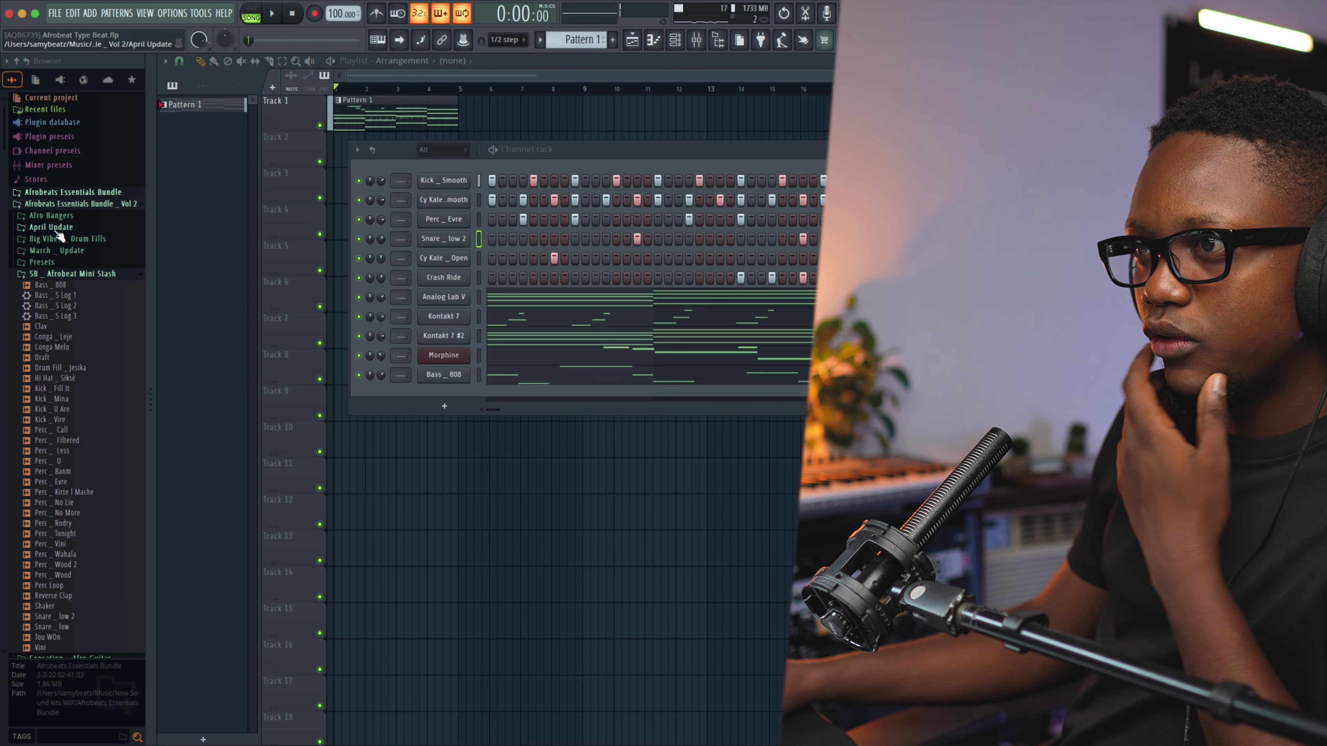
click(63, 219)
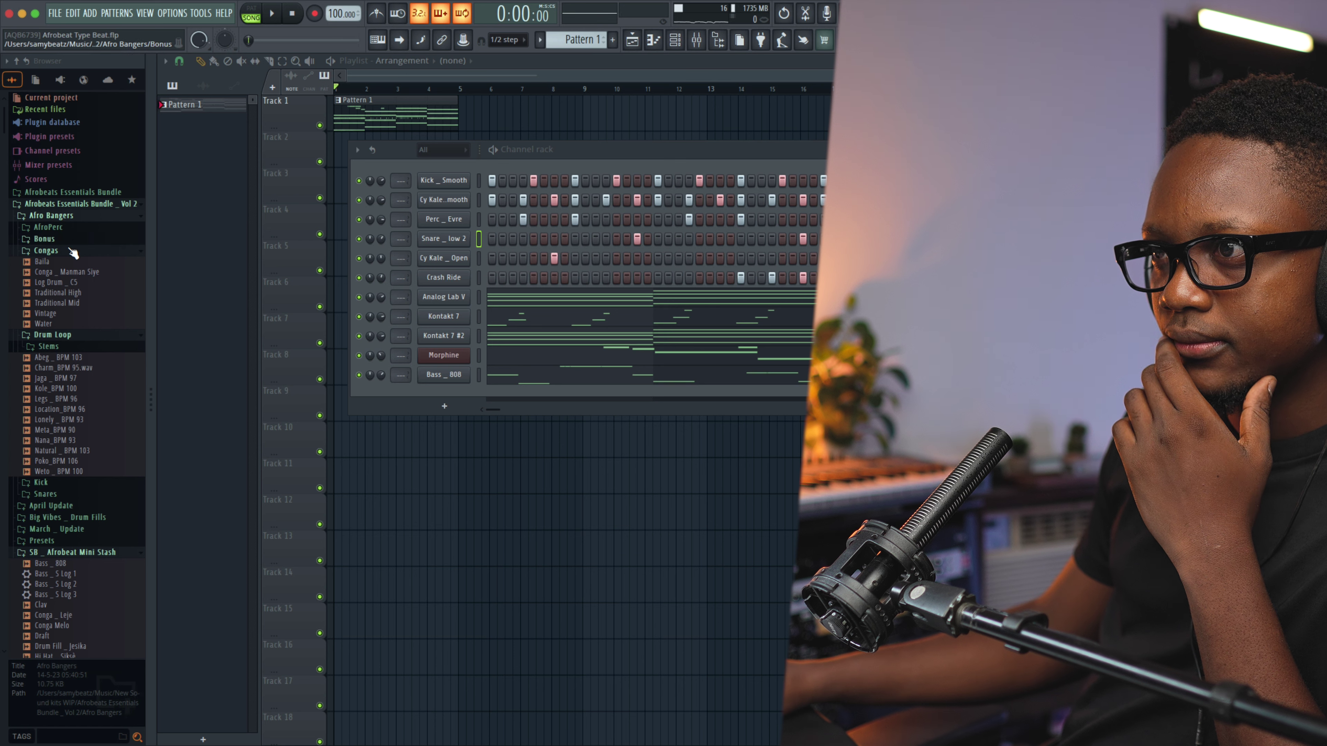
click(46, 323)
drag(52, 318, 457, 291)
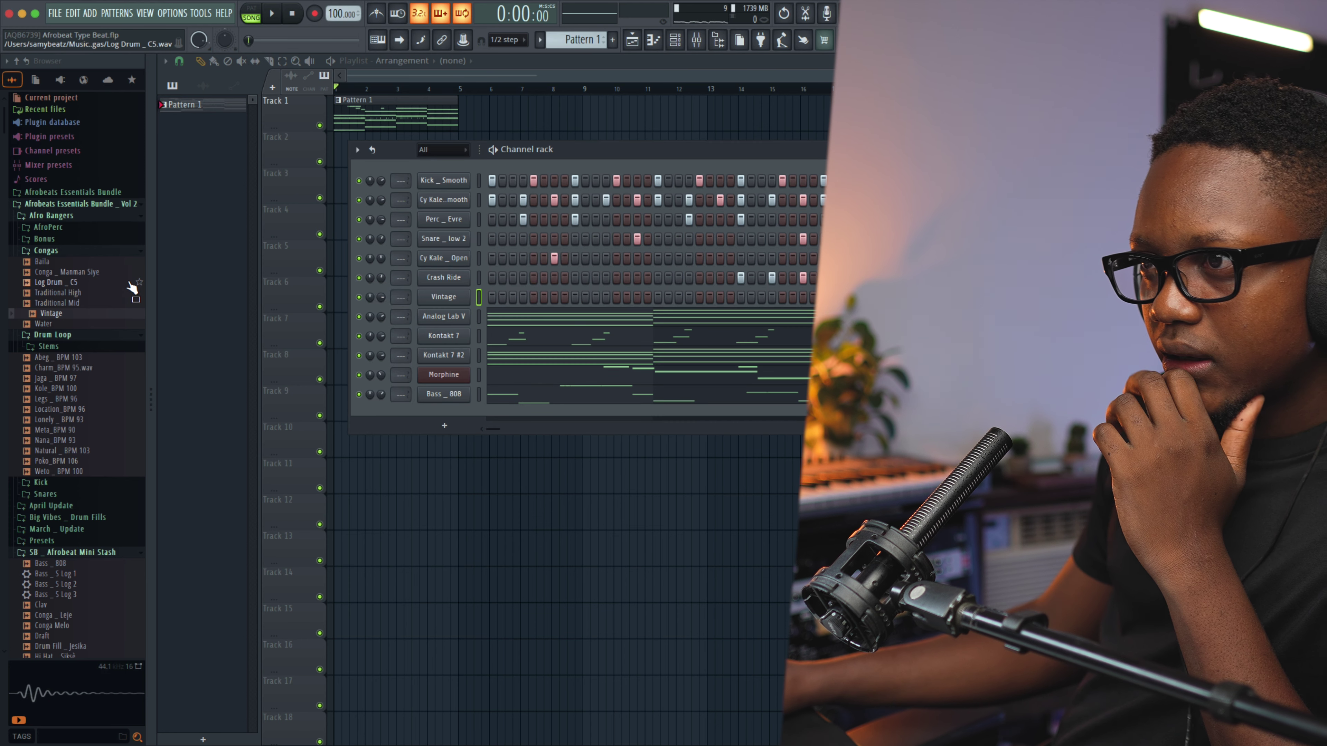
Step: Audition more conga samples and add Conga _ Leje and Conga _ All On Me as channels below Vintage
click(63, 273)
click(63, 294)
click(62, 304)
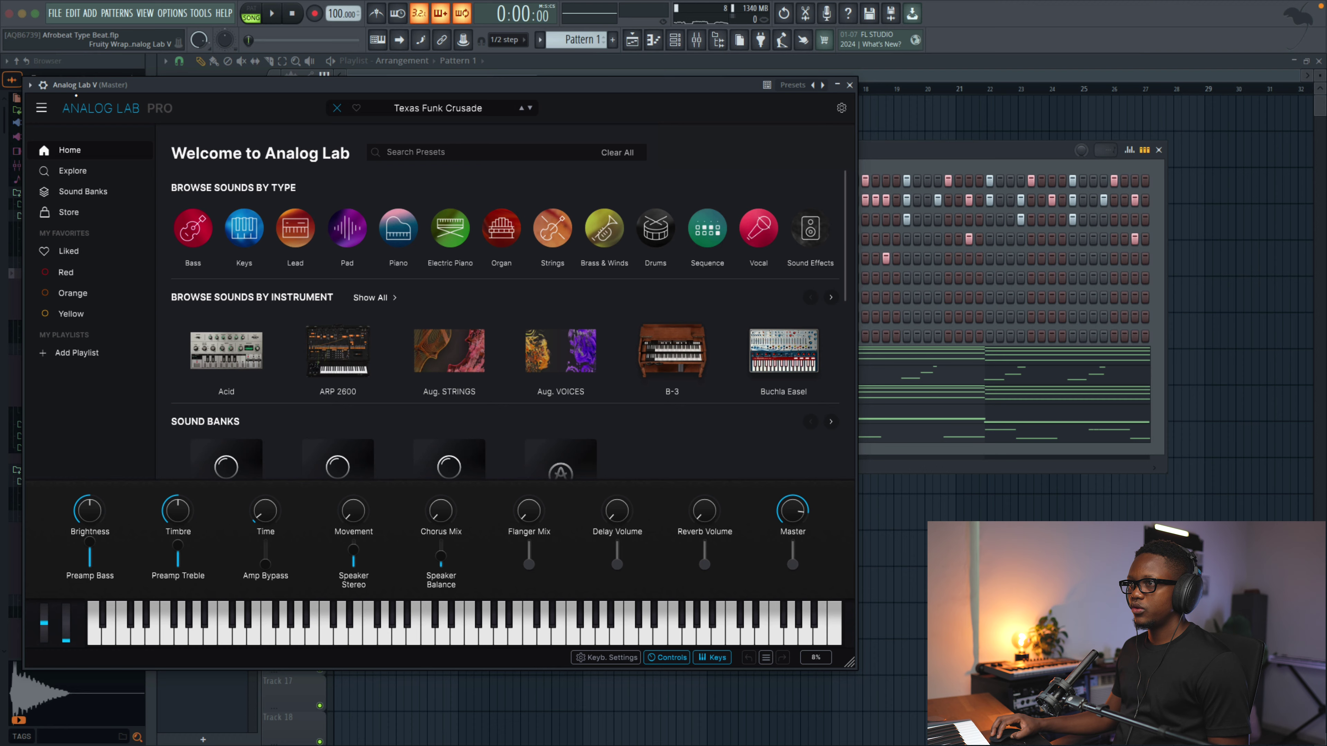
Step: Route the Analog Lab V channel to mixer track 1 and load Kickstart 2 in that track's first effect slot
click(44, 86)
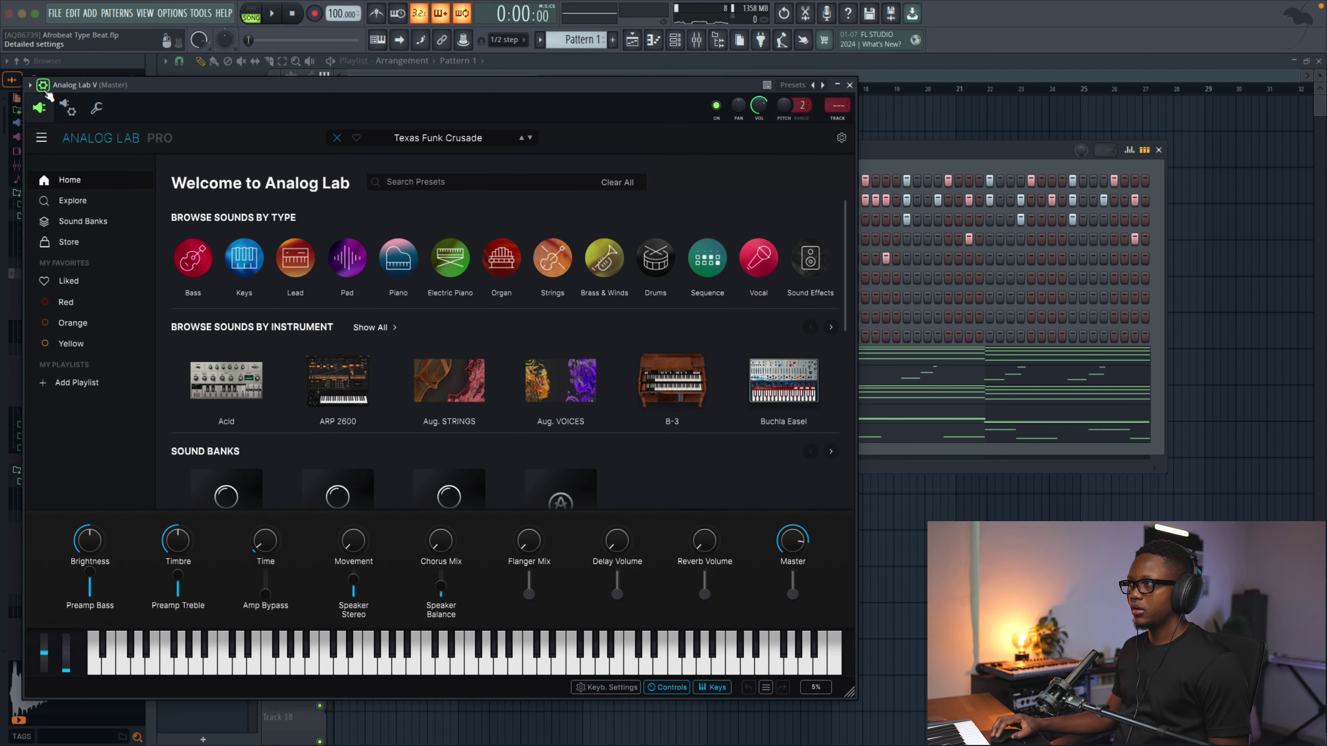
click(847, 109)
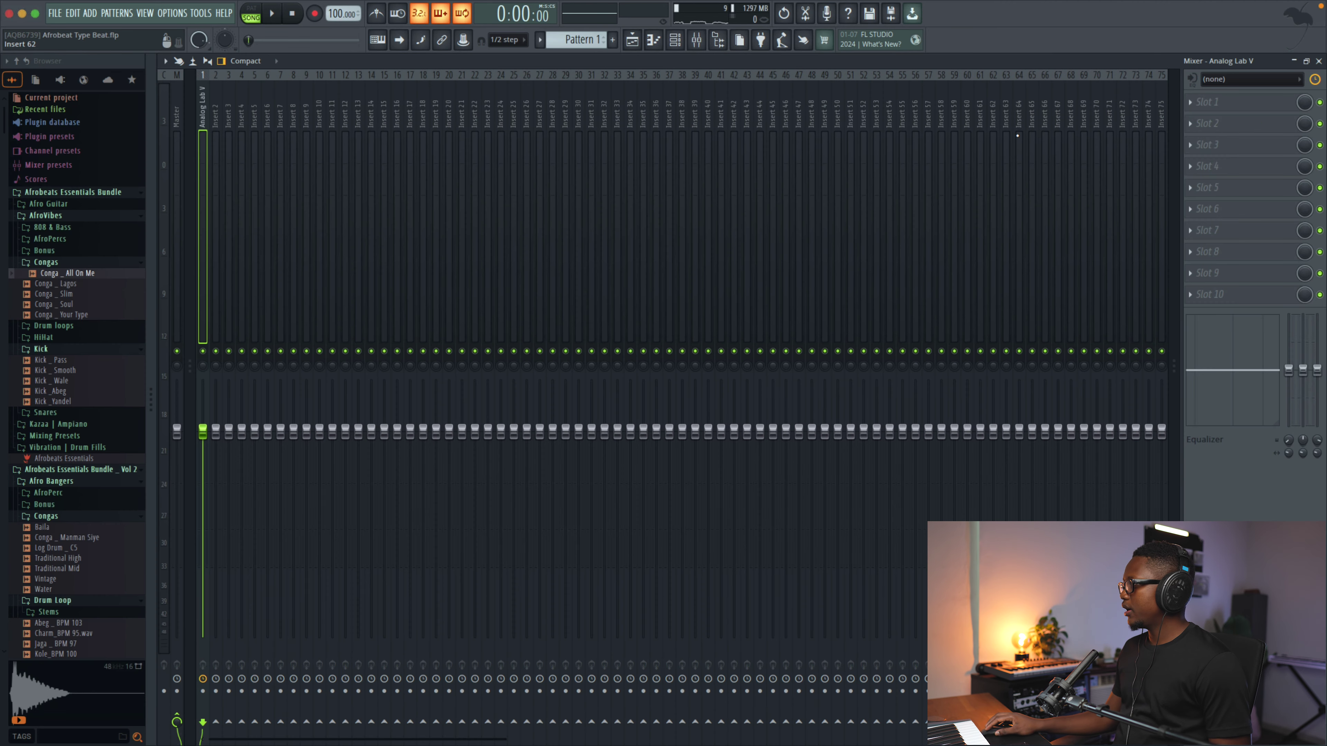
click(1220, 99)
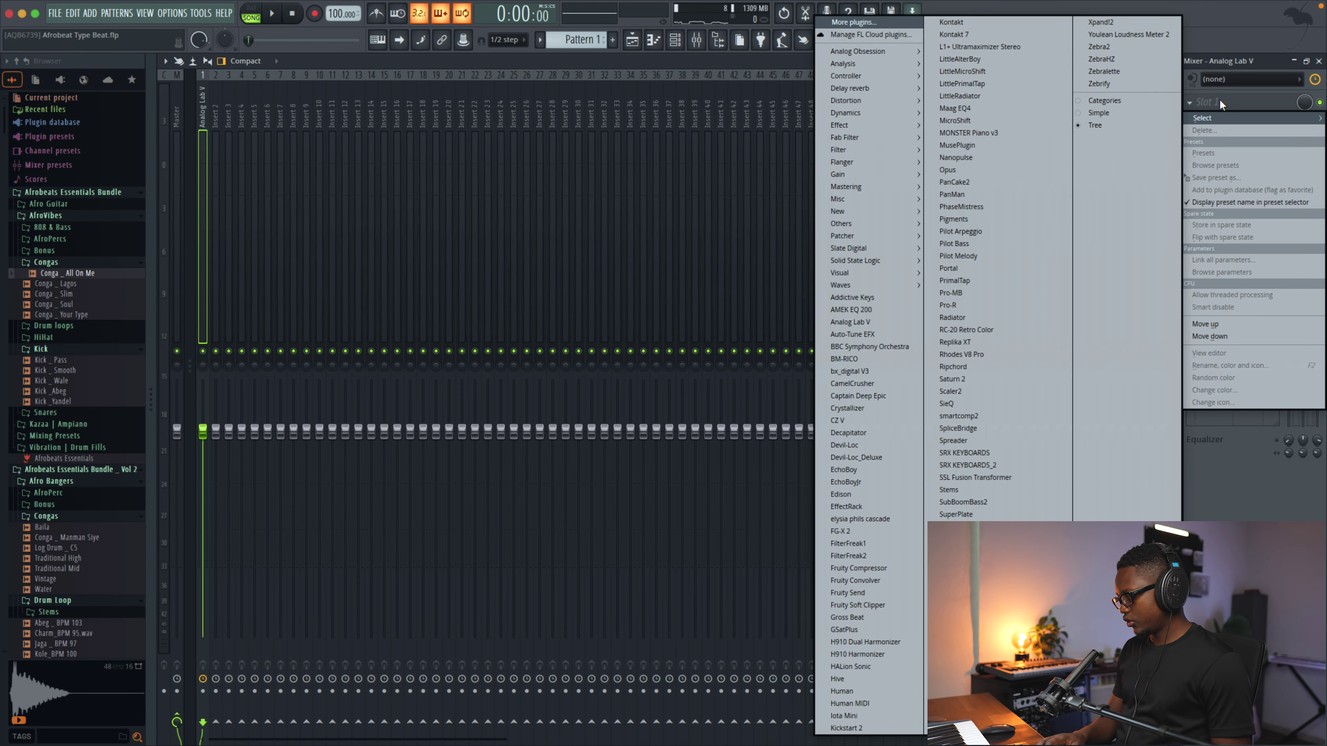
key(Up)
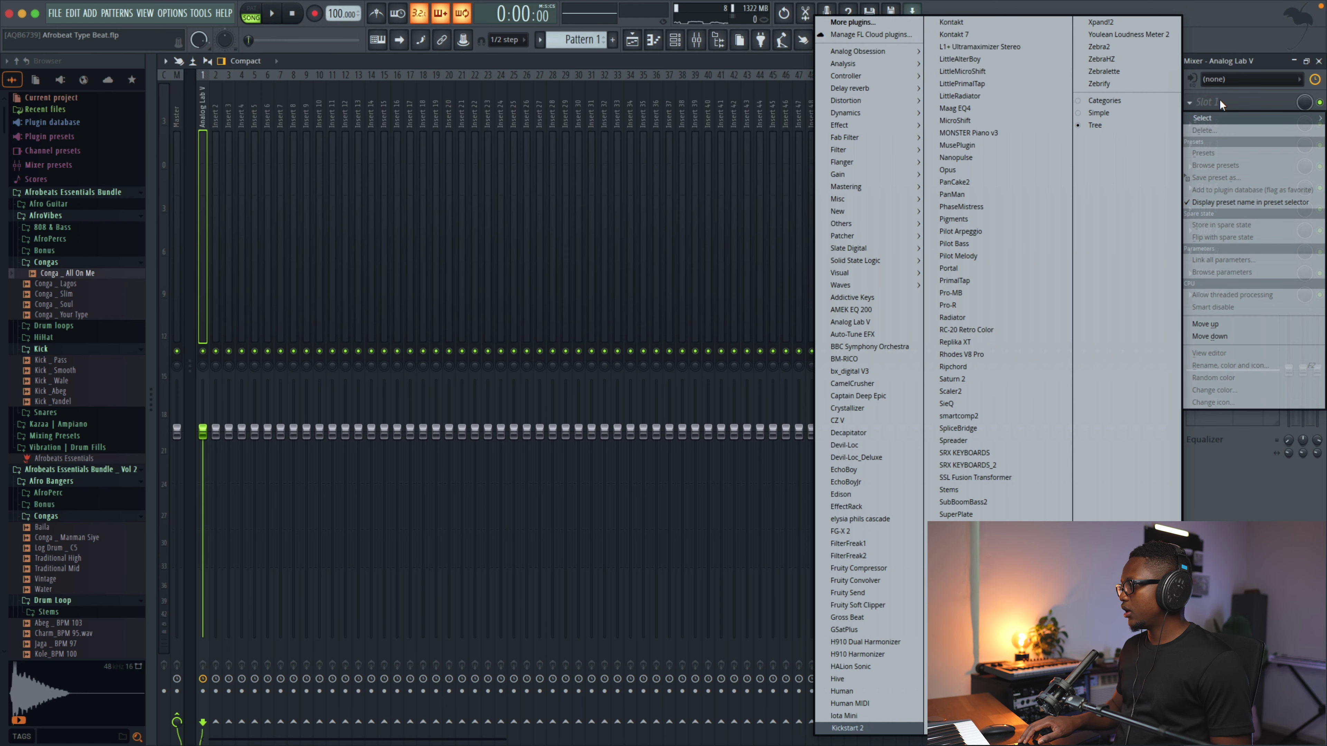
key(Return)
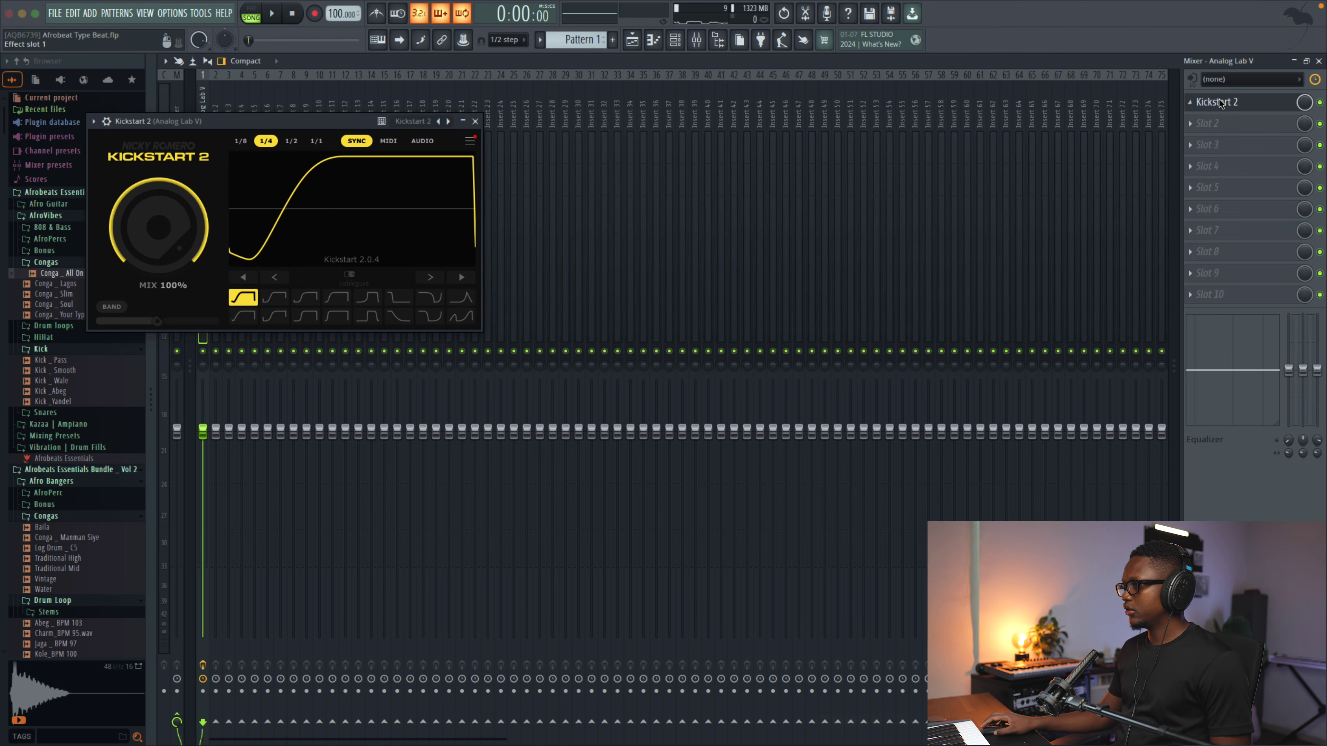
key(F9)
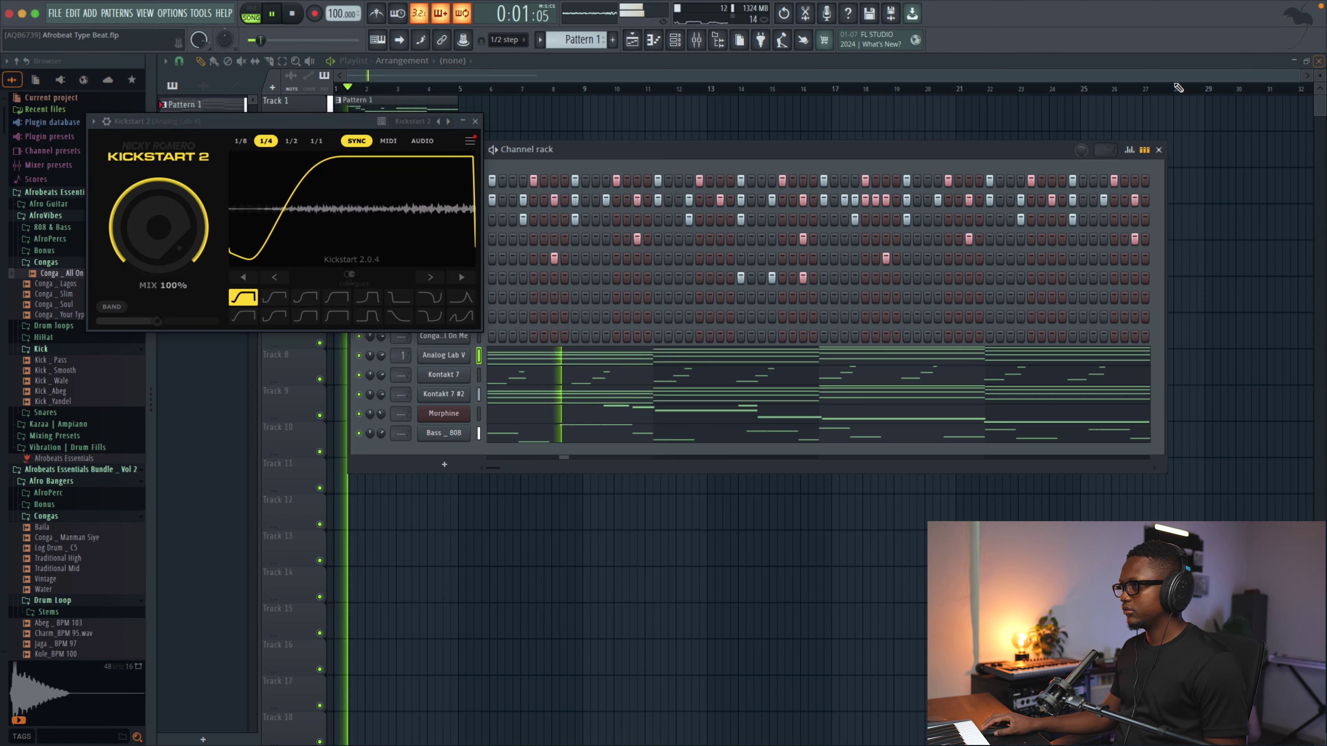
key(space)
click(475, 122)
Step: Play Analog Lab V together with only Kontakt 7 and lower the Kontakt 7 channel volume to about 47%
right_click(359, 356)
key(space)
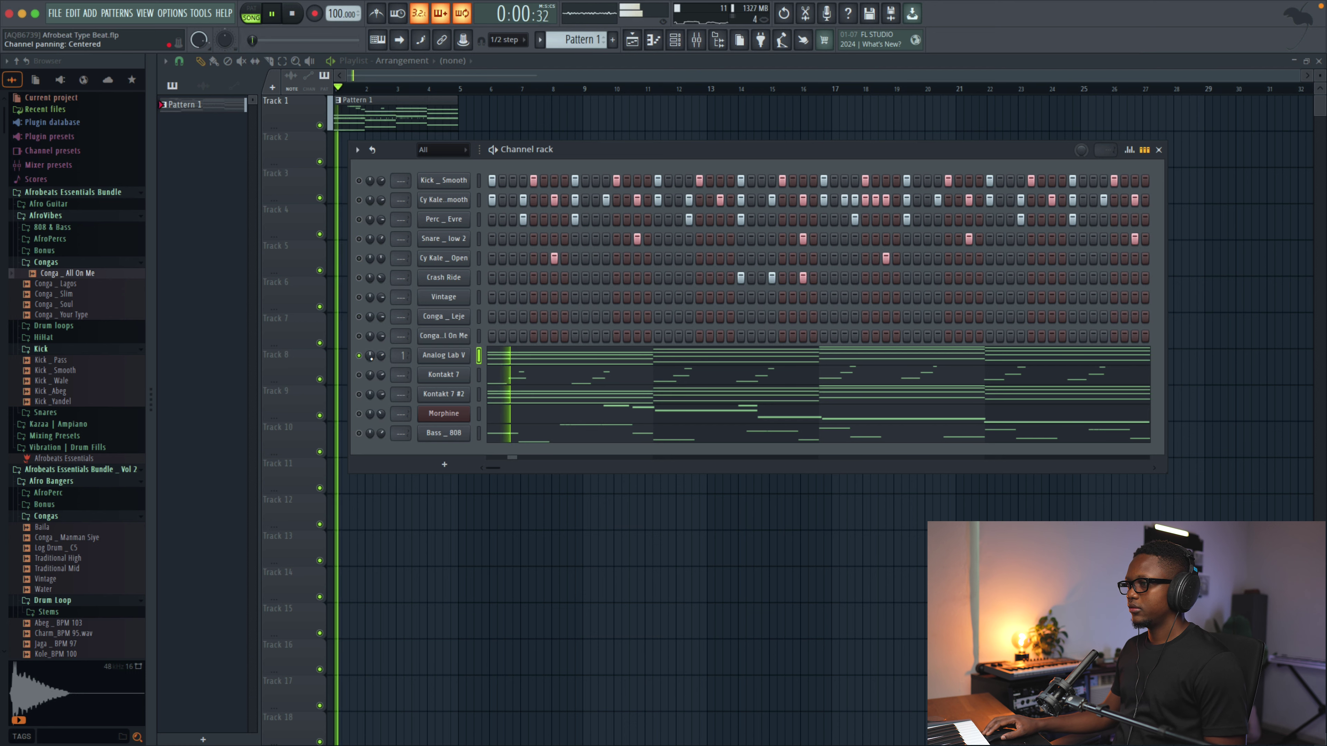
click(360, 376)
key(space)
key(space)
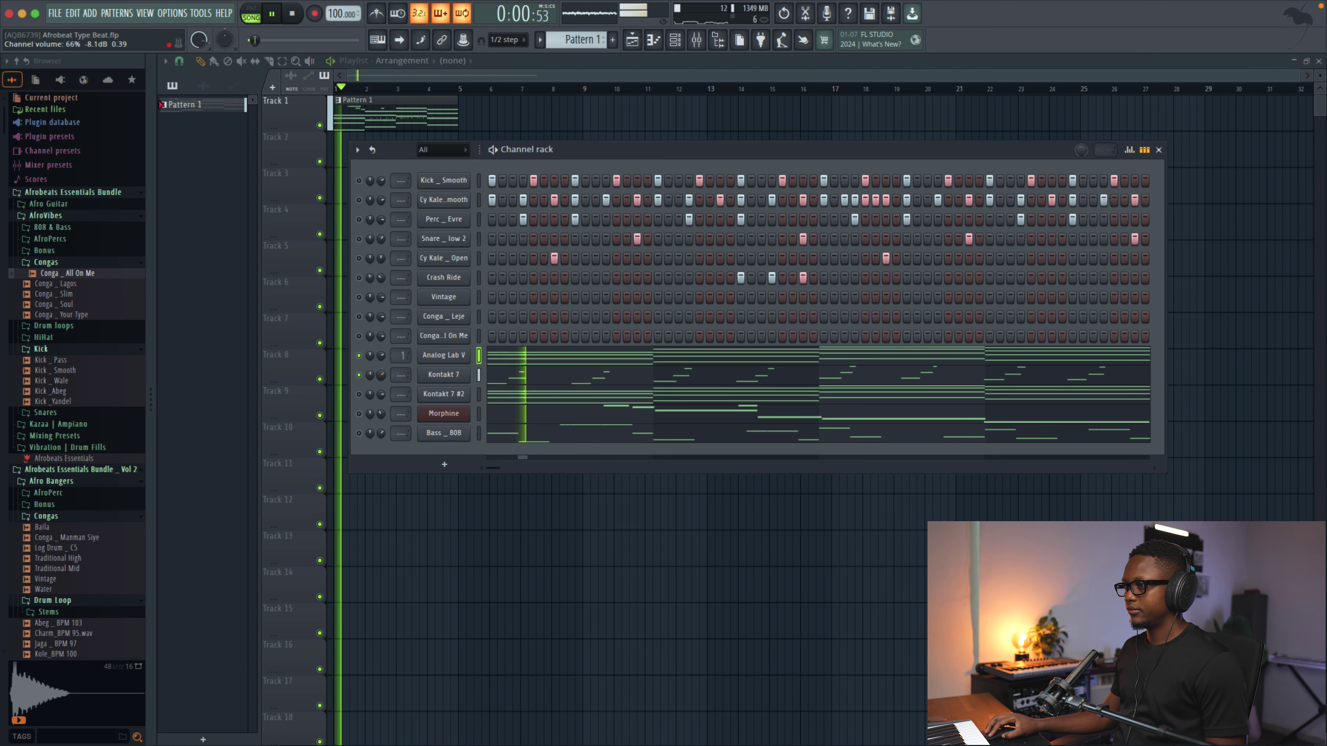
drag(384, 375, 384, 386)
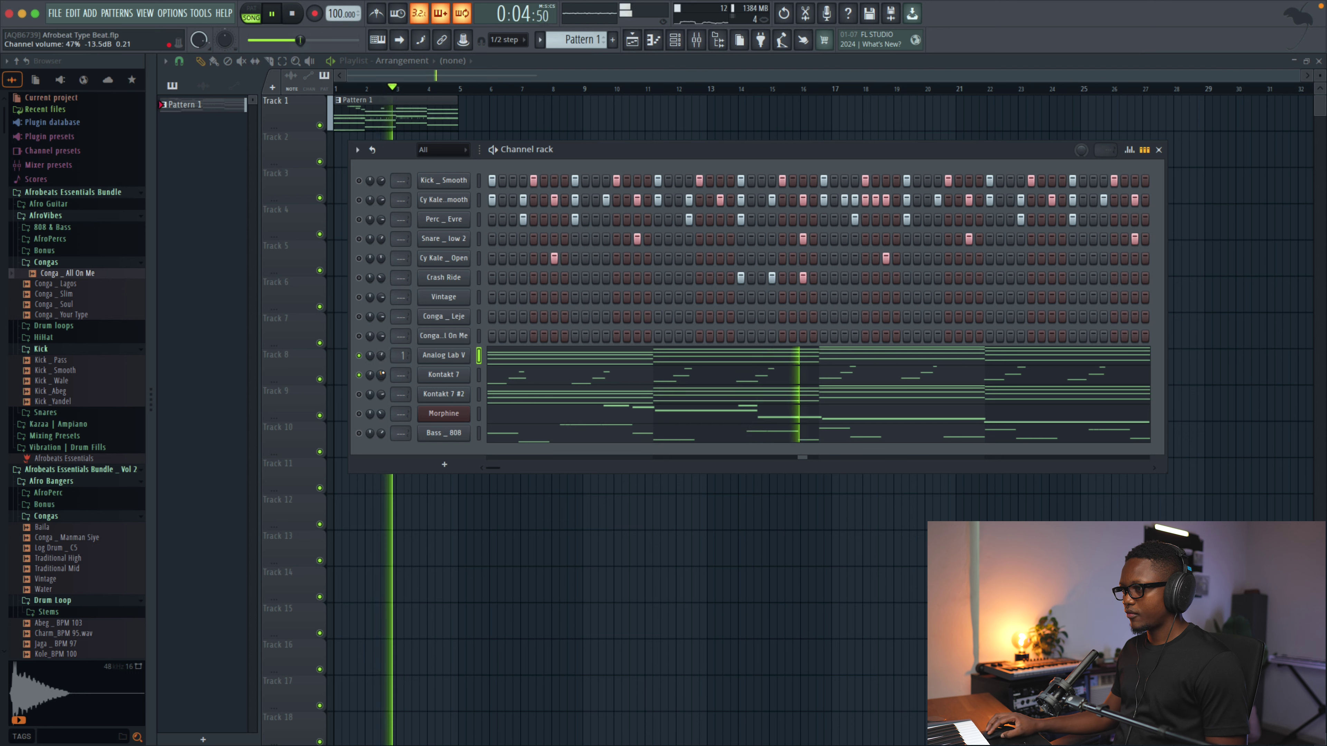
Step: Unmute Kontakt 7 #2 and play it back together with Analog Lab V and Kontakt 7
click(359, 395)
key(space)
key(space)
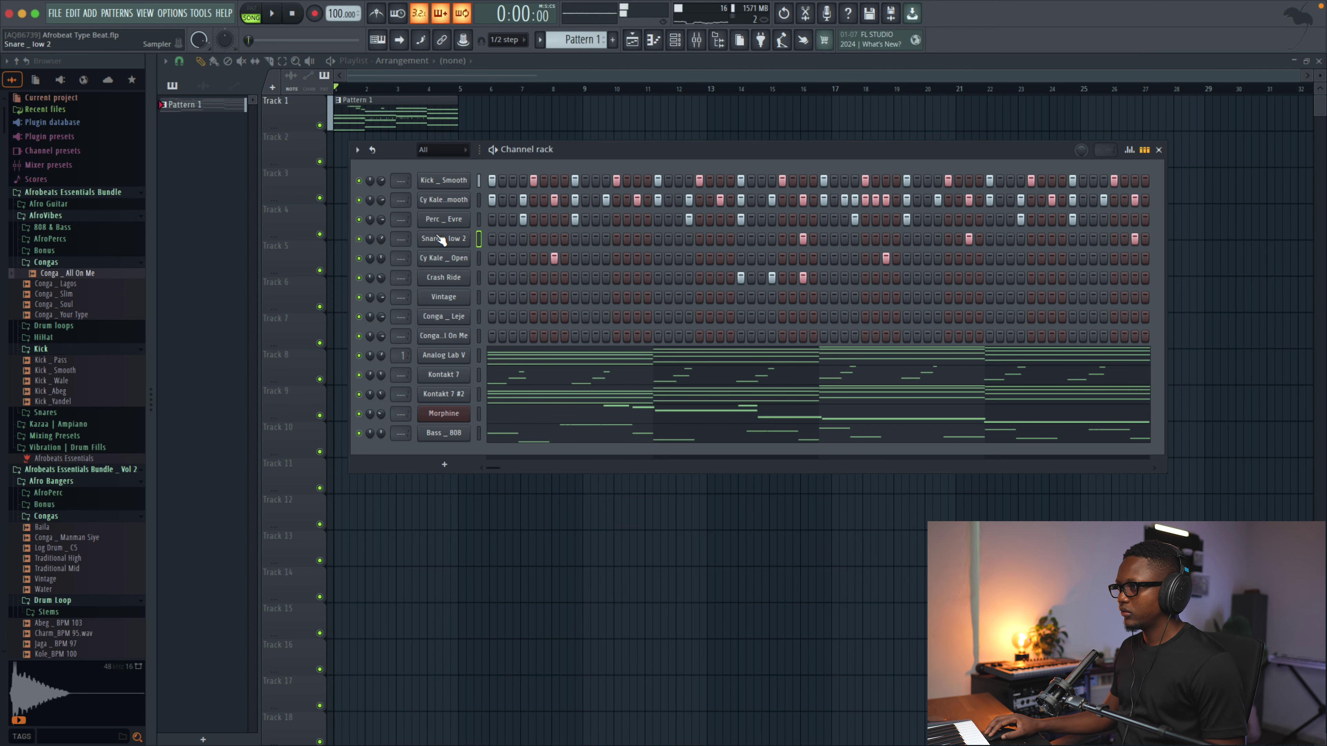
Step: Move the Snare _ low 2 hits to step 12 of each of the four bars
click(596, 239)
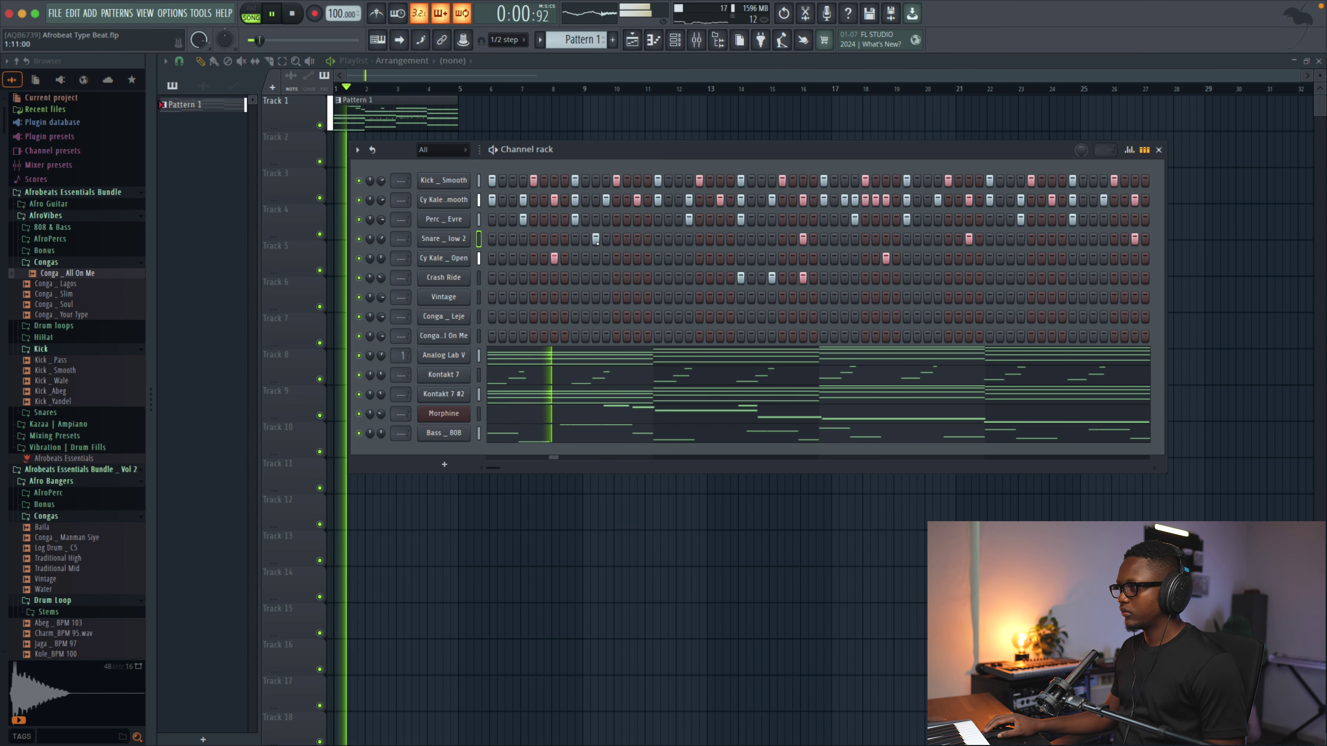
click(609, 241)
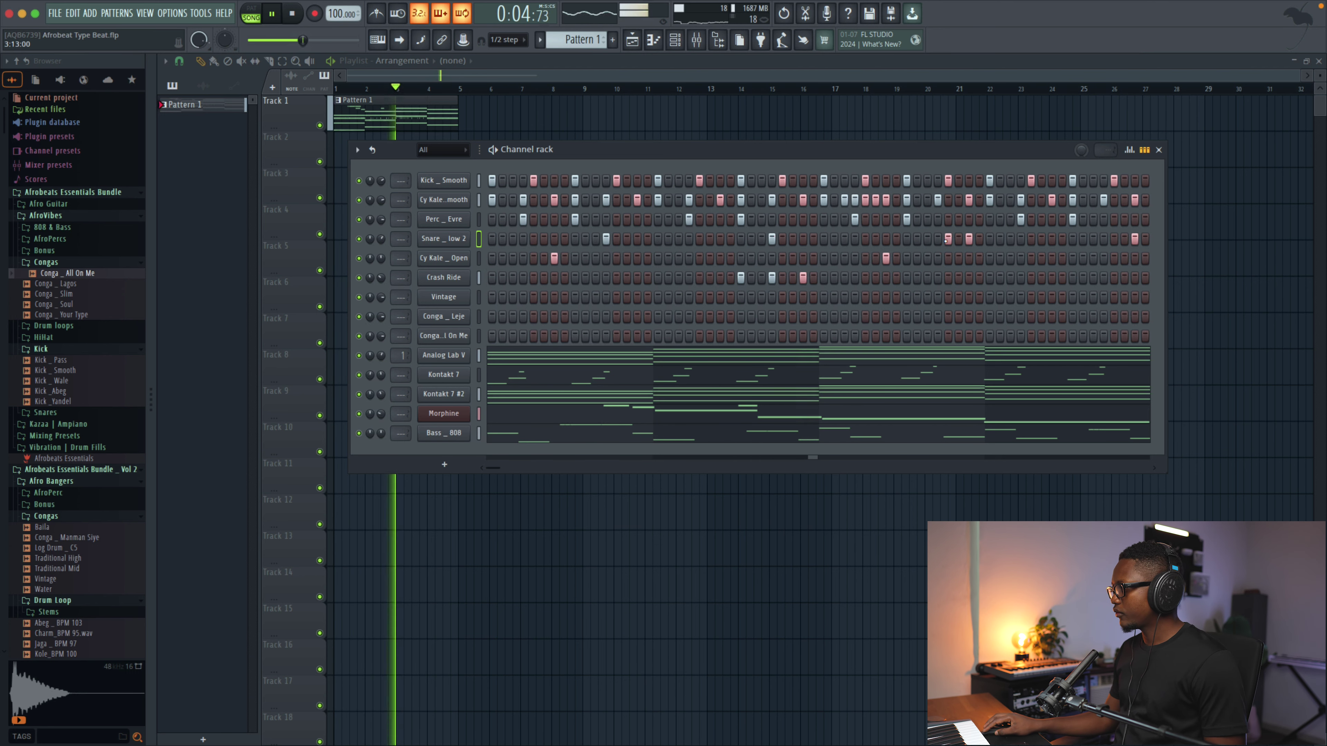
click(1103, 239)
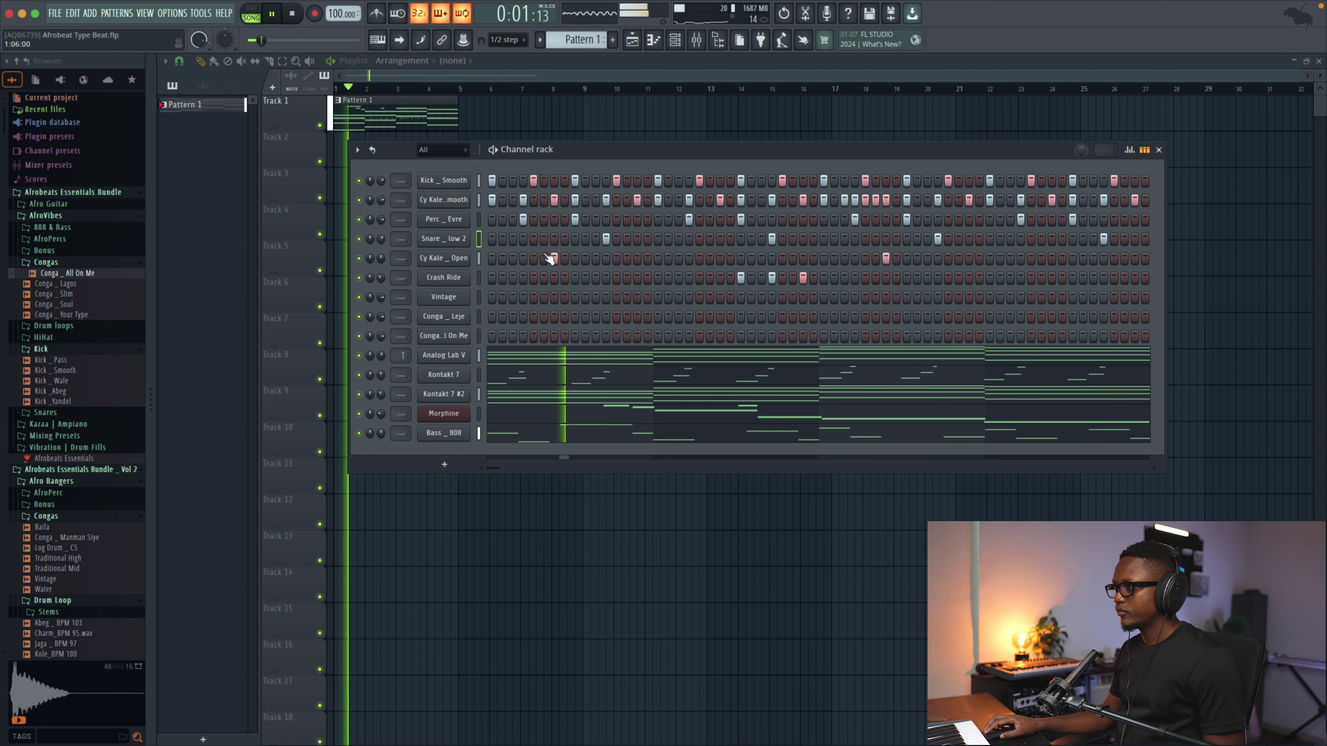
key(space)
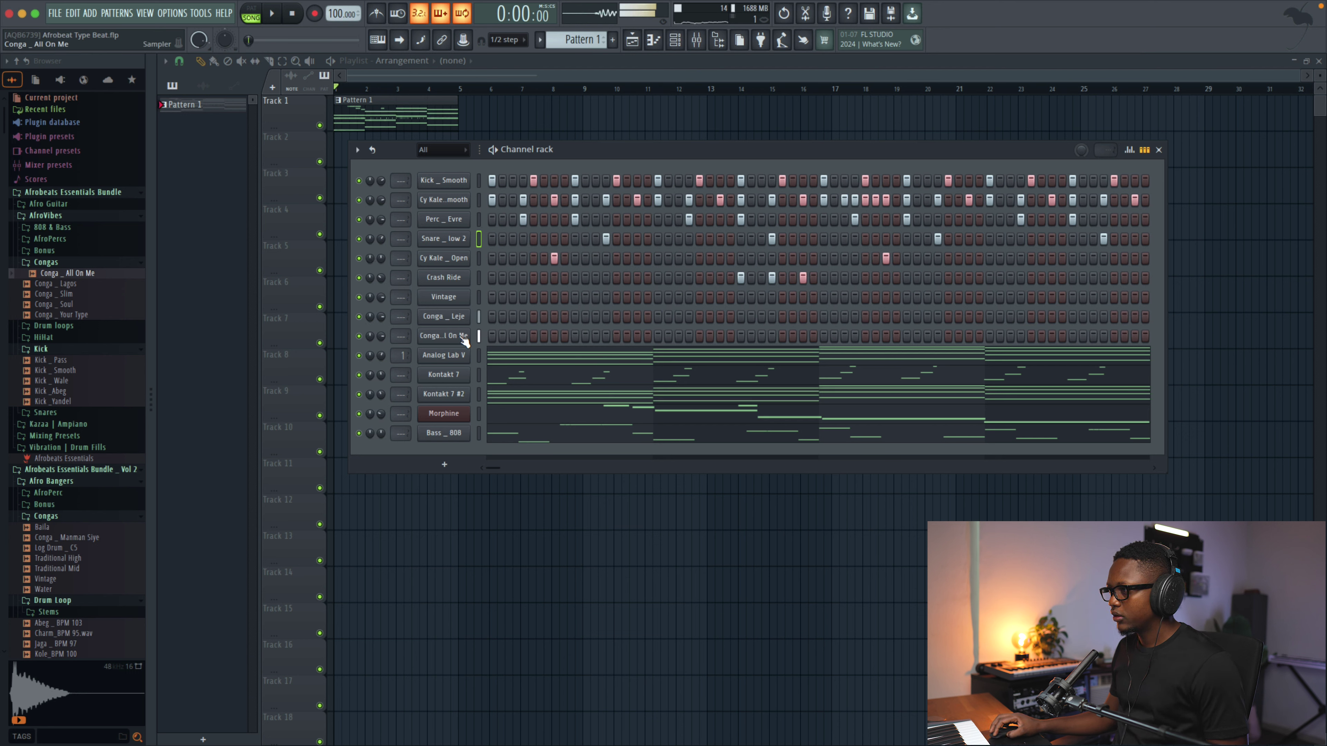
Step: Place a Conga _ All On Me hit on step 7 of each of the four bars while checking the loop
click(555, 336)
key(space)
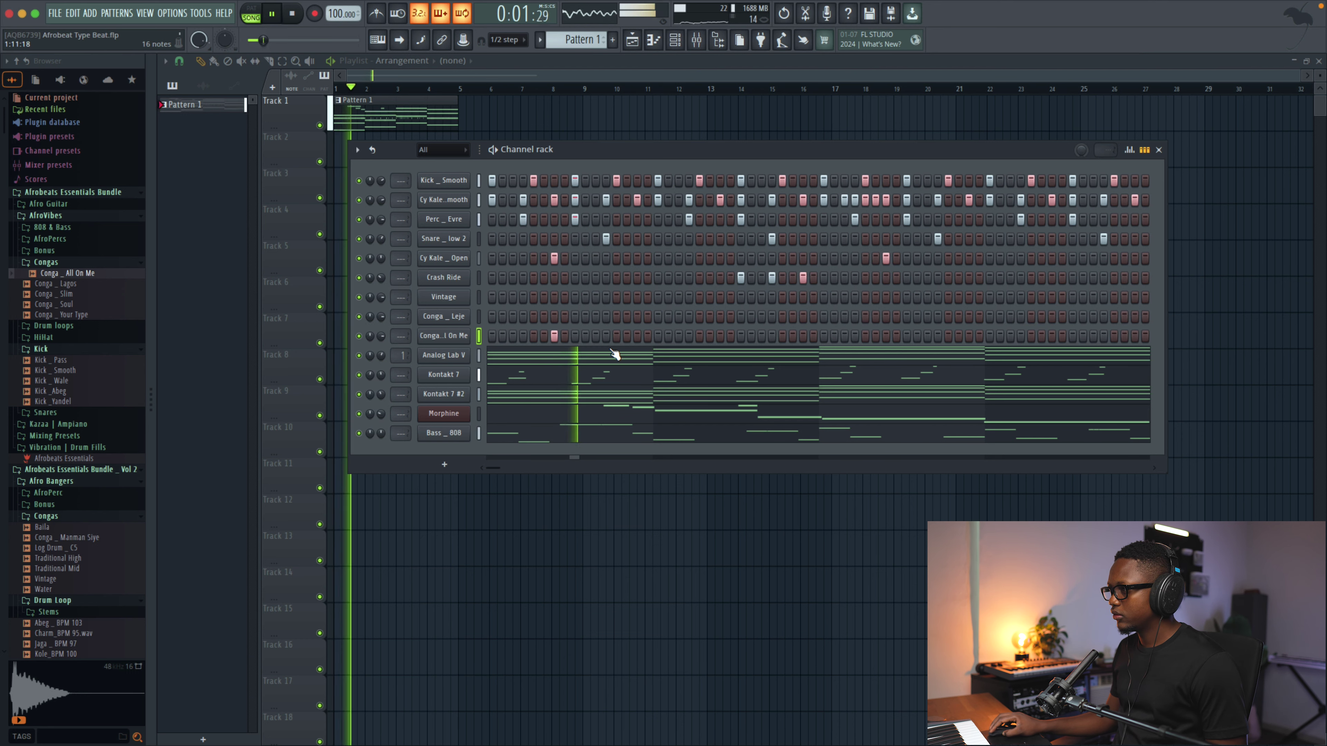
click(720, 336)
click(887, 336)
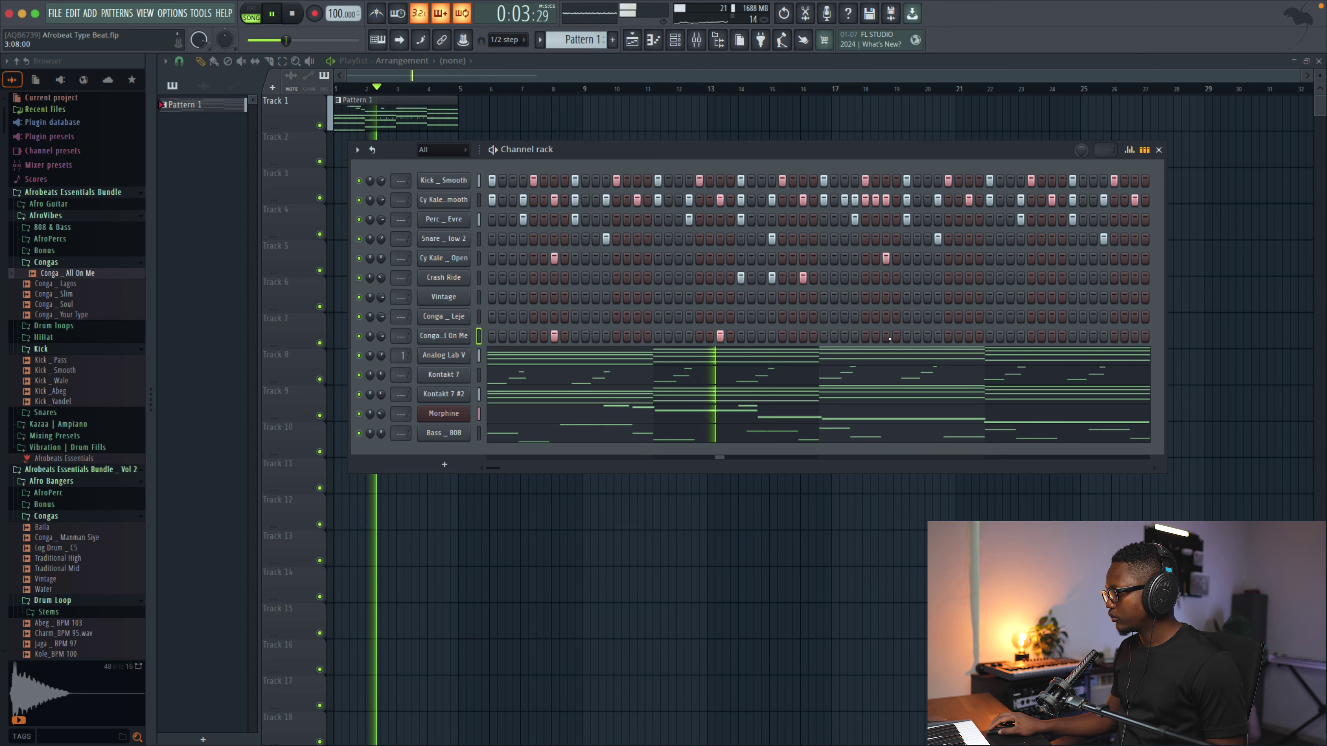
click(1052, 336)
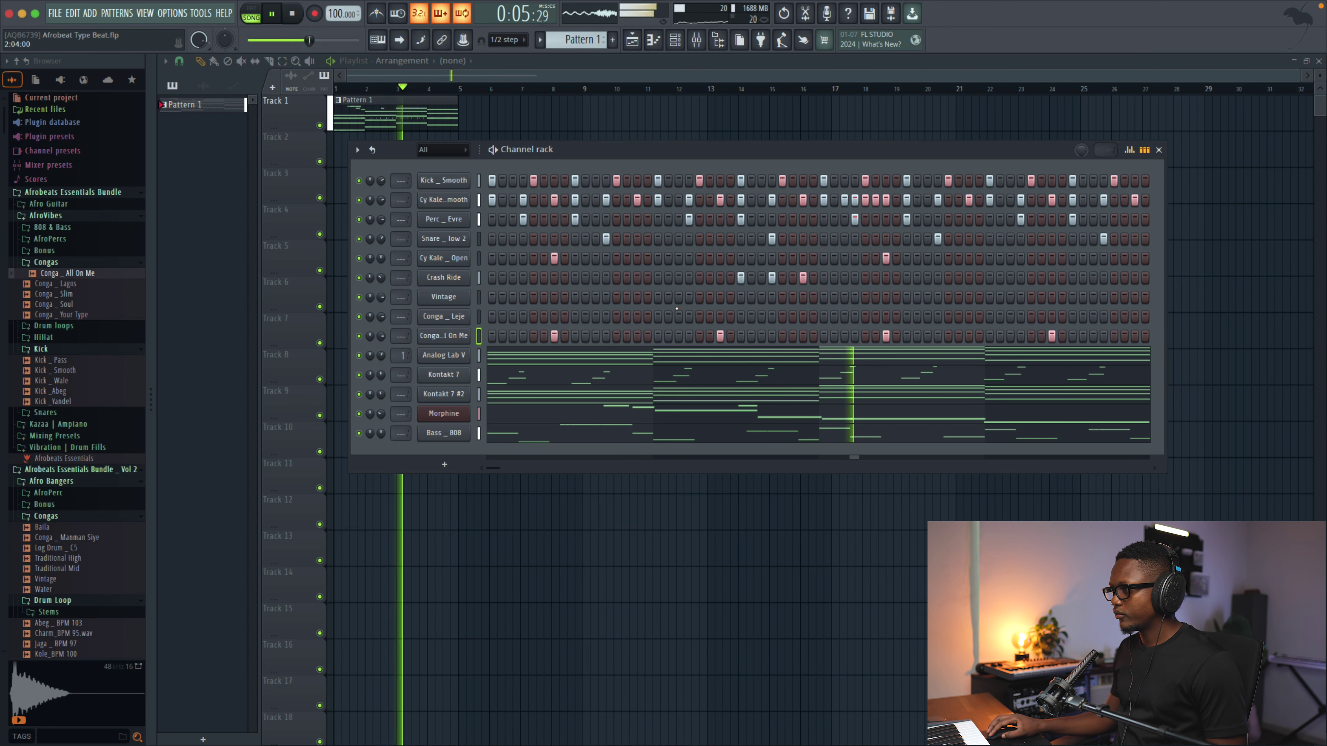
key(space)
click(803, 316)
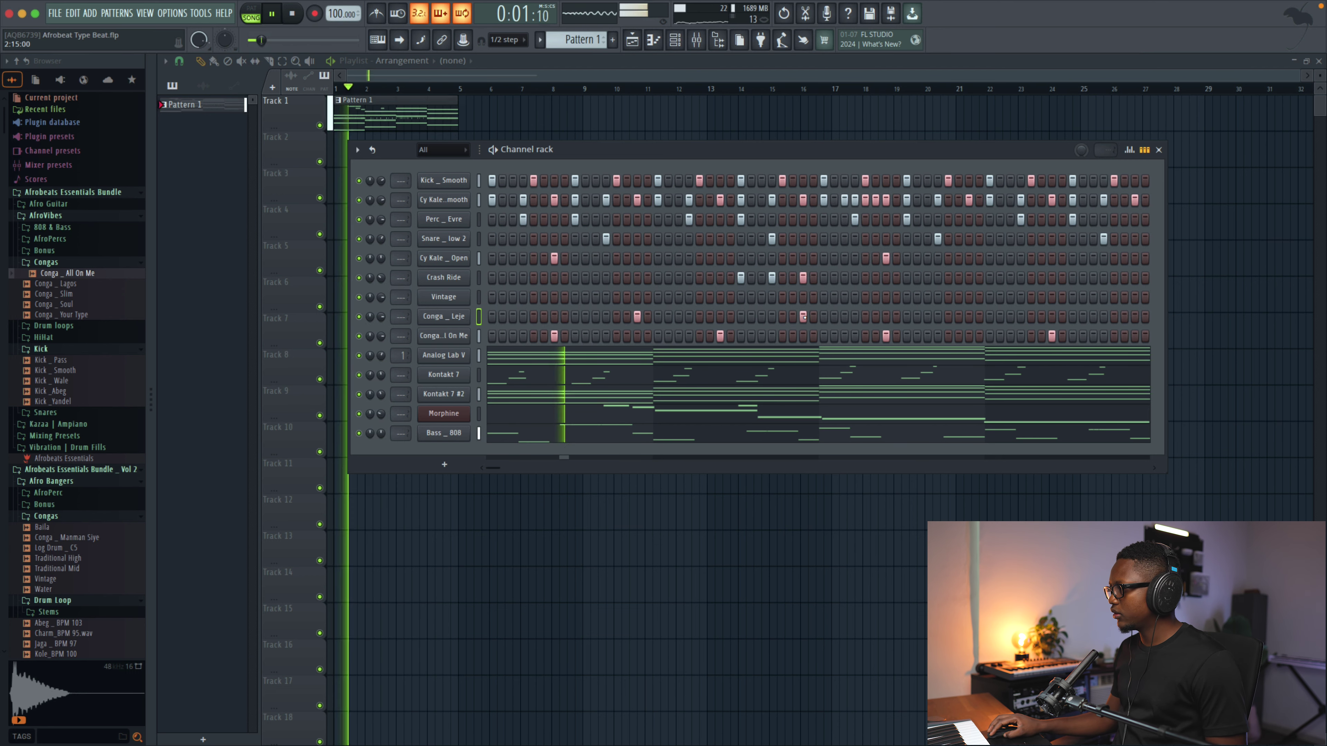
click(969, 316)
key(space)
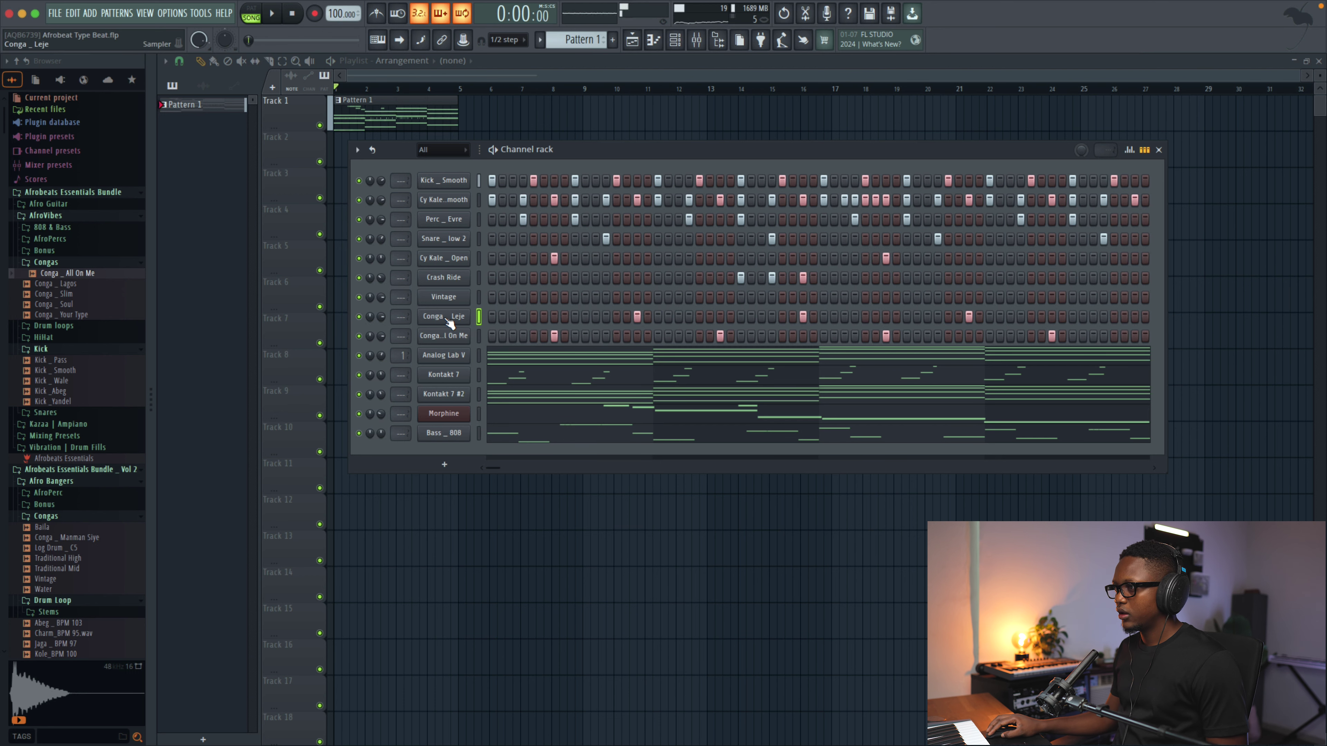
click(443, 316)
click(556, 155)
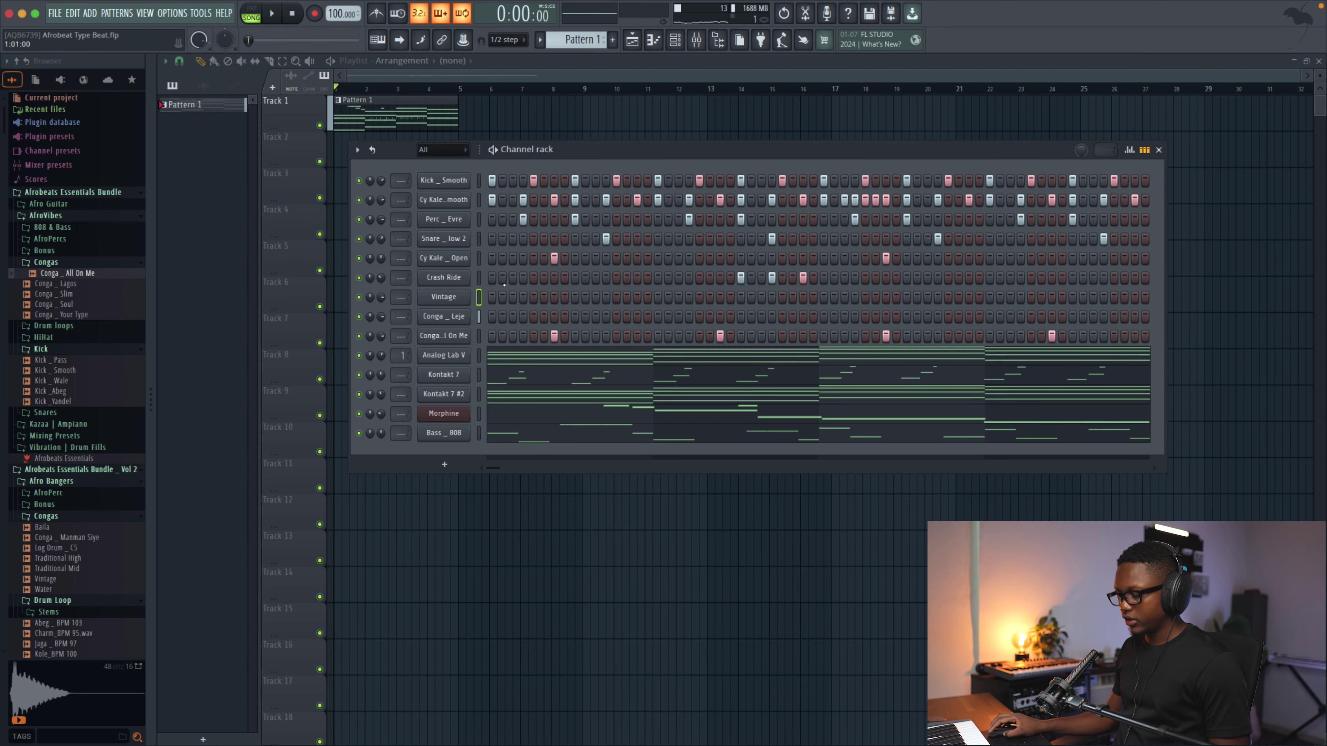
Step: Place Vintage hits on step 15 of the first three bars and step 11 of bar 4, checking the loop
click(450, 297)
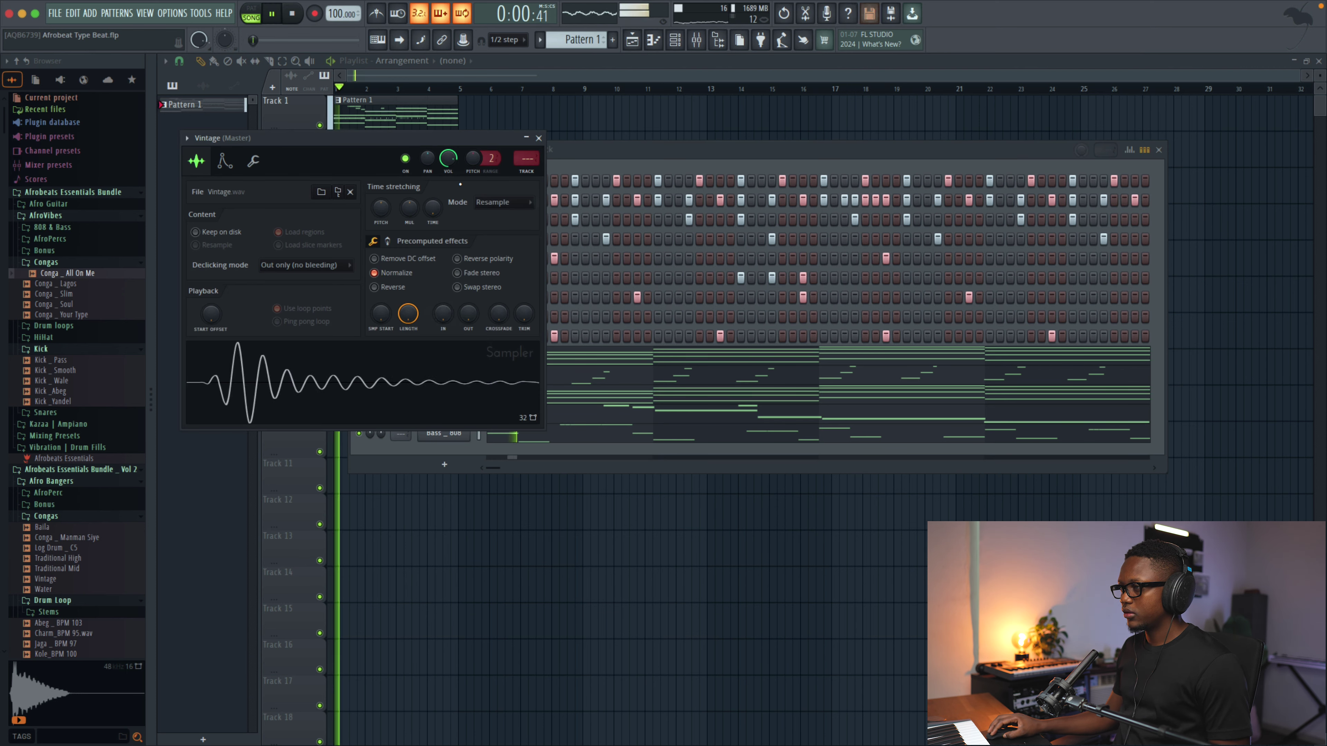
key(Escape)
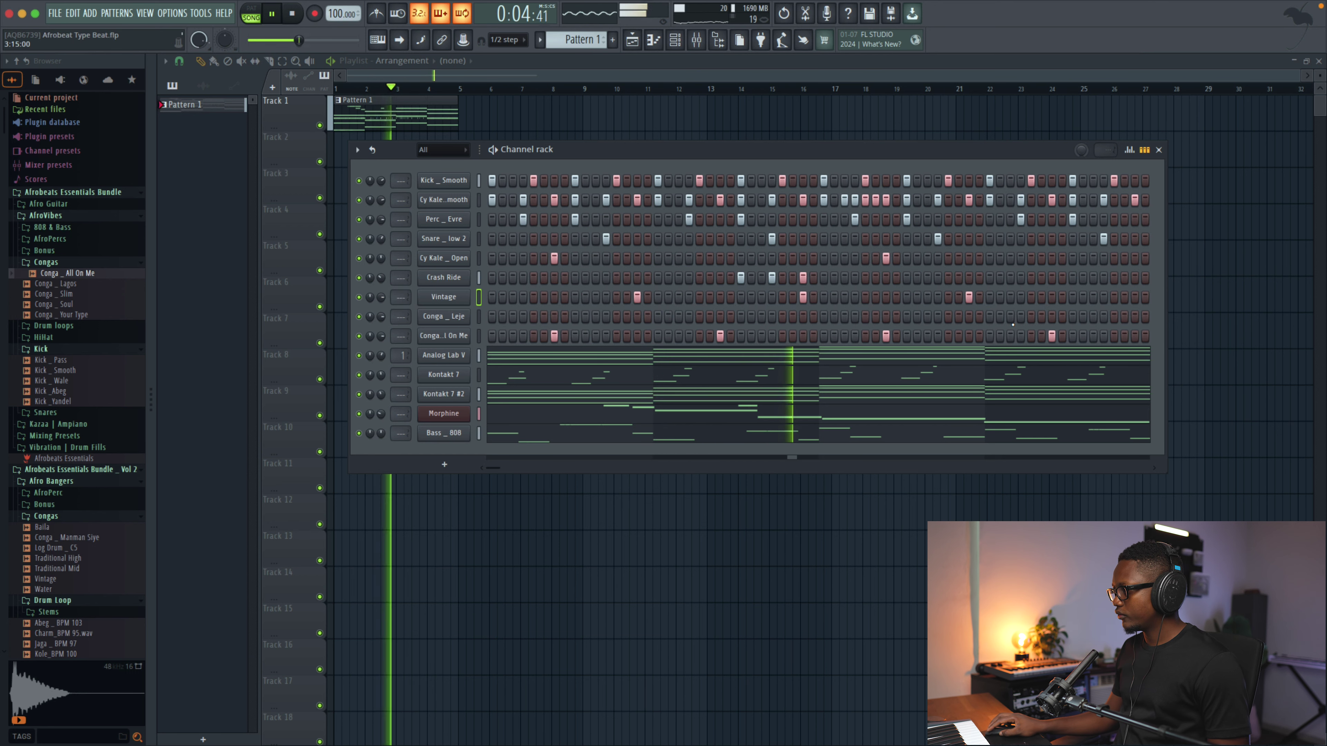
click(1093, 298)
key(space)
key(space)
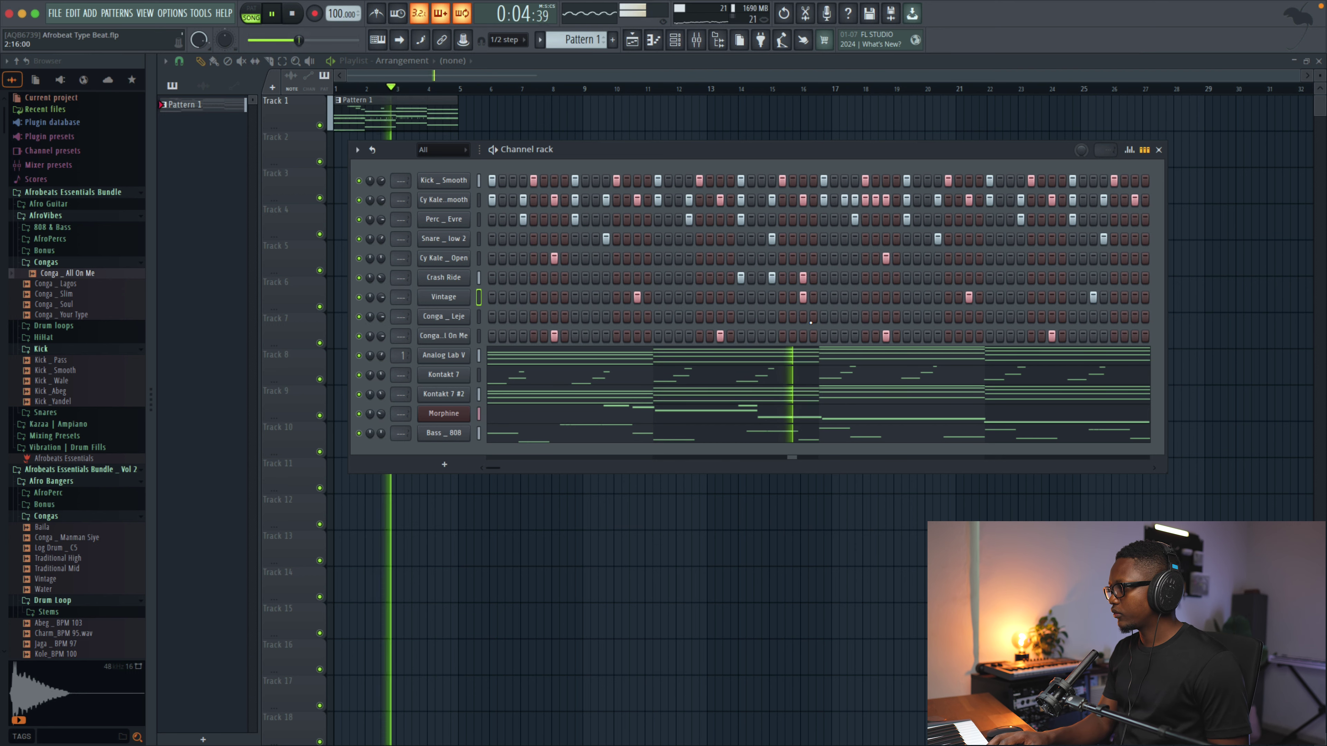
key(space)
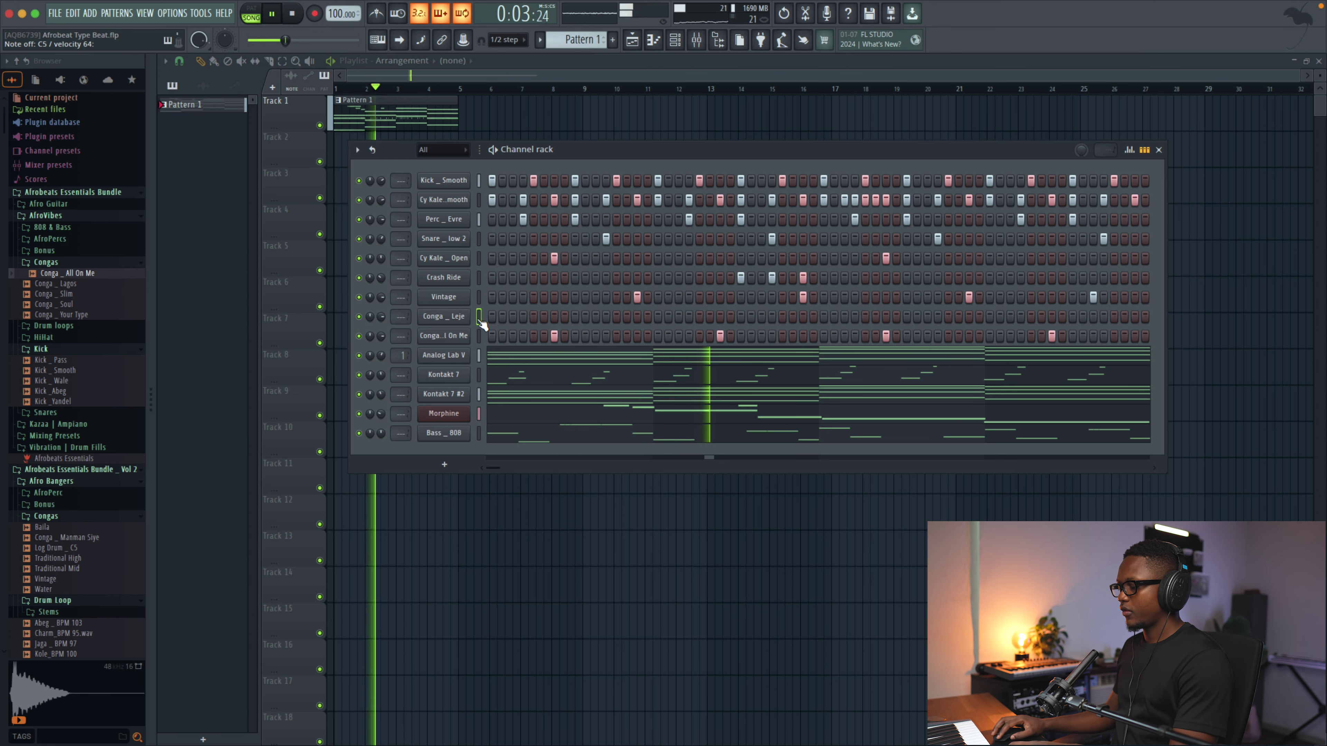
Step: Normalize the Conga _ Leje sample in its sampler settings
click(444, 316)
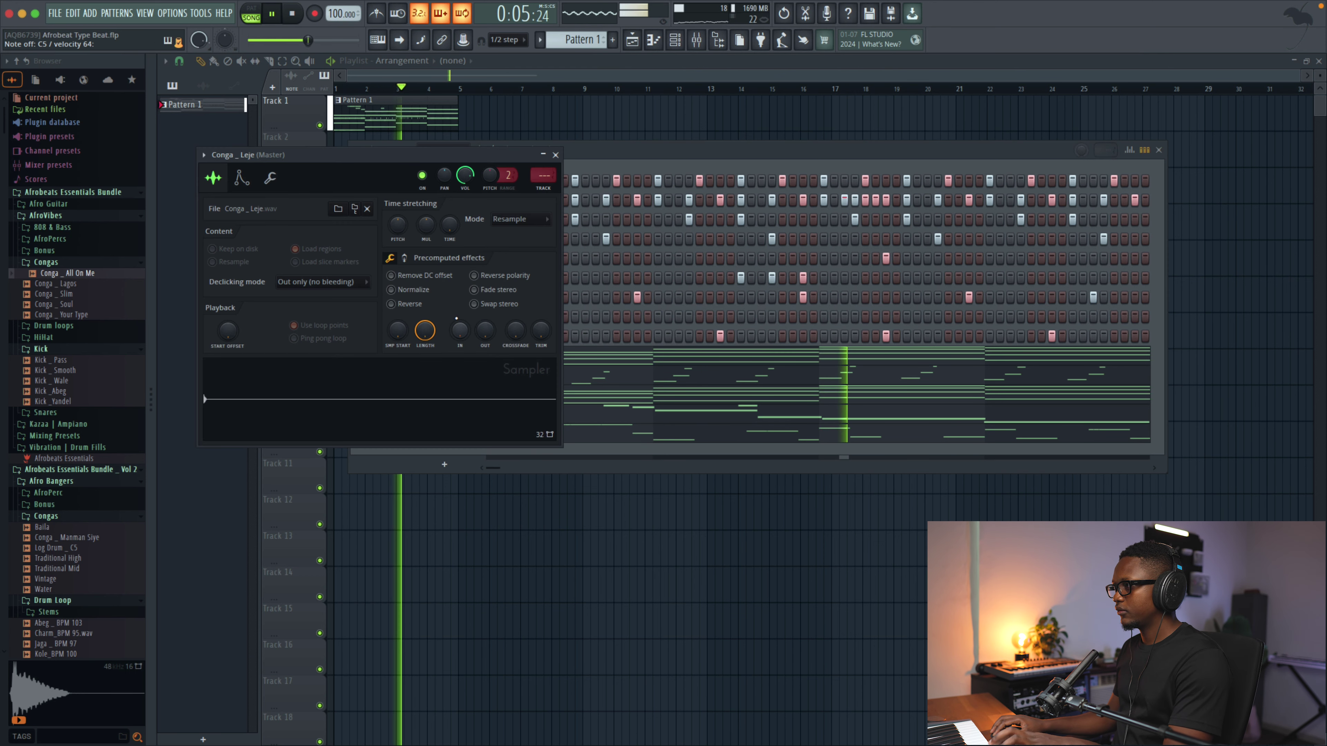
key(space)
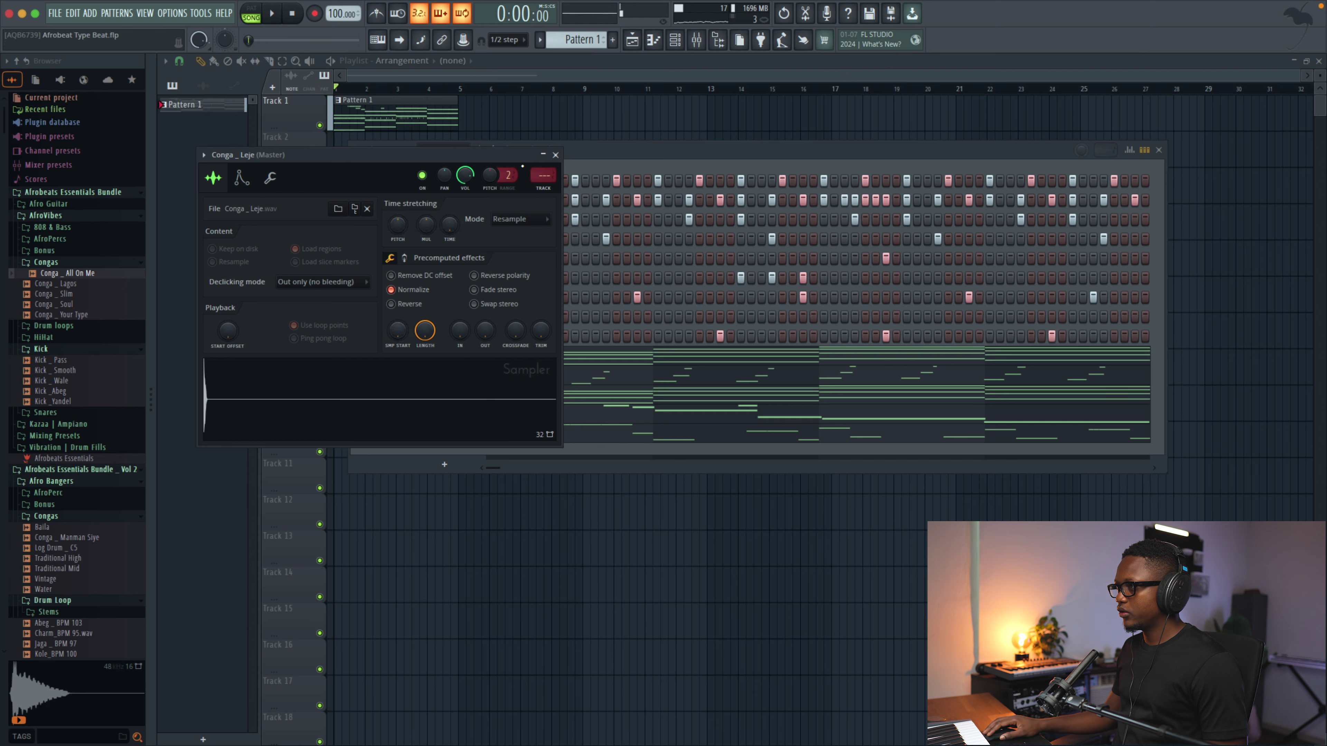
click(556, 155)
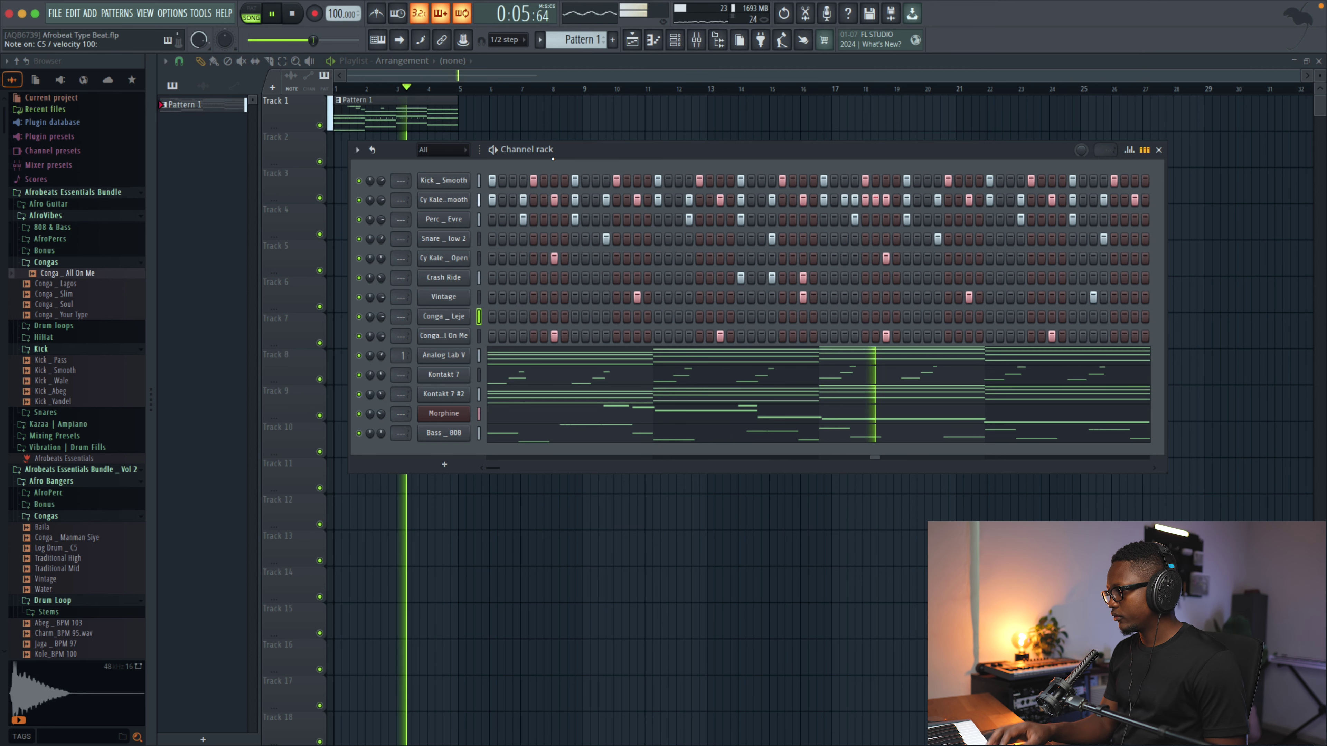
Step: Place Conga _ Leje hits on step 15 of bar 2 and step 2 of bar 3, with its channel volume at about 57%
key(space)
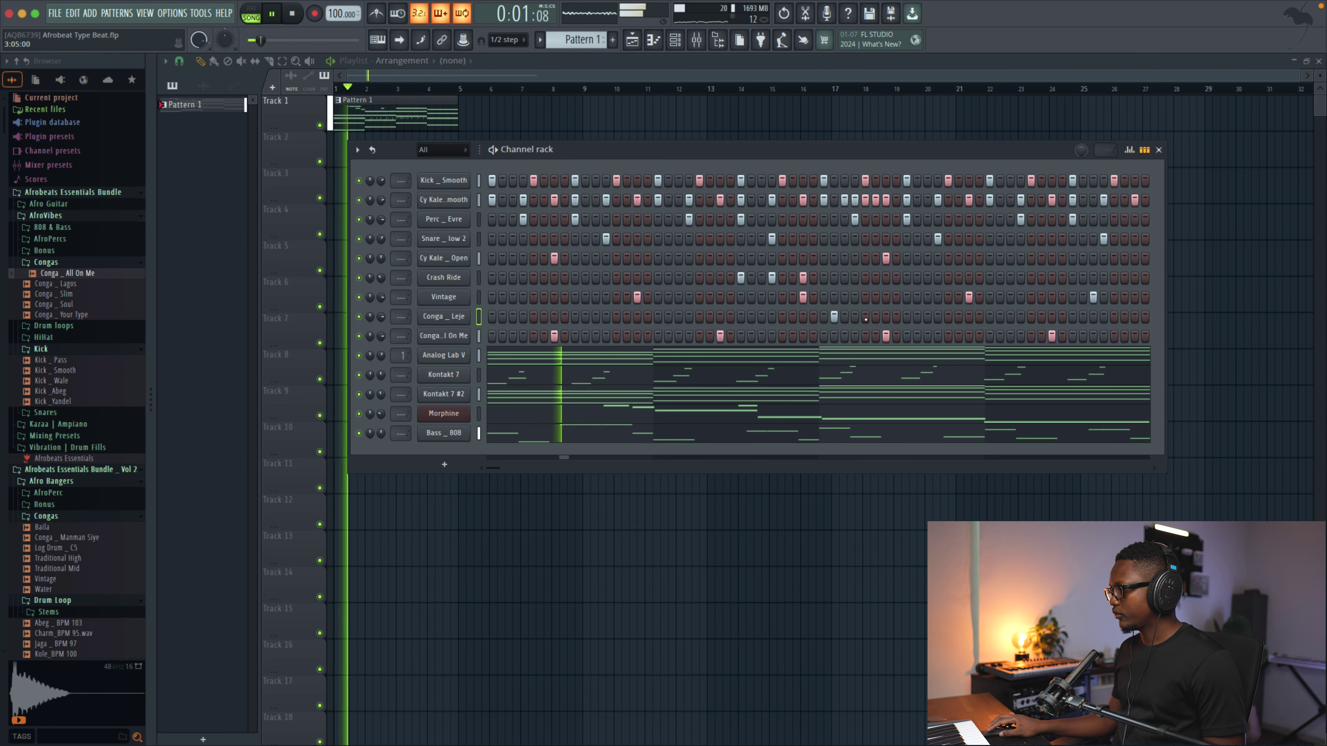
click(835, 317)
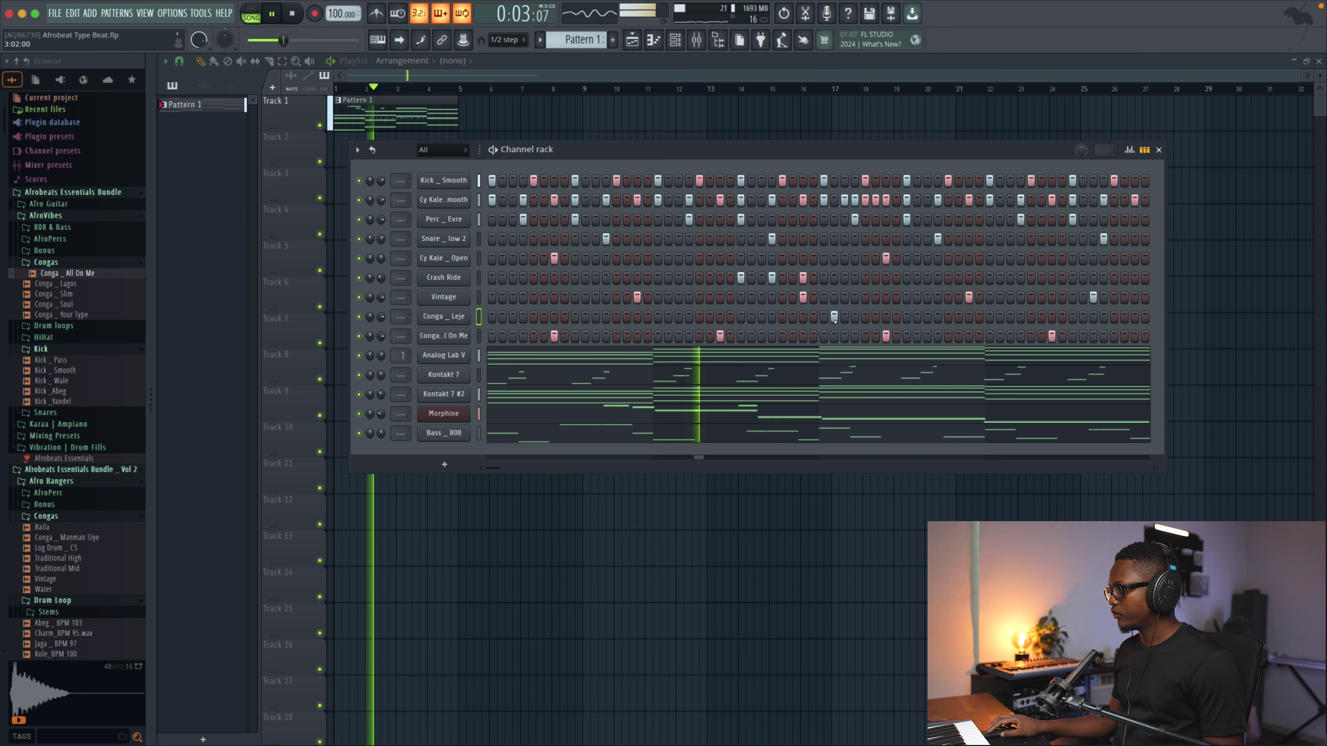
click(803, 316)
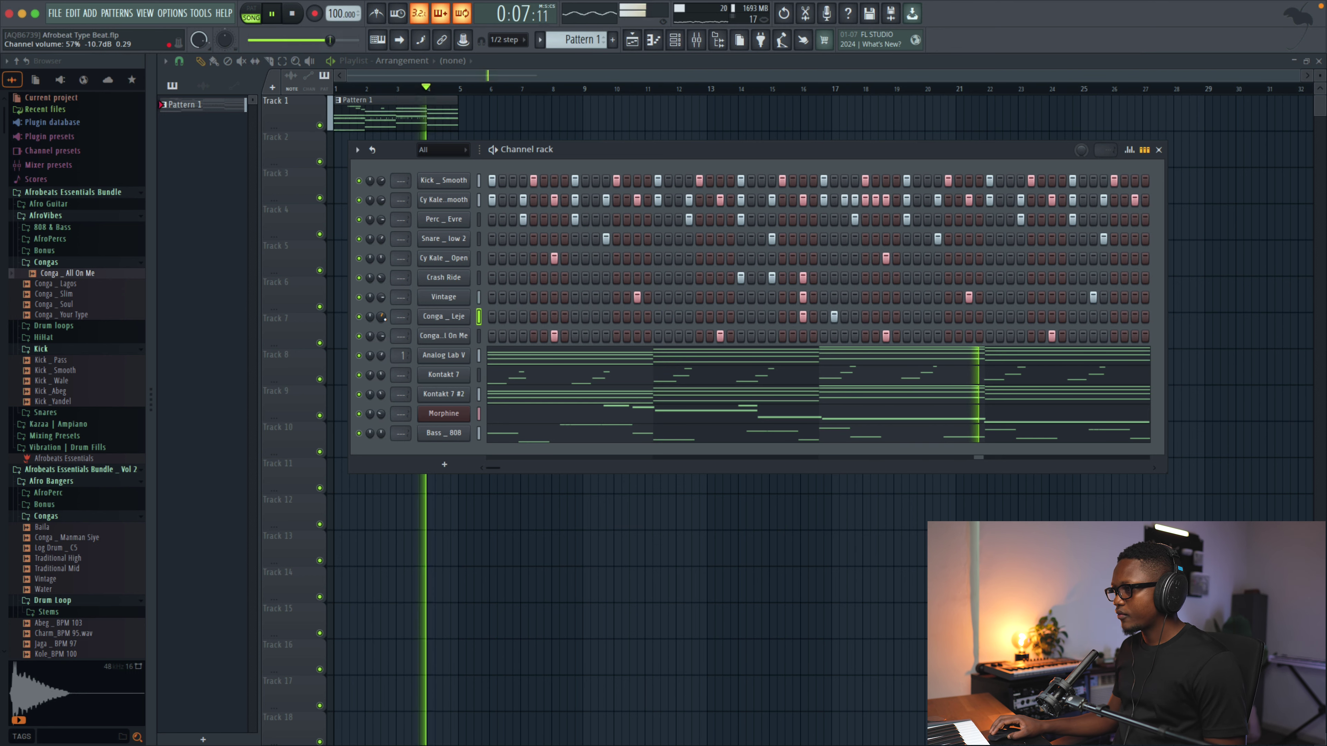
Step: Stop playback and collapse the Afrobeats Essentials Bundle, Congas, Afro Bangers and SB _ Afrobeat Mini Stash sample folders
key(F6)
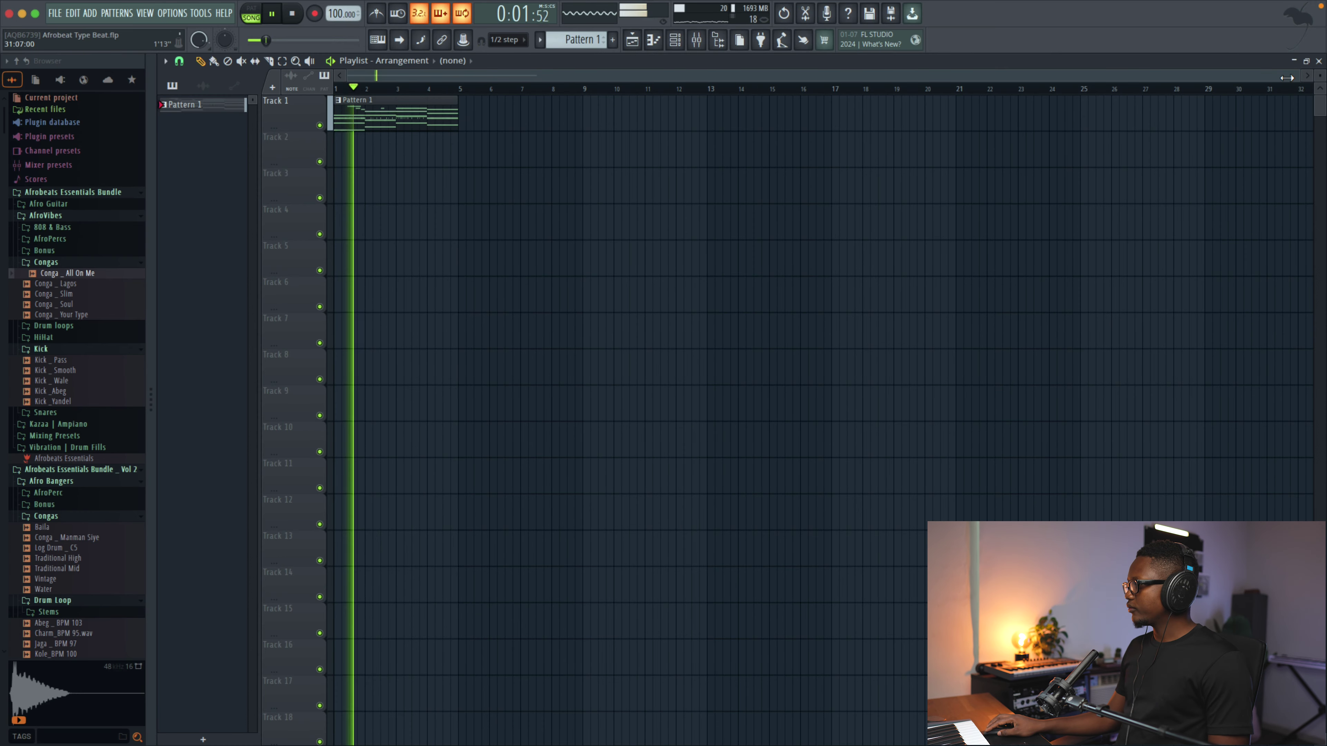
drag(1299, 77, 697, 72)
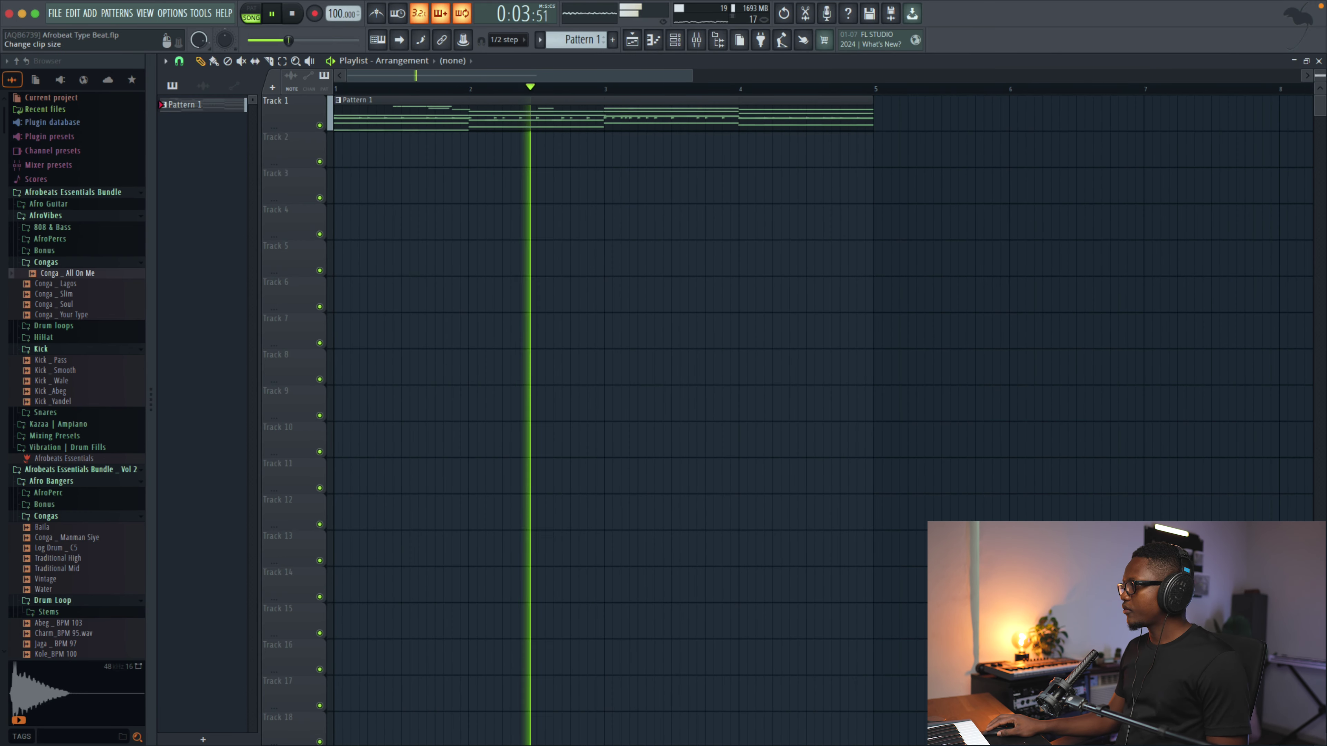
scroll(412, 186, up, 3)
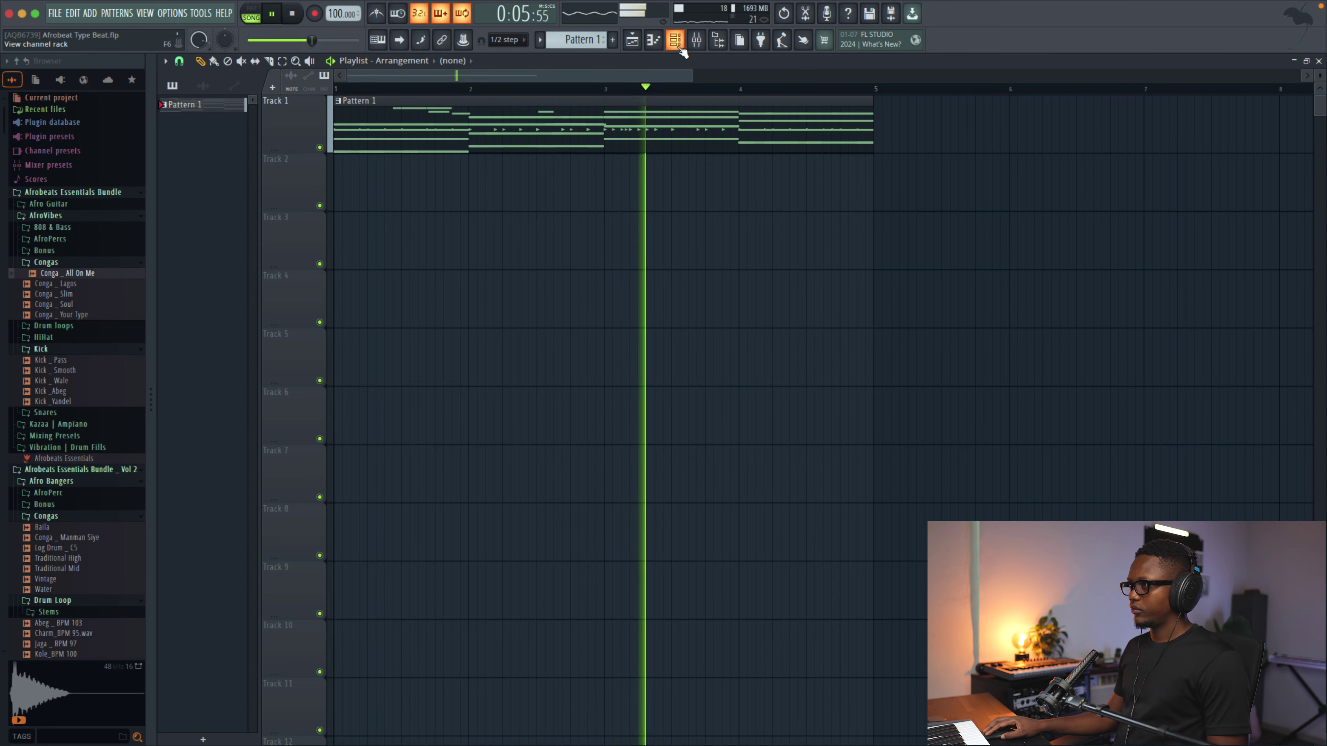
key(F6)
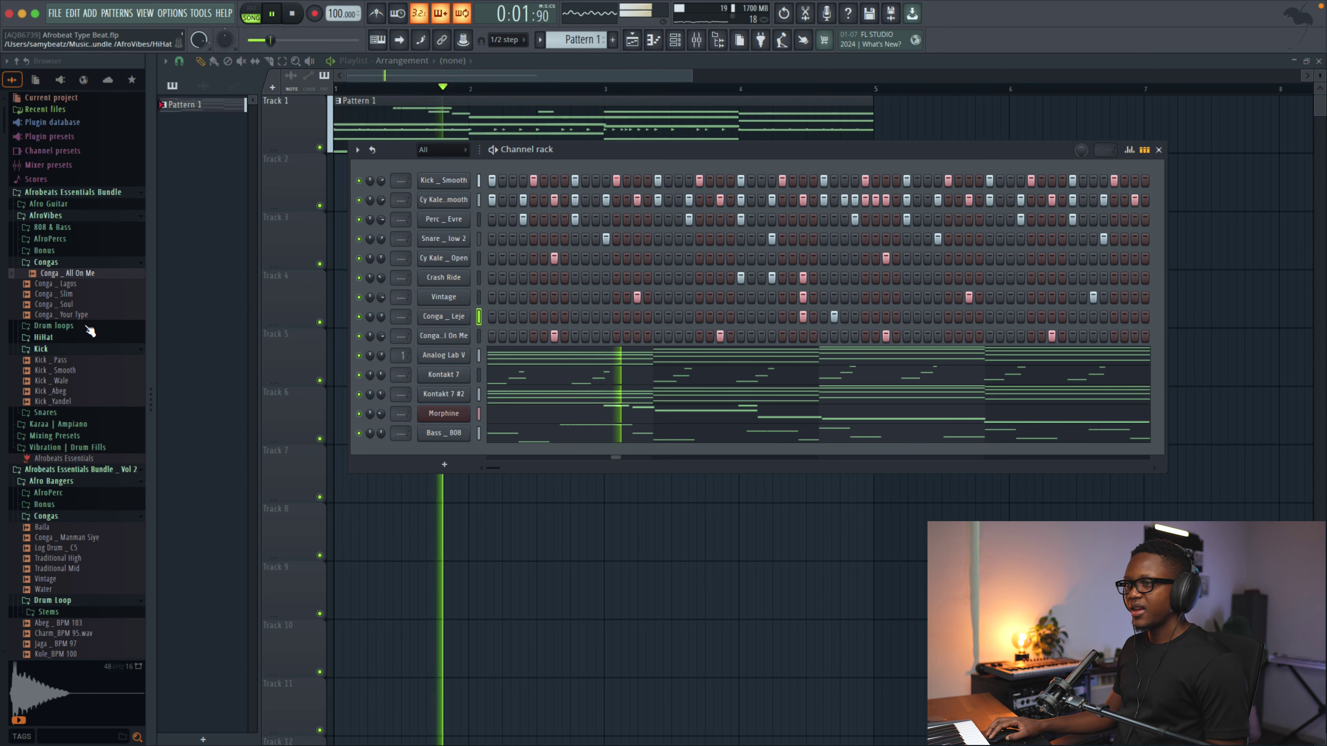
key(space)
click(67, 199)
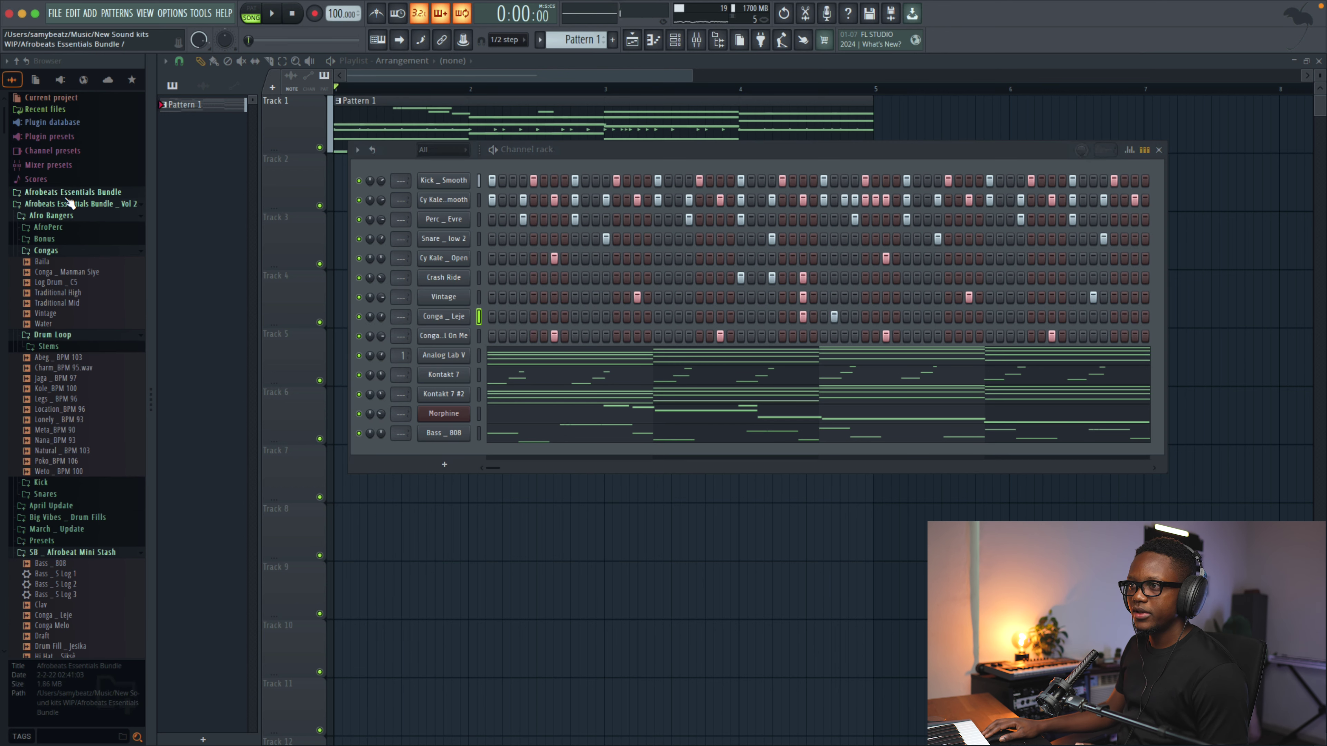
click(54, 254)
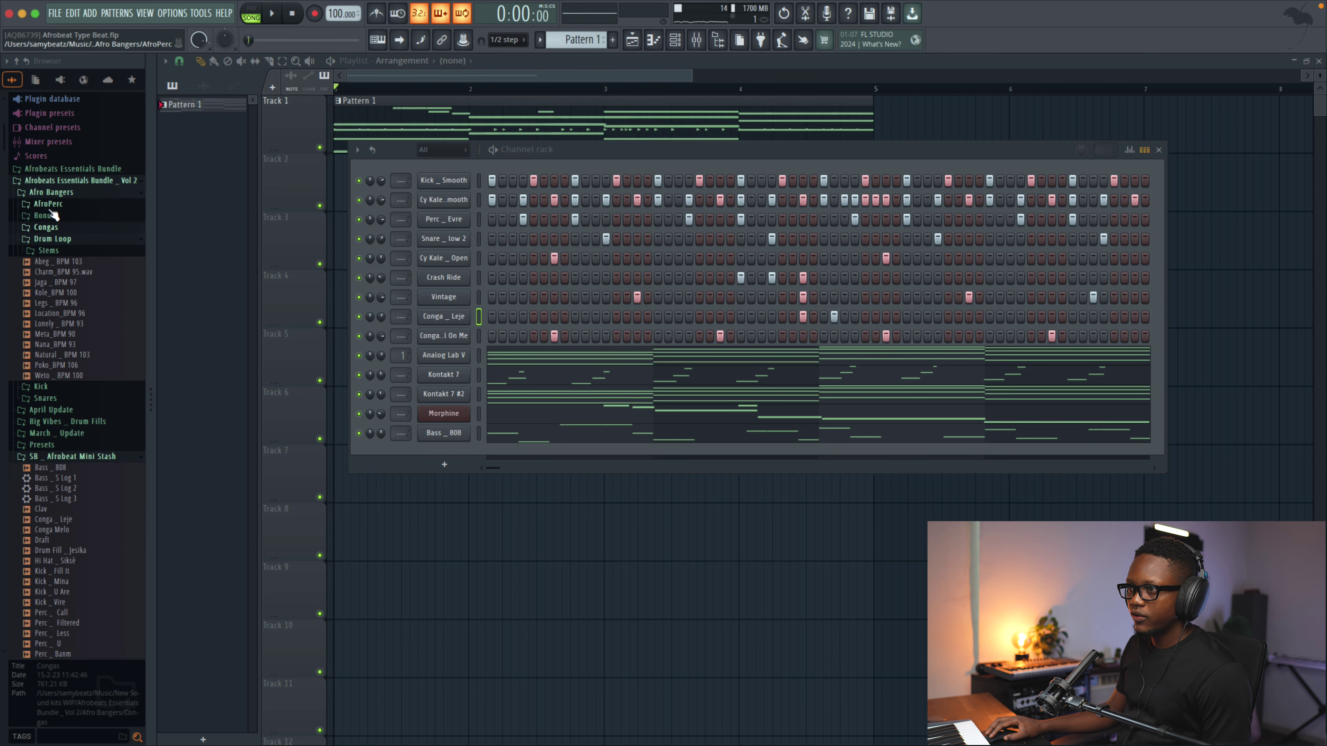
click(59, 197)
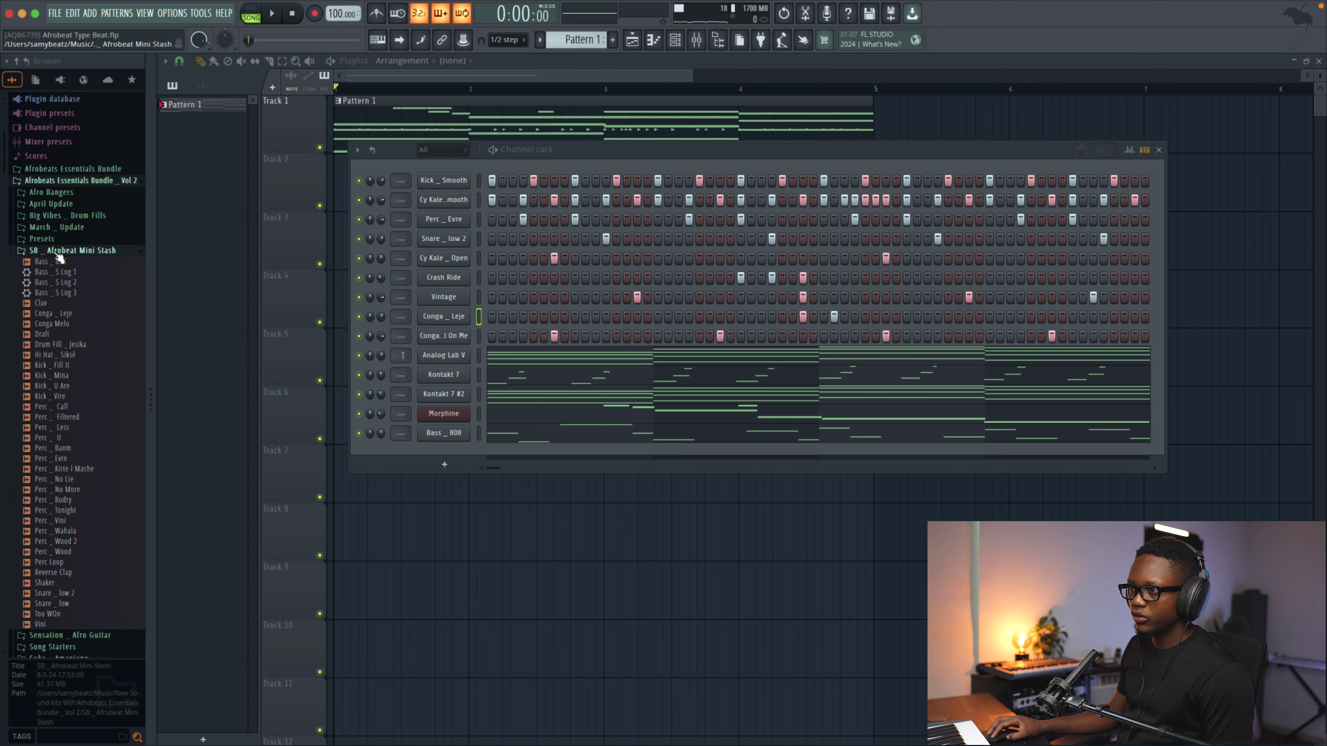
click(94, 251)
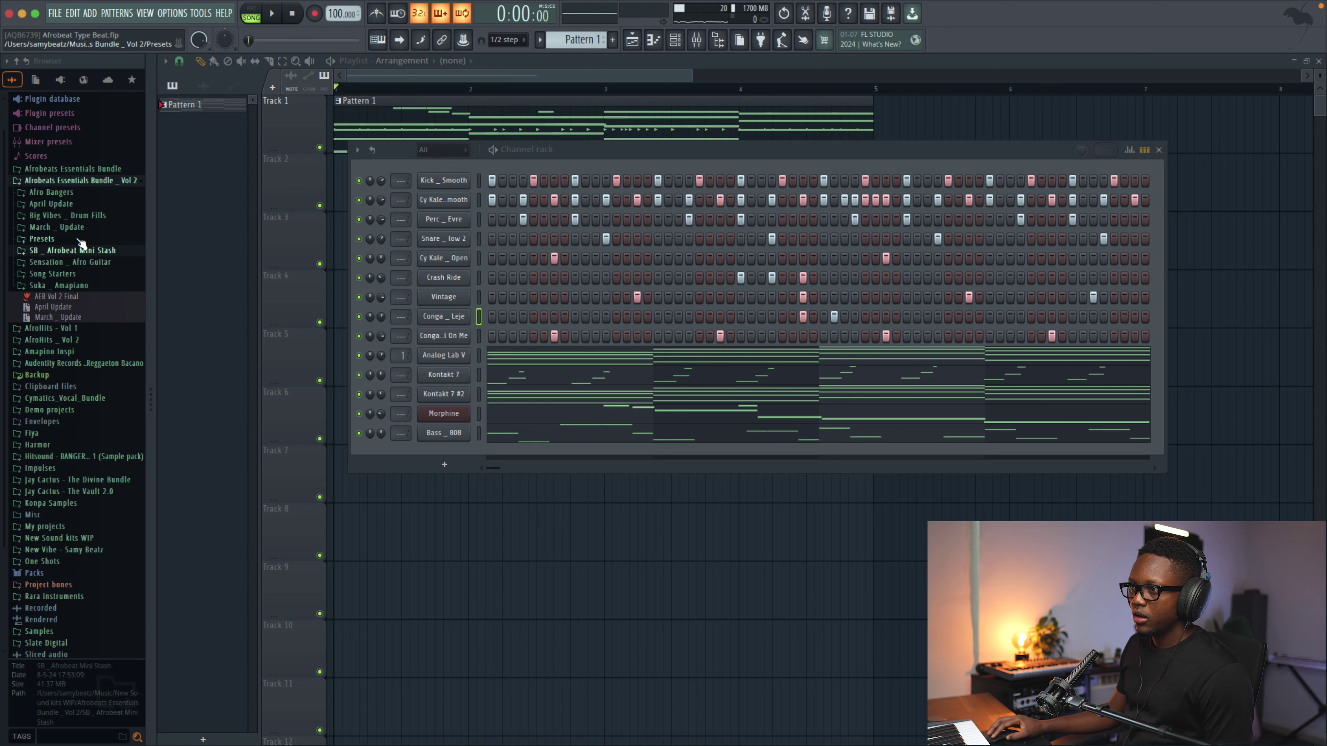
Step: Place the Kole drum fill from the Big Vibes _ Drum Fills folder on Track 2 at bar 4
click(51, 216)
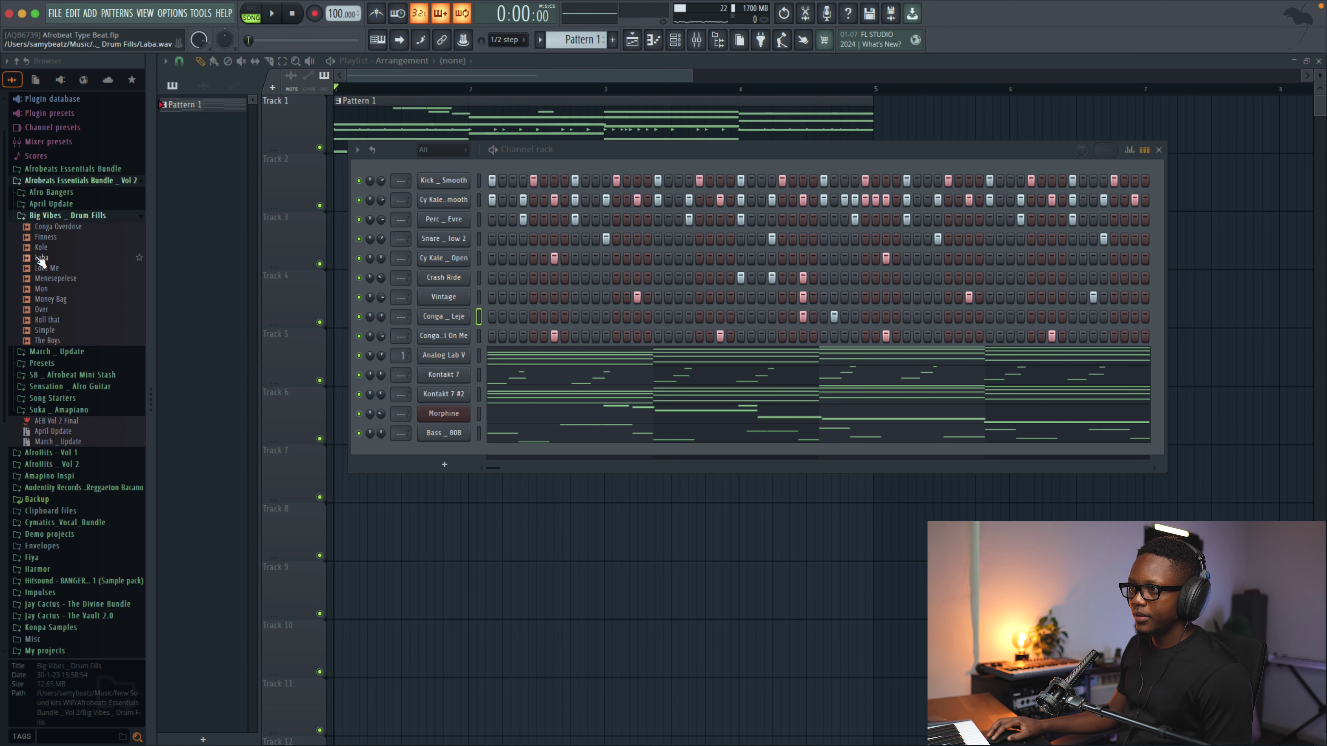
click(56, 251)
drag(722, 493, 766, 180)
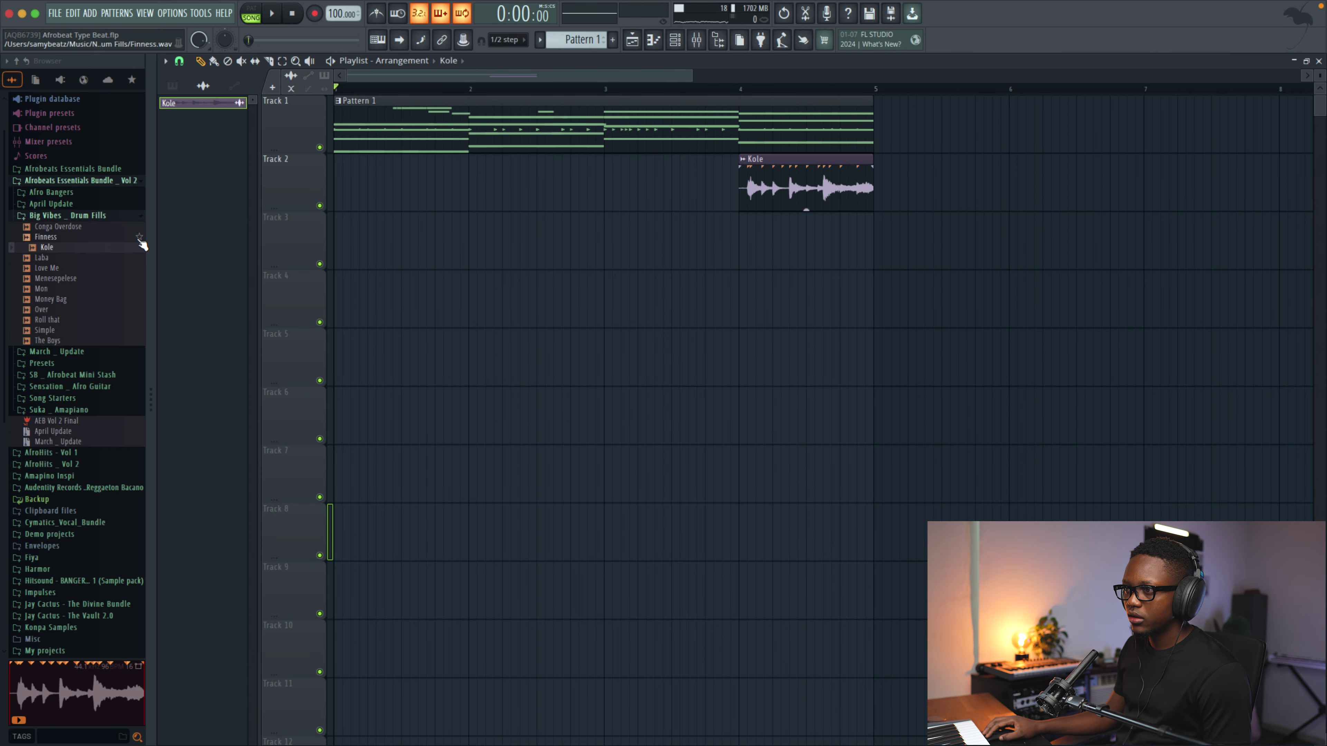
Step: Add the Vibrate crash from the Suka _ Amapiano Crash folder to the start of Track 2
click(81, 411)
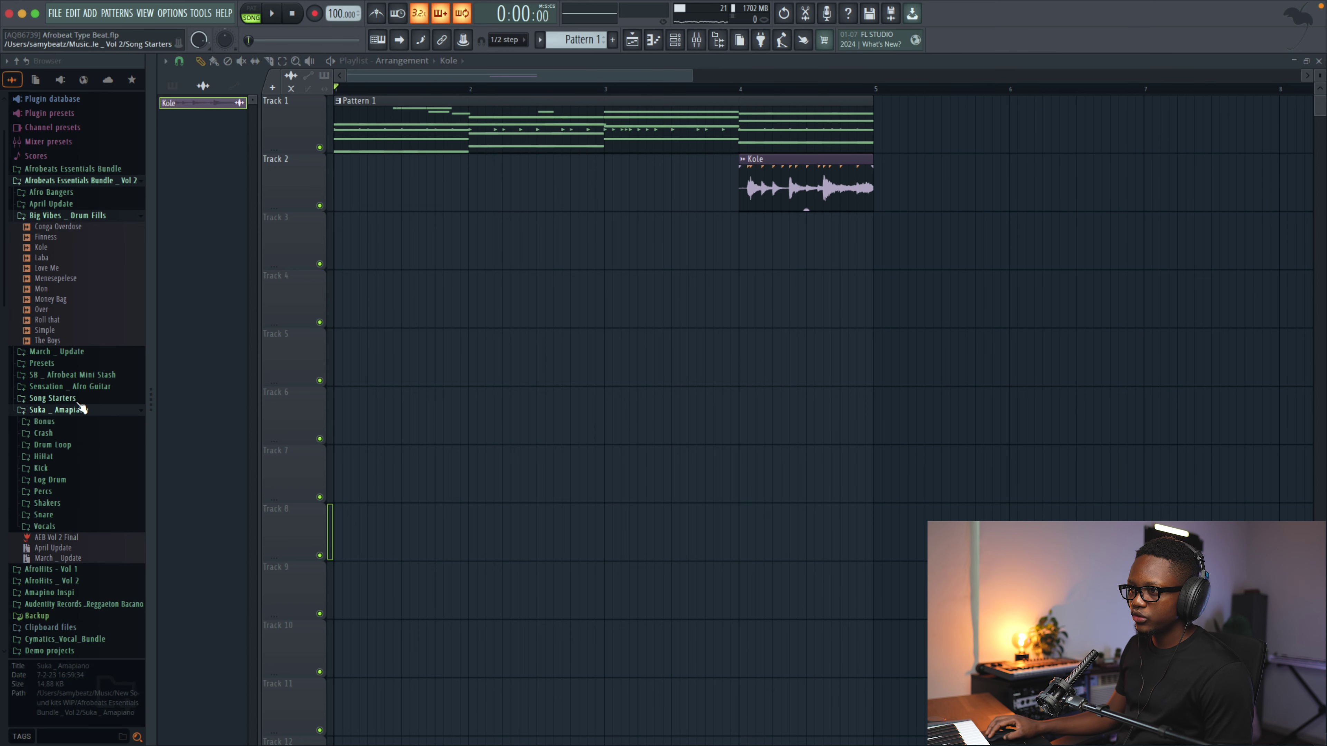
click(53, 435)
click(52, 486)
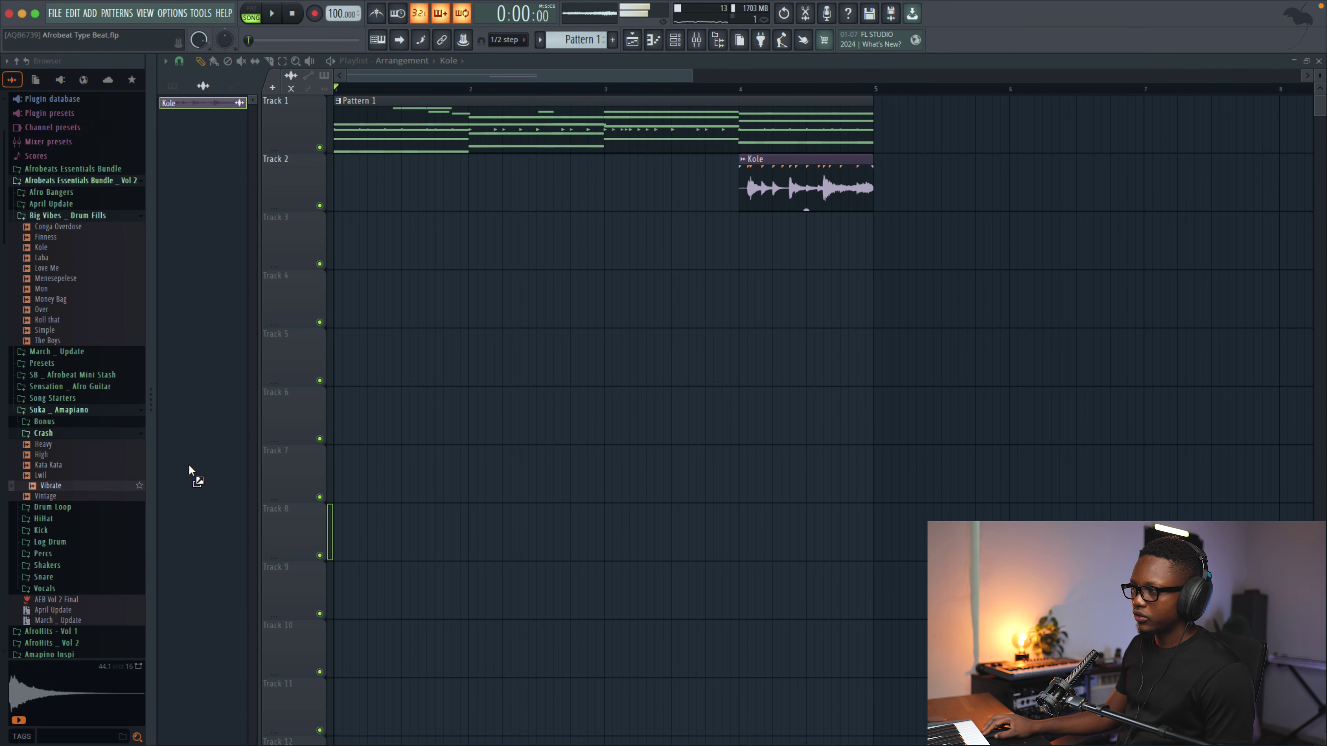
drag(189, 471, 397, 198)
Step: Duplicate the Pattern 1 clip at bar 5 and move the Vibrate crash to bar 5, directly after the Kole fill
click(822, 191)
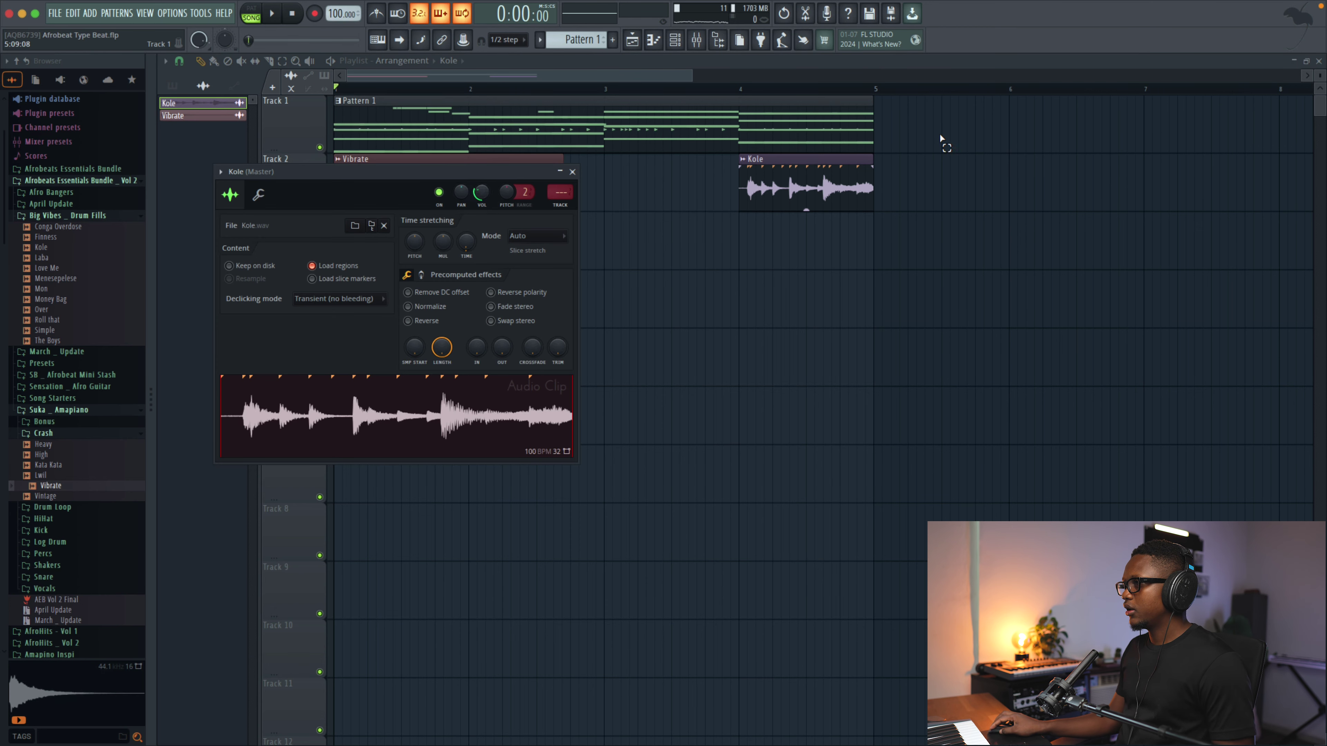
drag(935, 137, 644, 113)
key(super+b)
click(361, 176)
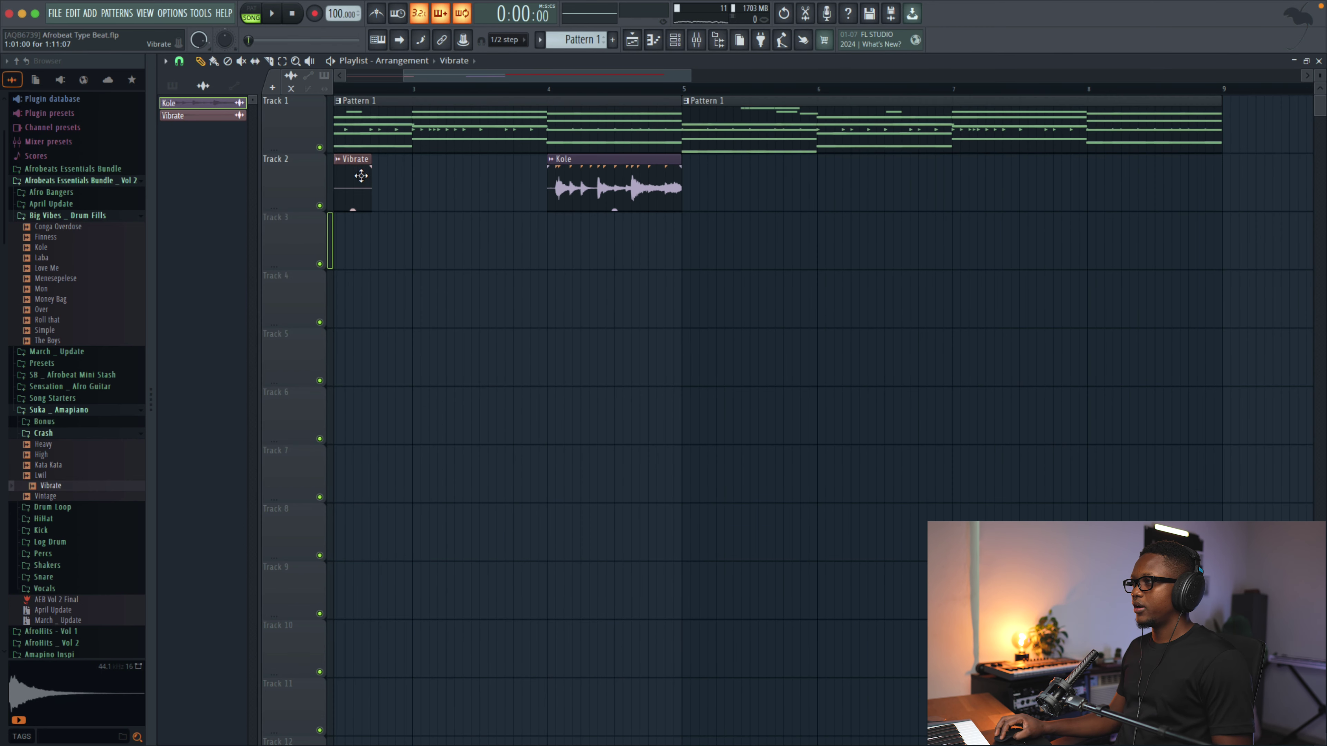
drag(361, 176, 894, 173)
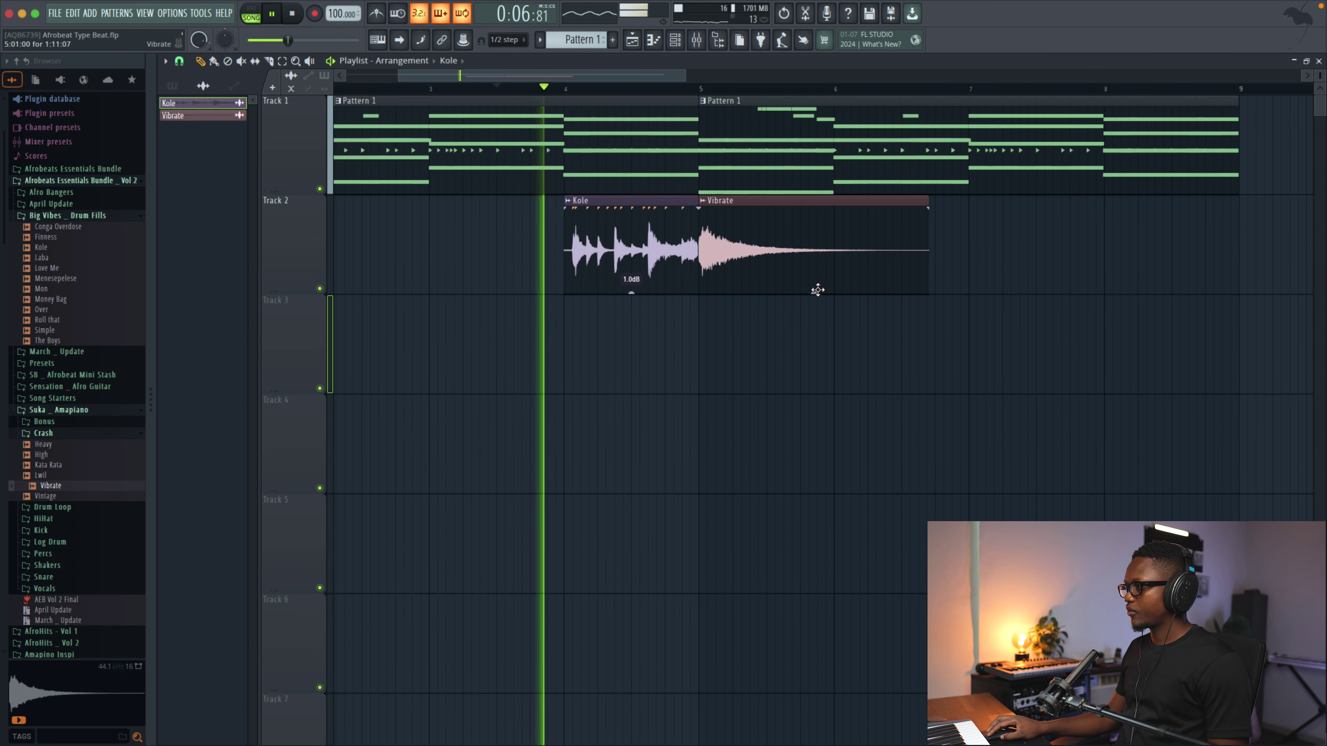
click(817, 292)
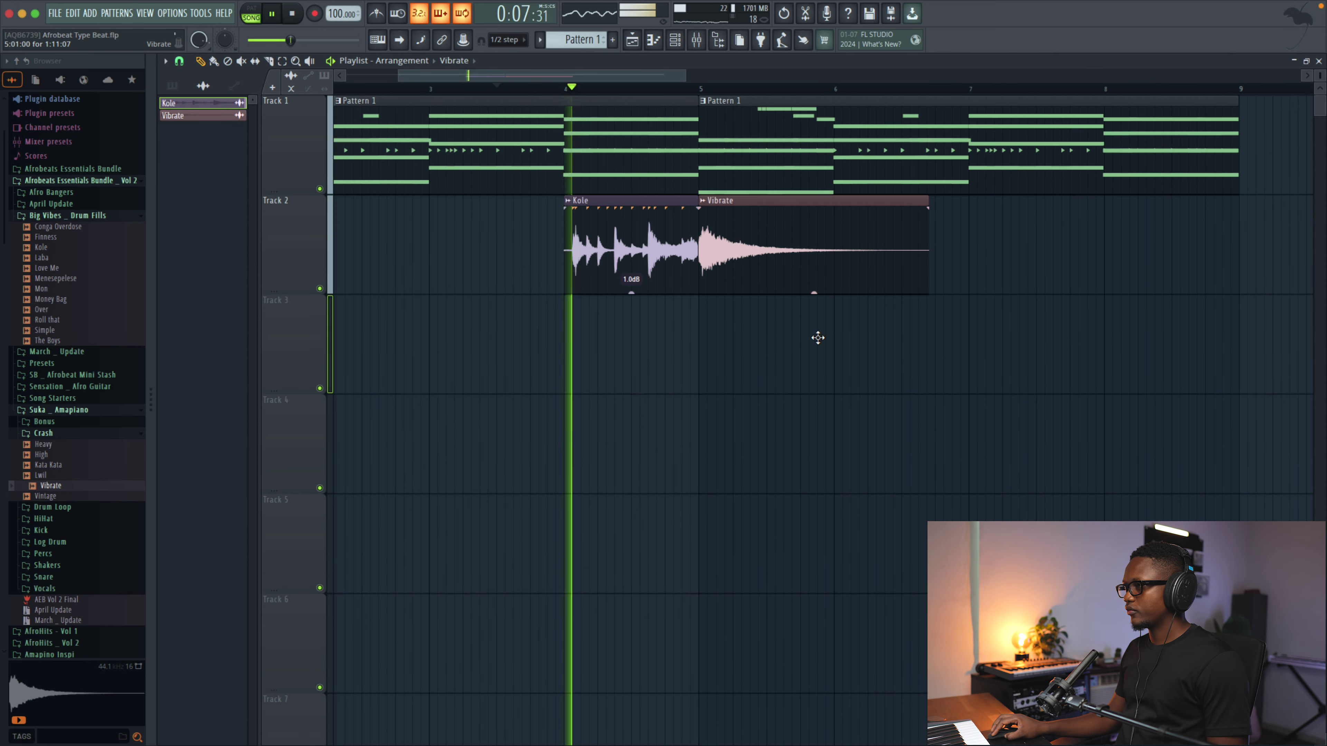
drag(815, 295, 824, 279)
double_click(625, 235)
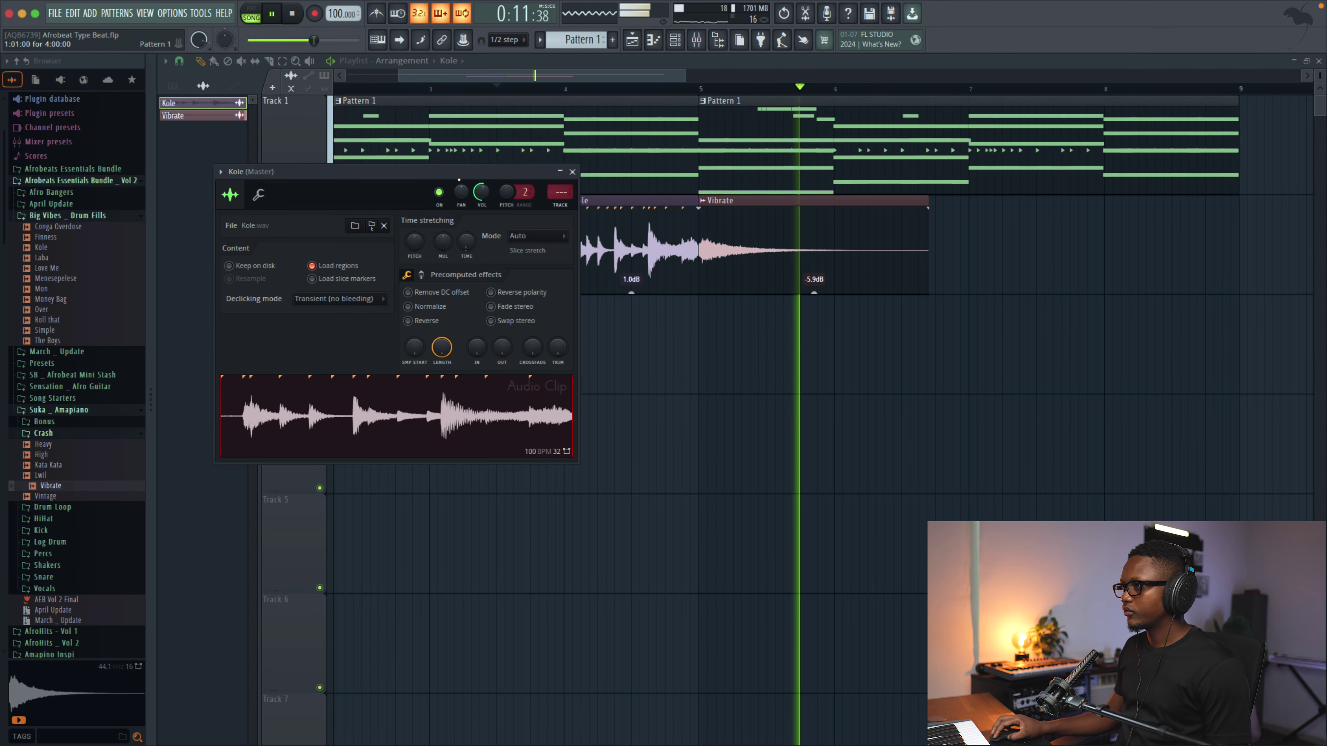
mouse_move(481, 192)
mouse_down()
mouse_move(481, 204)
mouse_move(481, 180)
mouse_up()
key(space)
key(space)
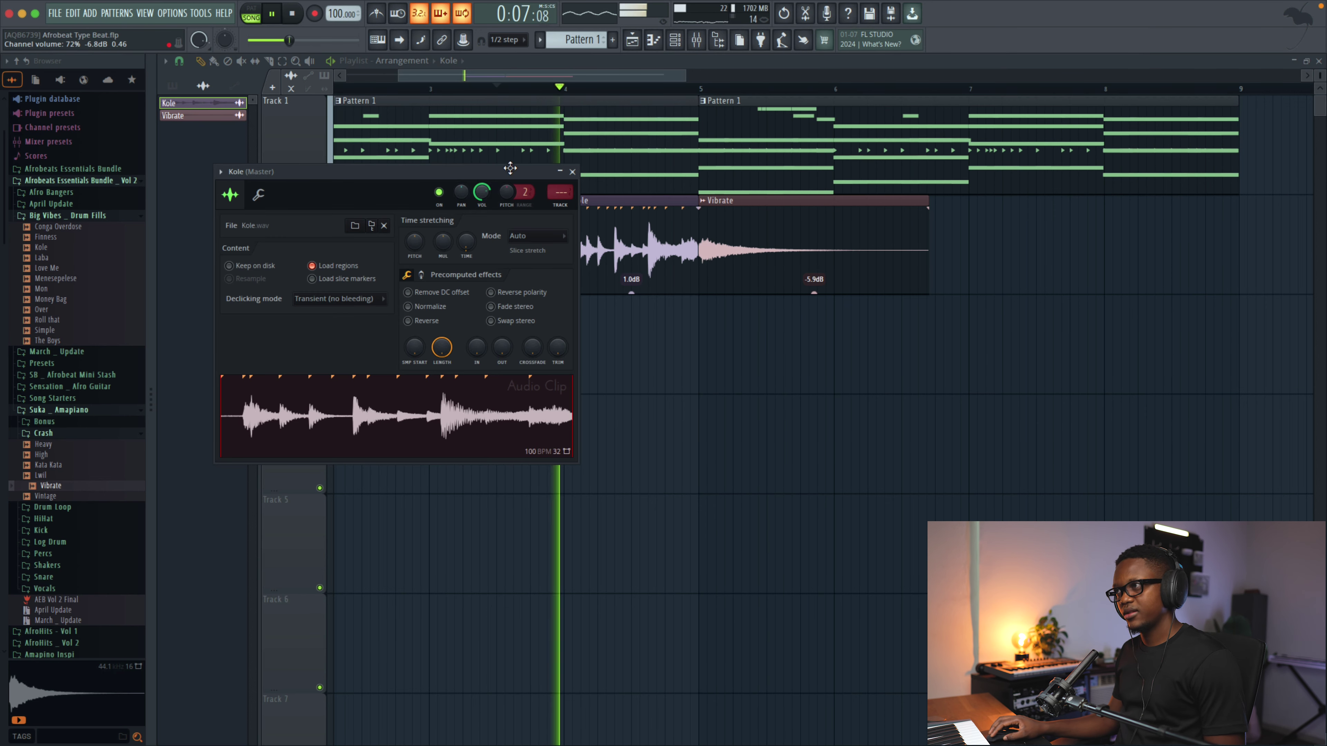
click(572, 171)
Step: Listen through both Pattern 1 clips to review the Kole fill and Vibrate crash transition
drag(540, 77, 420, 84)
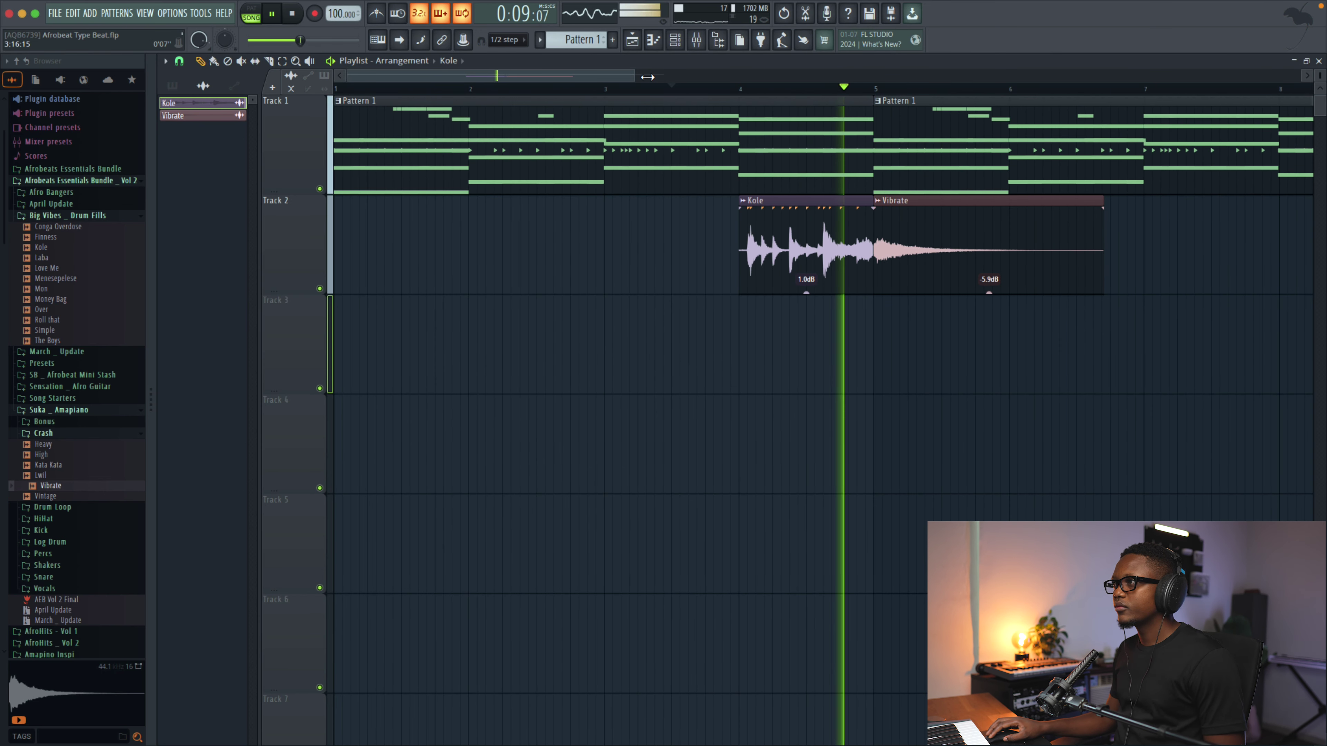
drag(637, 78, 757, 78)
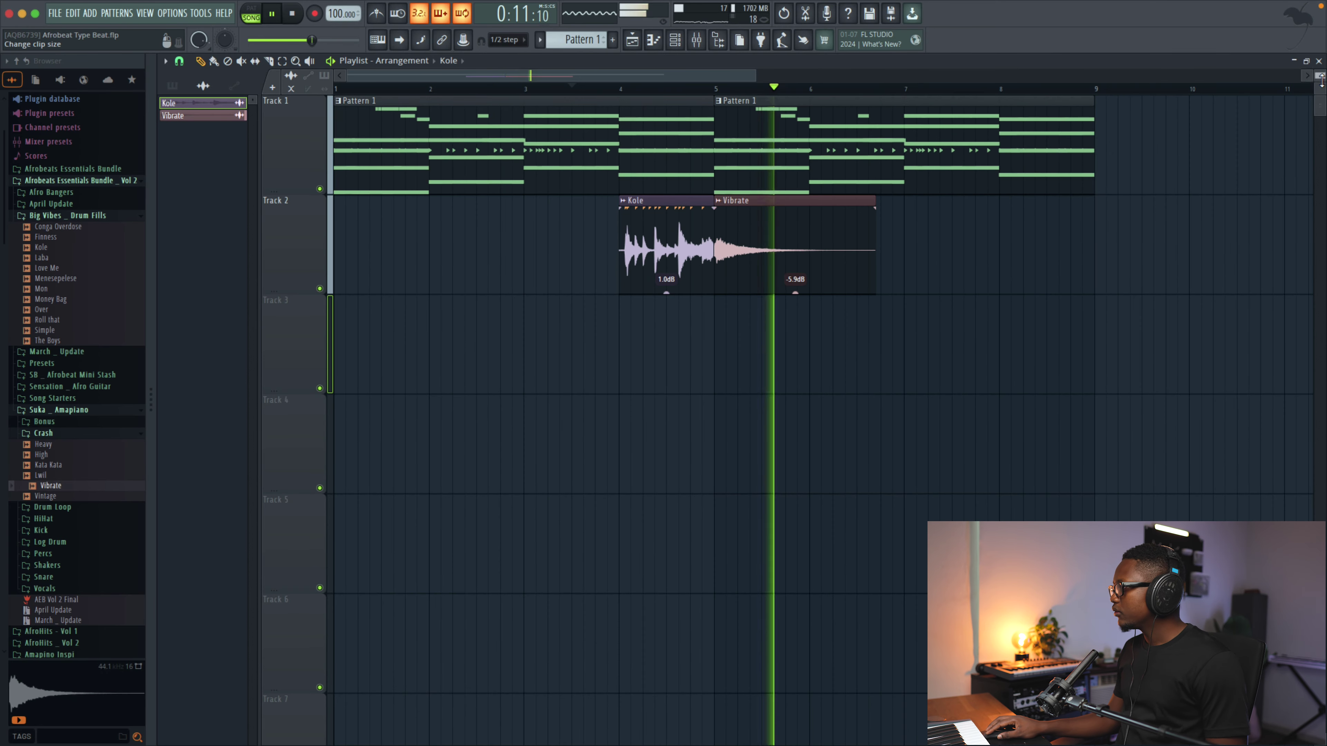
drag(1320, 76, 1320, 63)
scroll(1261, 130, right, 1)
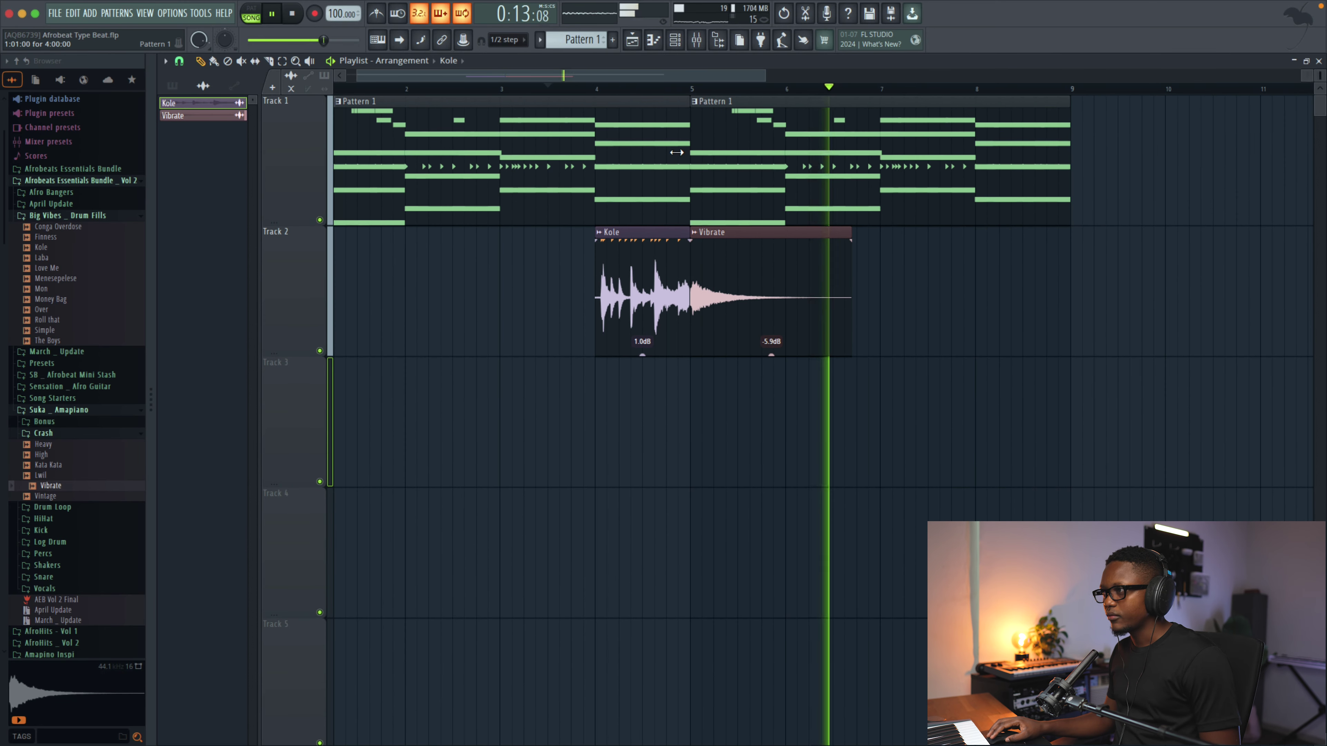
scroll(706, 251, left, 1)
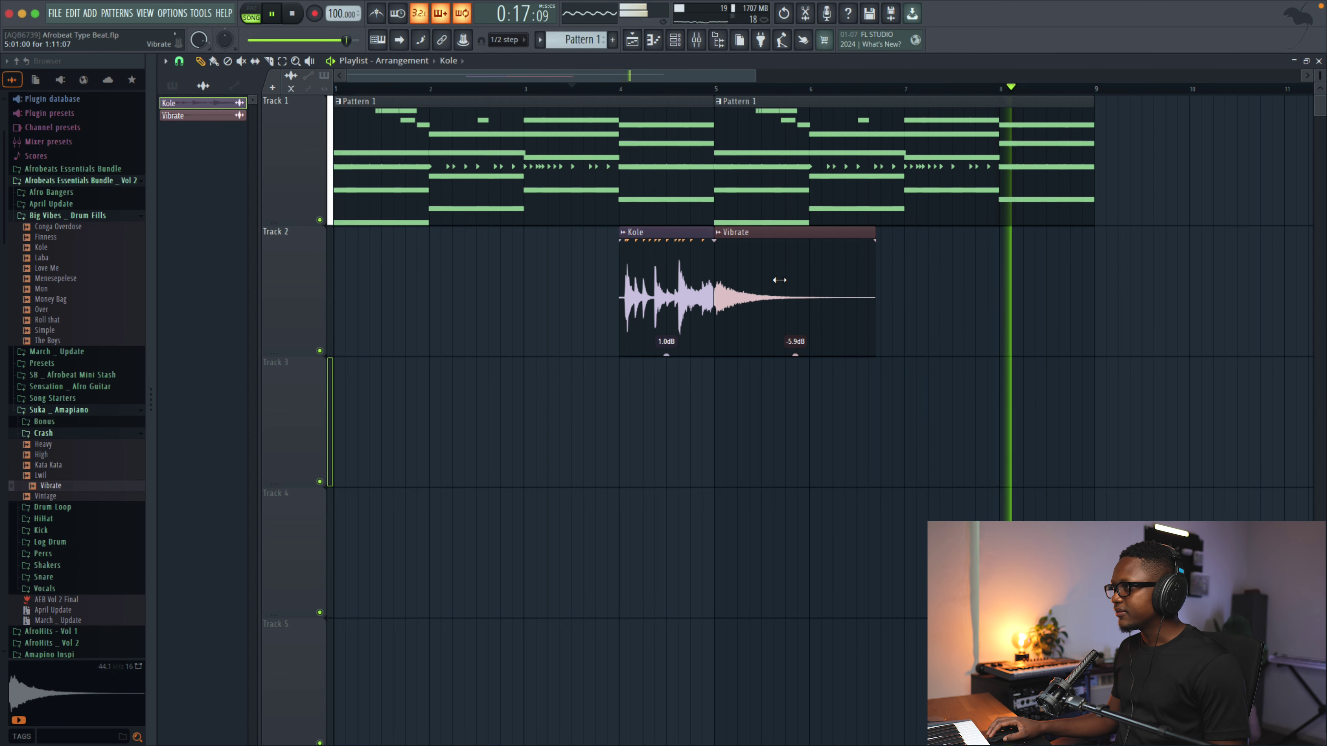
scroll(779, 282, down, 1)
Step: Show all channels in the Channel rack and play only the drum and percussion channels, muting the instruments, Kole and Vibrate
click(676, 41)
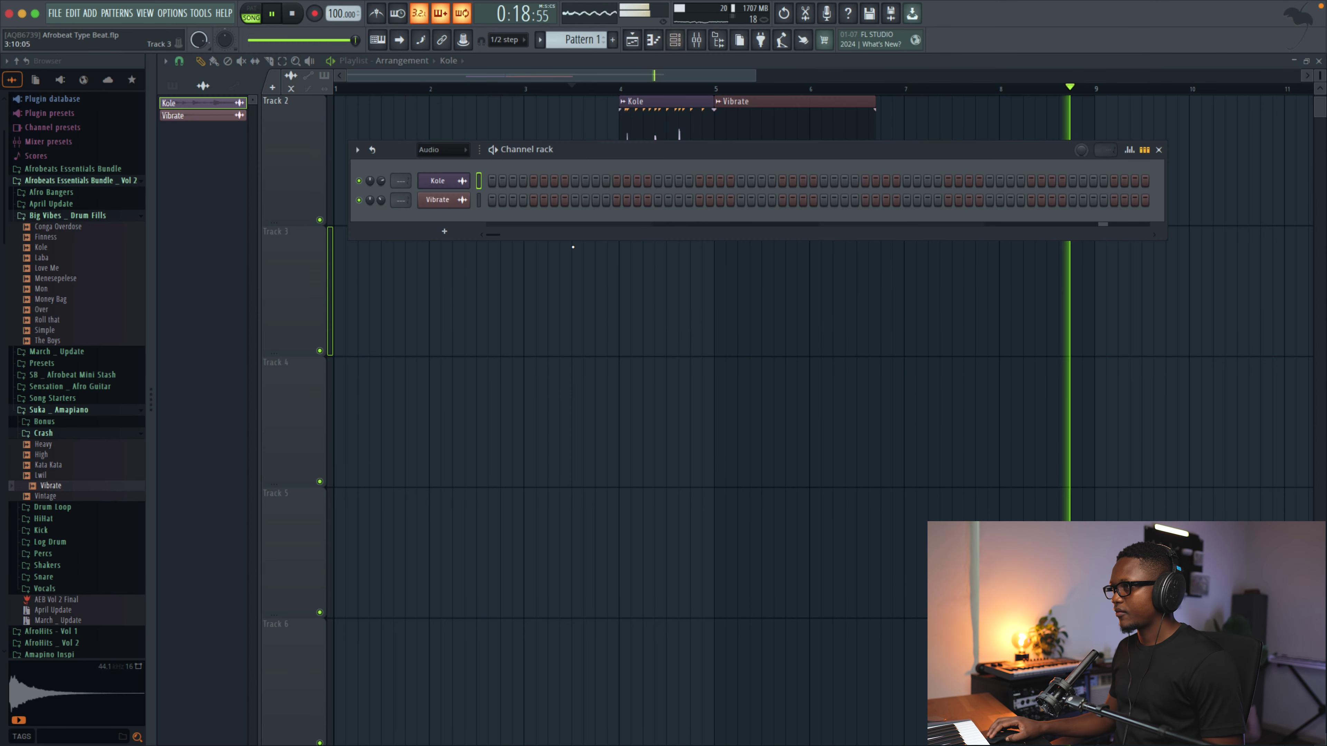
click(456, 150)
click(449, 163)
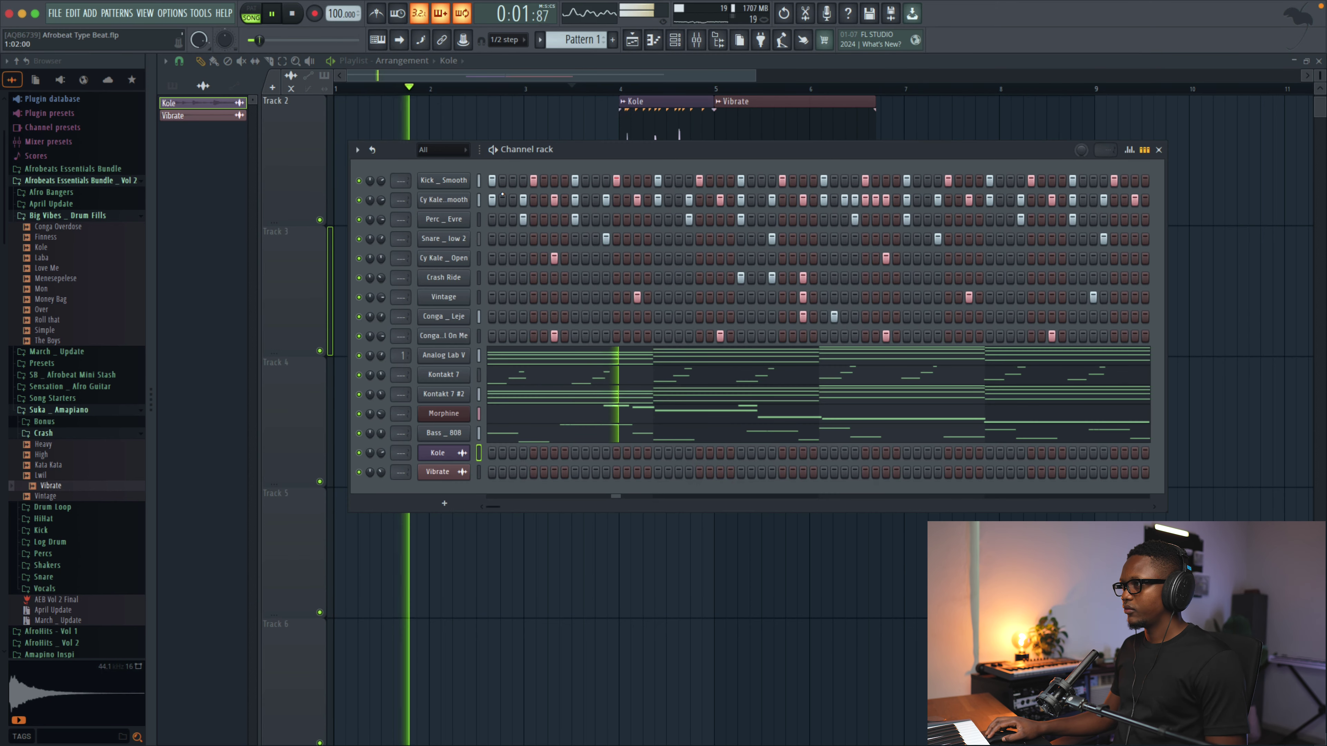
key(space)
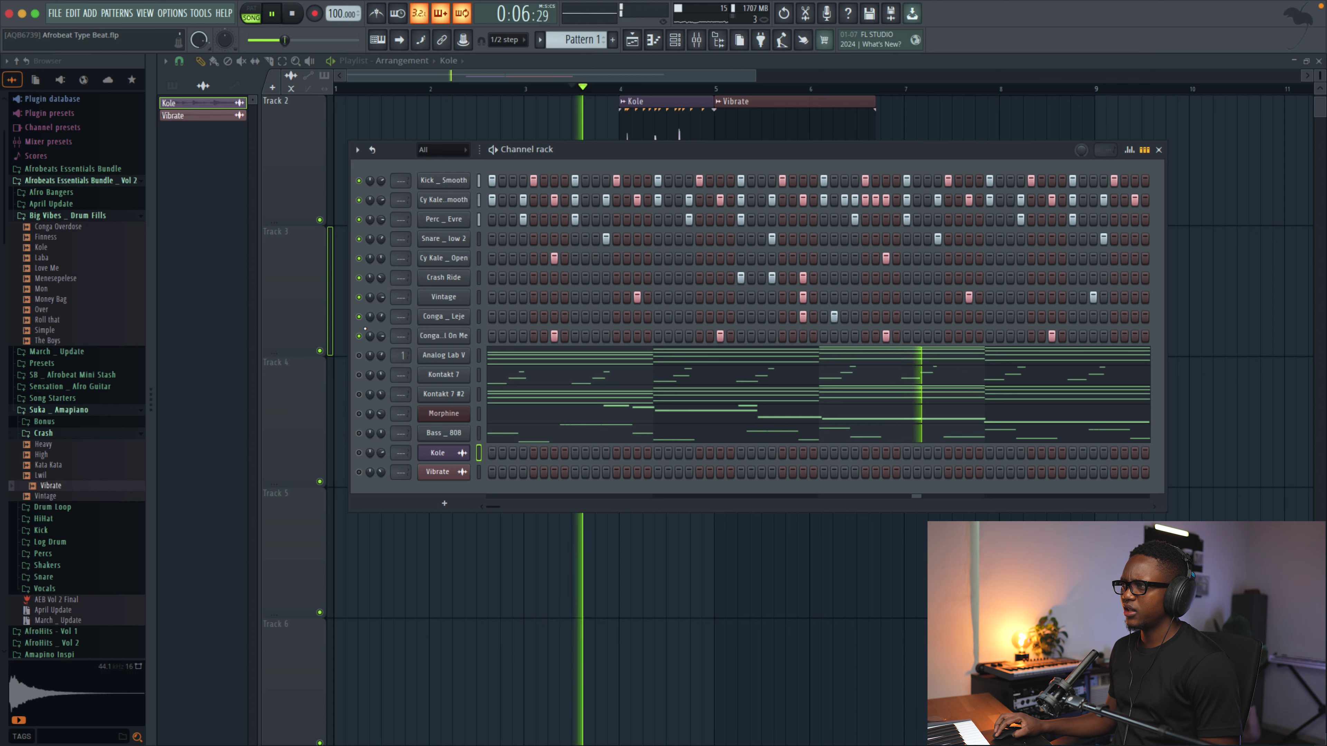
Step: Bring the muted instruments, Bass _ 808, Kole and Vibrate back into playback, raising the Bass _ 808 and Morphine channel volumes slightly
key(space)
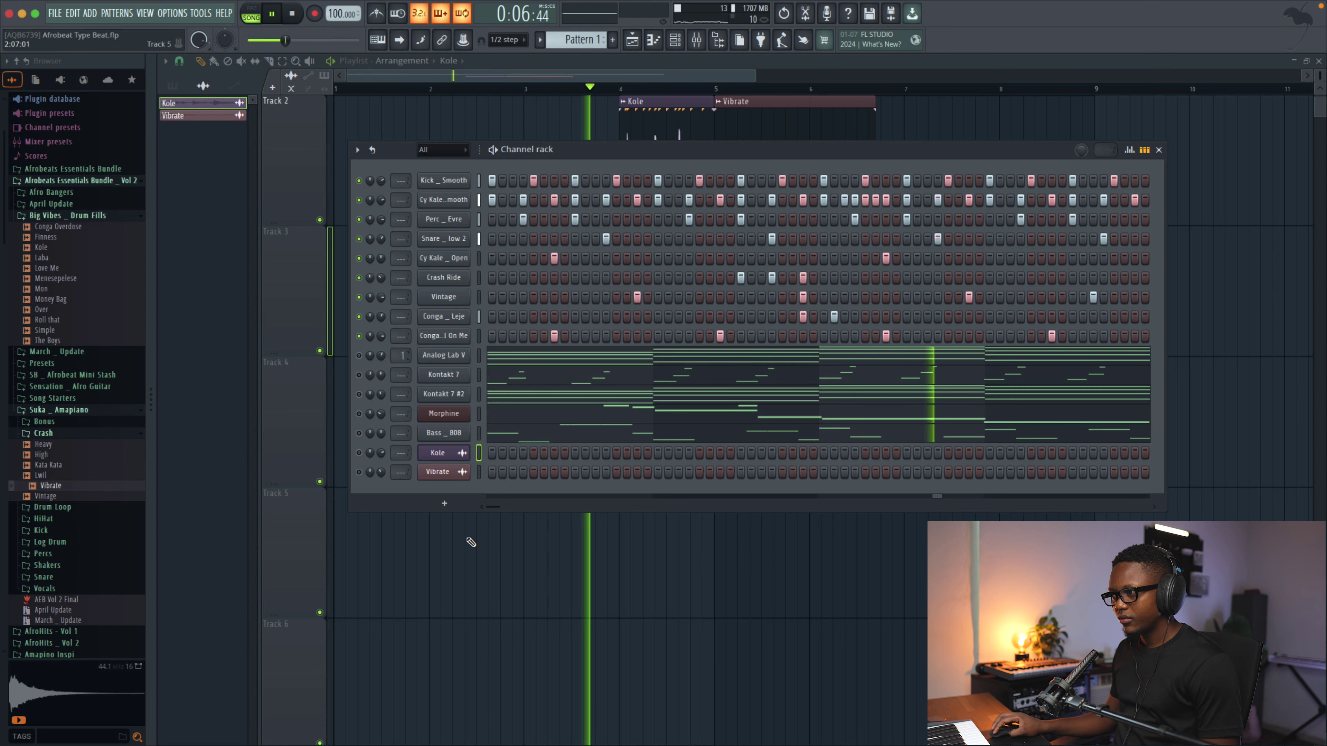
click(359, 433)
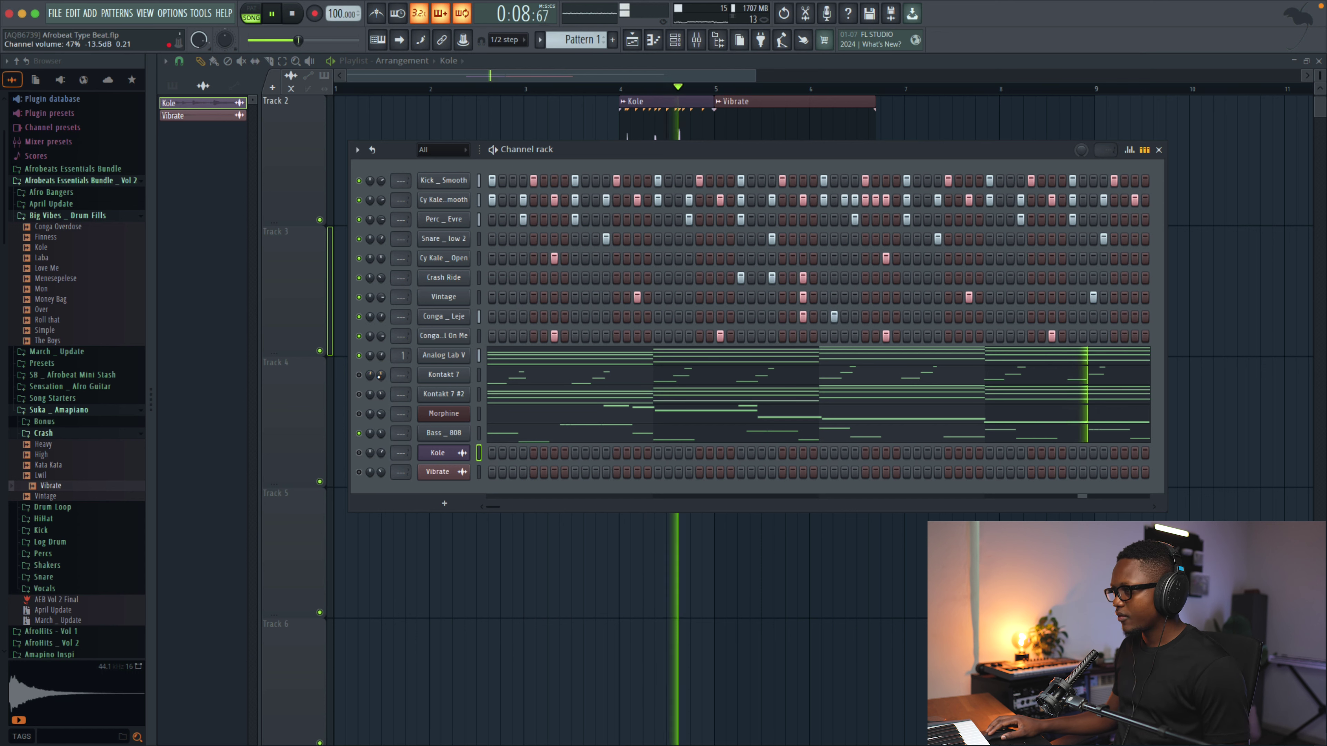
key(space)
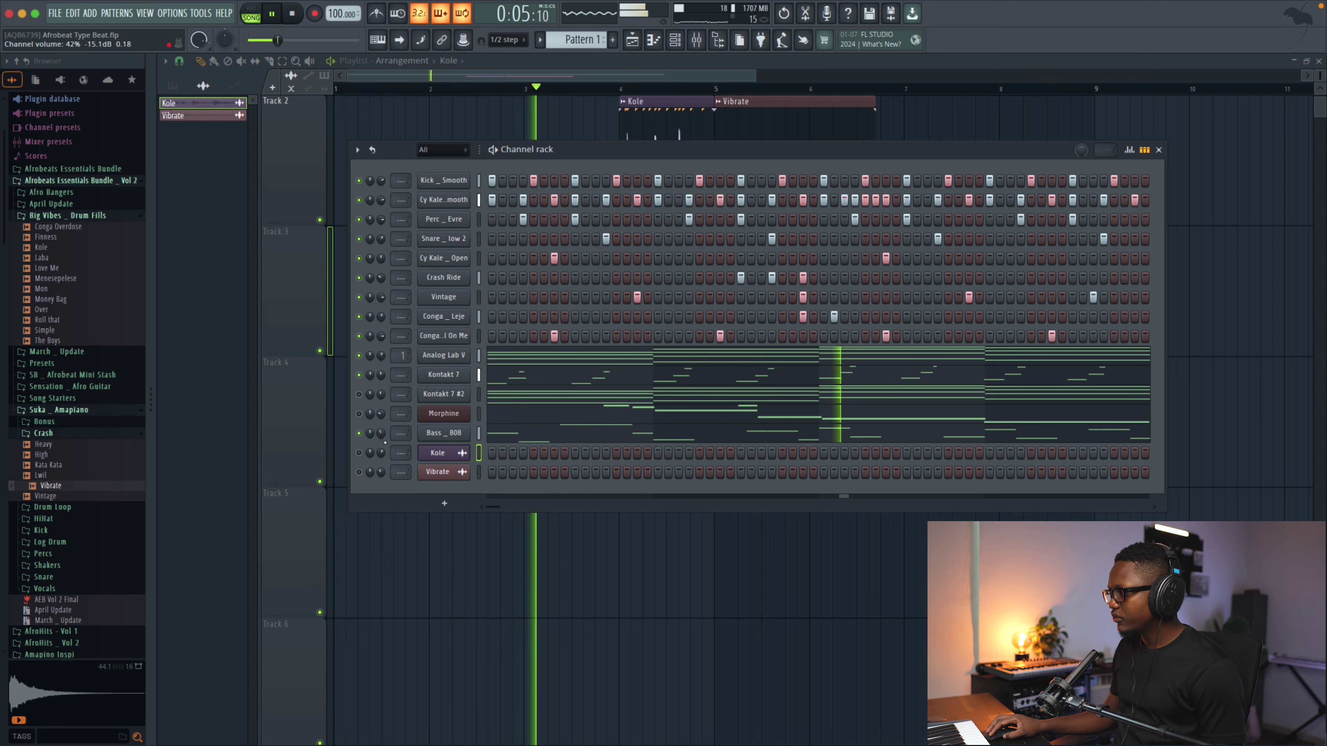
drag(381, 433, 381, 423)
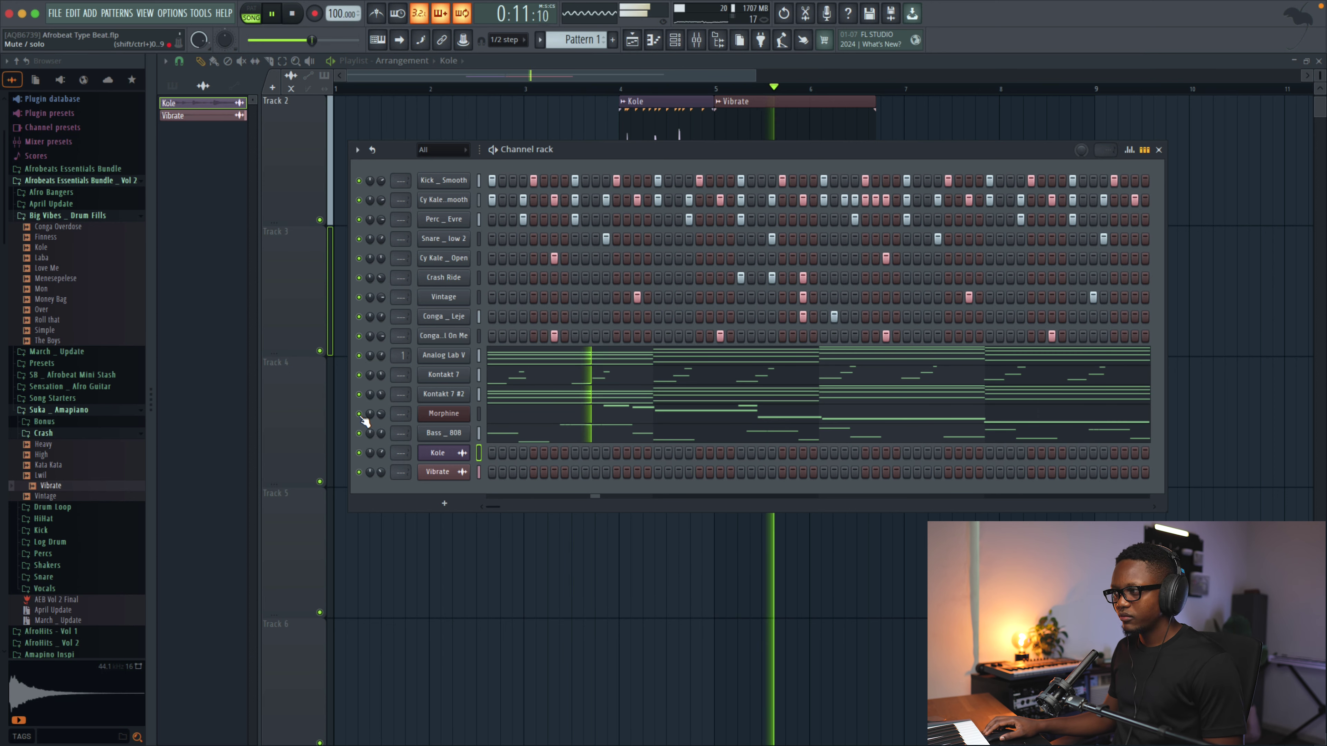
drag(382, 415, 382, 410)
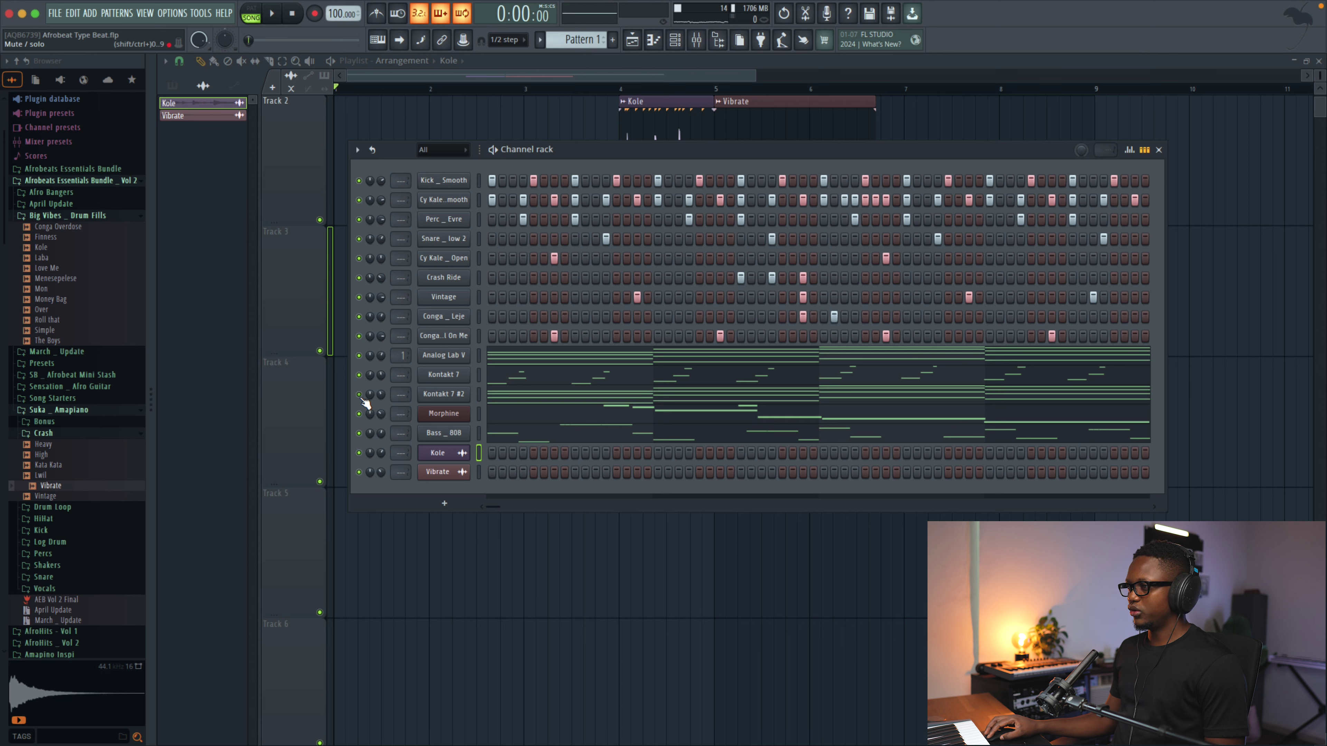
Step: Play the beat with Kontakt 7 #2 and Morphine muted, and replay it from the start to compare the mix
key(space)
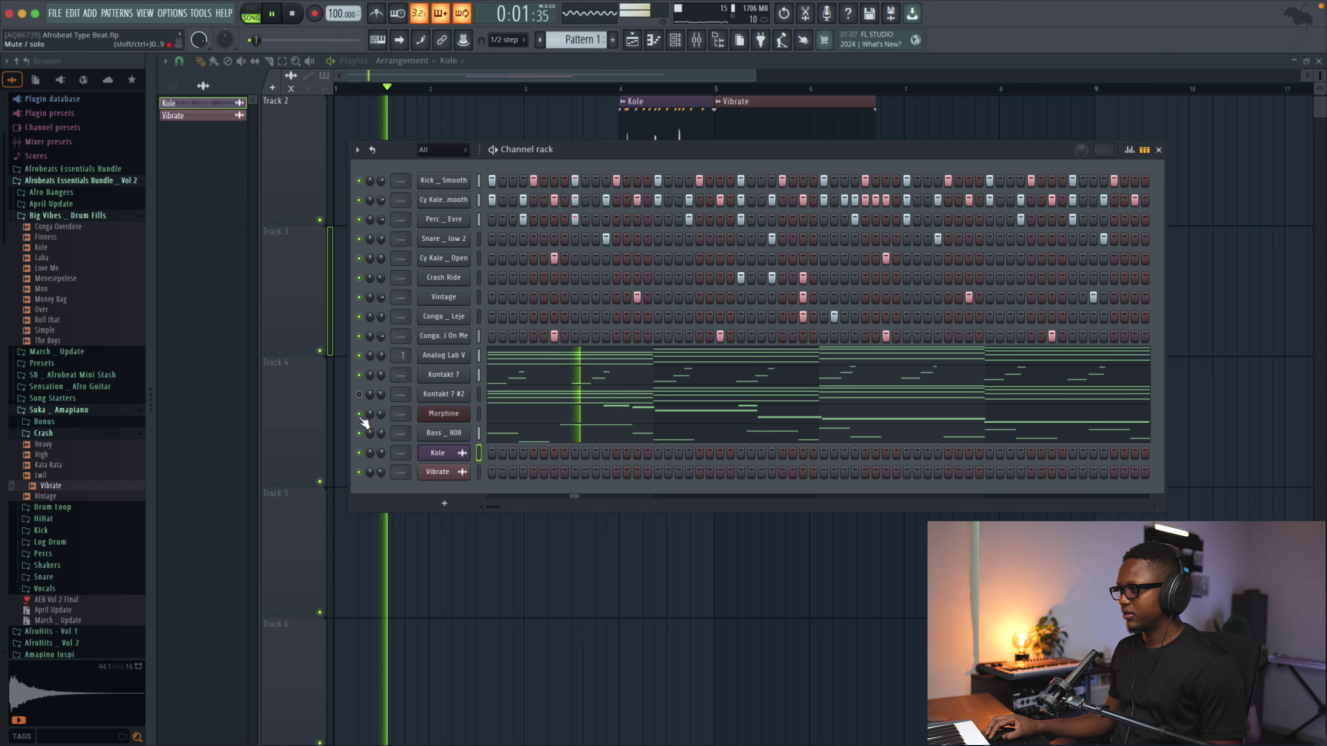
click(360, 414)
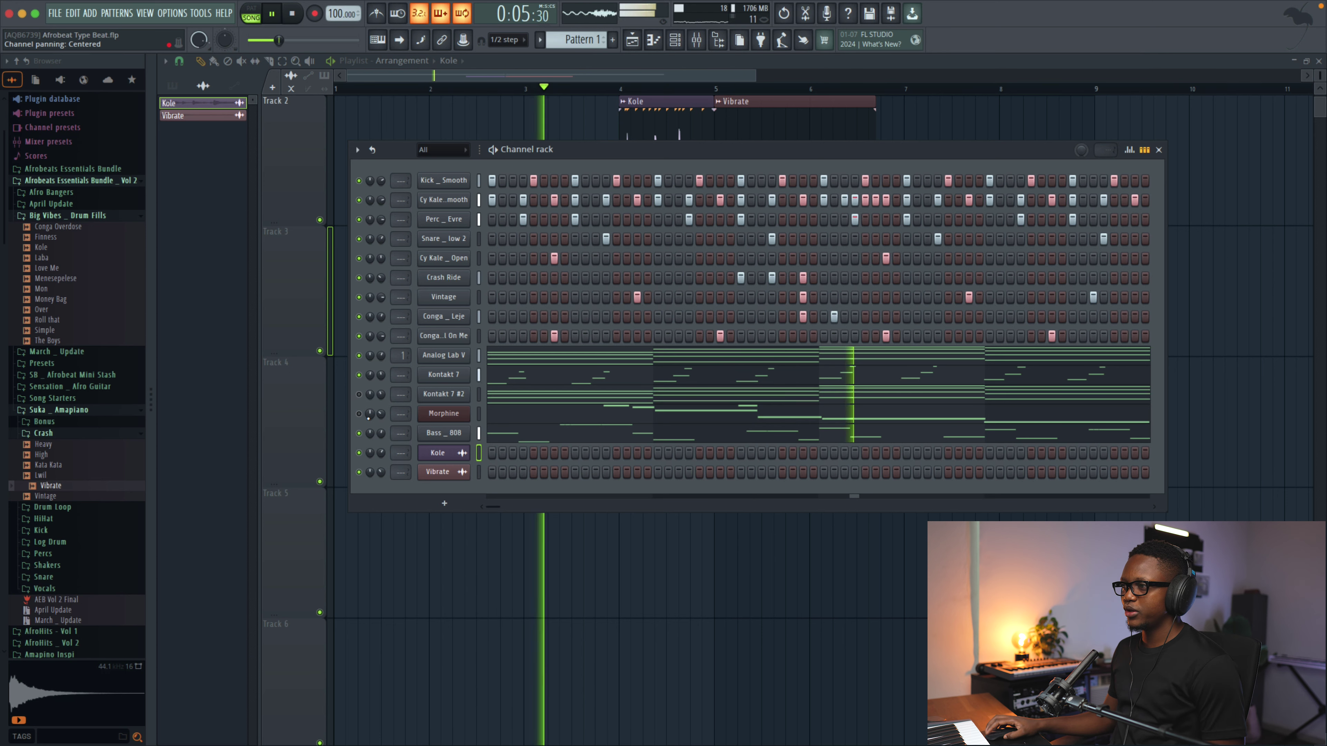
key(space)
key(space)
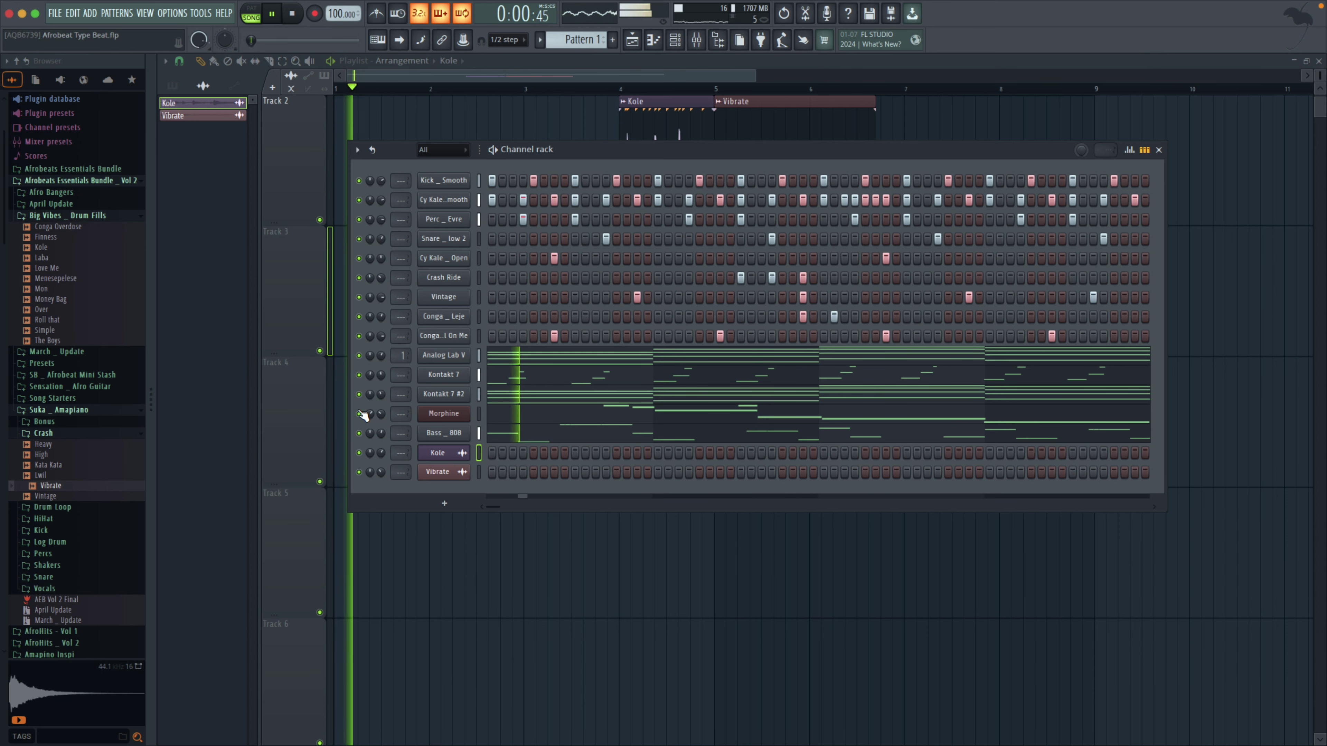